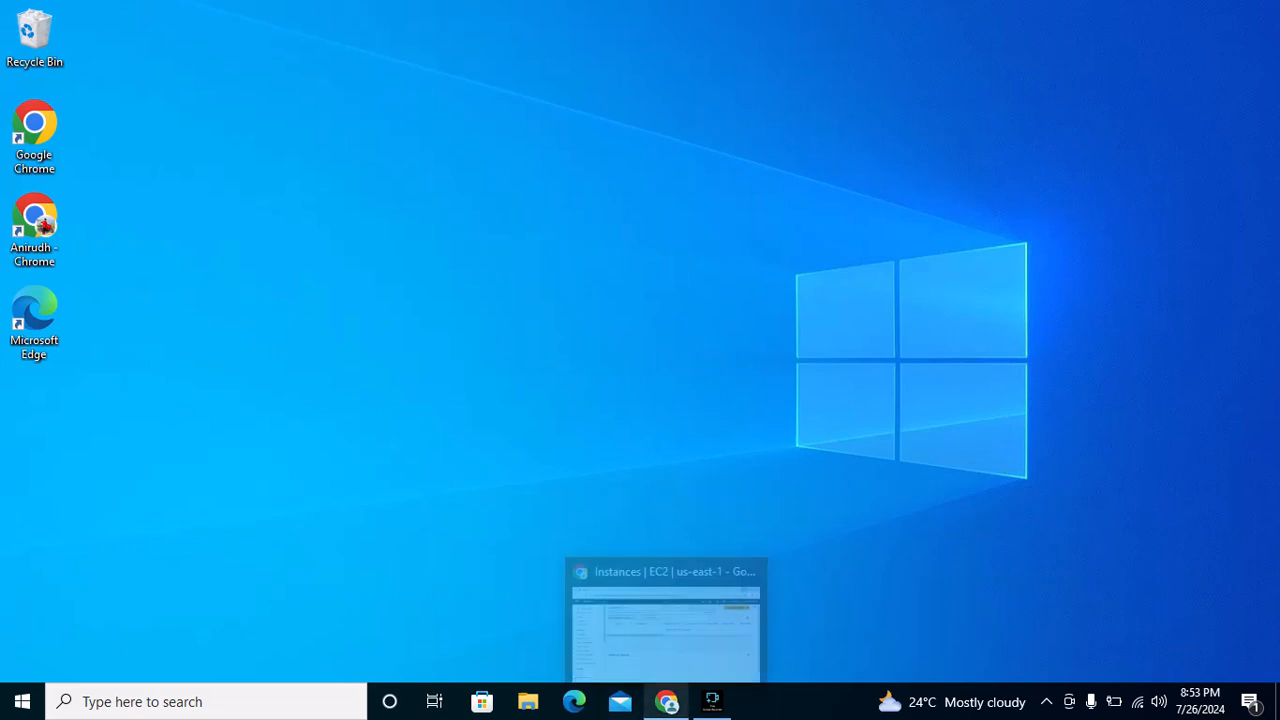
Switch to the EC2 console in Chrome, refresh the instances list and start launching a new instance
{"action": "left_click", "coordinate": [666, 701]}
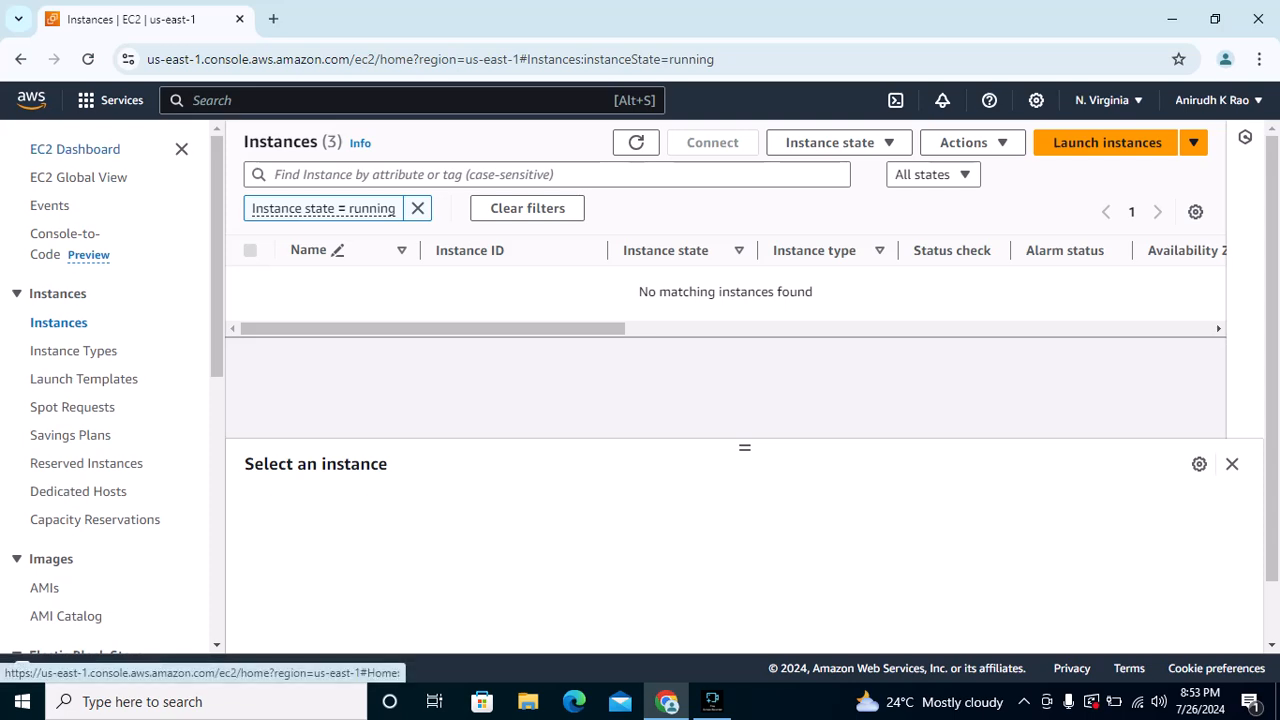
{"action": "left_click", "coordinate": [636, 142]}
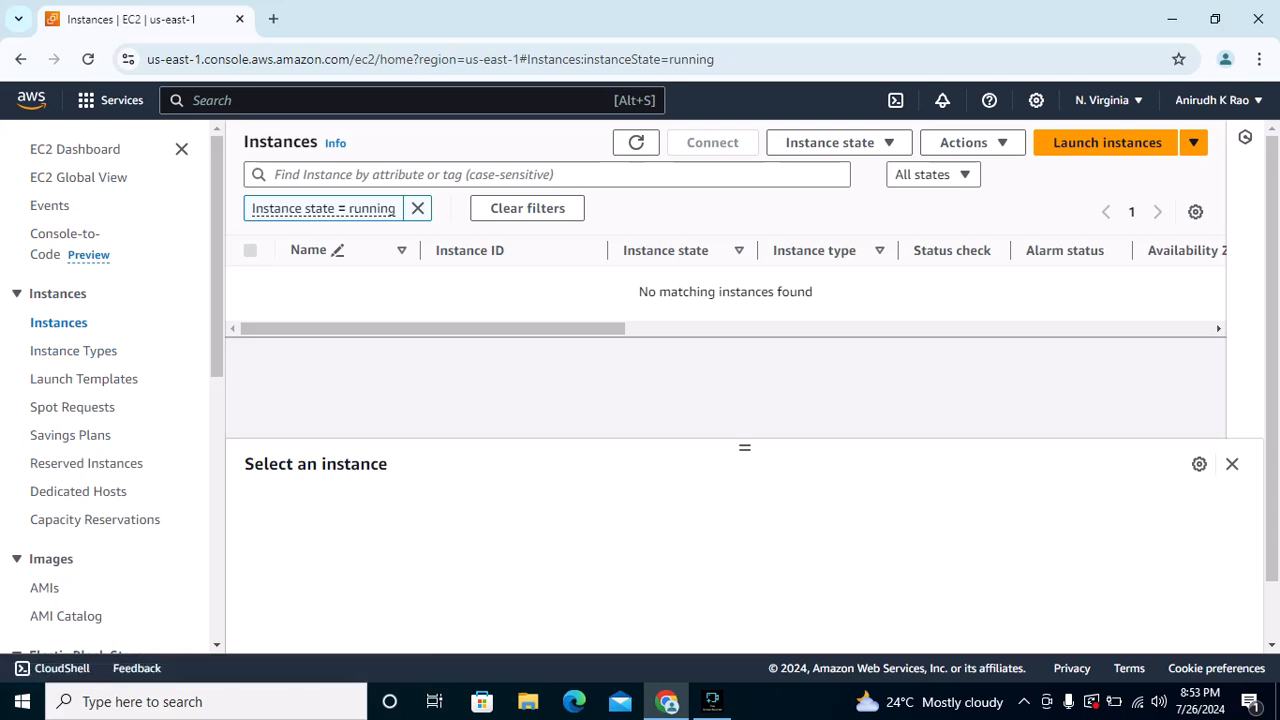
{"action": "left_click", "coordinate": [1107, 142]}
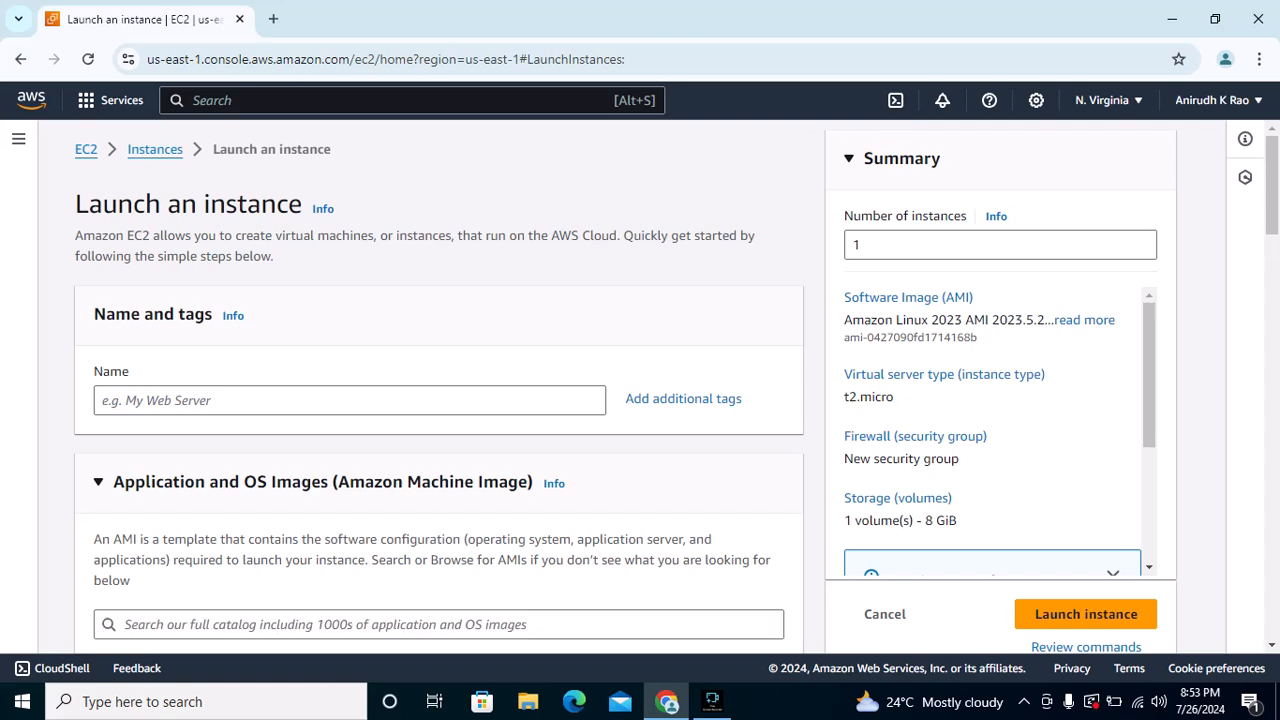
Name the new instance lin-pub, keeping the preset Amazon Linux 2023 AMI and t2.micro type
{"action": "scroll", "coordinate": [439, 385], "scroll_direction": "down", "scroll_amount": 2}
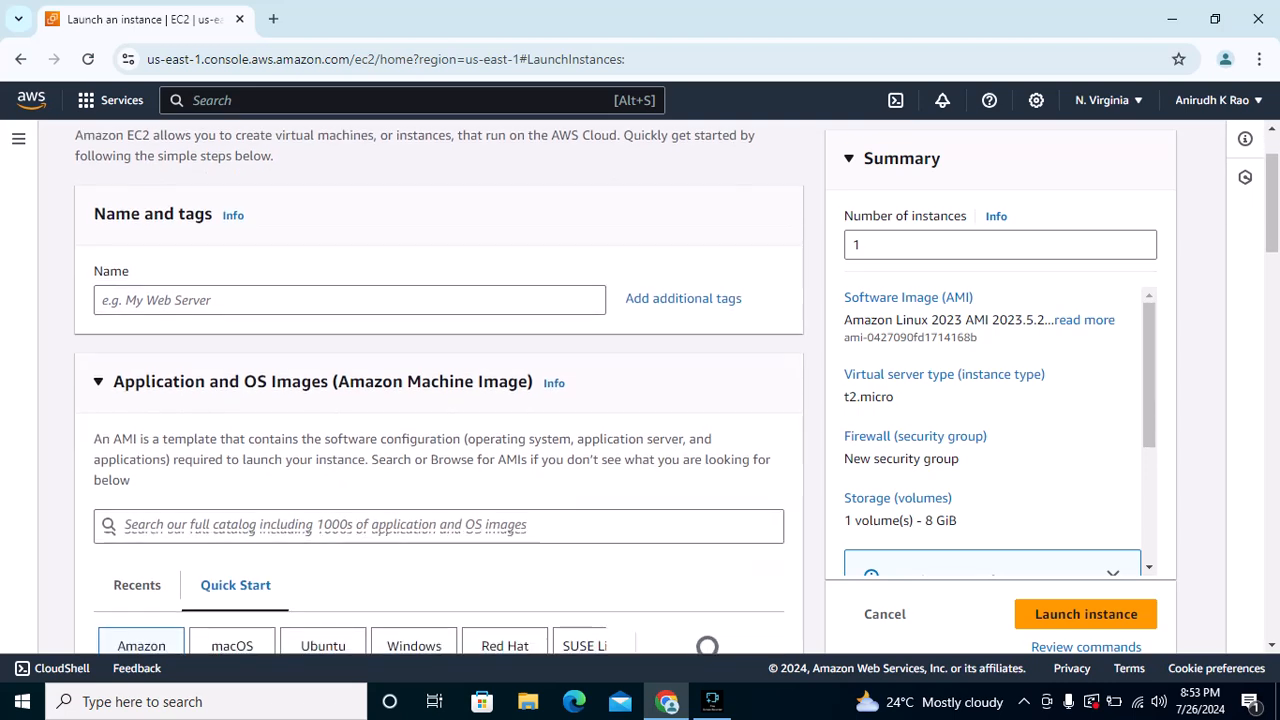
{"action": "scroll", "coordinate": [439, 385], "scroll_direction": "down", "scroll_amount": 3}
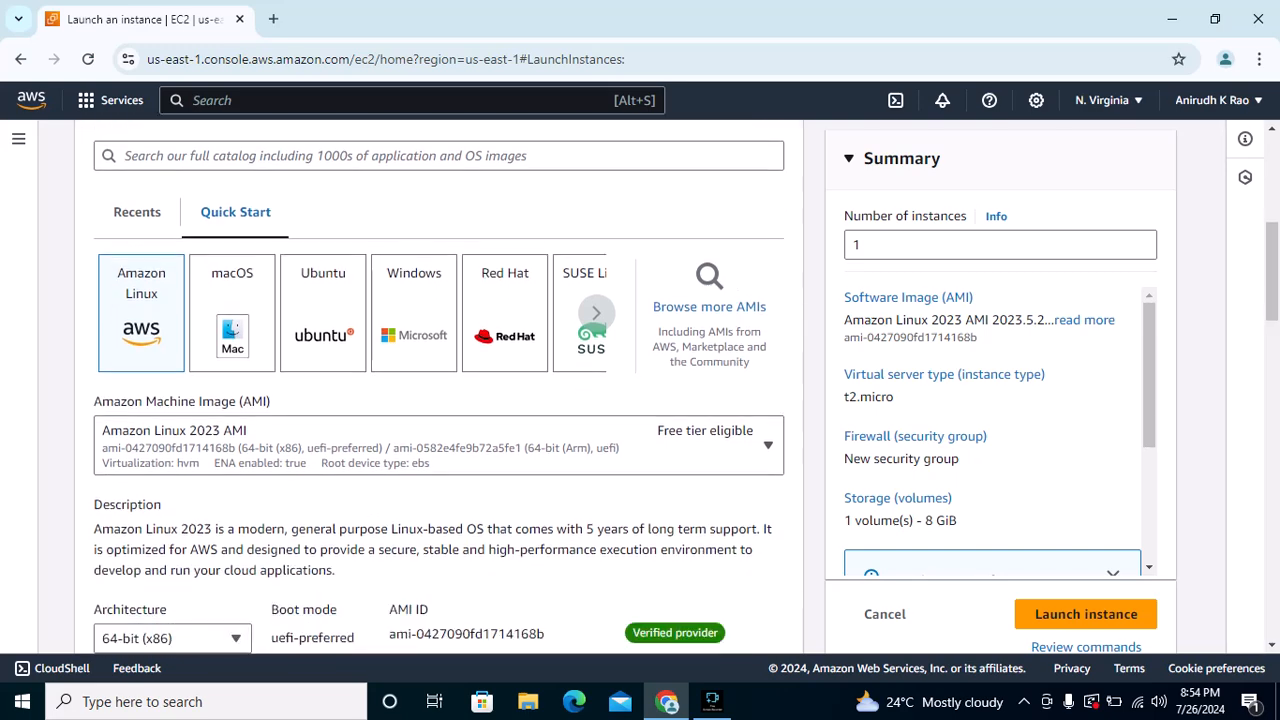
{"action": "scroll", "coordinate": [439, 385], "scroll_direction": "down", "scroll_amount": 2}
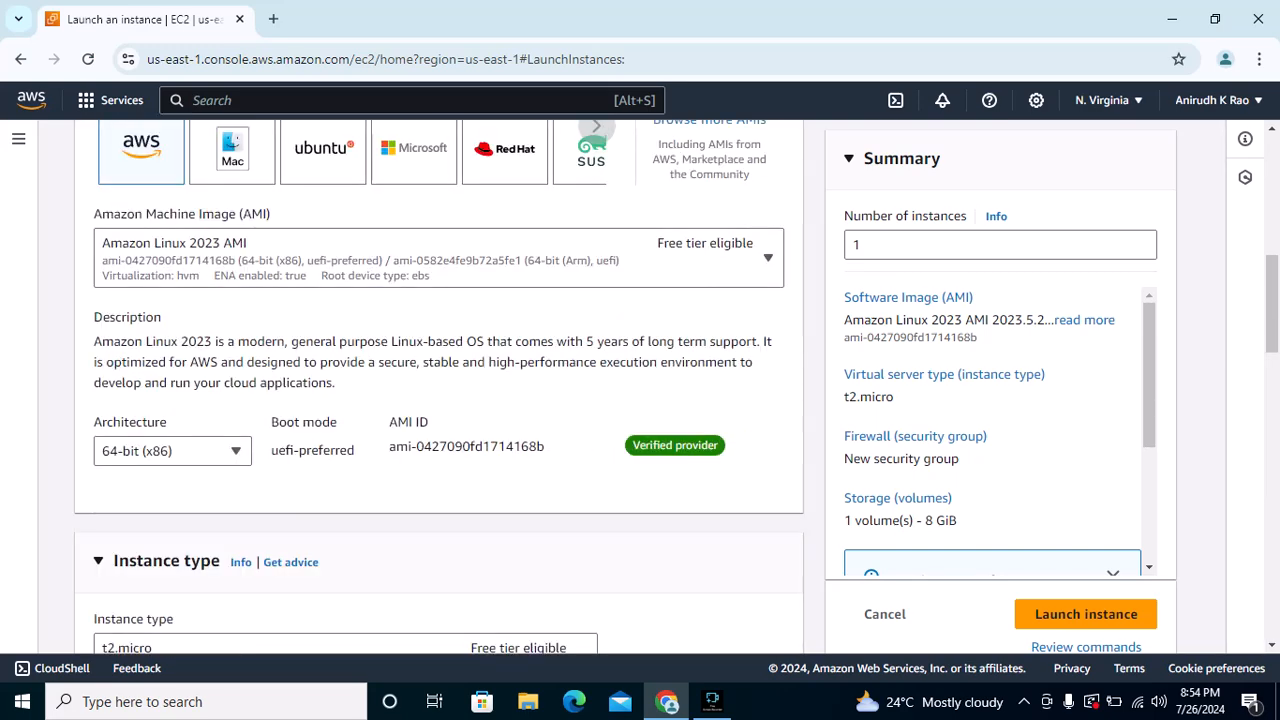
{"action": "scroll", "coordinate": [439, 385], "scroll_direction": "down", "scroll_amount": 3}
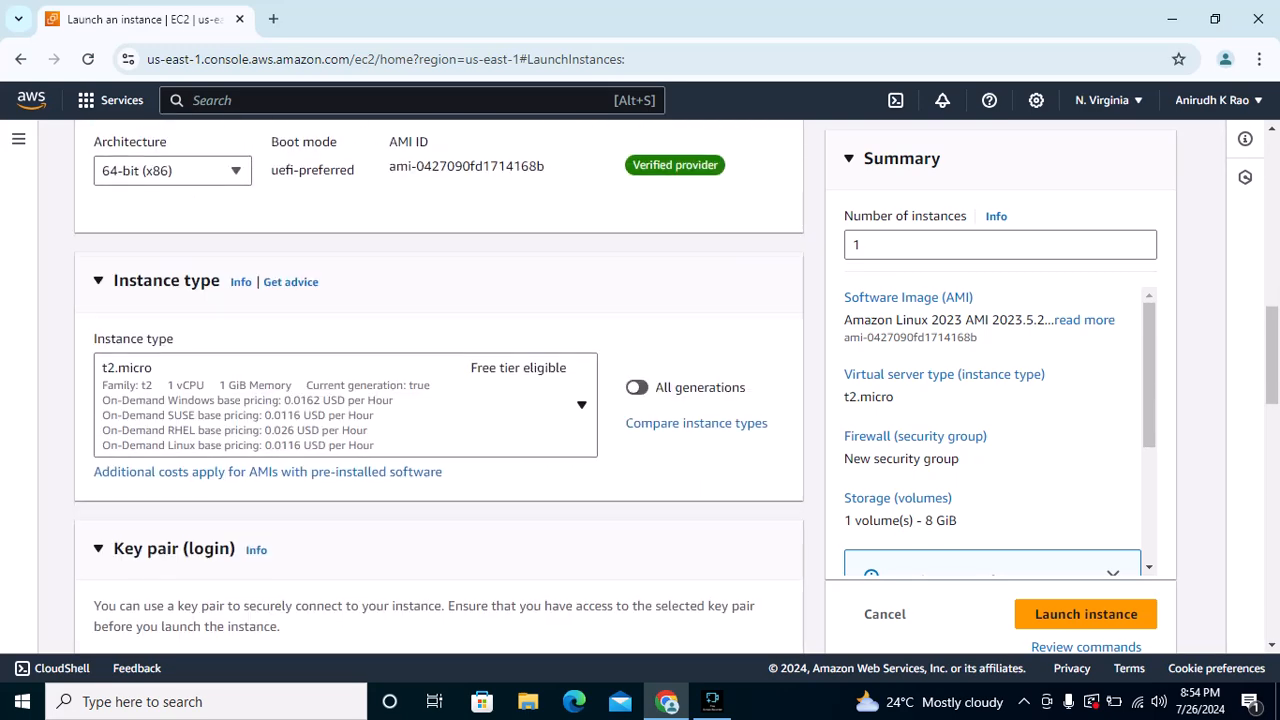
{"action": "scroll", "coordinate": [439, 385], "scroll_direction": "up", "scroll_amount": 10}
{"action": "left_click", "coordinate": [350, 400]}
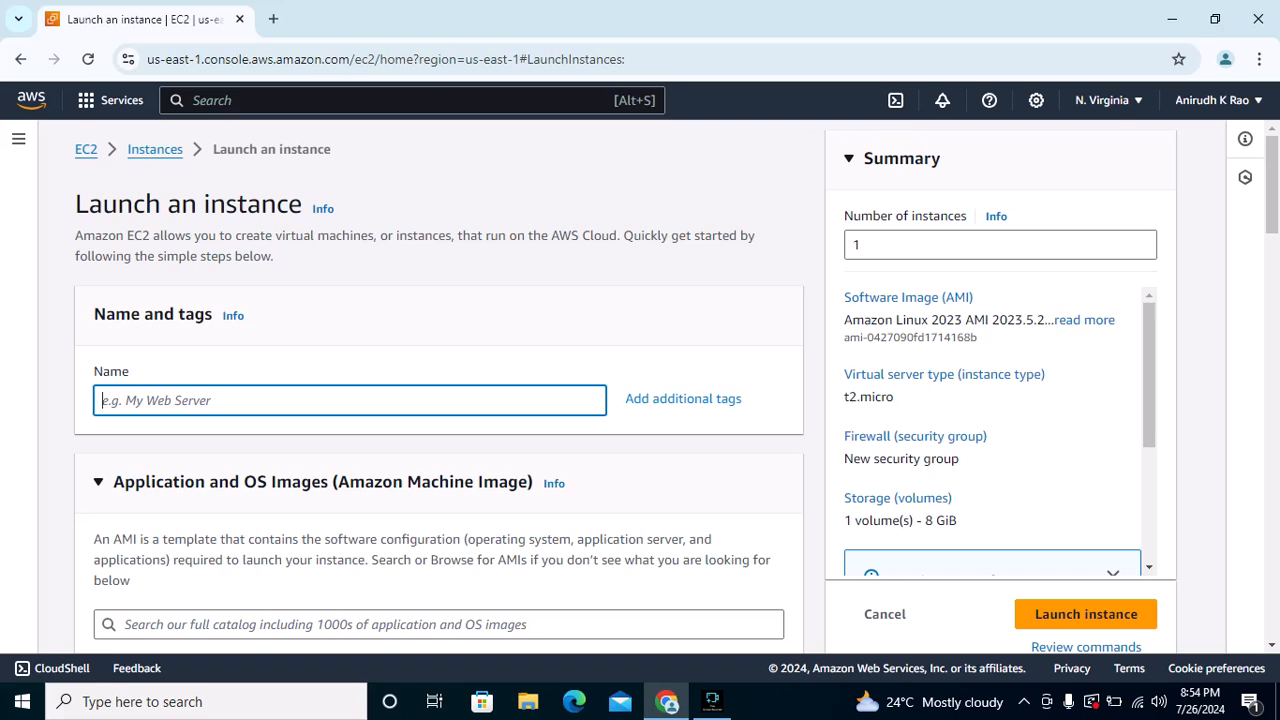
{"action": "type", "text": "lin-pub"}
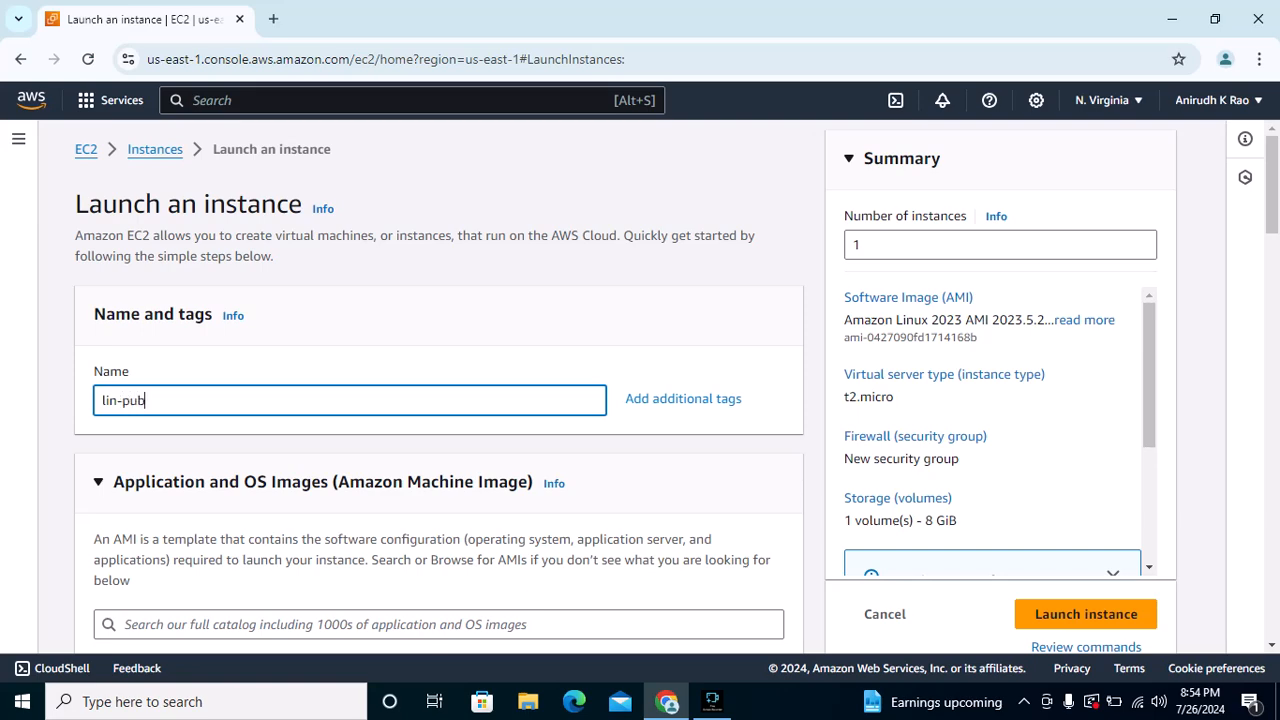
Choose the existing key pair anii for logging in to the instance
{"action": "scroll", "coordinate": [438, 390], "scroll_direction": "down", "scroll_amount": 3}
{"action": "scroll", "coordinate": [438, 390], "scroll_direction": "down", "scroll_amount": 3}
{"action": "scroll", "coordinate": [438, 390], "scroll_direction": "down", "scroll_amount": 5}
{"action": "scroll", "coordinate": [438, 390], "scroll_direction": "down", "scroll_amount": 1}
{"action": "left_click", "coordinate": [346, 412]}
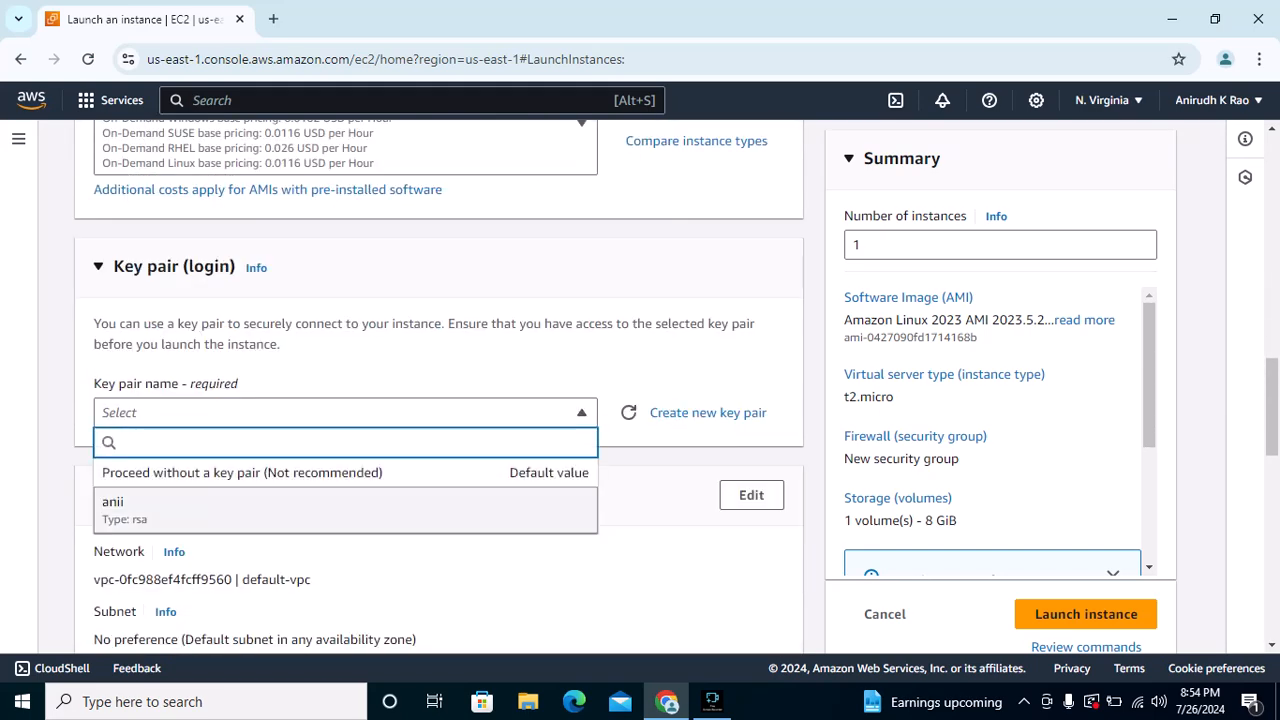
{"action": "left_click", "coordinate": [346, 510]}
Edit the network settings to place the instance in custom-vpc on subnet custom-vpc-sn-1
{"action": "scroll", "coordinate": [346, 510], "scroll_direction": "down", "scroll_amount": 3}
{"action": "left_click", "coordinate": [751, 213]}
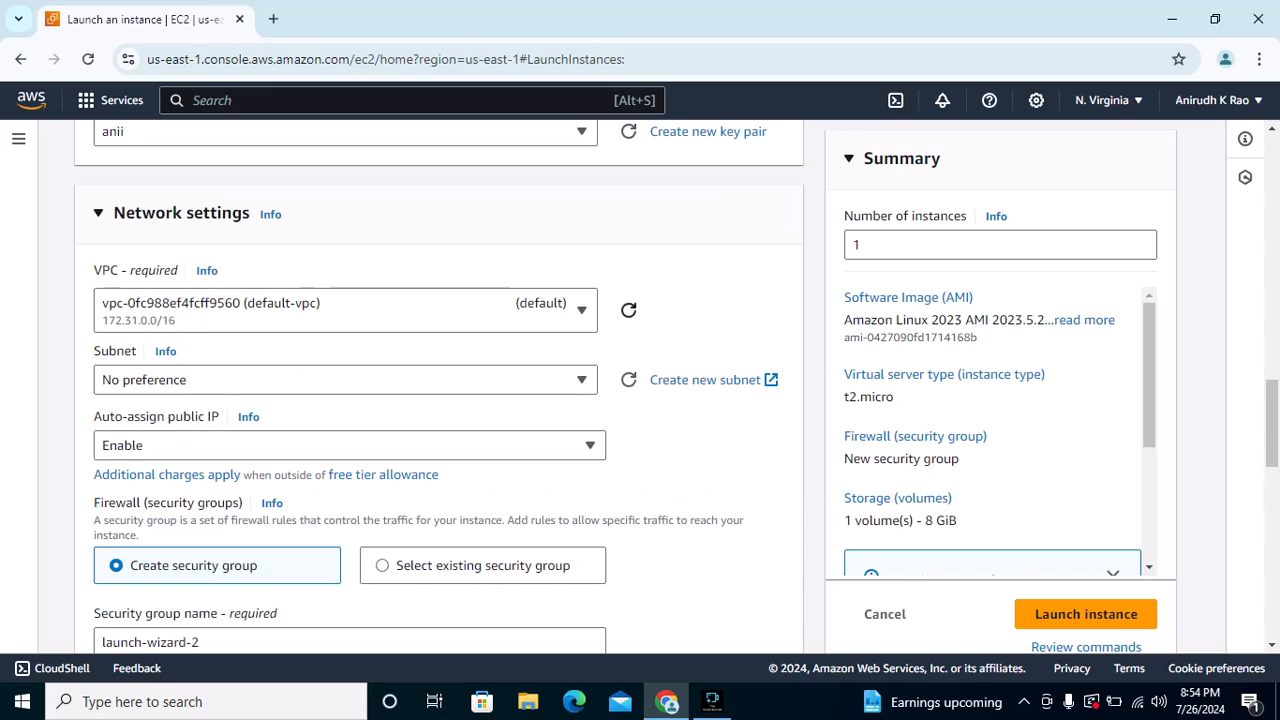
{"action": "left_click", "coordinate": [346, 310]}
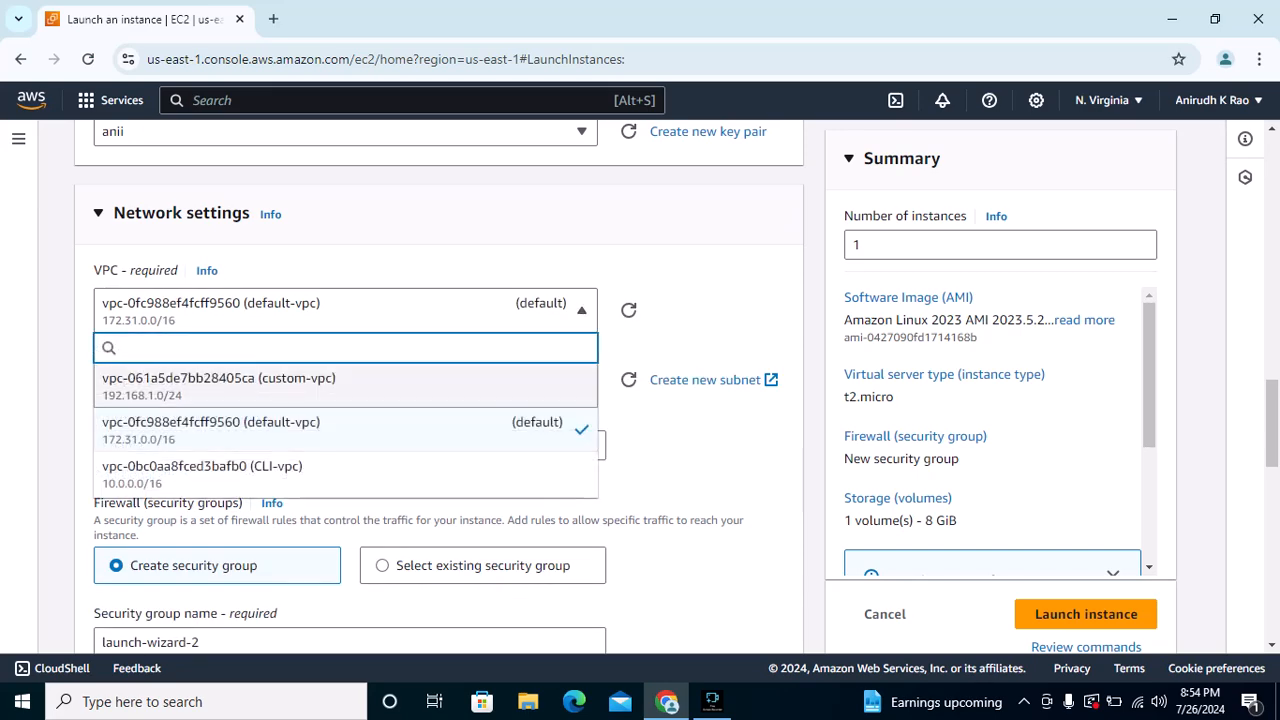
{"action": "left_click", "coordinate": [218, 385]}
{"action": "scroll", "coordinate": [450, 400], "scroll_direction": "down", "scroll_amount": 2}
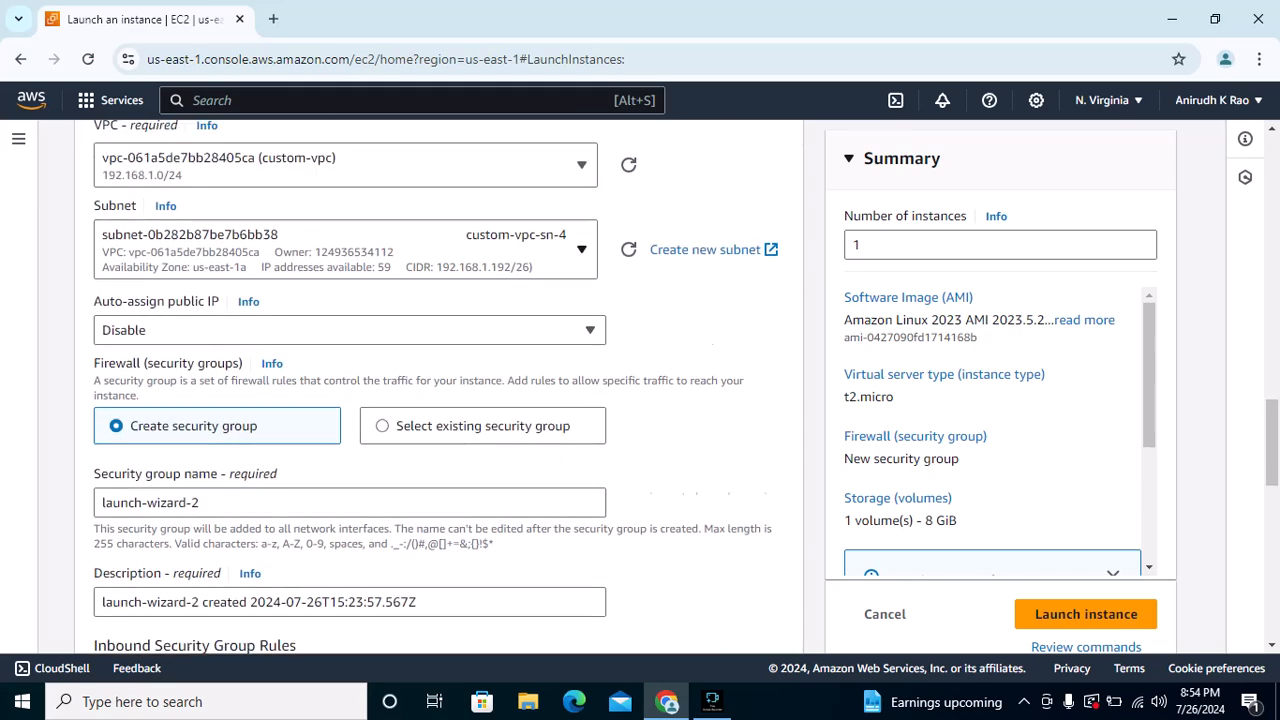
{"action": "scroll", "coordinate": [450, 400], "scroll_direction": "up", "scroll_amount": 1}
{"action": "left_click", "coordinate": [346, 300]}
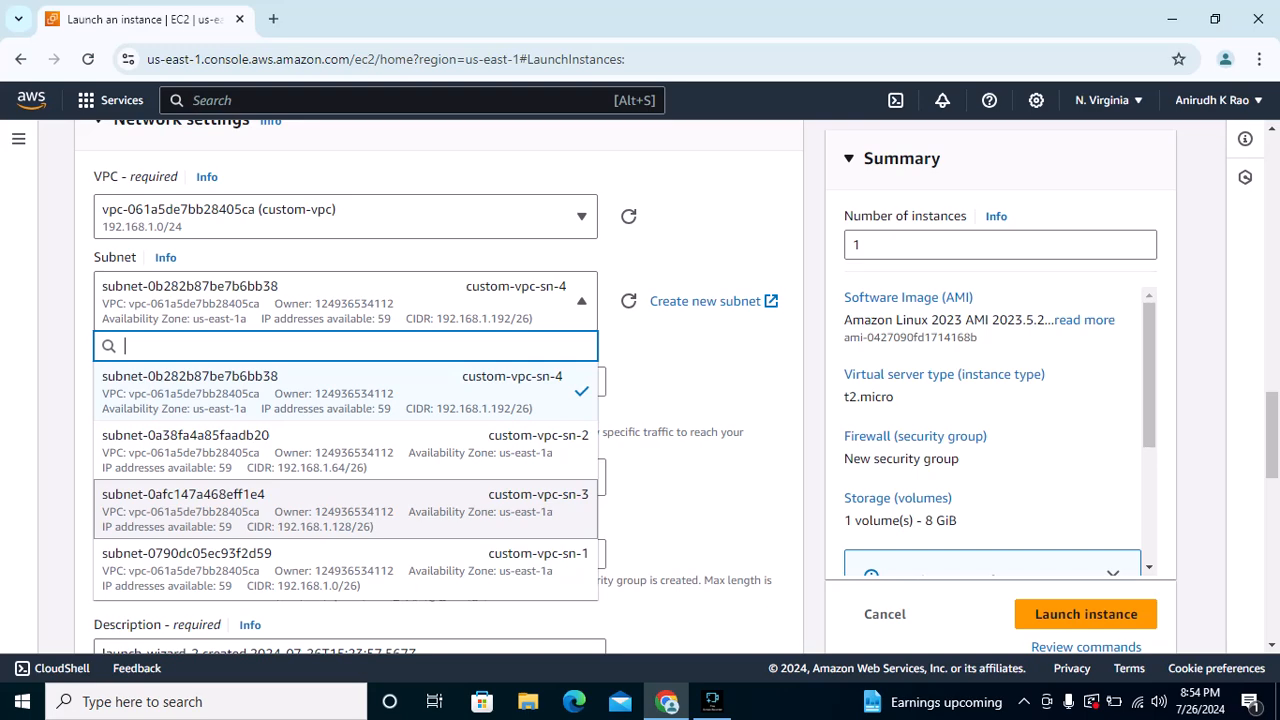
{"action": "left_click", "coordinate": [300, 568]}
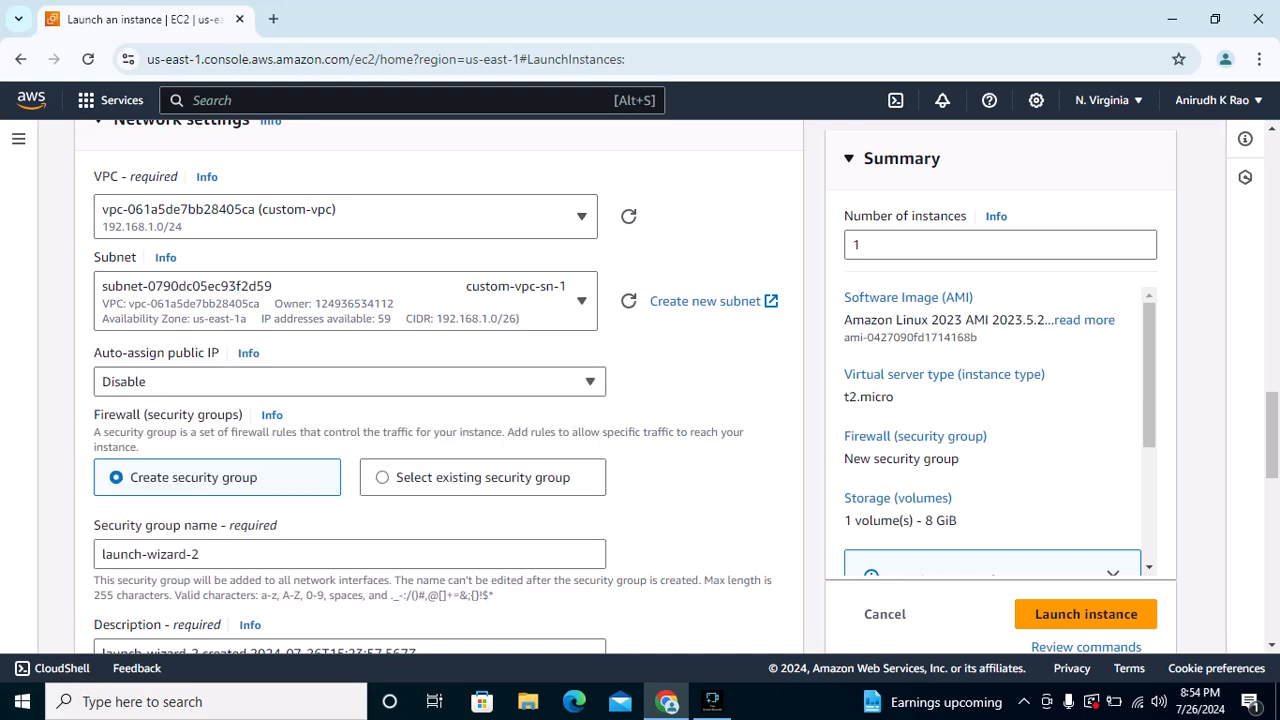
Enable auto-assigned public IP and assign the existing default security group to the instance
{"action": "left_click", "coordinate": [349, 382]}
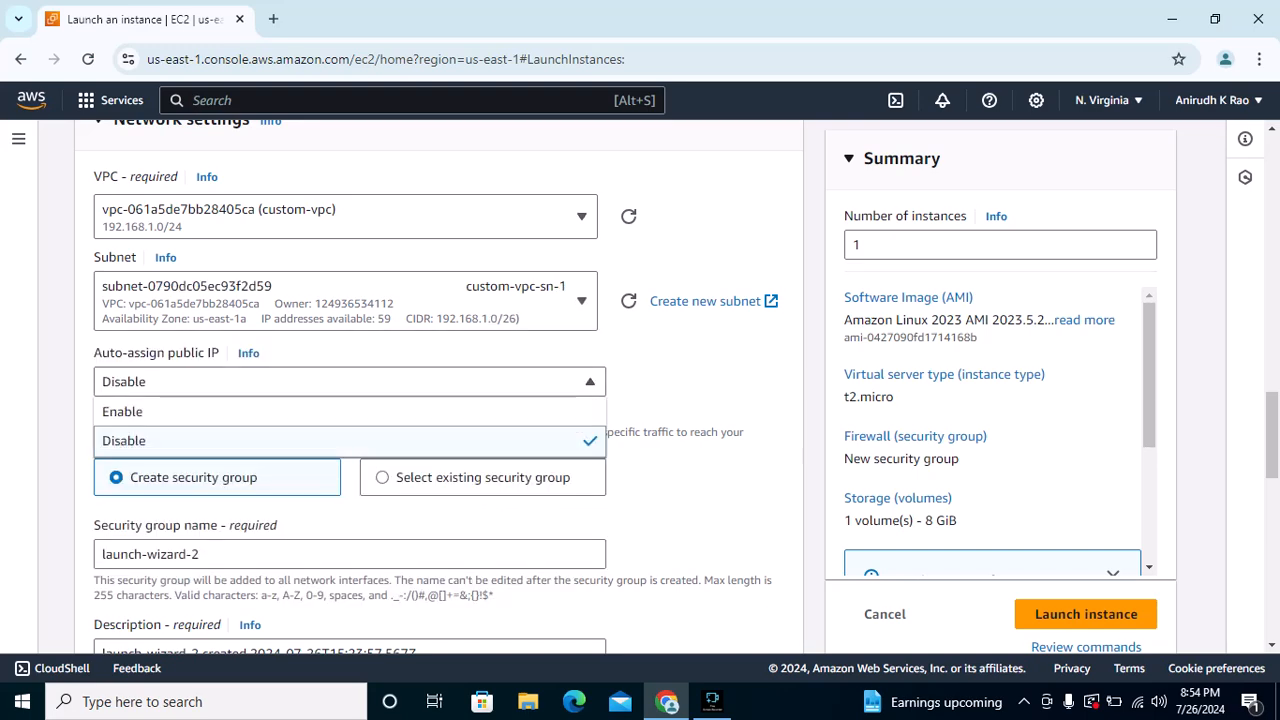
{"action": "left_click", "coordinate": [345, 411]}
{"action": "scroll", "coordinate": [360, 400], "scroll_direction": "down", "scroll_amount": 1}
{"action": "left_click", "coordinate": [460, 407]}
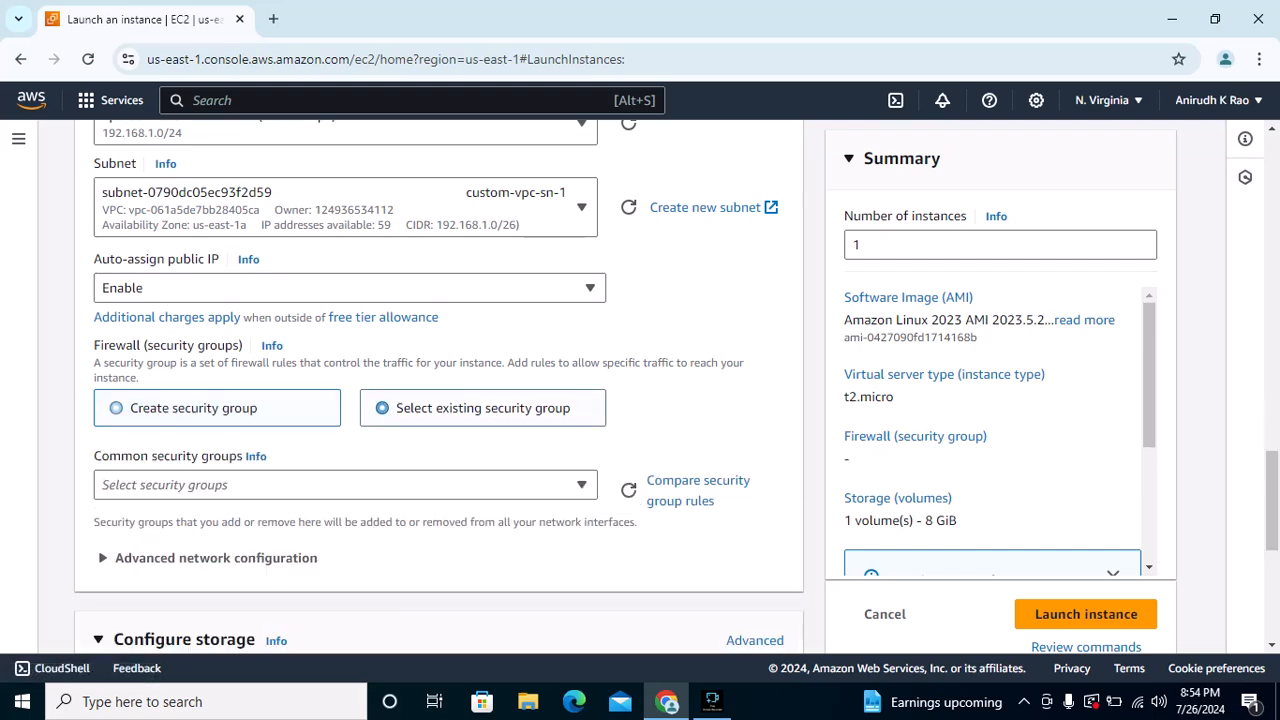
{"action": "scroll", "coordinate": [430, 430], "scroll_direction": "down", "scroll_amount": 1}
{"action": "left_click", "coordinate": [380, 391]}
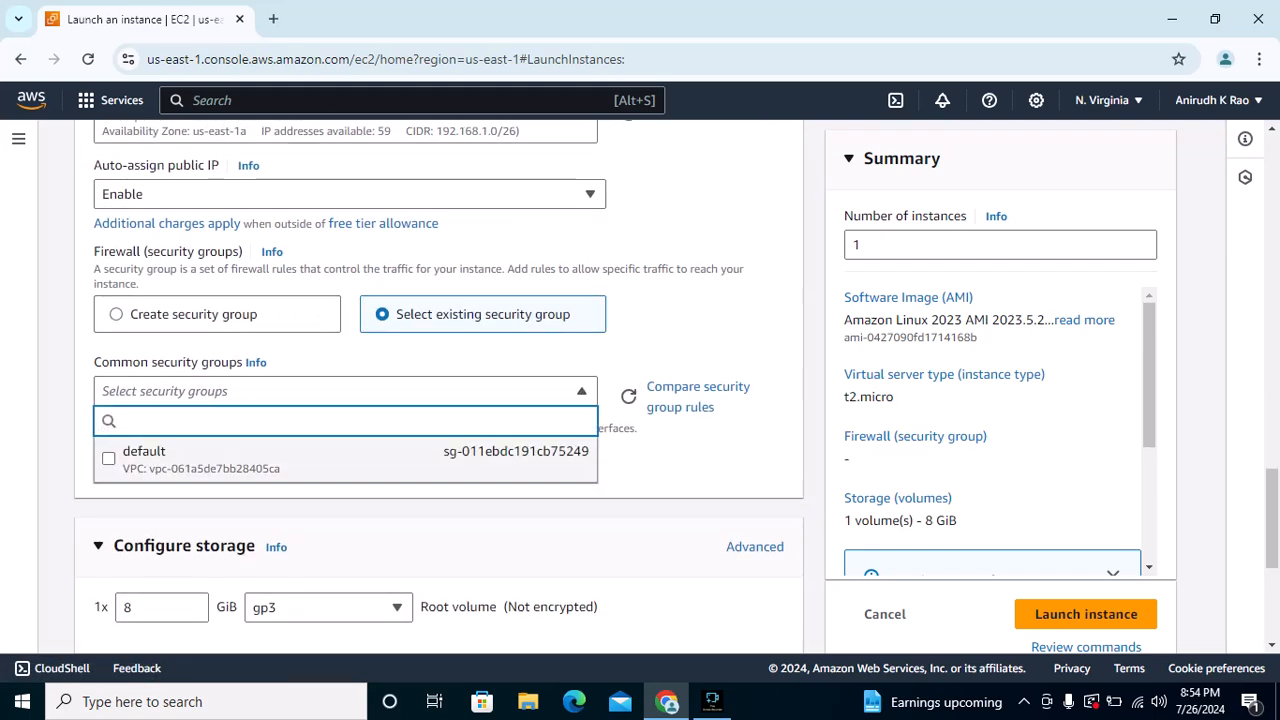
{"action": "left_click", "coordinate": [345, 458]}
Change the root volume type to General purpose SSD (gp2)
{"action": "scroll", "coordinate": [345, 458], "scroll_direction": "down", "scroll_amount": 1}
{"action": "scroll", "coordinate": [400, 400], "scroll_direction": "down", "scroll_amount": 3}
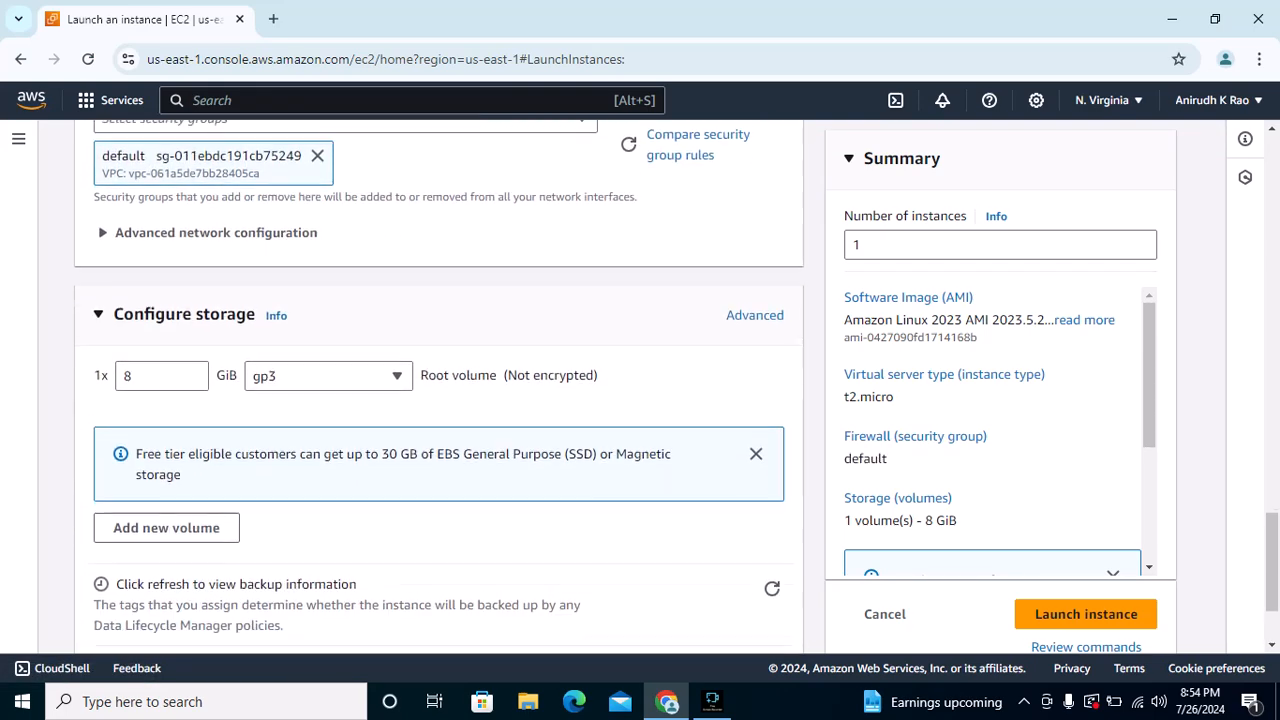
{"action": "left_click", "coordinate": [328, 367]}
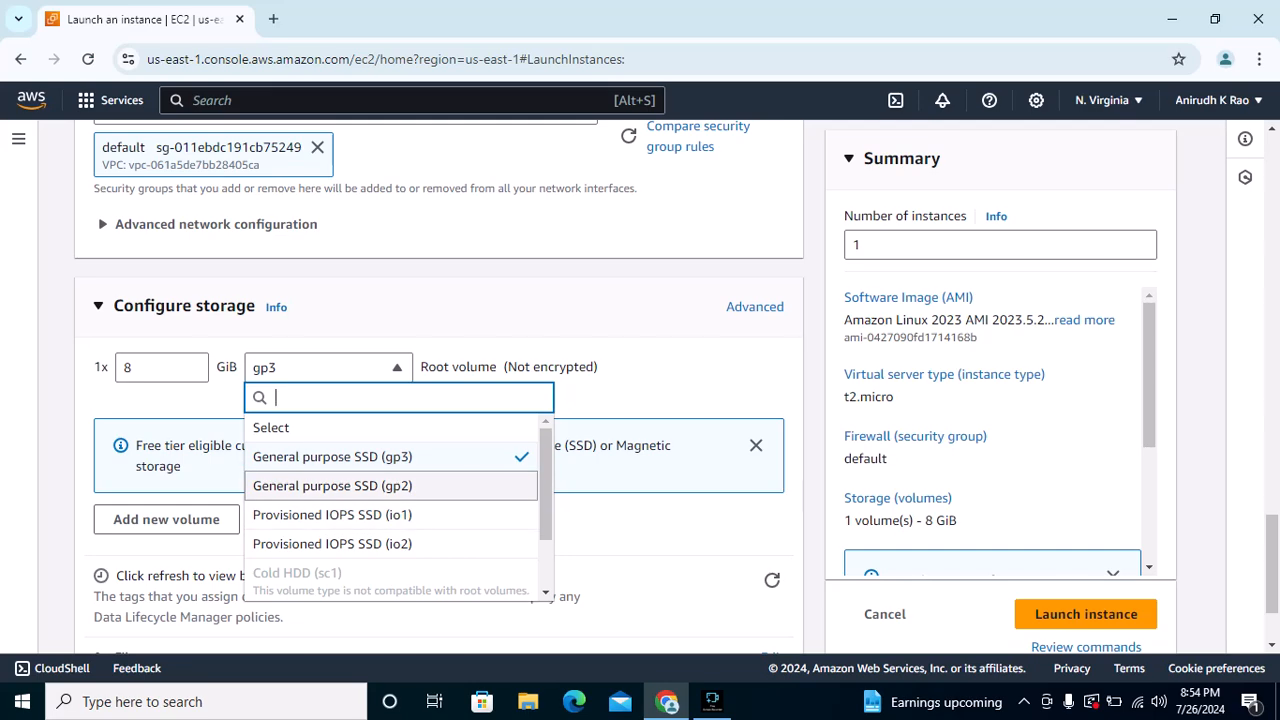
{"action": "left_click", "coordinate": [332, 485]}
Expand the advanced details and set the IAM instance profile to Aniiiii-s3-CLI
{"action": "scroll", "coordinate": [332, 485], "scroll_direction": "down", "scroll_amount": 1}
{"action": "scroll", "coordinate": [438, 400], "scroll_direction": "down", "scroll_amount": 1}
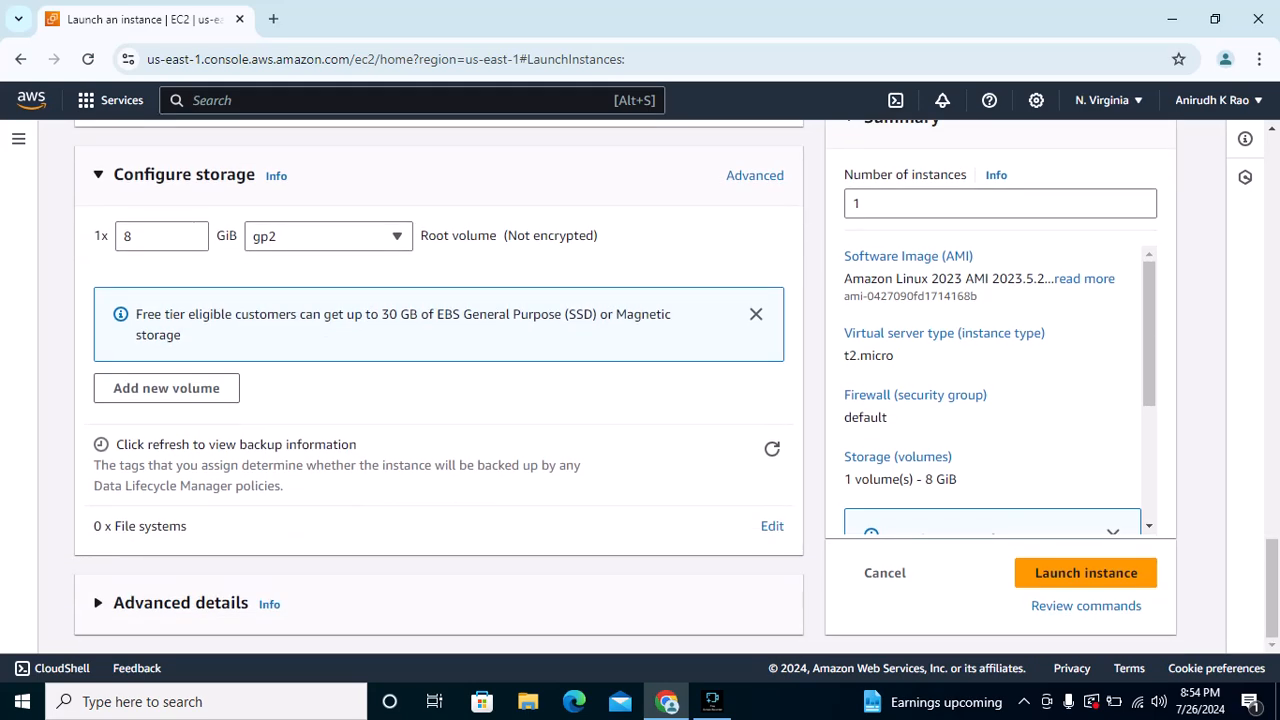
{"action": "left_click", "coordinate": [98, 603]}
{"action": "scroll", "coordinate": [438, 500], "scroll_direction": "down", "scroll_amount": 3}
{"action": "scroll", "coordinate": [438, 400], "scroll_direction": "down", "scroll_amount": 1}
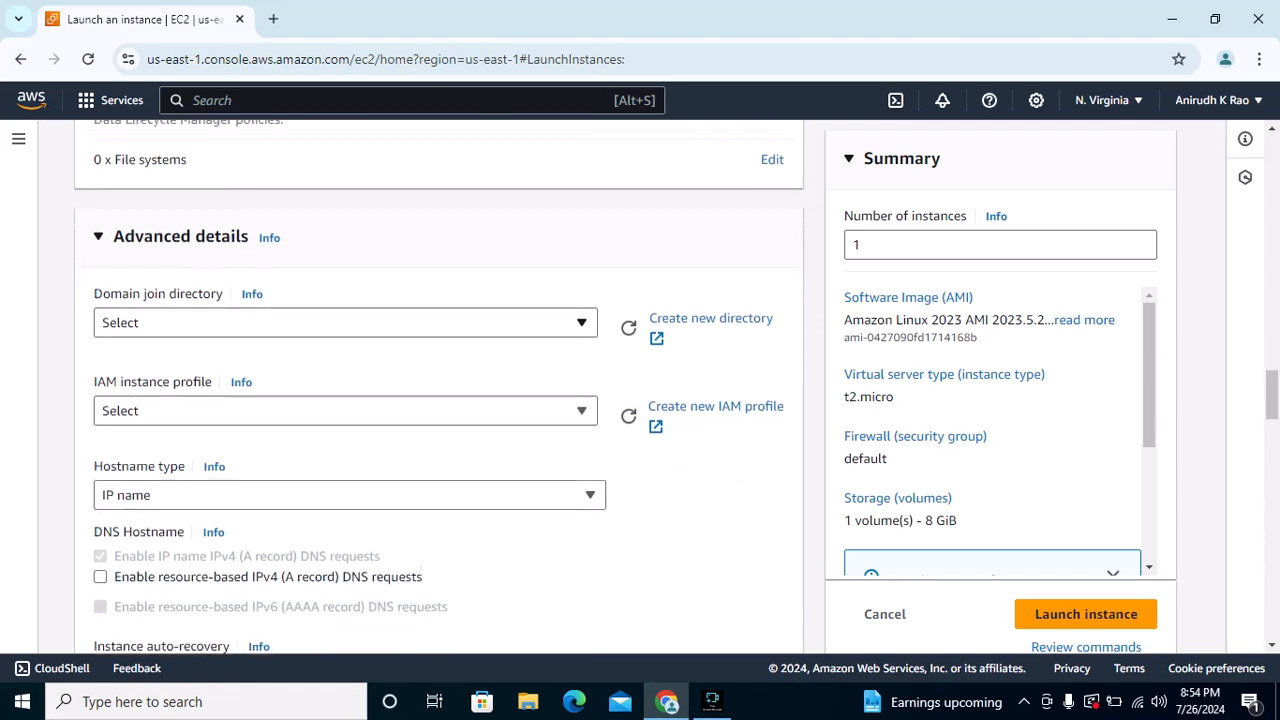
{"action": "left_click", "coordinate": [345, 402]}
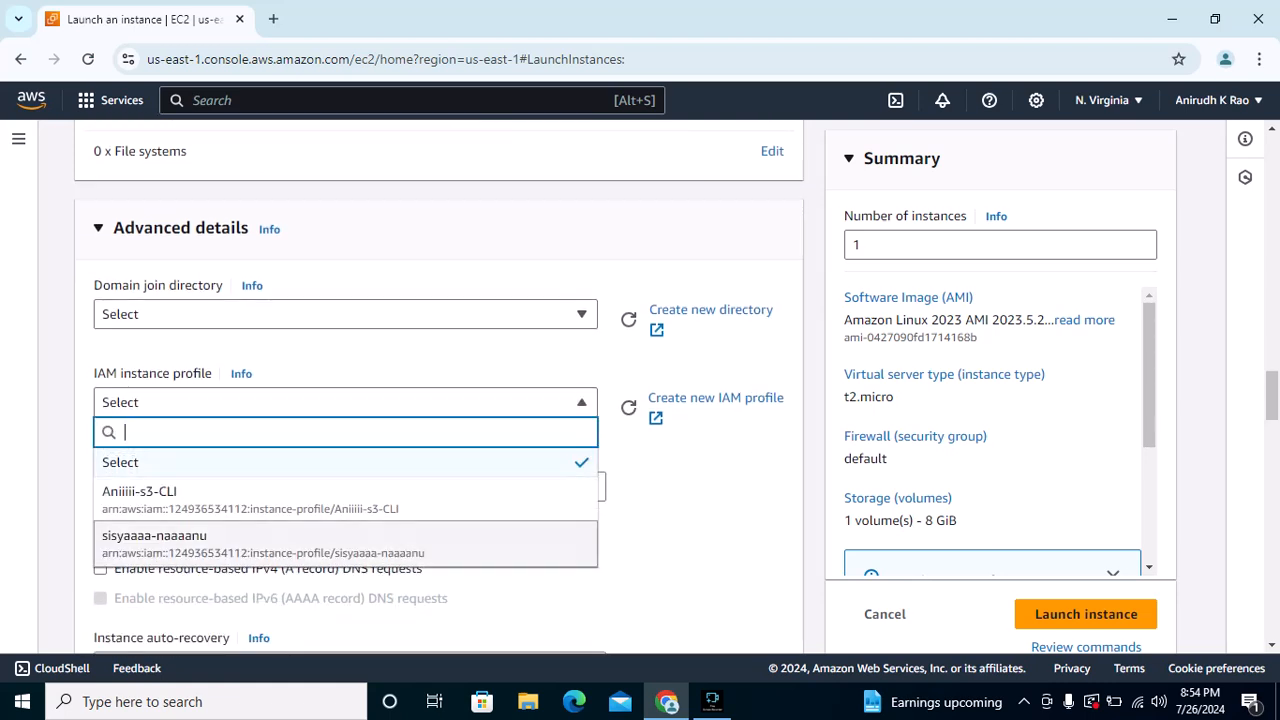
{"action": "left_click", "coordinate": [140, 491]}
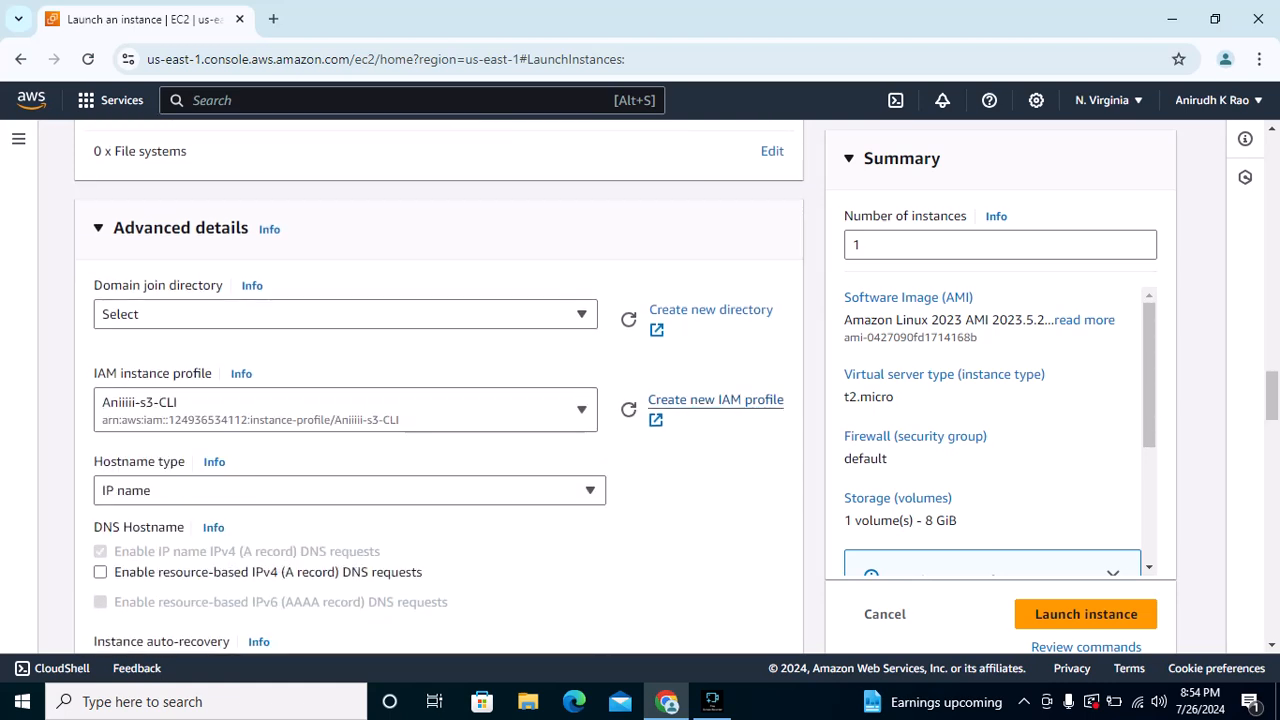
Open the Aniiiii-s3-CLI role in IAM and examine its attached permissions policies
{"action": "left_click", "coordinate": [715, 397]}
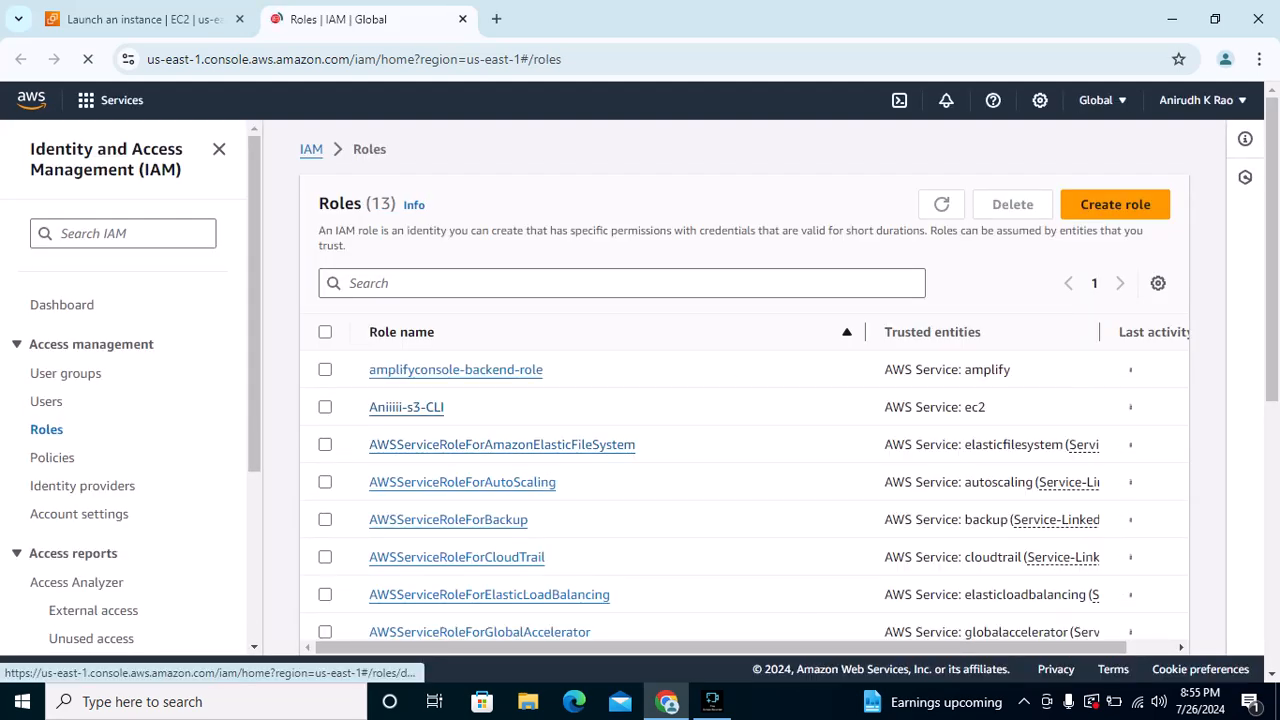
{"action": "left_click", "coordinate": [406, 407]}
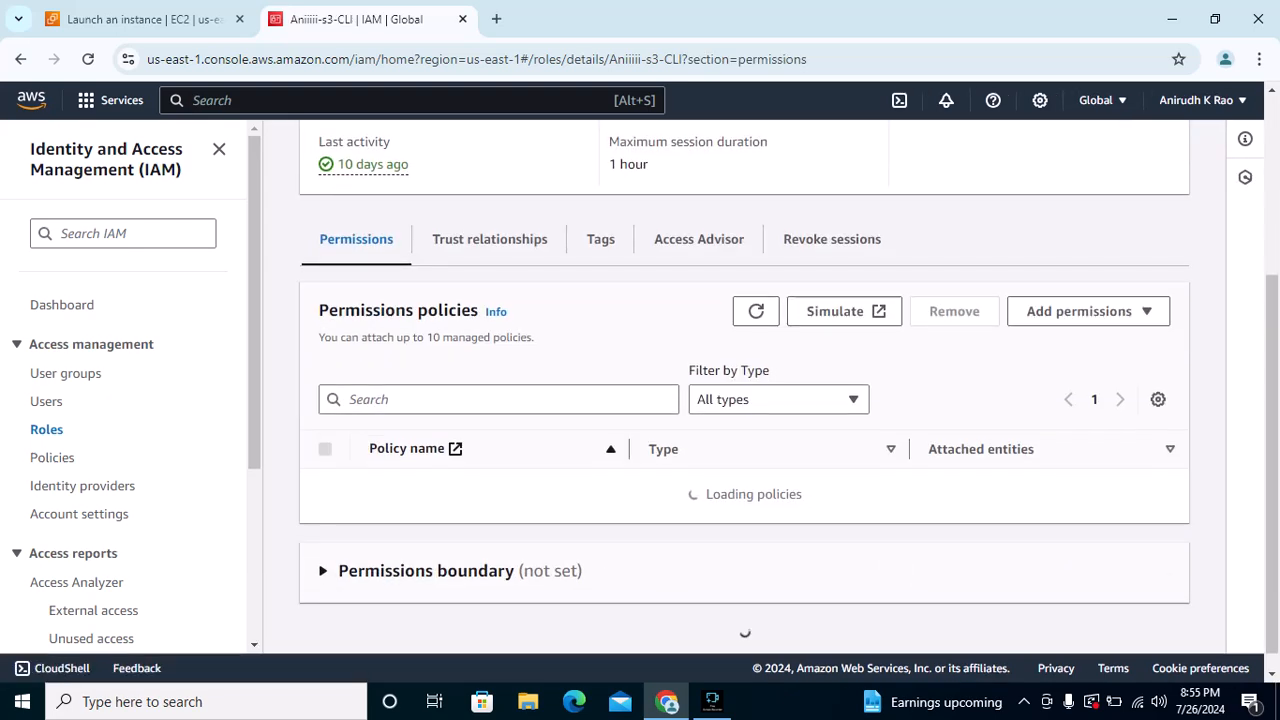
{"action": "left_click_drag", "start_coordinate": [404, 488], "coordinate": [552, 488]}
{"action": "left_click", "coordinate": [586, 489]}
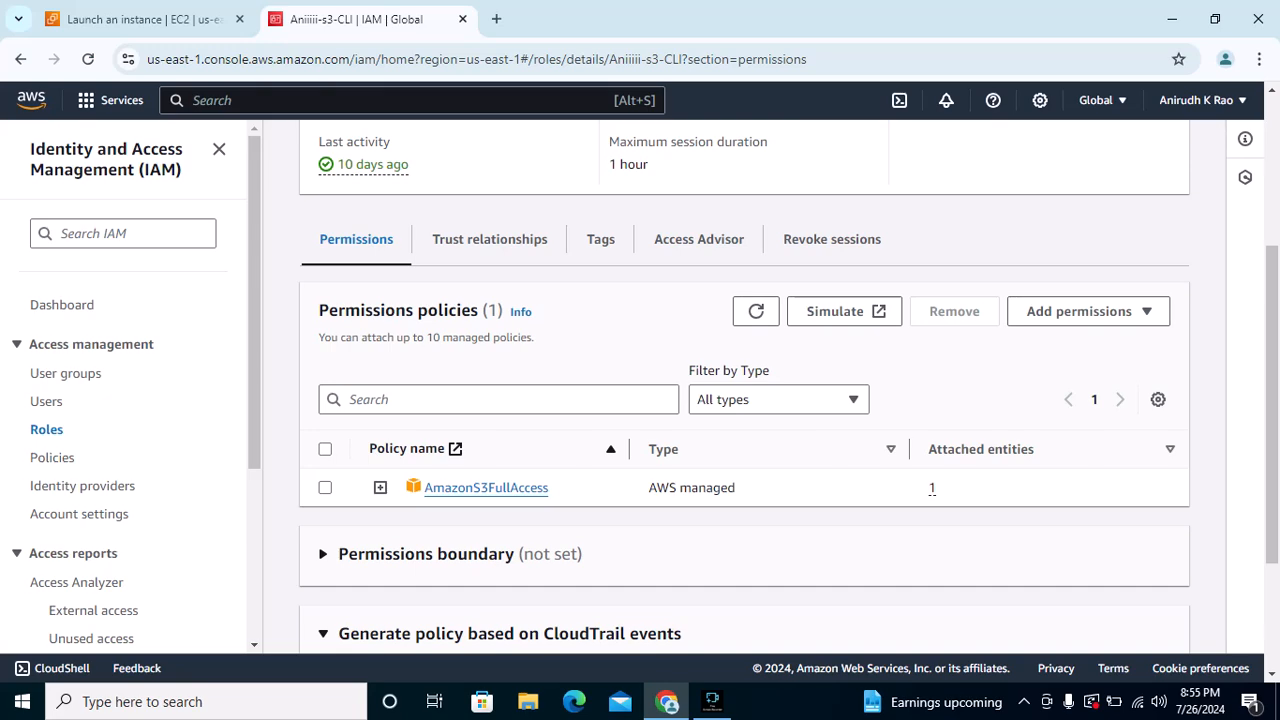
{"action": "scroll", "coordinate": [744, 400], "scroll_direction": "up", "scroll_amount": 3}
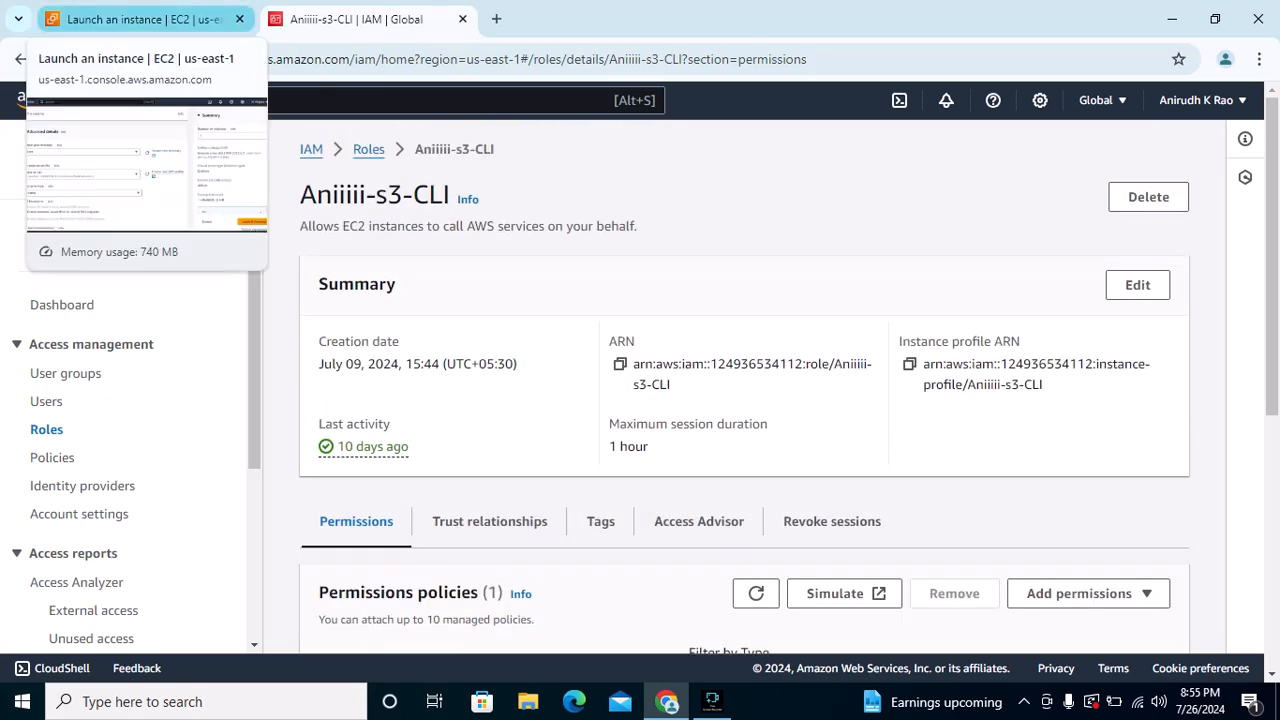
Return to the instance launch form and launch the lin-pub instance
{"action": "left_click", "coordinate": [140, 19]}
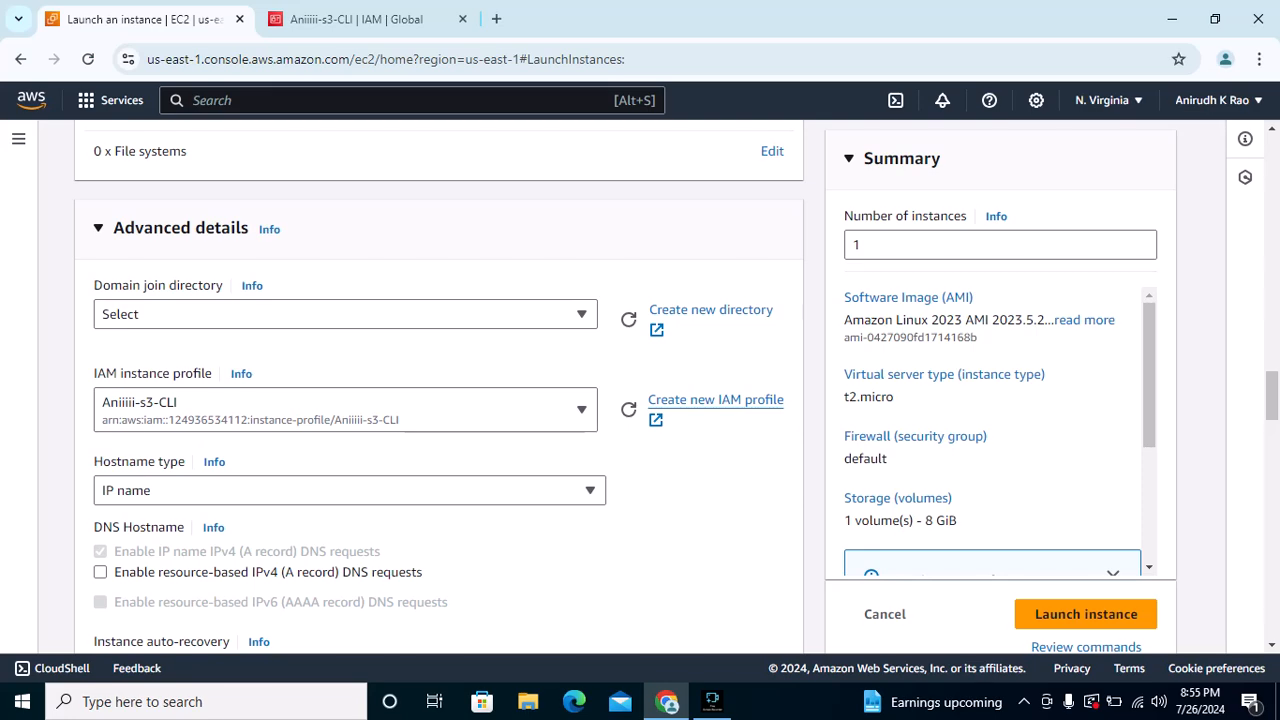
{"action": "scroll", "coordinate": [440, 390], "scroll_direction": "down", "scroll_amount": 10}
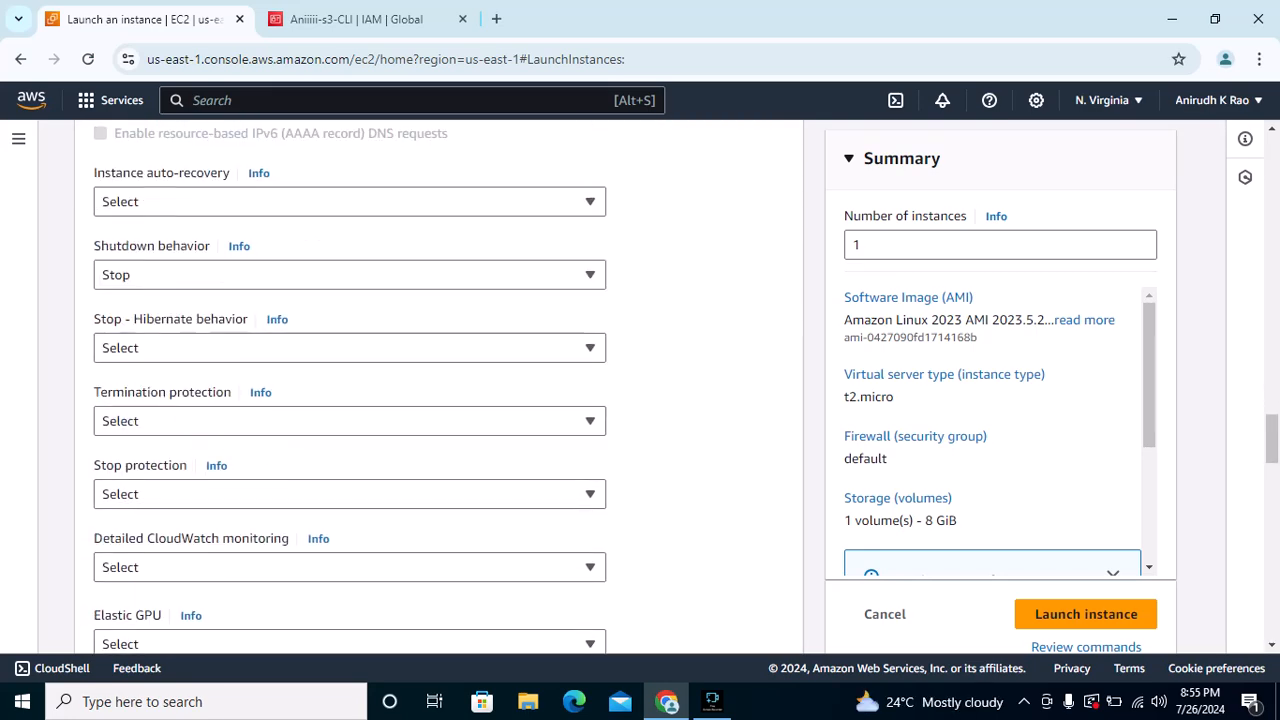
{"action": "scroll", "coordinate": [440, 390], "scroll_direction": "down", "scroll_amount": 5}
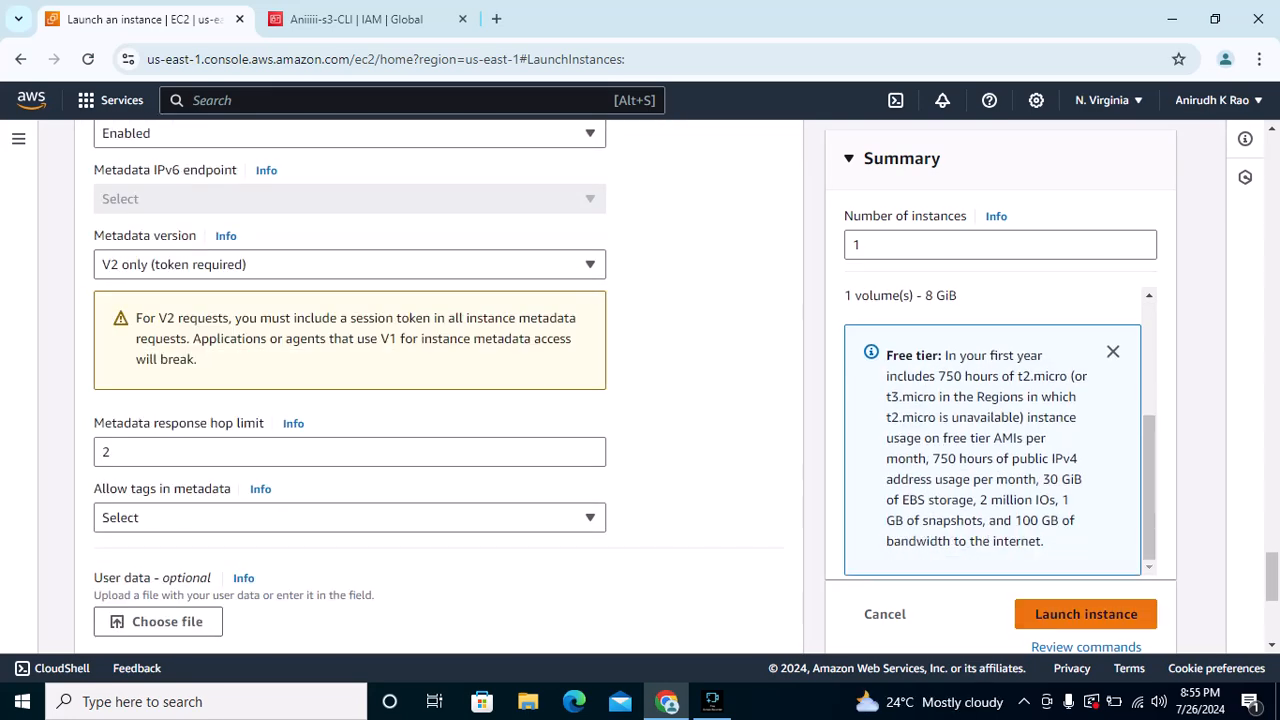
{"action": "left_click", "coordinate": [1086, 614]}
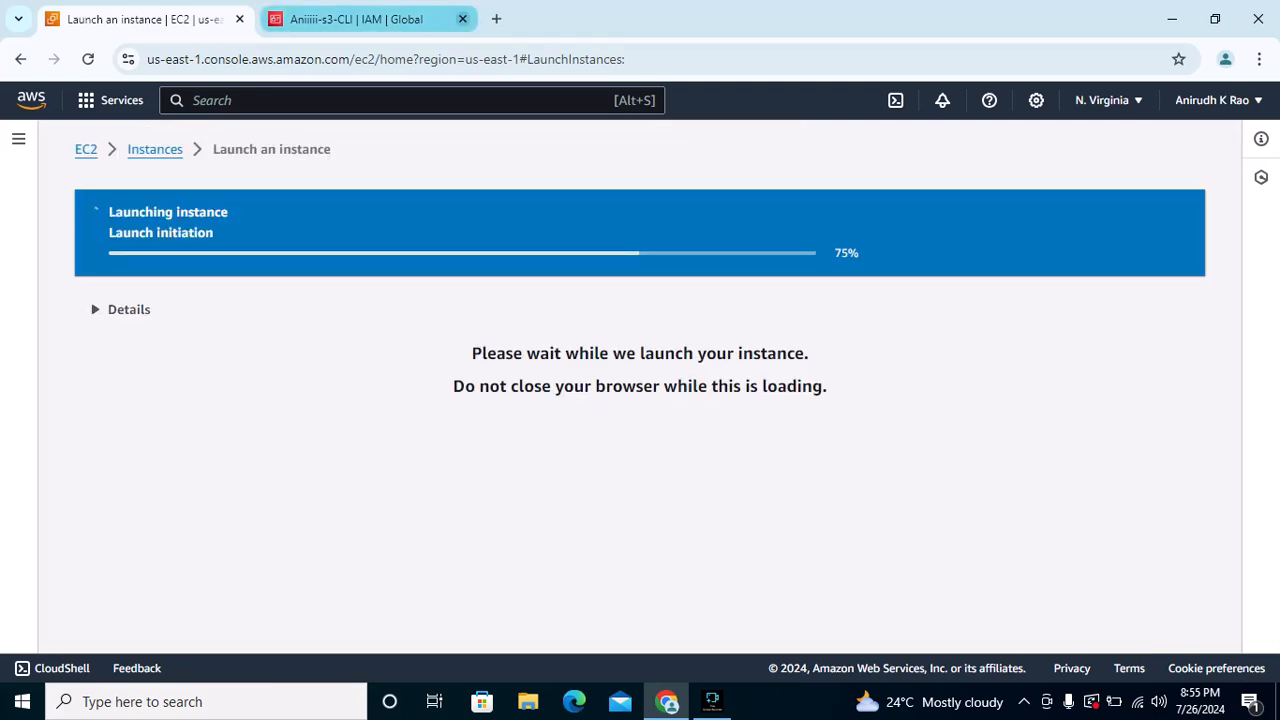
Close the IAM role page and open the list of all EC2 instances
{"action": "left_click", "coordinate": [462, 19]}
{"action": "scroll", "coordinate": [640, 390], "scroll_direction": "down", "scroll_amount": 3}
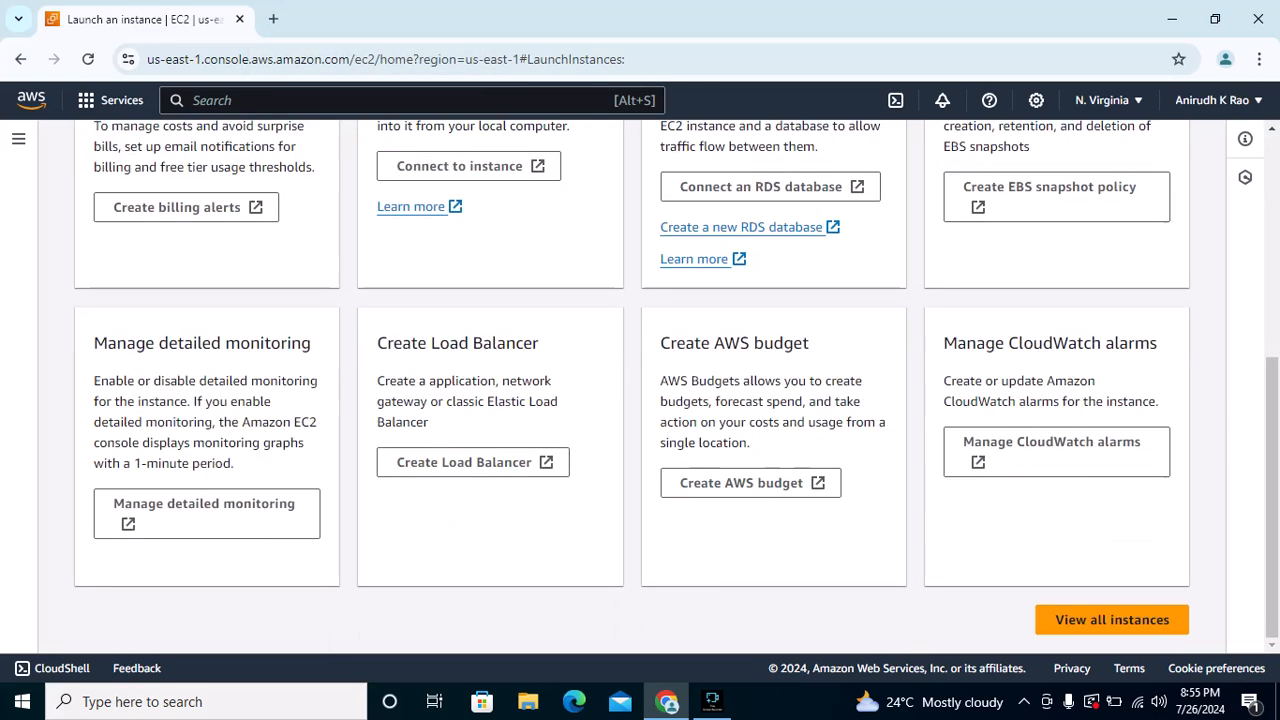
{"action": "left_click", "coordinate": [1109, 617]}
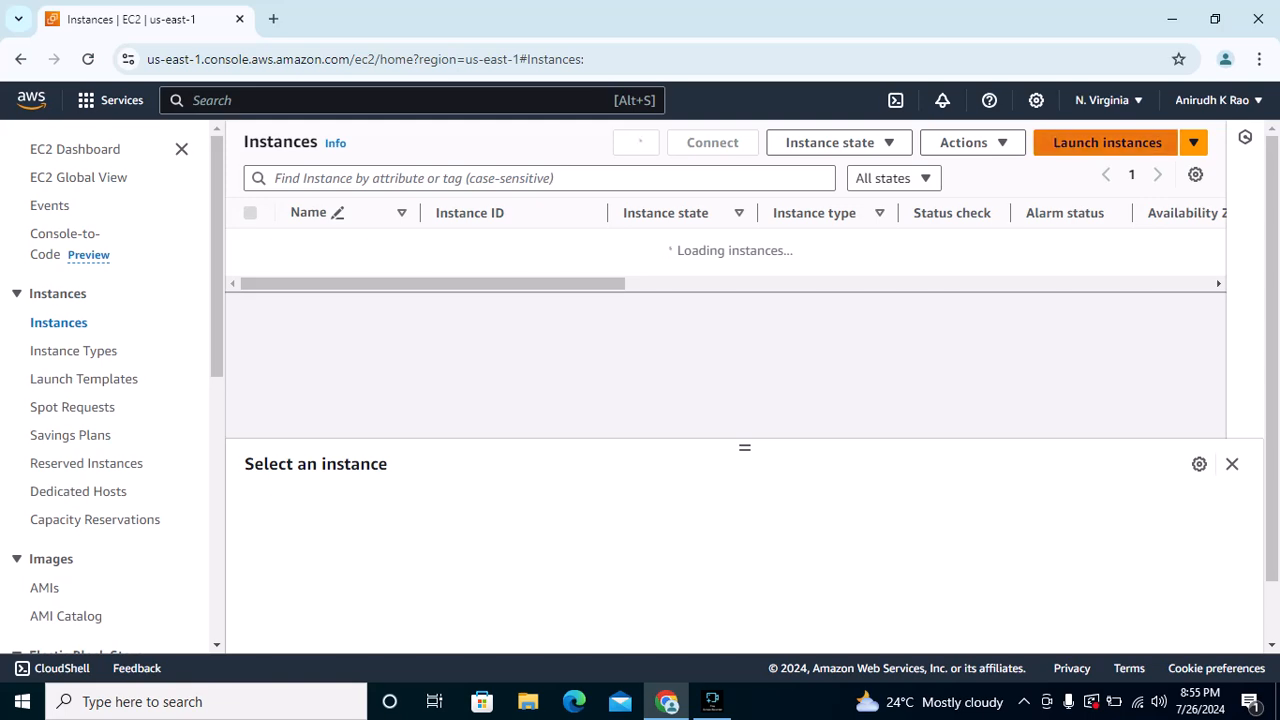
Start launching another instance and name it lin-pri
{"action": "left_click", "coordinate": [1107, 142]}
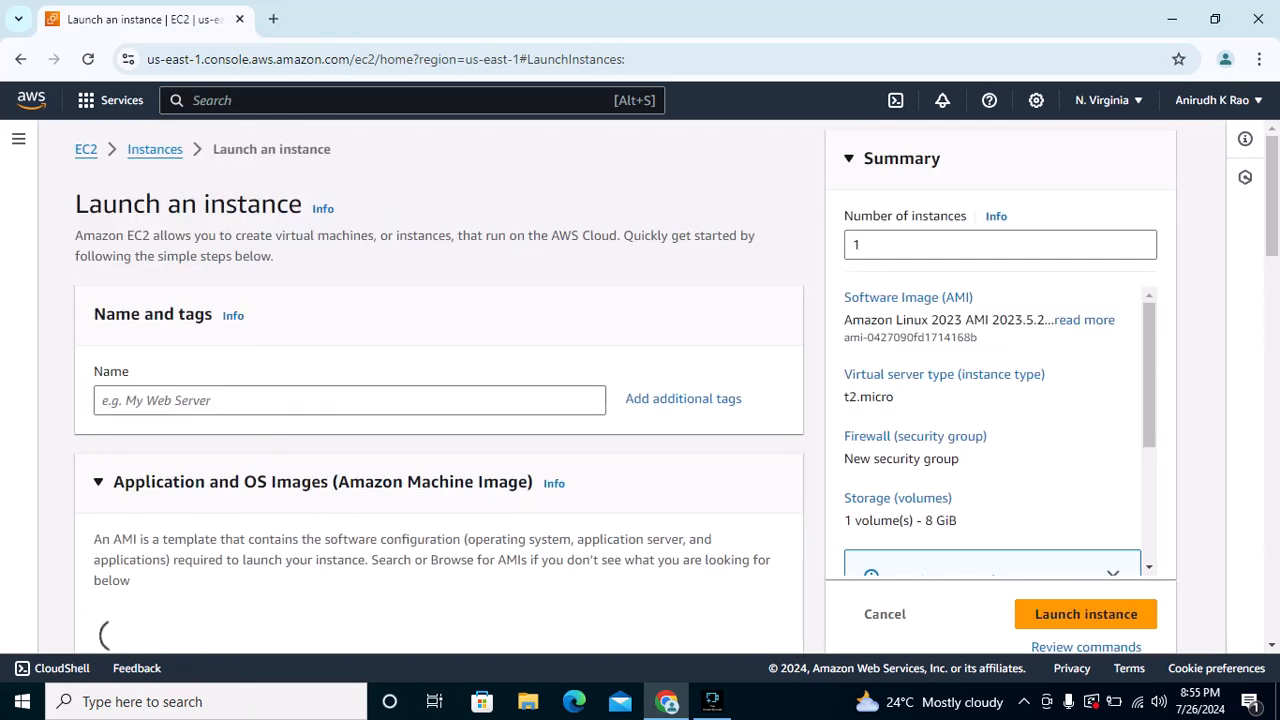
{"action": "type", "text": "lin-ro"}
{"action": "key", "text": "BackSpace"}
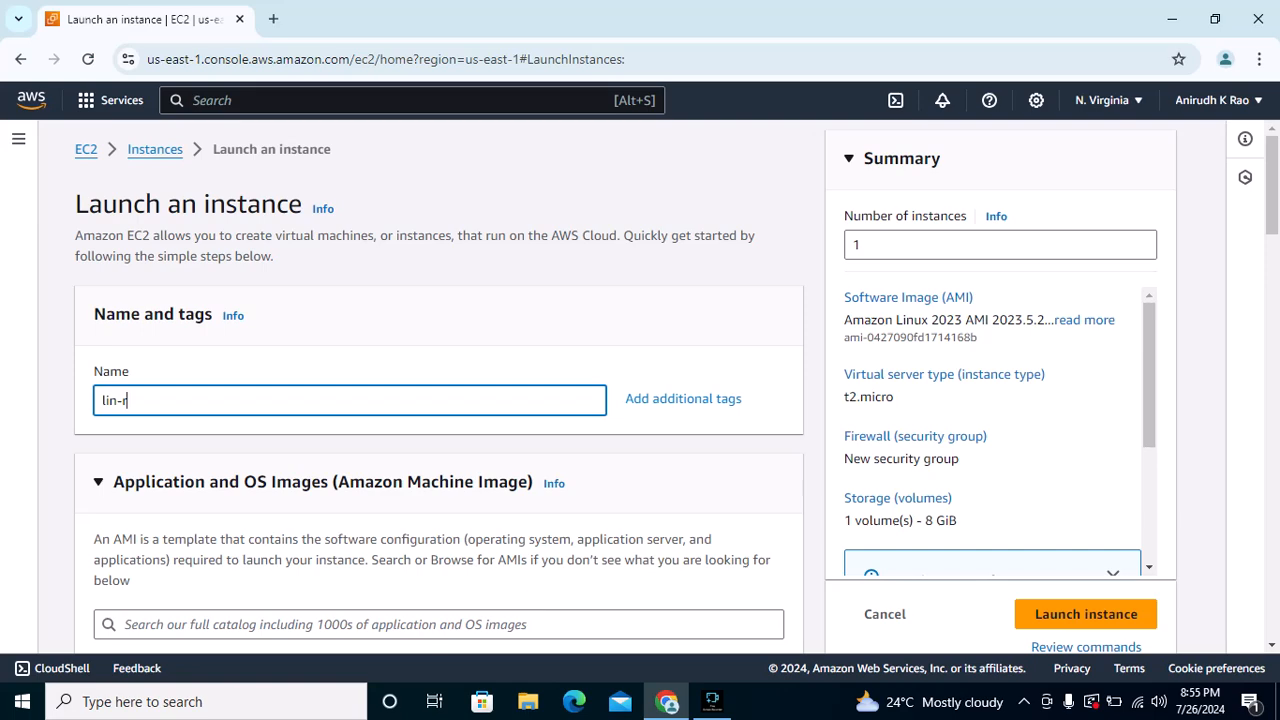
{"action": "key", "text": "BackSpace"}
{"action": "type", "text": "pri"}
Keep the Amazon Linux 2023 AMI and select the existing key pair anii for the instance login
{"action": "scroll", "coordinate": [440, 400], "scroll_direction": "down", "scroll_amount": 5}
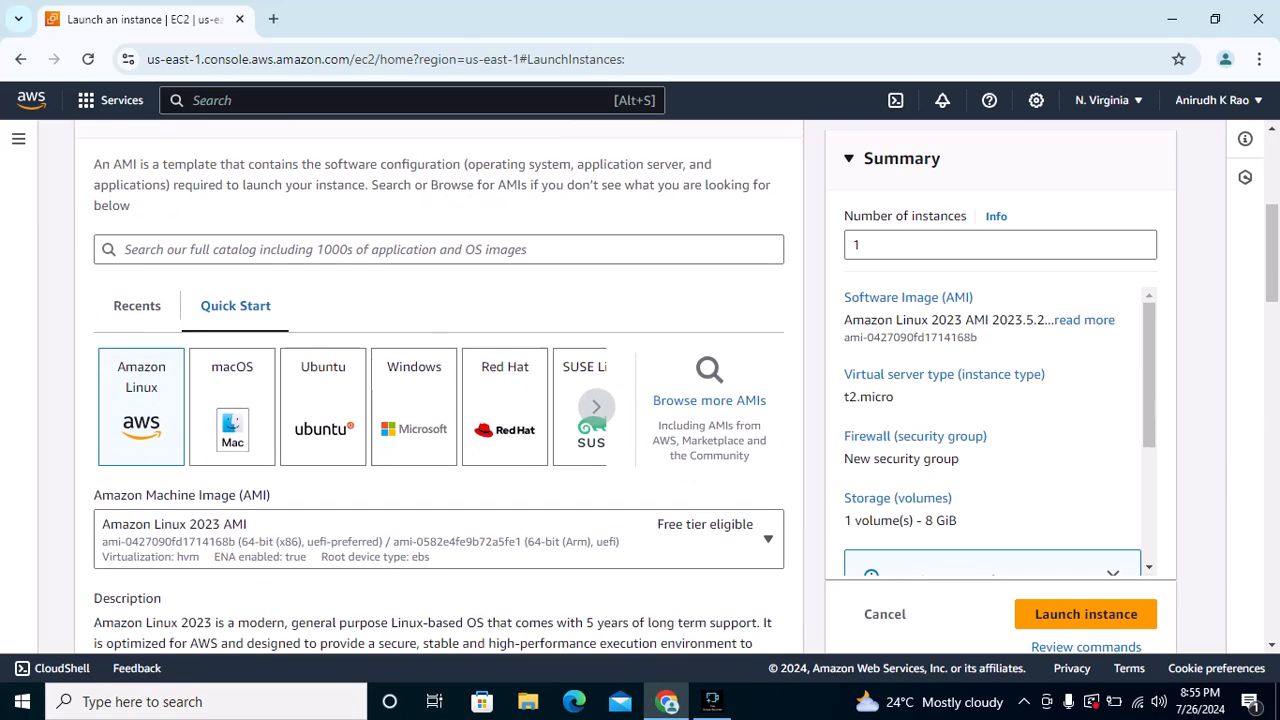
{"action": "scroll", "coordinate": [440, 400], "scroll_direction": "down", "scroll_amount": 6}
{"action": "left_click", "coordinate": [340, 412]}
{"action": "left_click", "coordinate": [112, 505]}
Edit the network settings and set the VPC to custom-vpc
{"action": "scroll", "coordinate": [440, 400], "scroll_direction": "down", "scroll_amount": 4}
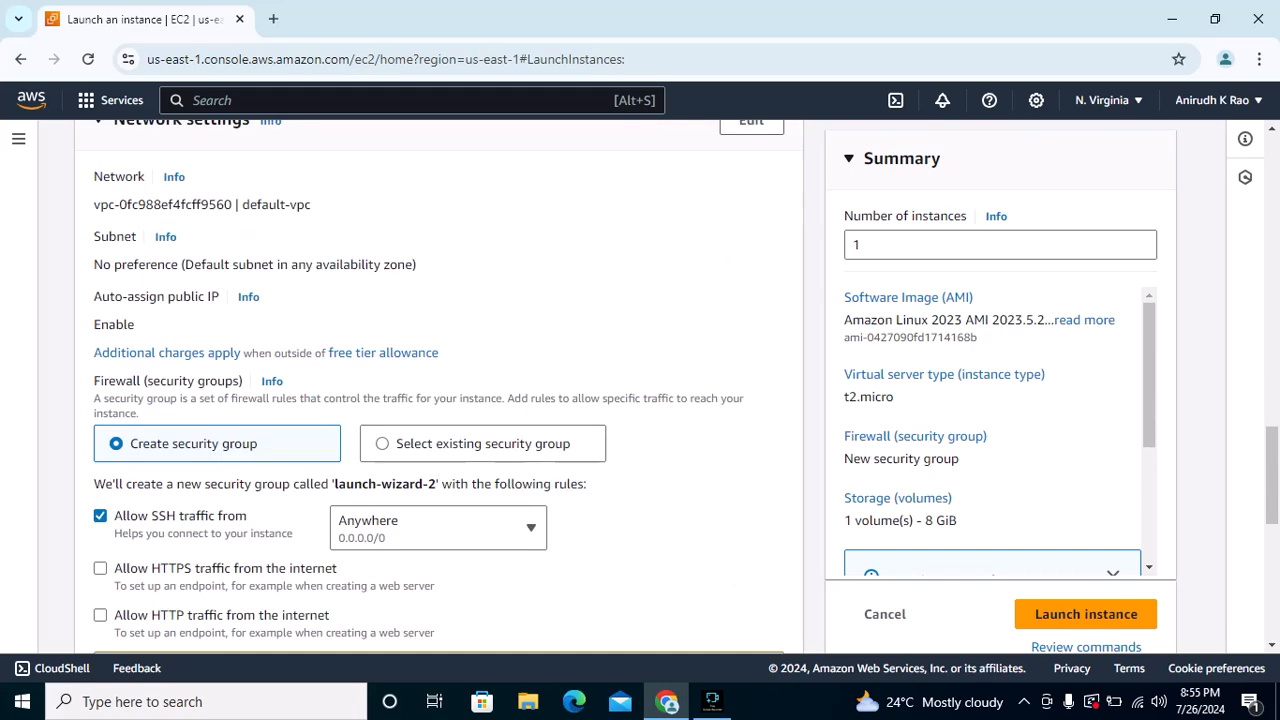
{"action": "scroll", "coordinate": [751, 300], "scroll_direction": "up", "scroll_amount": 1}
{"action": "left_click", "coordinate": [751, 213]}
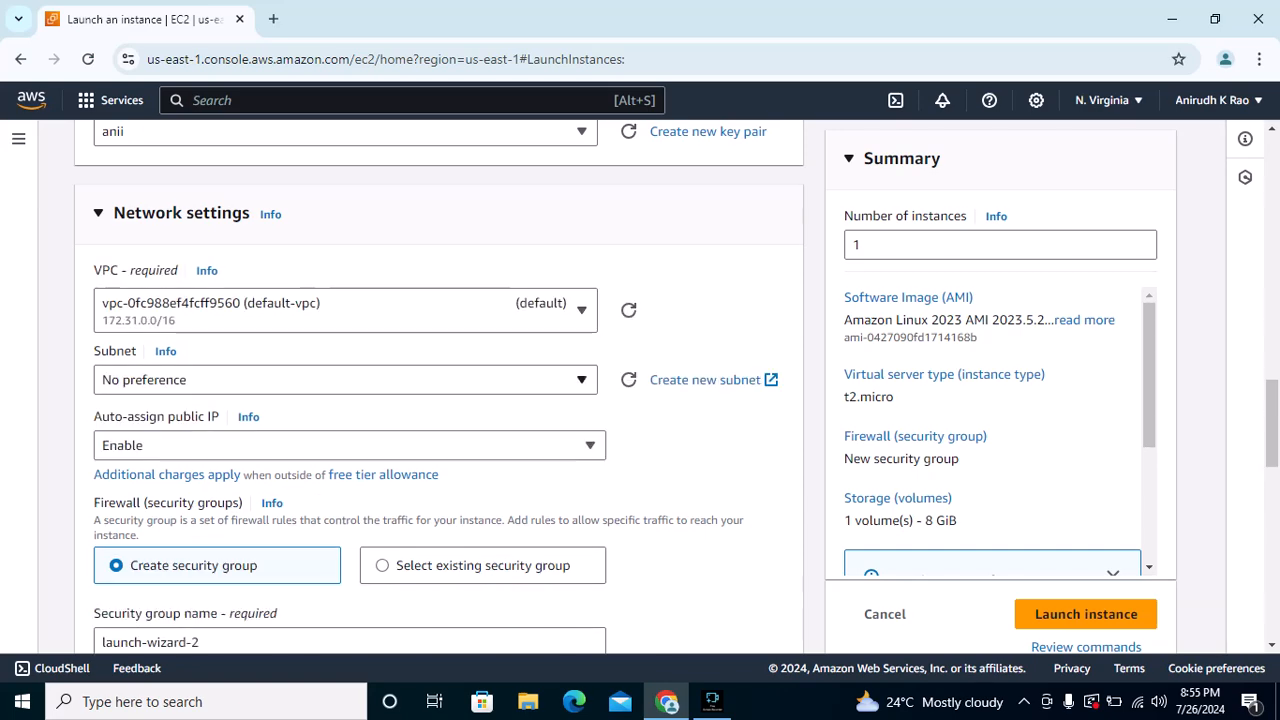
{"action": "left_click", "coordinate": [345, 310]}
{"action": "left_click", "coordinate": [230, 386]}
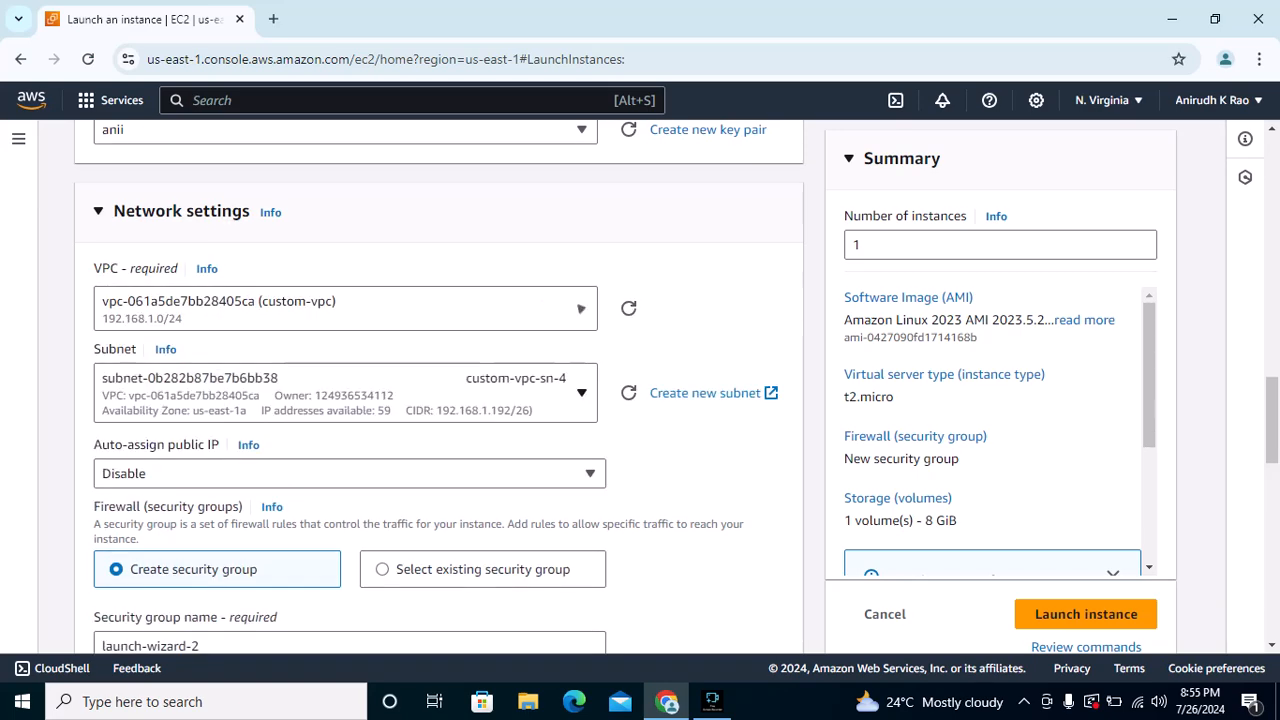
Set the subnet to custom-vpc-sn-3 and auto-assign public IP to Disable
{"action": "scroll", "coordinate": [345, 393], "scroll_direction": "down", "scroll_amount": 1}
{"action": "left_click", "coordinate": [345, 302]}
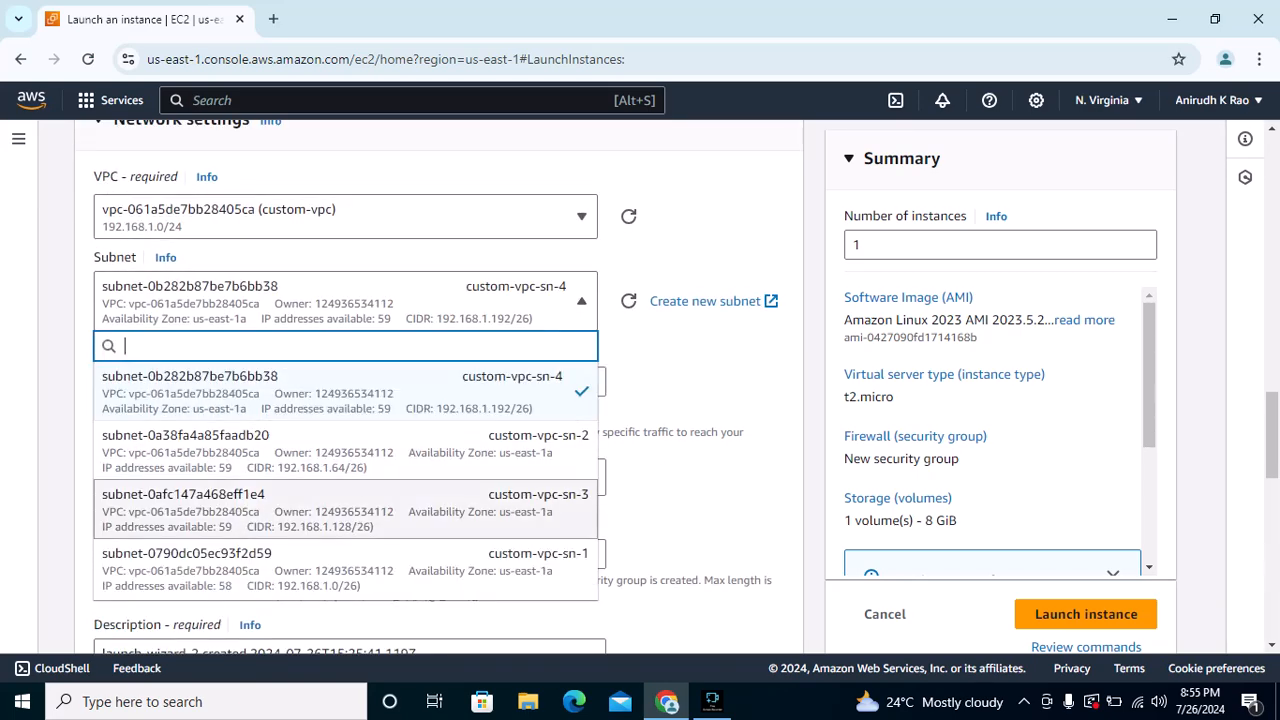
{"action": "left_click", "coordinate": [345, 510]}
{"action": "scroll", "coordinate": [345, 300], "scroll_direction": "down", "scroll_amount": 1}
{"action": "left_click", "coordinate": [345, 288]}
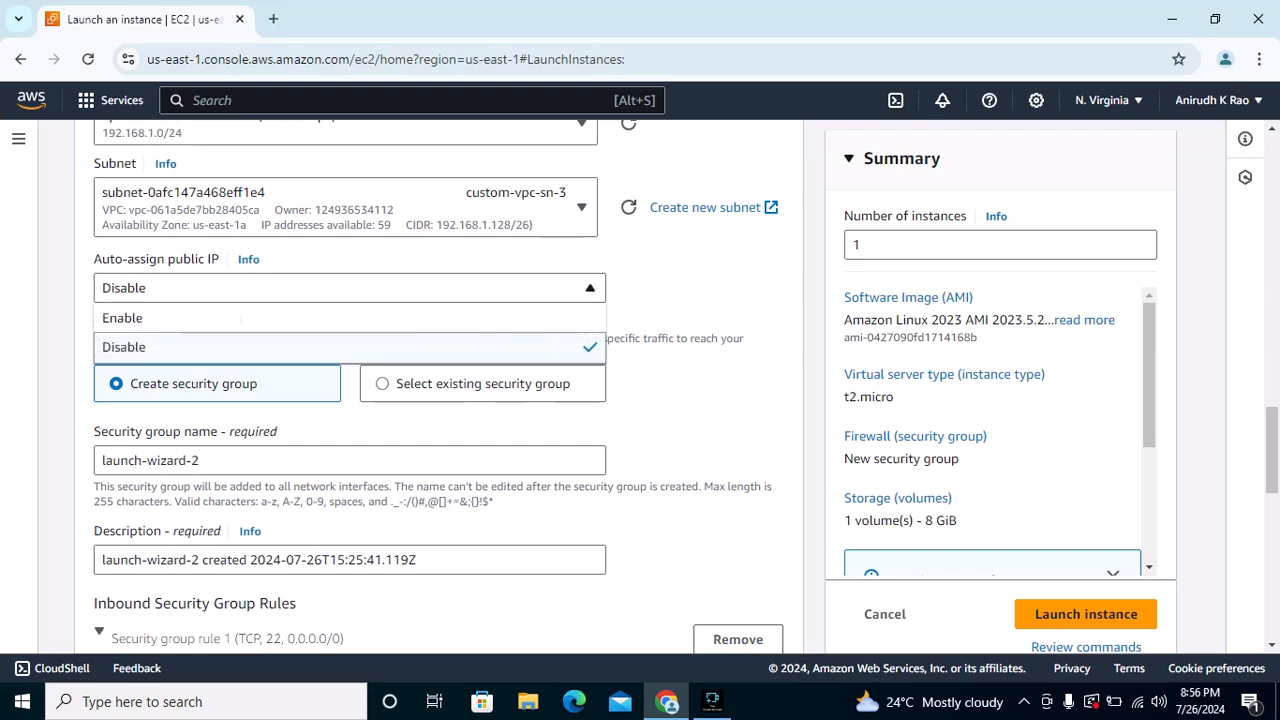
{"action": "left_click", "coordinate": [345, 347]}
Use an existing security group for the firewall and select the VPC's default group
{"action": "scroll", "coordinate": [345, 347], "scroll_direction": "down", "scroll_amount": 1}
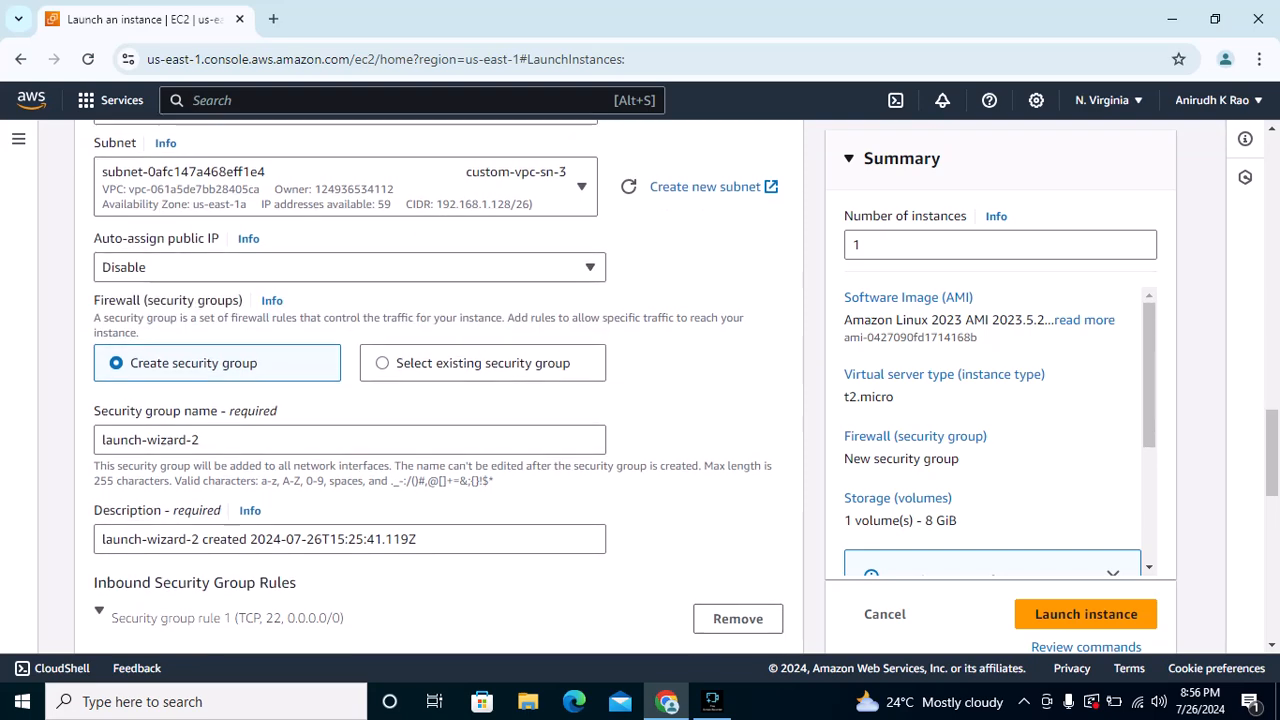
{"action": "scroll", "coordinate": [345, 347], "scroll_direction": "down", "scroll_amount": 1}
{"action": "left_click", "coordinate": [482, 289]}
{"action": "left_click", "coordinate": [345, 366]}
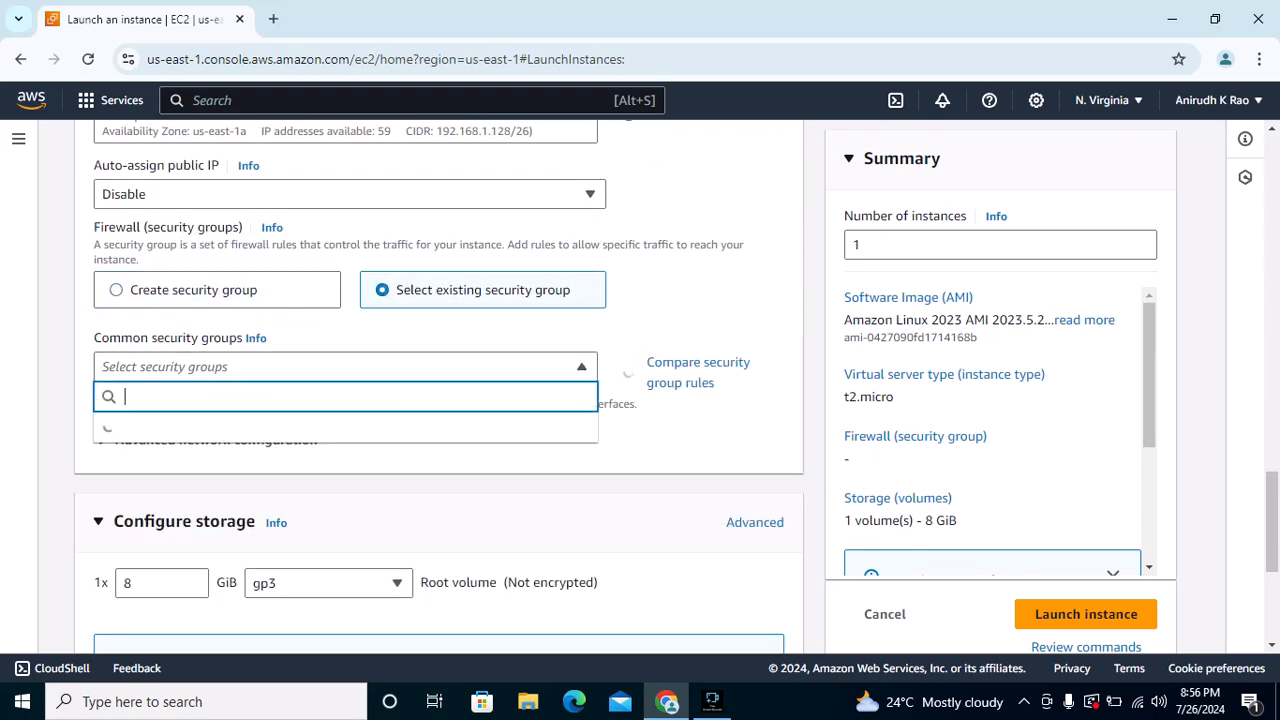
{"action": "left_click", "coordinate": [144, 430]}
Change the root volume type to General purpose SSD (gp2)
{"action": "scroll", "coordinate": [330, 400], "scroll_direction": "down", "scroll_amount": 3}
{"action": "left_click", "coordinate": [328, 343]}
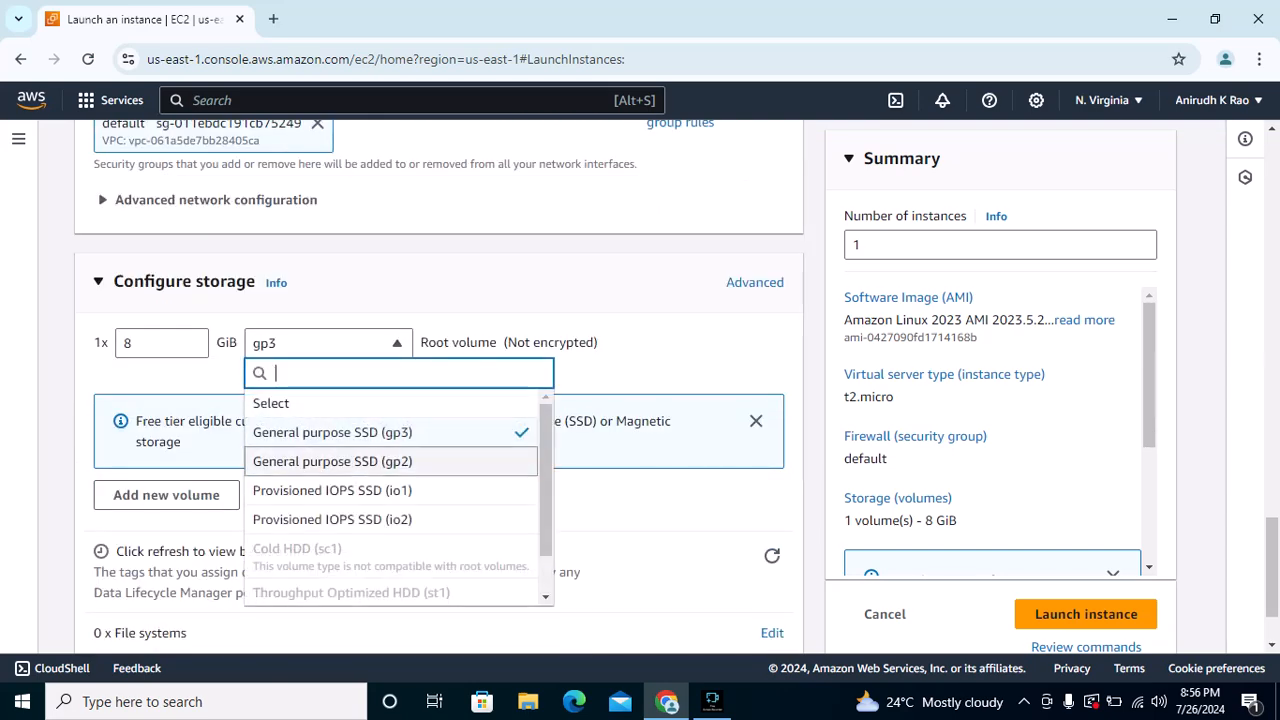
{"action": "left_click", "coordinate": [332, 462]}
Expand the advanced details and choose Aniiiii-s3-CLI as the IAM instance profile for lin-pri
{"action": "scroll", "coordinate": [332, 462], "scroll_direction": "down", "scroll_amount": 2}
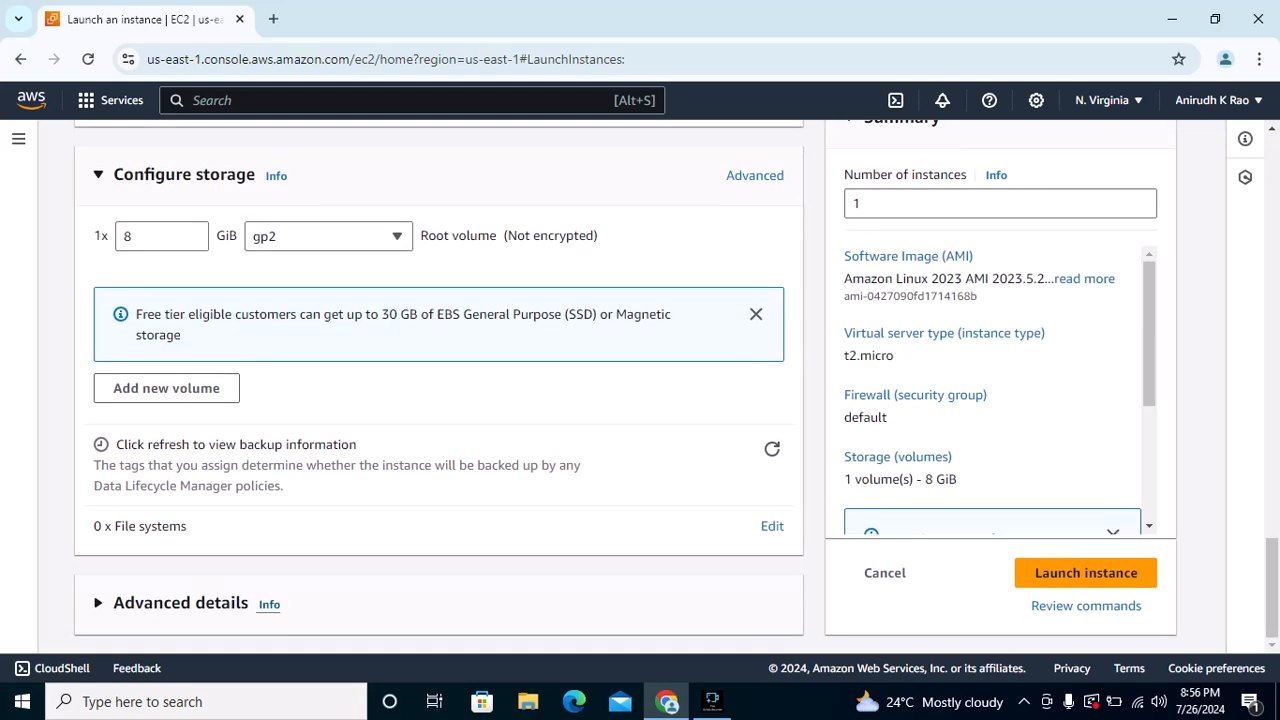
{"action": "left_click", "coordinate": [180, 602]}
{"action": "scroll", "coordinate": [240, 603], "scroll_direction": "down", "scroll_amount": 4}
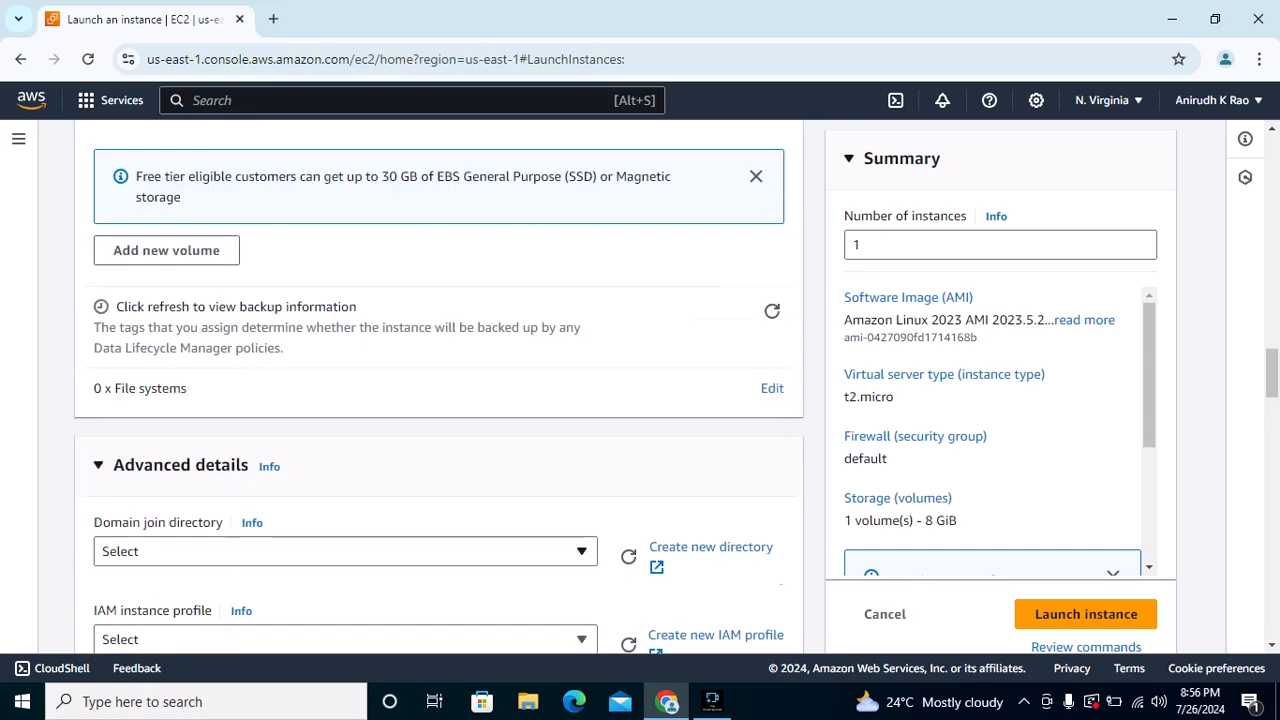
{"action": "left_click", "coordinate": [345, 402]}
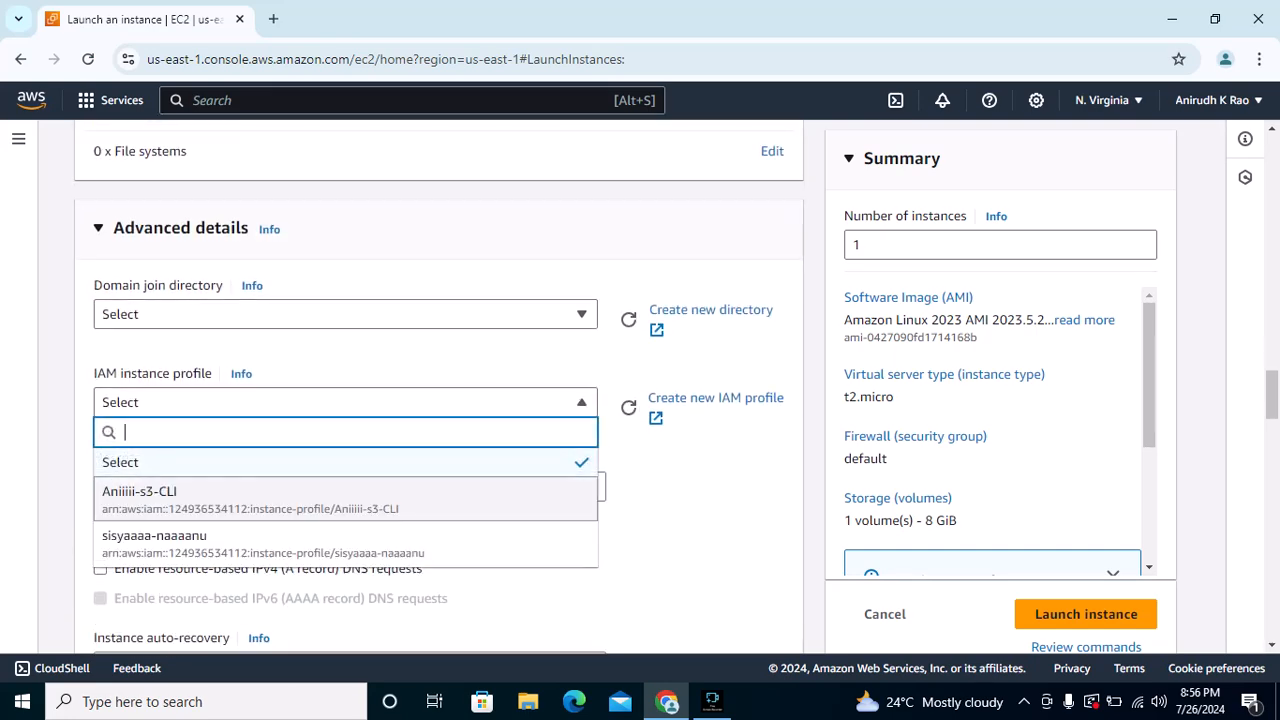
{"action": "left_click", "coordinate": [345, 499]}
Launch the lin-pri instance with the configured settings
{"action": "scroll", "coordinate": [345, 499], "scroll_direction": "down", "scroll_amount": 19}
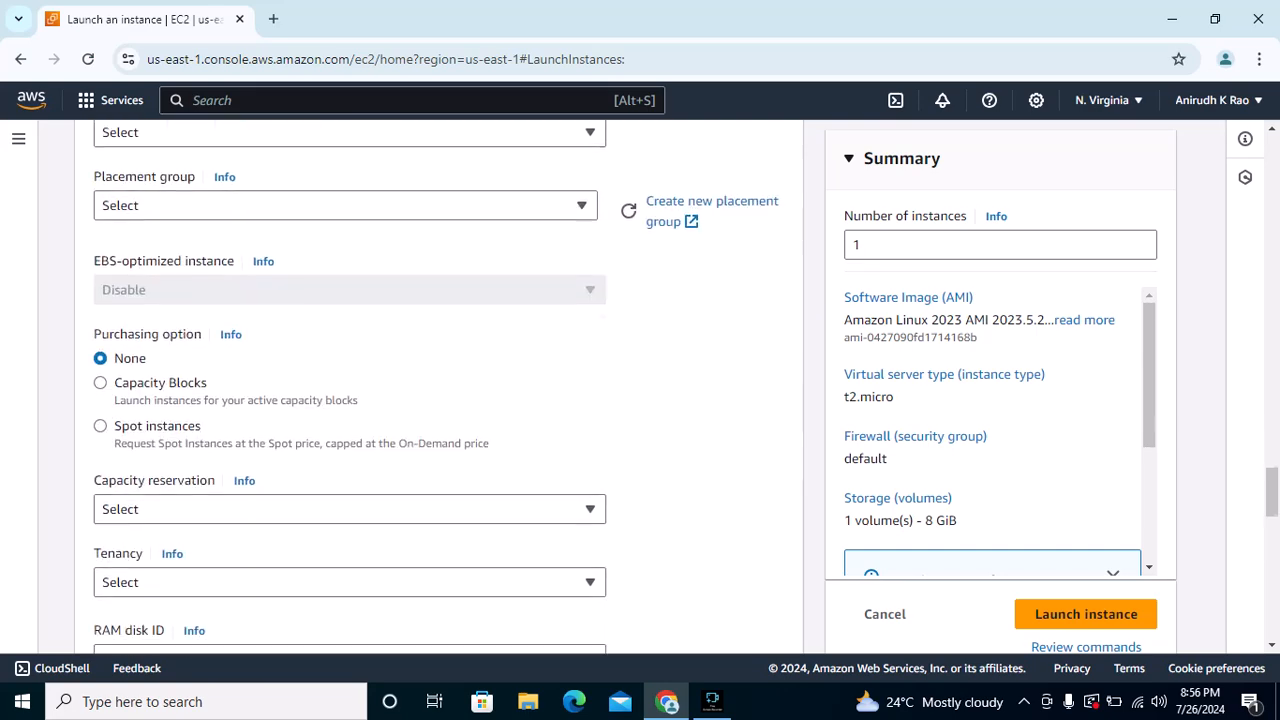
{"action": "scroll", "coordinate": [350, 390], "scroll_direction": "down", "scroll_amount": 3}
{"action": "left_click", "coordinate": [1086, 614]}
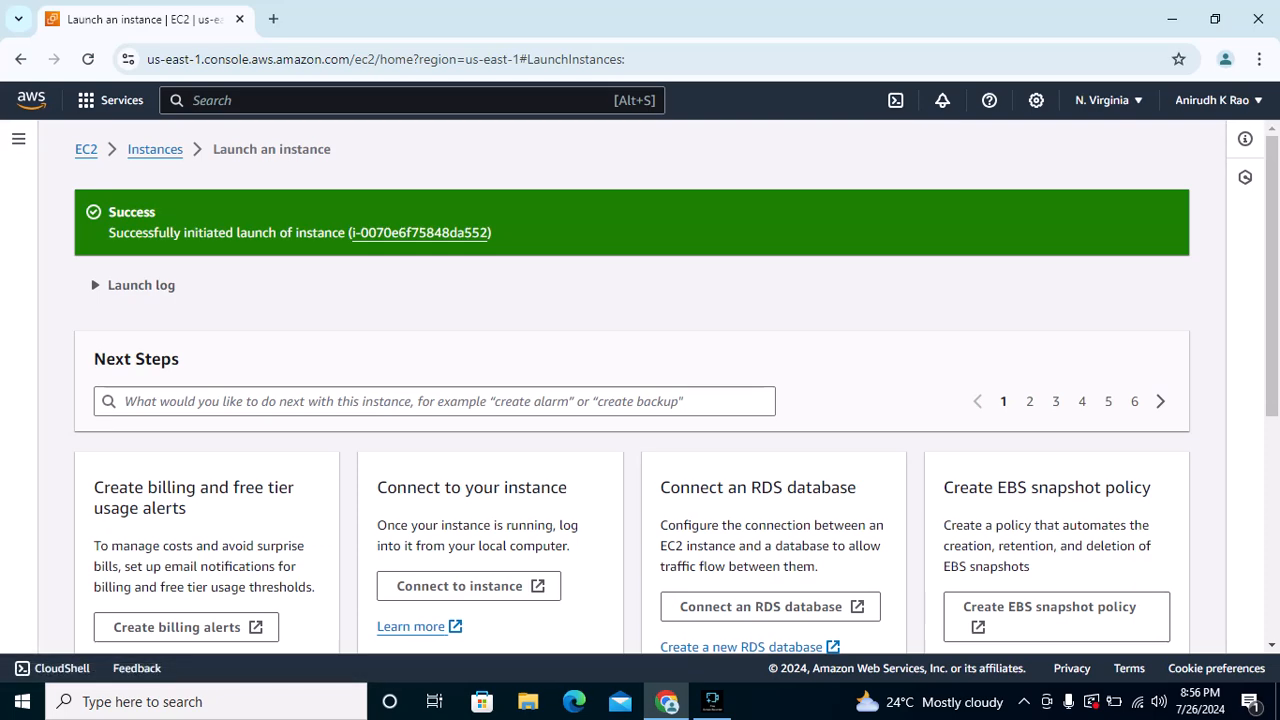
Open the list of running instances and refresh it until lin-pri is listed alongside lin-pub
{"action": "left_click", "coordinate": [86, 149]}
{"action": "left_click", "coordinate": [346, 260]}
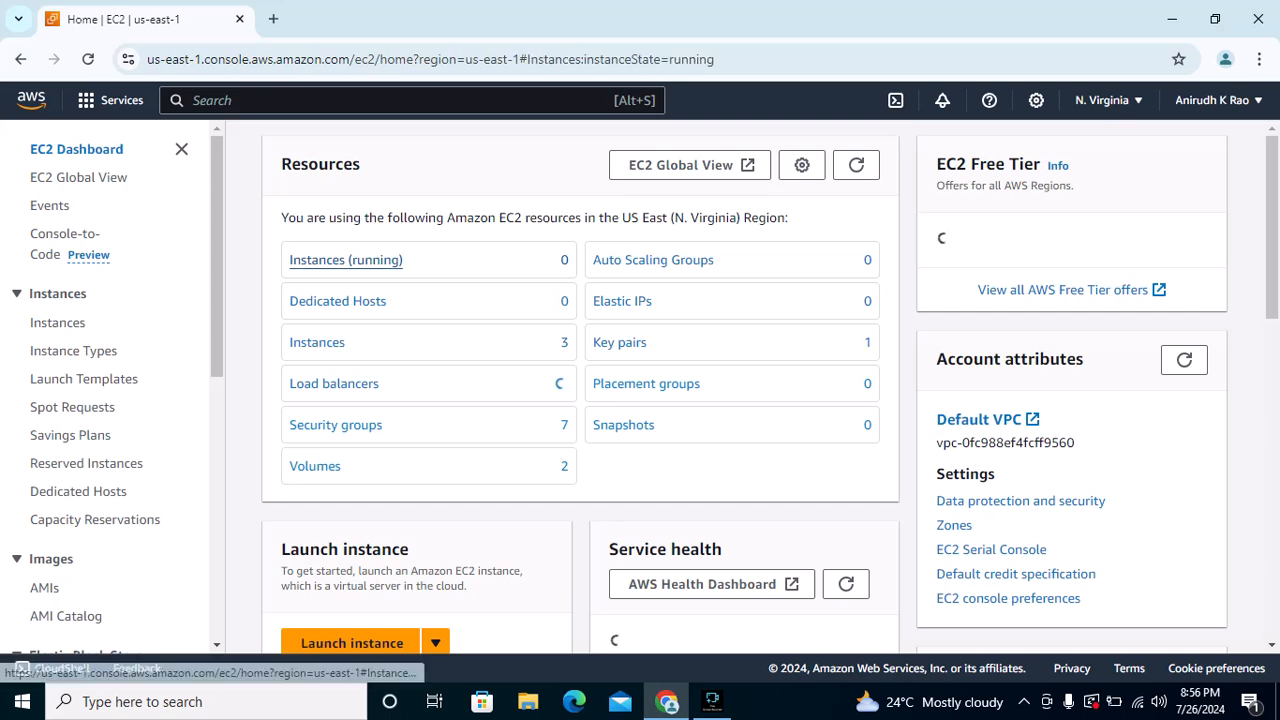
{"action": "left_click", "coordinate": [636, 143]}
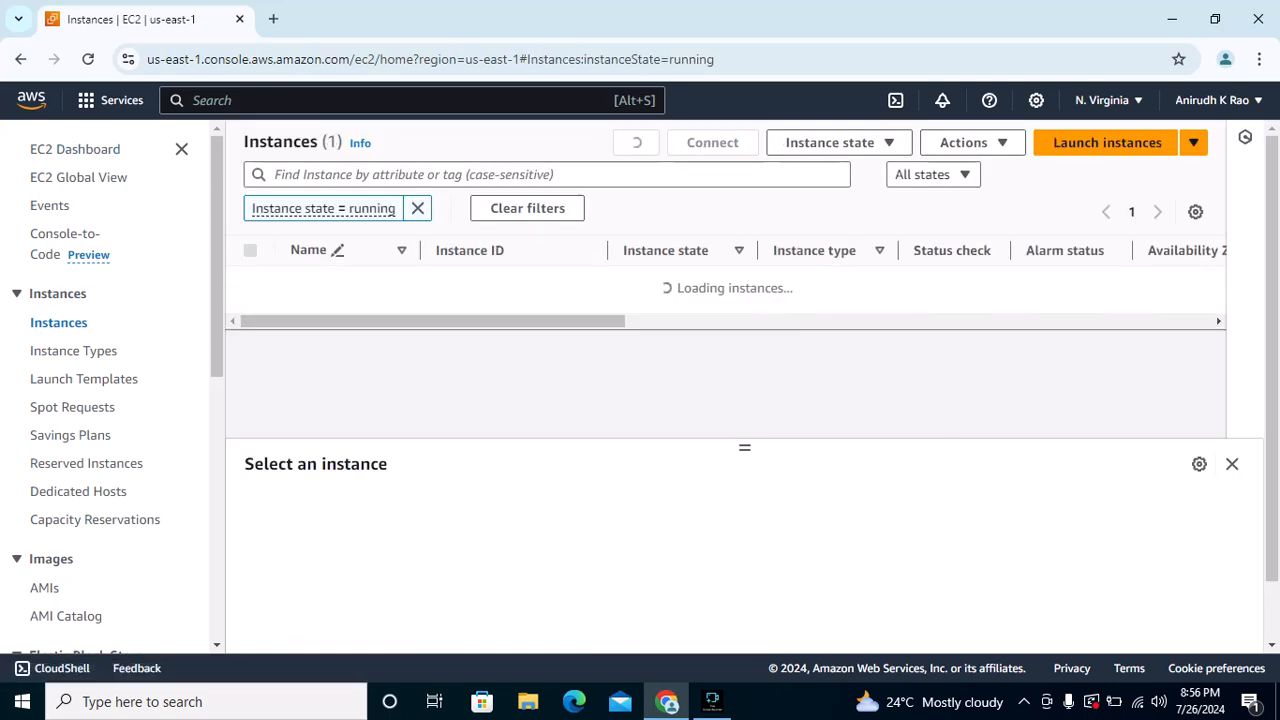
{"action": "left_click", "coordinate": [636, 143]}
{"action": "left_click", "coordinate": [636, 143]}
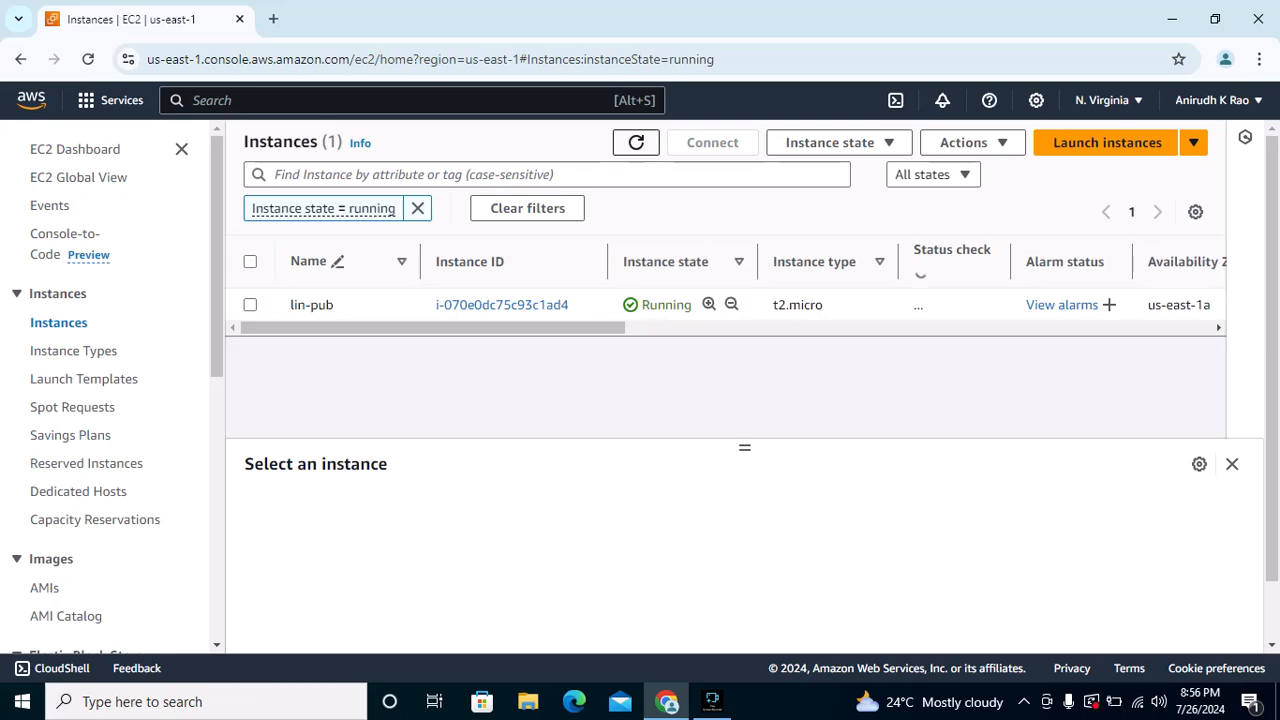
{"action": "left_click", "coordinate": [636, 143]}
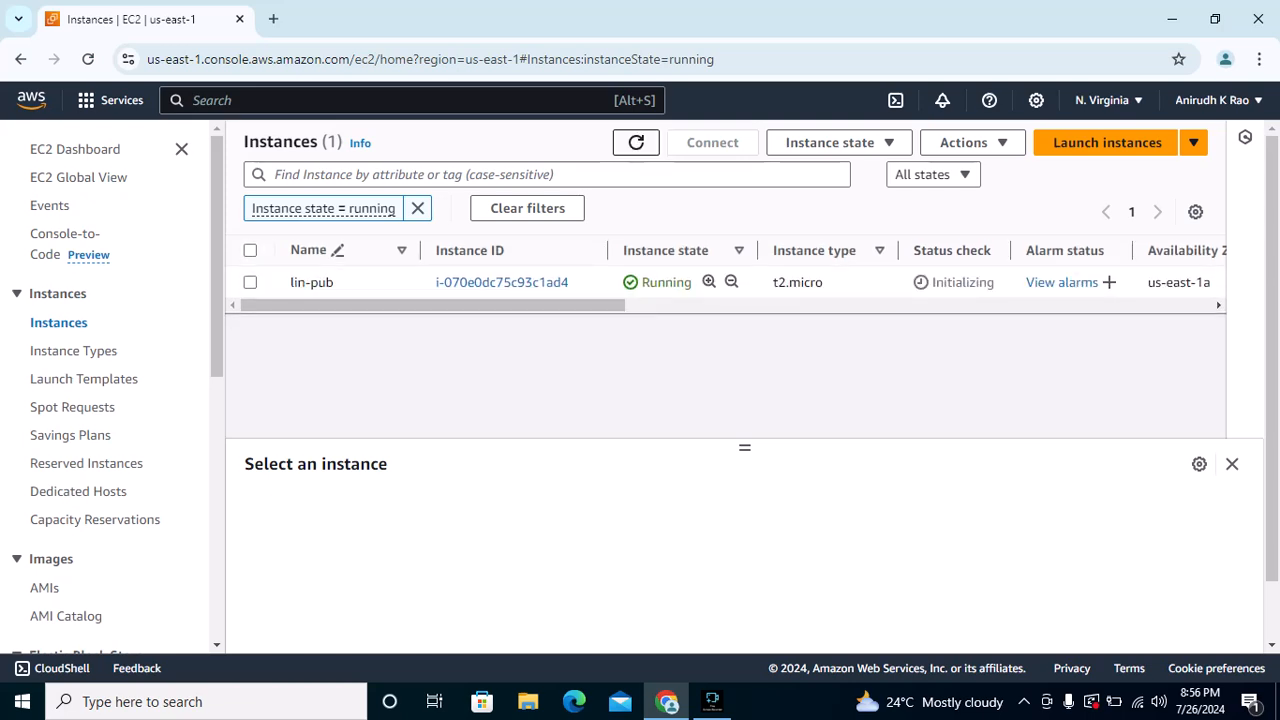
{"action": "left_click", "coordinate": [636, 143]}
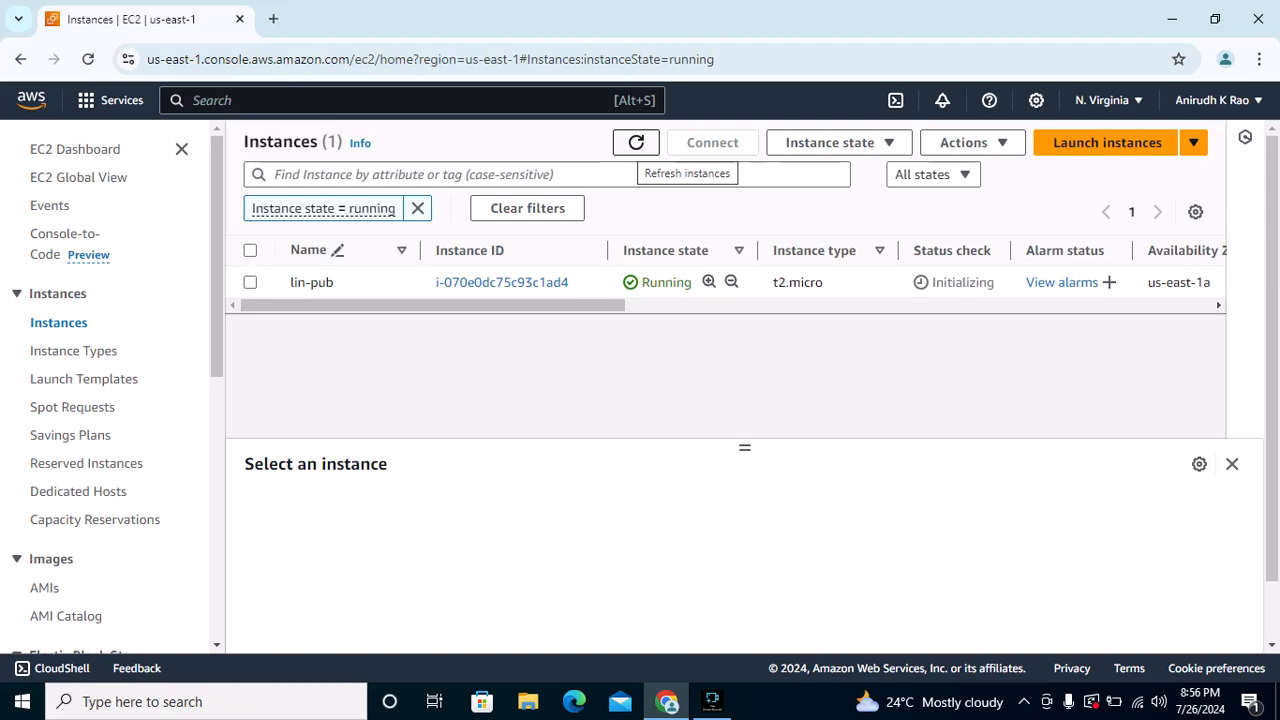
{"action": "left_click", "coordinate": [636, 143]}
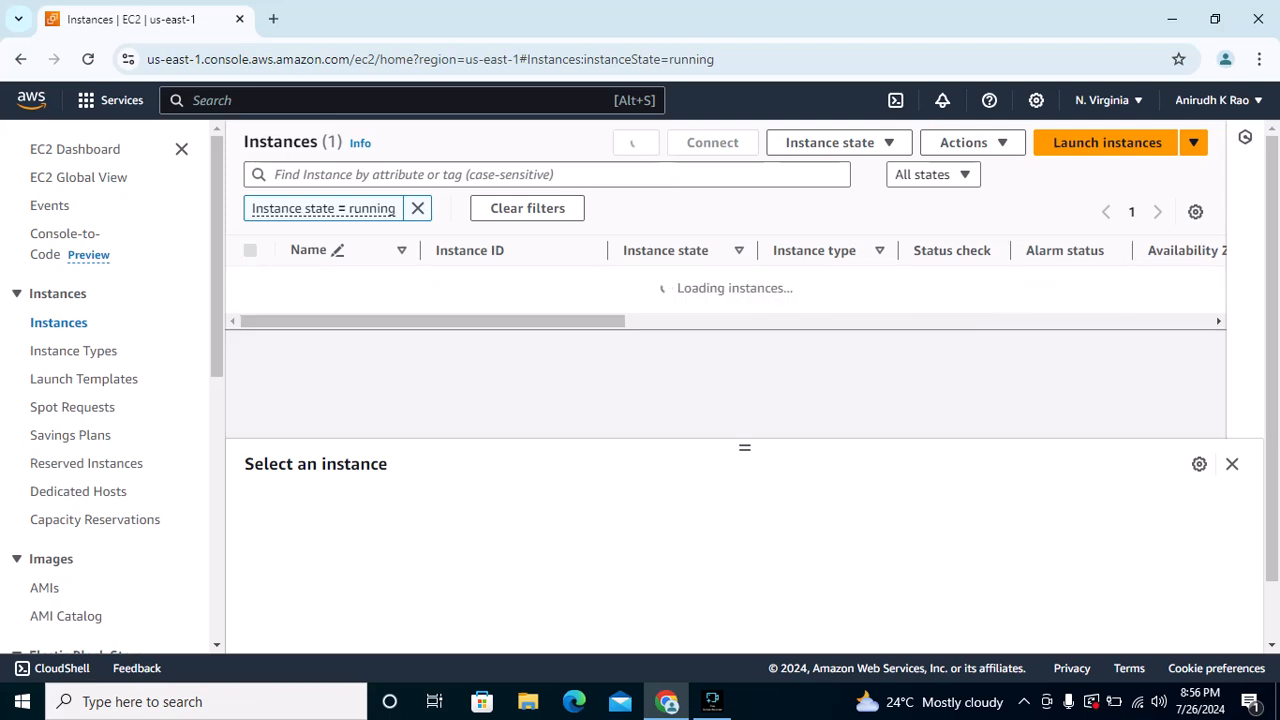
{"action": "left_click", "coordinate": [636, 143]}
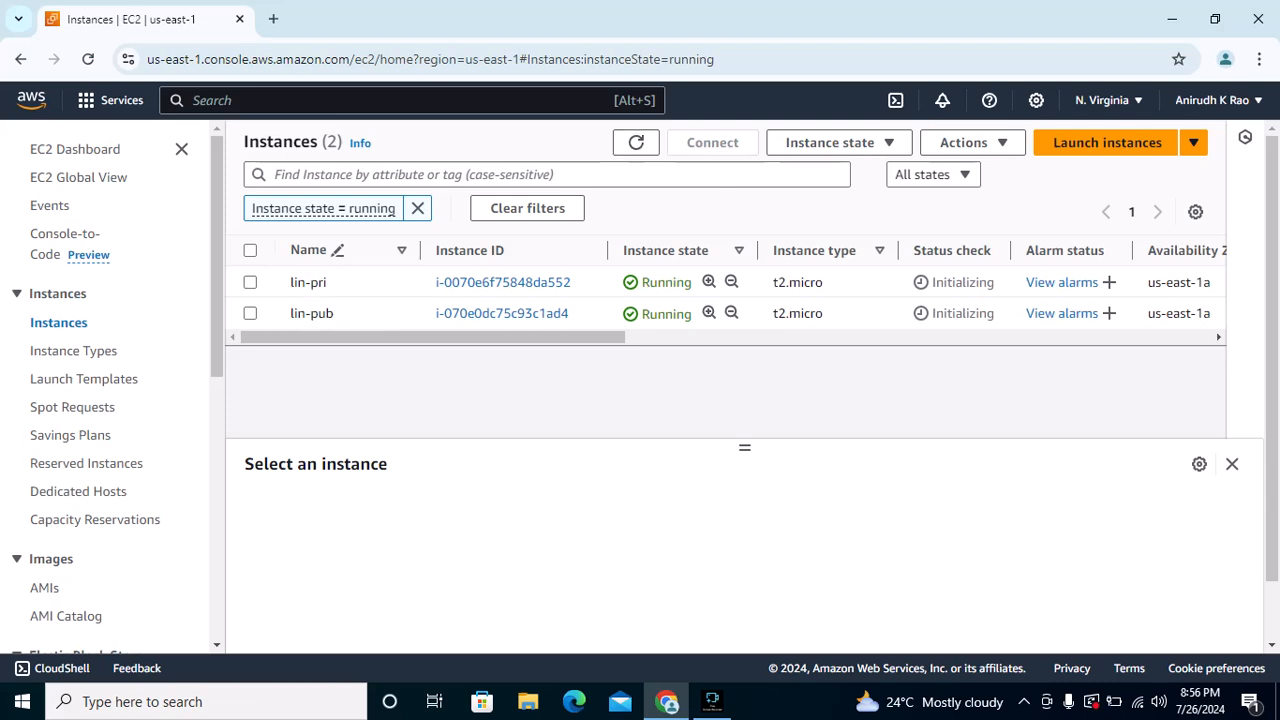
Select the lin-pub instance and examine its summary details and the IAM role in its security details
{"action": "left_click", "coordinate": [250, 314]}
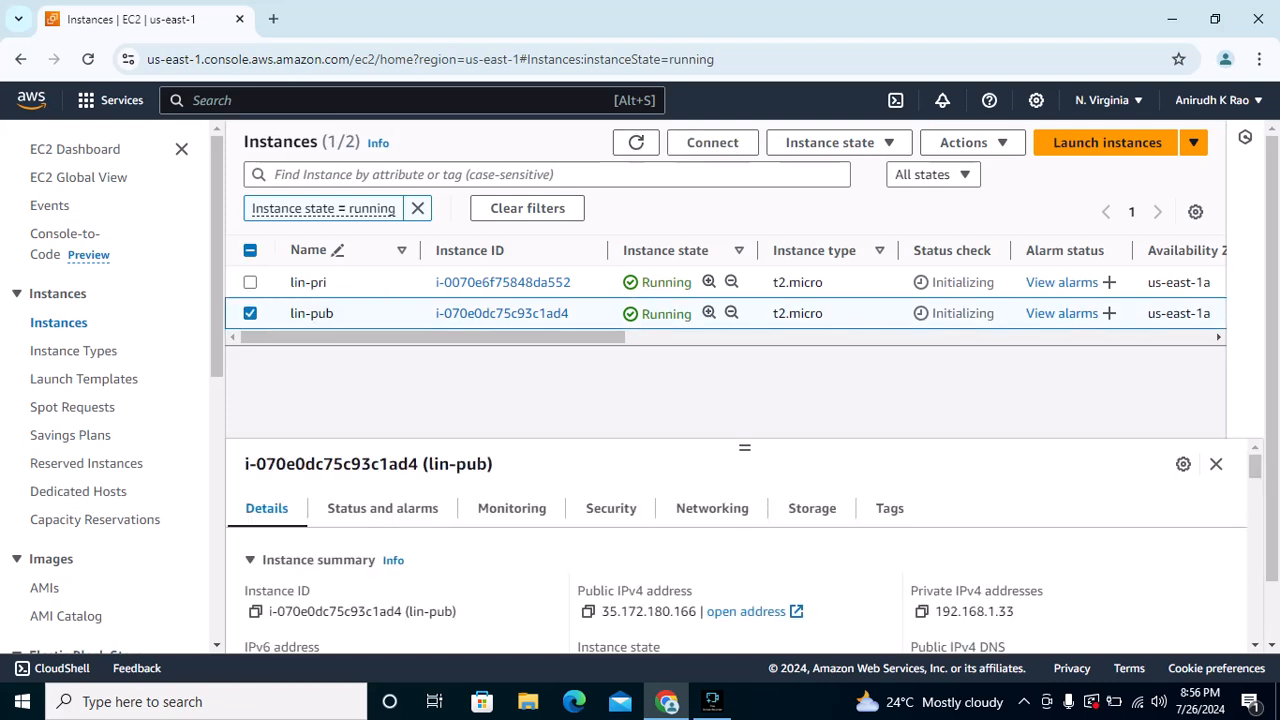
{"action": "scroll", "coordinate": [744, 555], "scroll_direction": "down", "scroll_amount": 3}
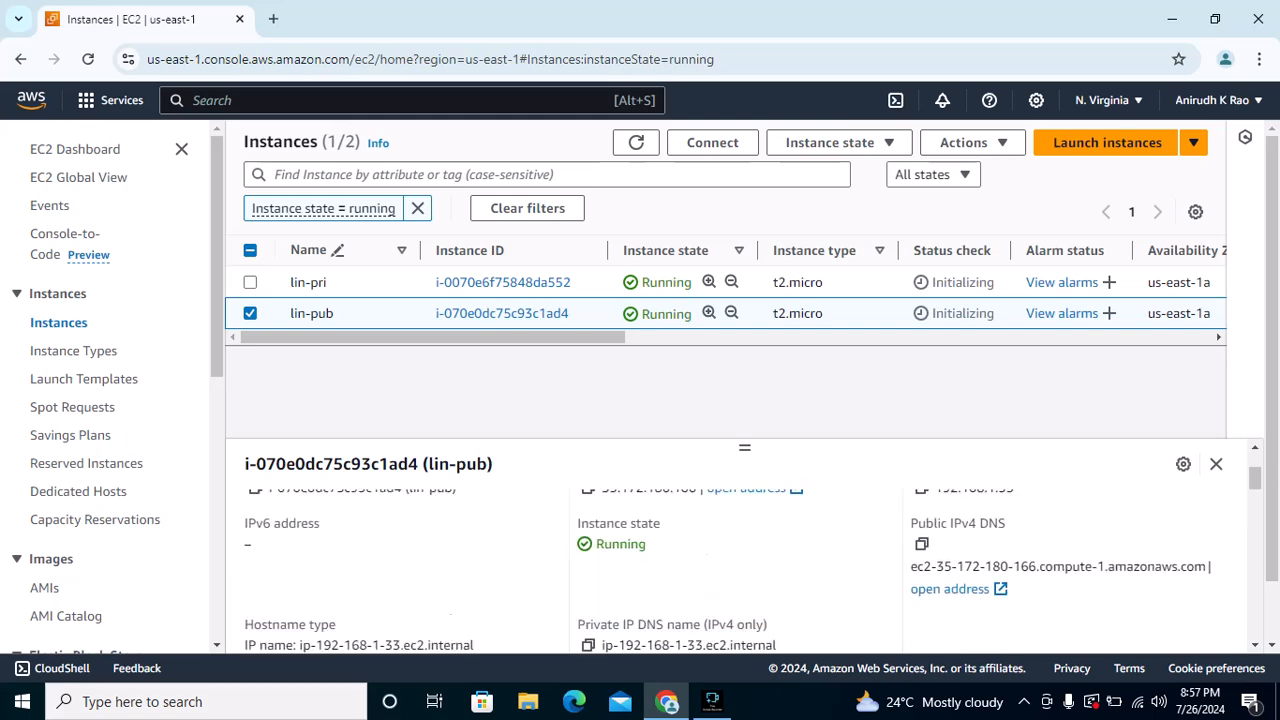
{"action": "scroll", "coordinate": [744, 555], "scroll_direction": "up", "scroll_amount": 3}
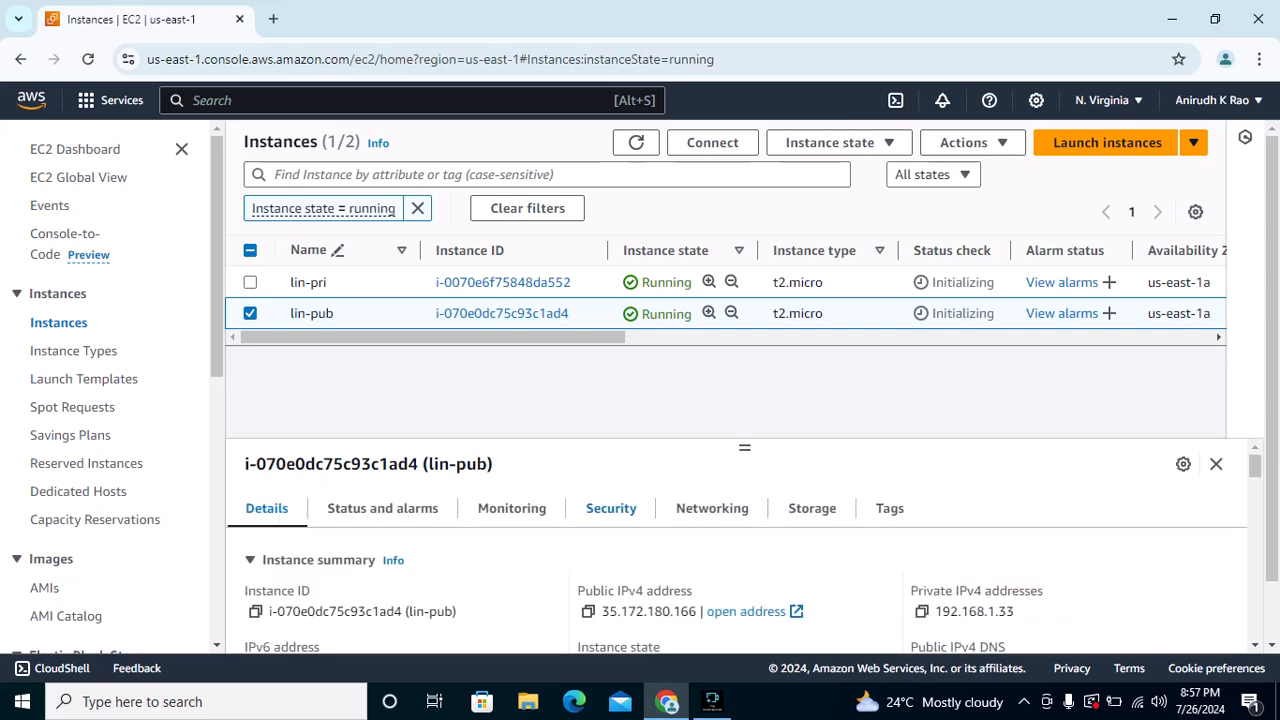
{"action": "left_click", "coordinate": [611, 508]}
{"action": "scroll", "coordinate": [611, 530], "scroll_direction": "down", "scroll_amount": 3}
{"action": "scroll", "coordinate": [611, 530], "scroll_direction": "up", "scroll_amount": 3}
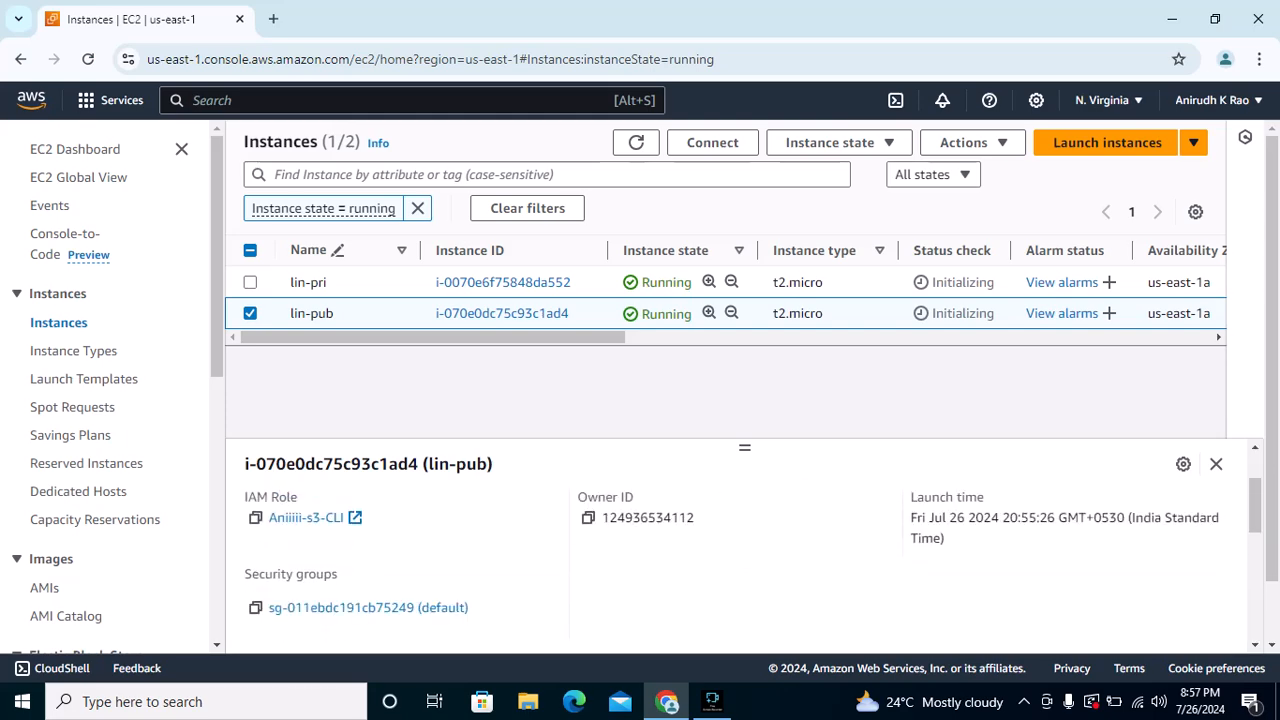
{"action": "scroll", "coordinate": [735, 545], "scroll_direction": "up", "scroll_amount": 1}
{"action": "left_click_drag", "start_coordinate": [244, 590], "coordinate": [347, 612]}
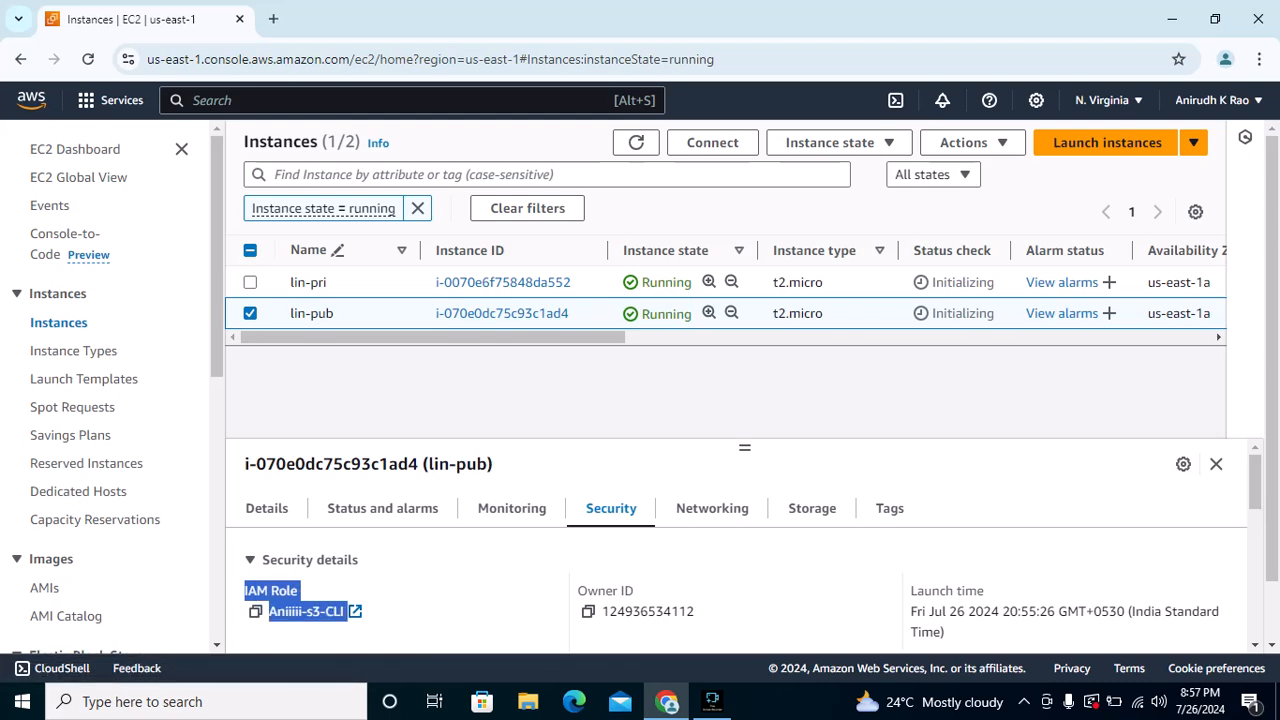
Open the default security group attached to lin-pub and examine its inbound rules, especially the SSH rule
{"action": "scroll", "coordinate": [735, 550], "scroll_direction": "down", "scroll_amount": 2}
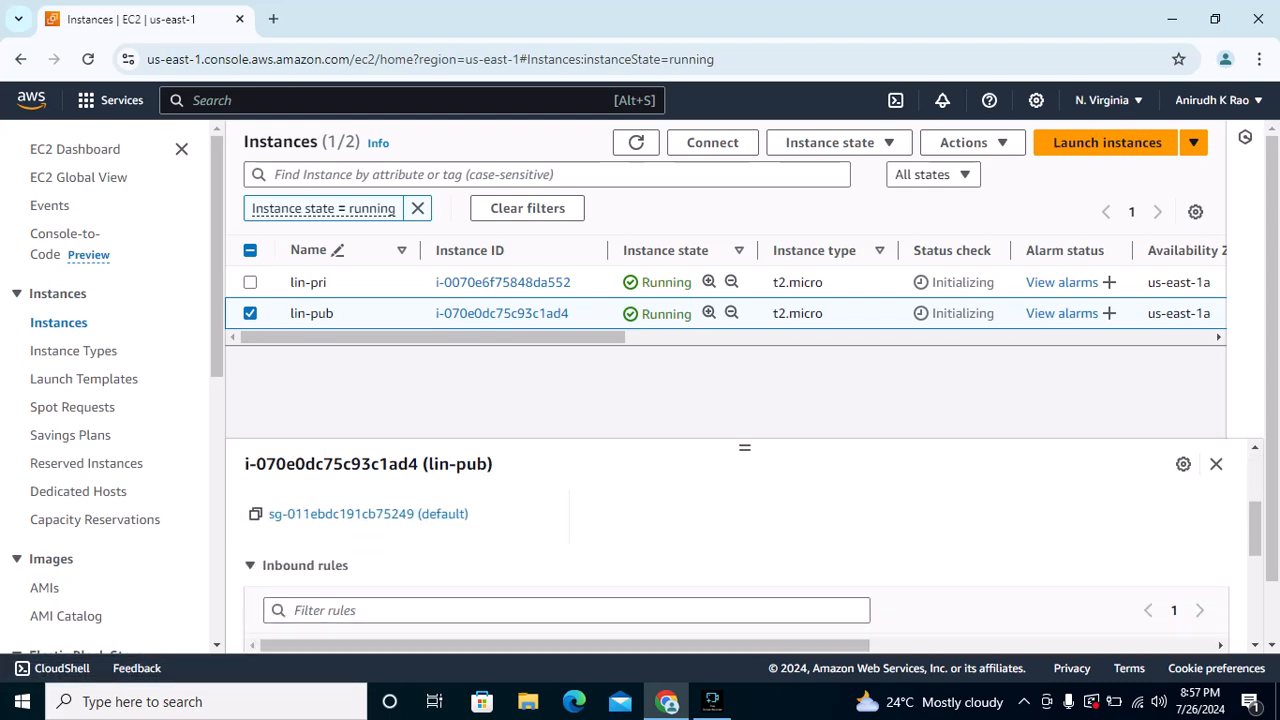
{"action": "left_click", "coordinate": [368, 513]}
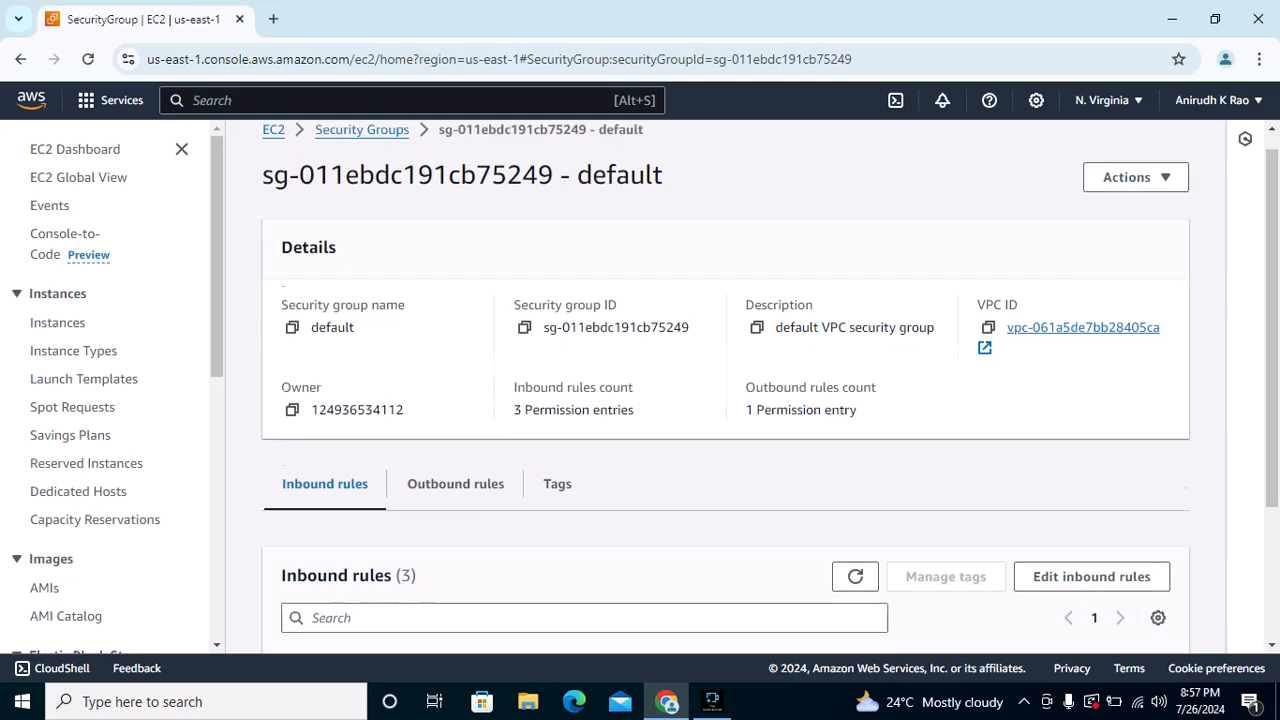
{"action": "scroll", "coordinate": [735, 400], "scroll_direction": "down", "scroll_amount": 2}
{"action": "left_click_drag", "start_coordinate": [875, 548], "coordinate": [900, 548]}
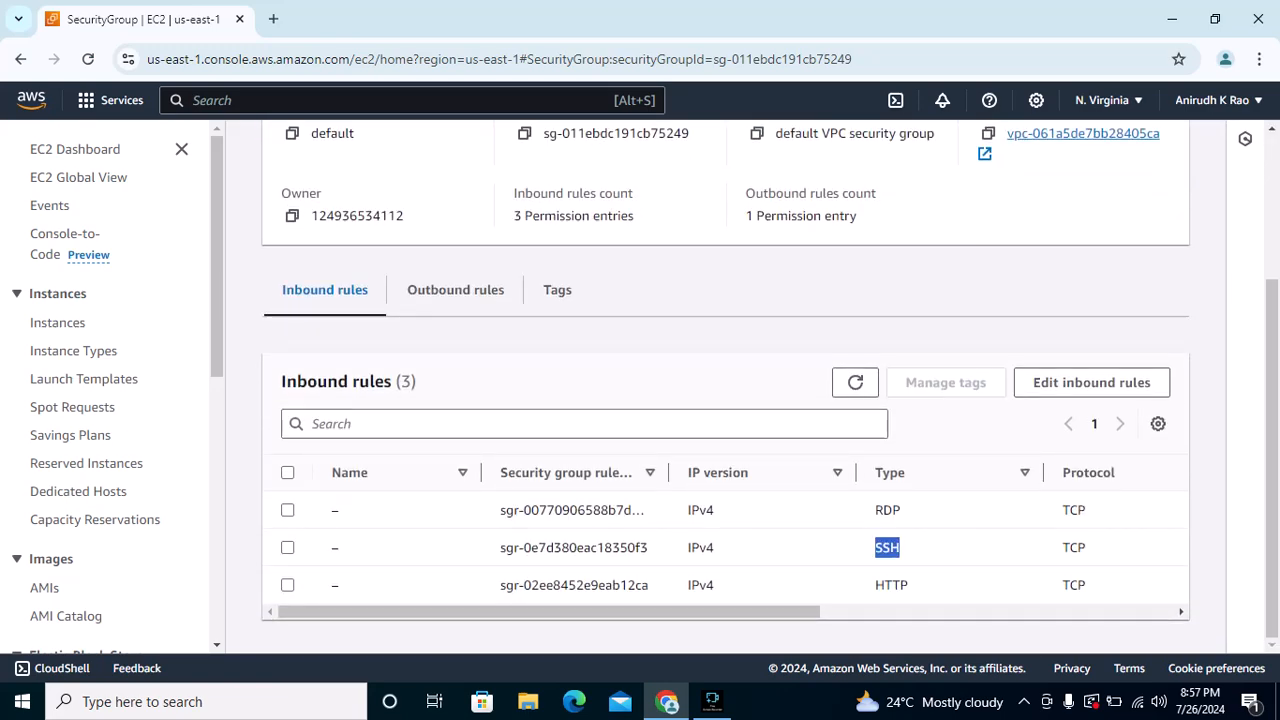
{"action": "scroll", "coordinate": [890, 548], "scroll_direction": "up", "scroll_amount": 3}
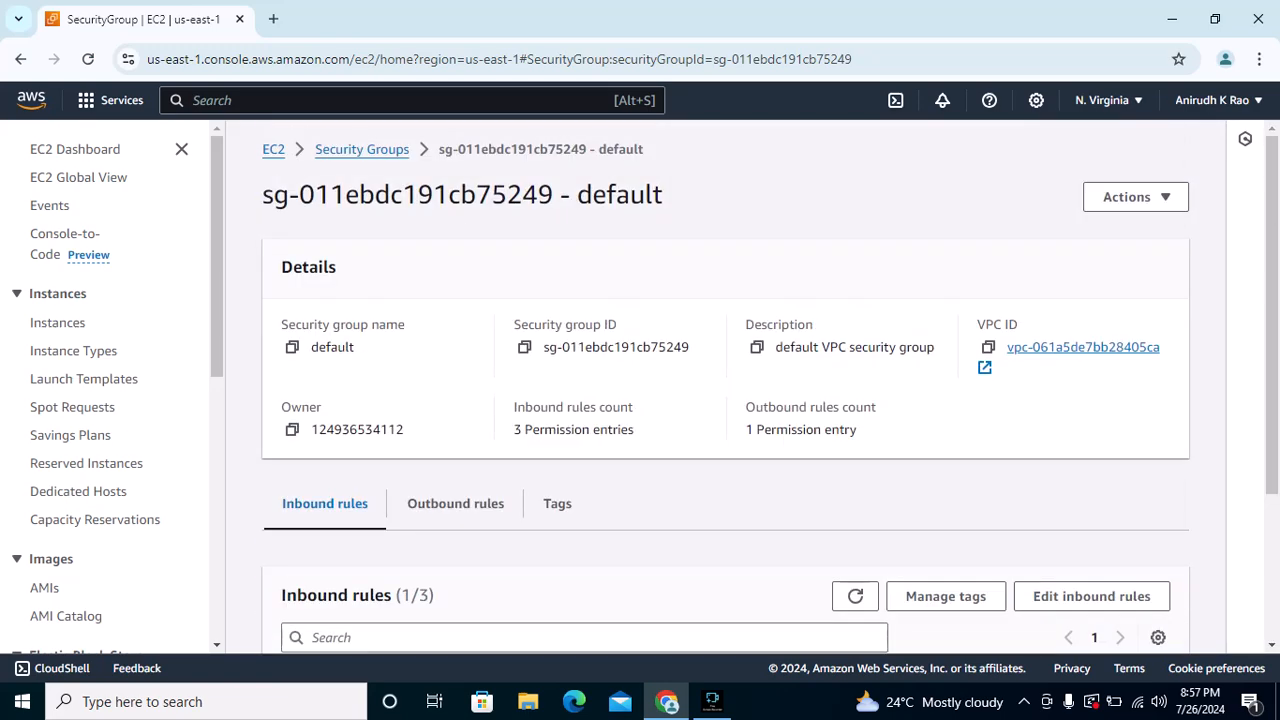
Review the default security group's outbound rules, and return to the list of all security groups
{"action": "scroll", "coordinate": [725, 400], "scroll_direction": "down", "scroll_amount": 3}
{"action": "left_click", "coordinate": [455, 290]}
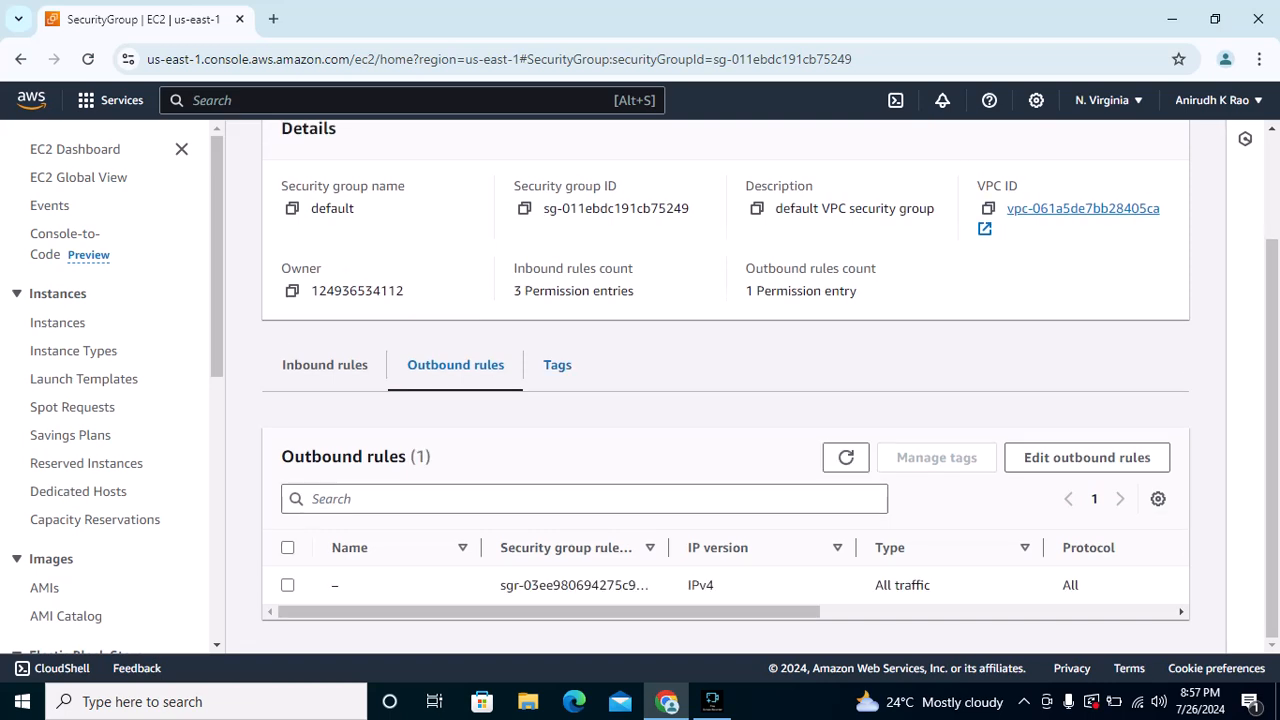
{"action": "scroll", "coordinate": [725, 386], "scroll_direction": "up", "scroll_amount": 2}
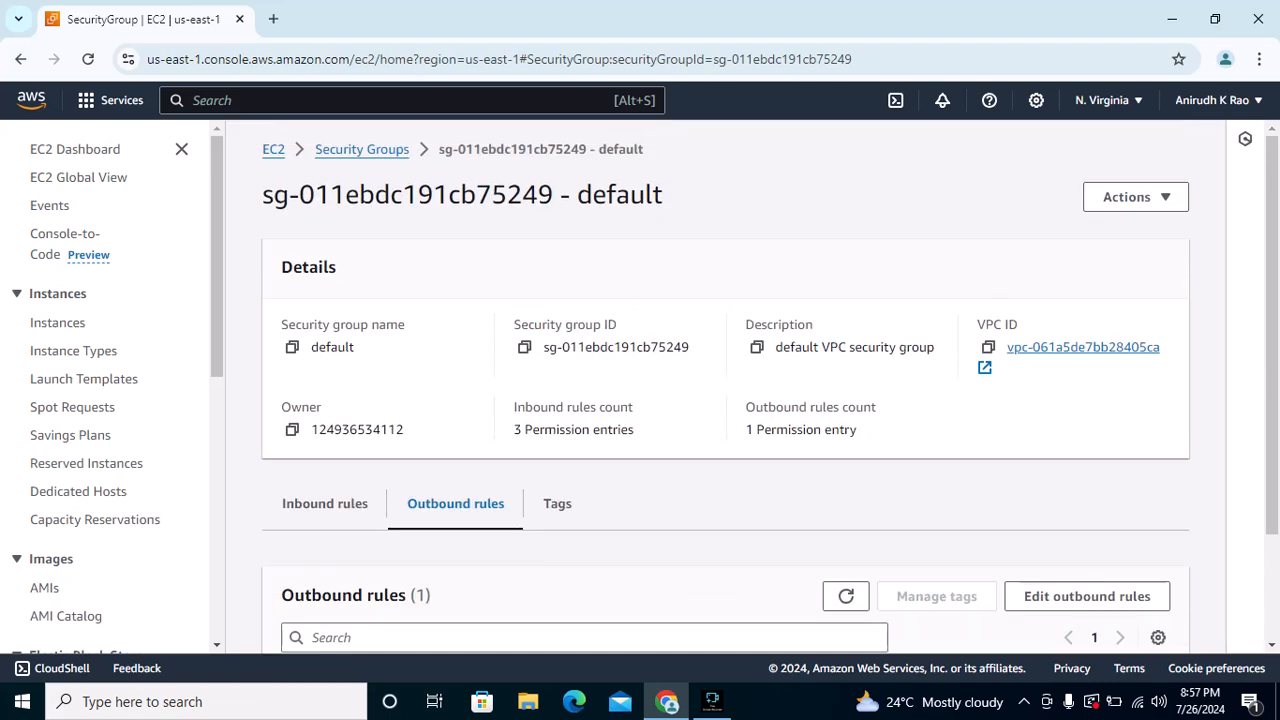
{"action": "left_click", "coordinate": [385, 149]}
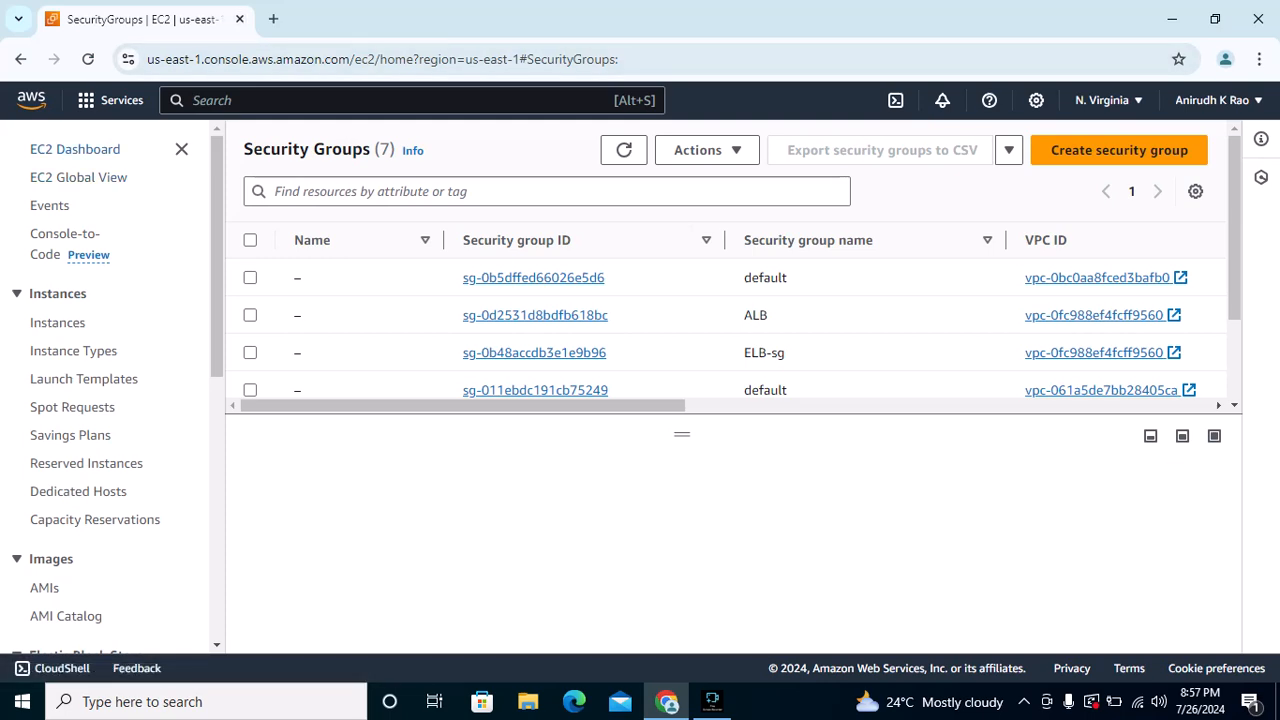
Return to the running instances list and open the SSH client connection instructions for lin-pub
{"action": "left_click", "coordinate": [75, 149]}
{"action": "left_click", "coordinate": [343, 257]}
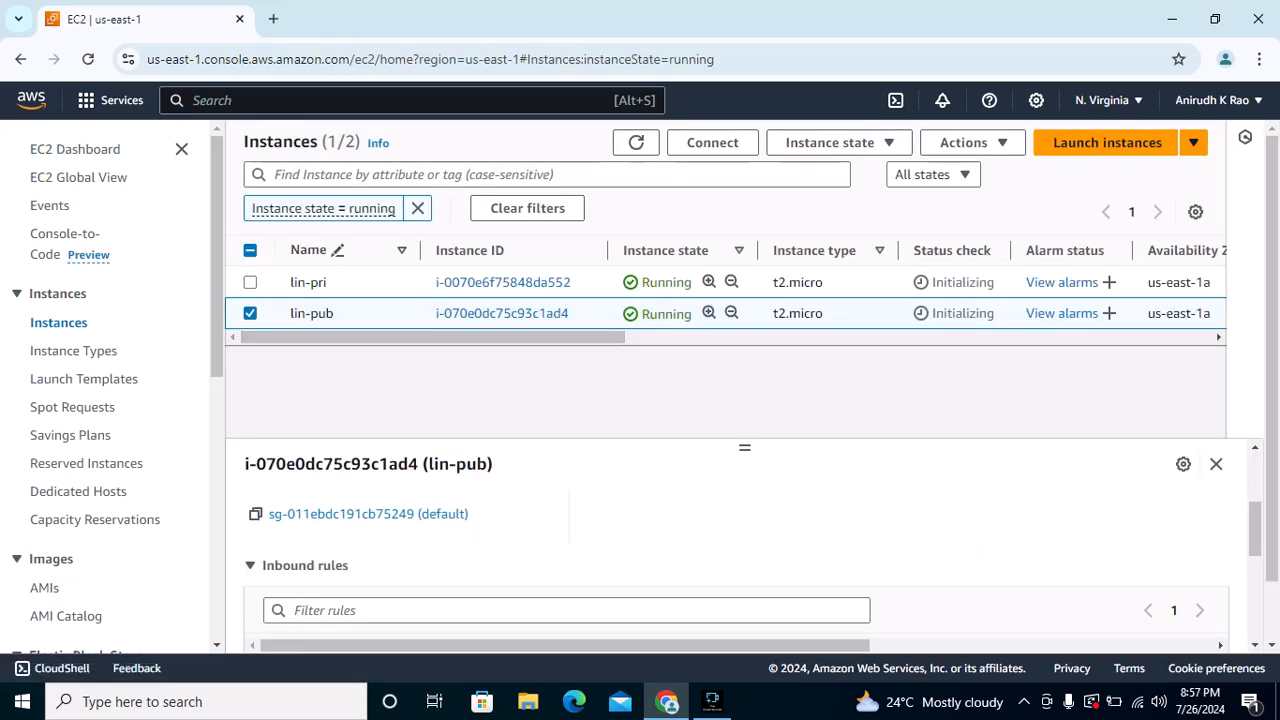
{"action": "left_click", "coordinate": [712, 142]}
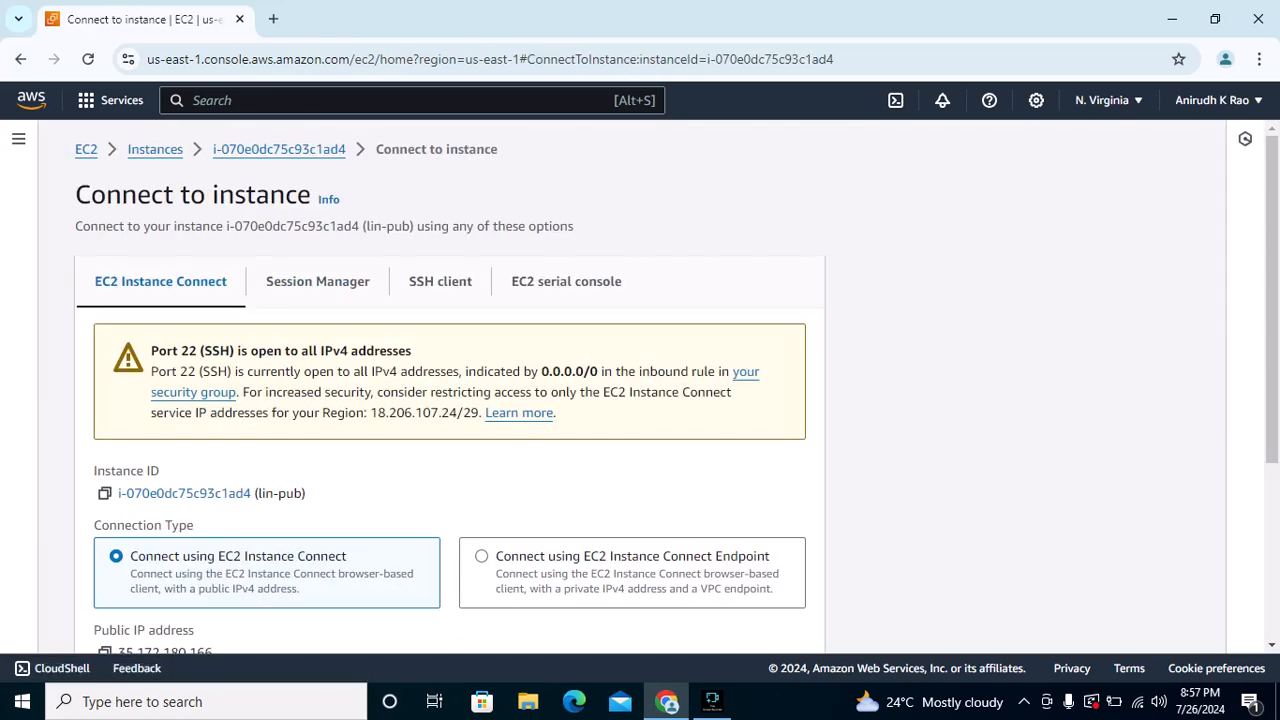
{"action": "left_click", "coordinate": [440, 281]}
{"action": "scroll", "coordinate": [440, 300], "scroll_direction": "down", "scroll_amount": 2}
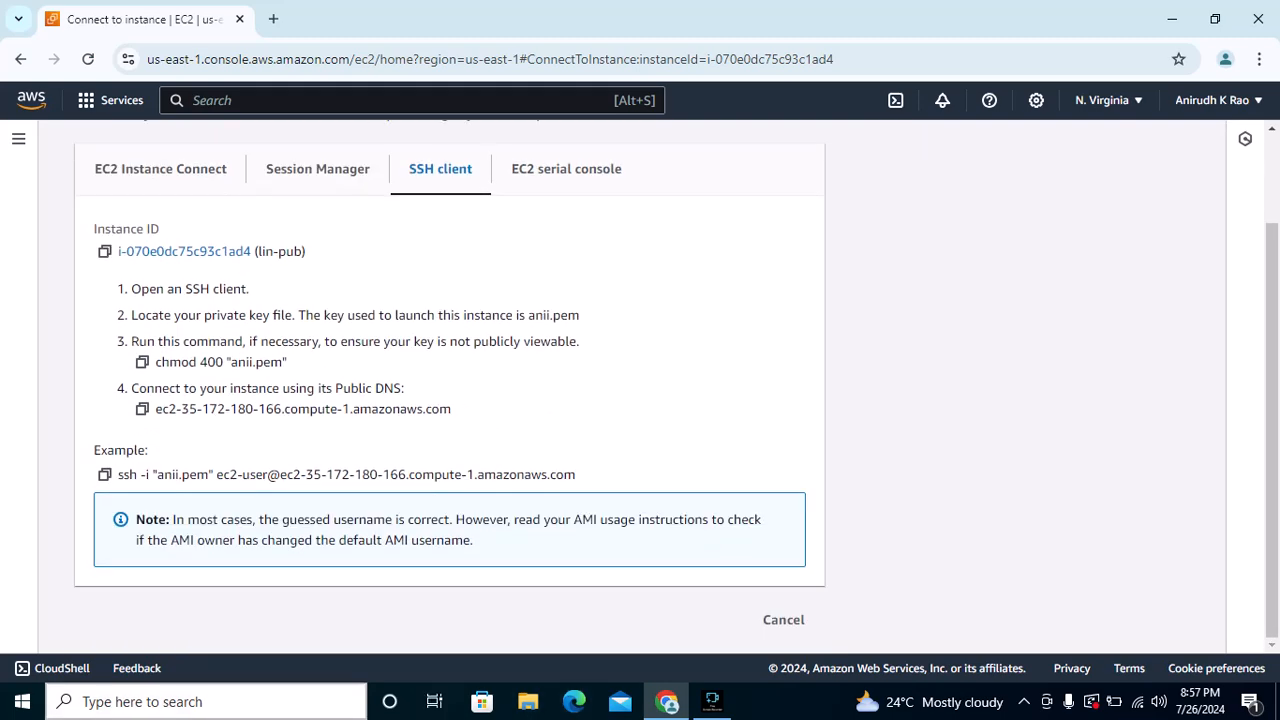
Launch Windows PowerShell and maximize its window
{"action": "left_click", "coordinate": [210, 701]}
{"action": "type", "text": "powe"}
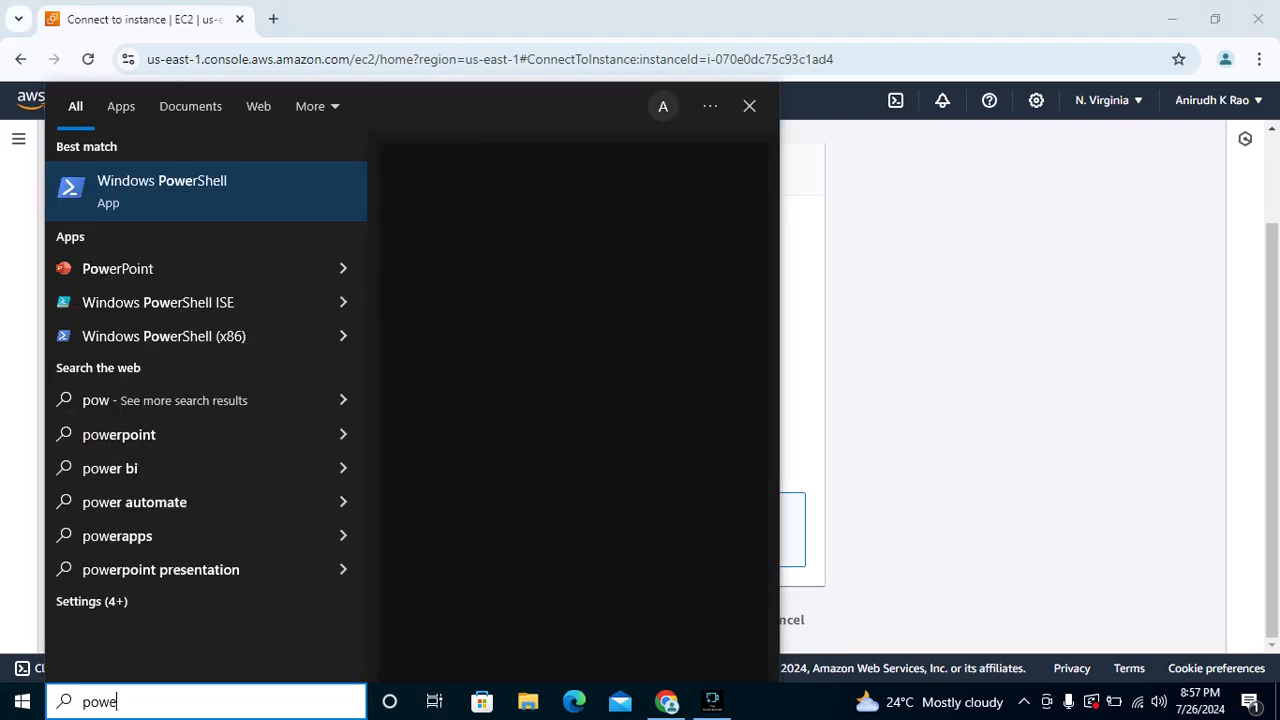
{"action": "key", "text": "Return"}
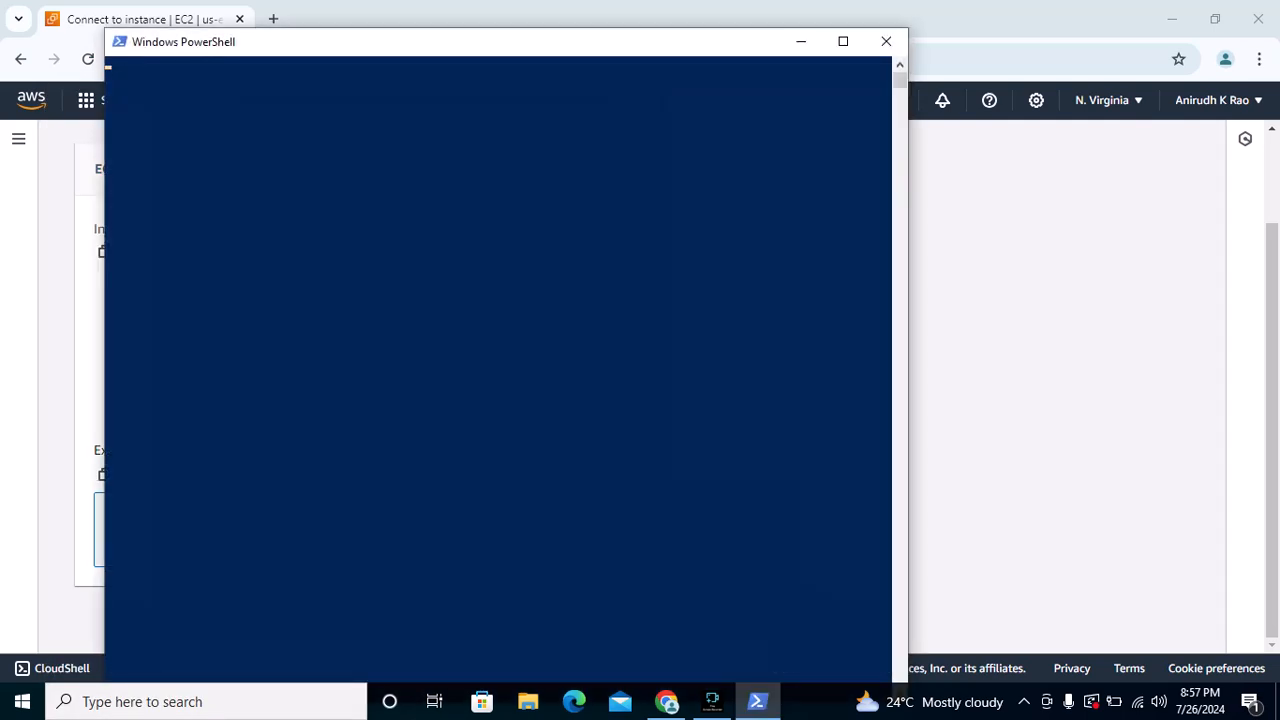
{"action": "left_click_drag", "start_coordinate": [860, 29], "coordinate": [715, 14]}
{"action": "left_click_drag", "start_coordinate": [637, 31], "coordinate": [837, 6]}
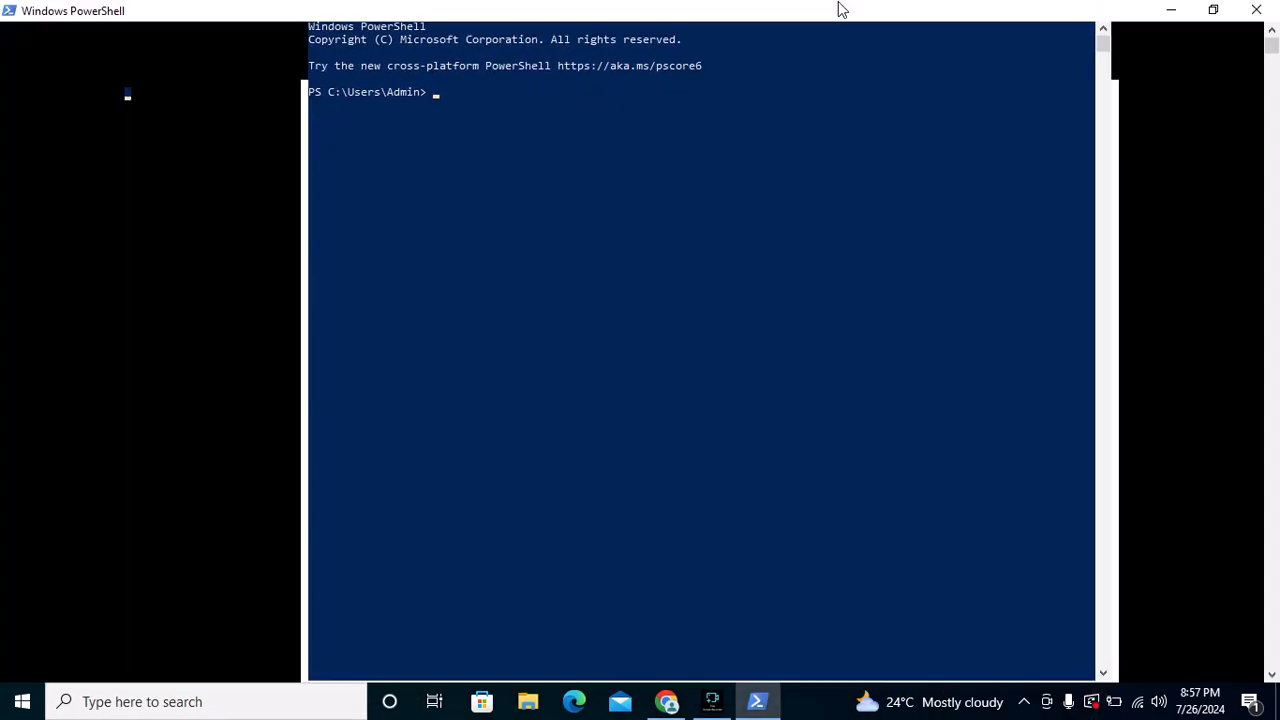
Start a cd command, and copy the Downloads folder's location path from its properties in File Explorer
{"action": "type", "text": "cd"}
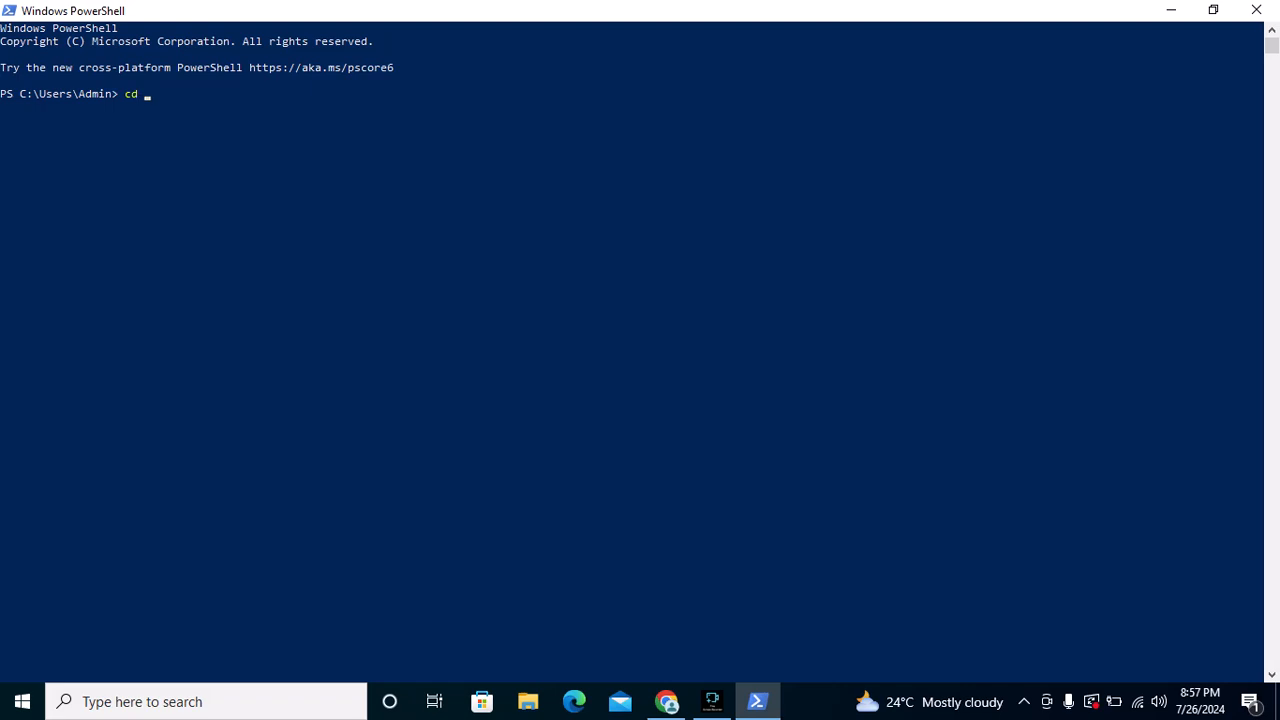
{"action": "left_click", "coordinate": [528, 701]}
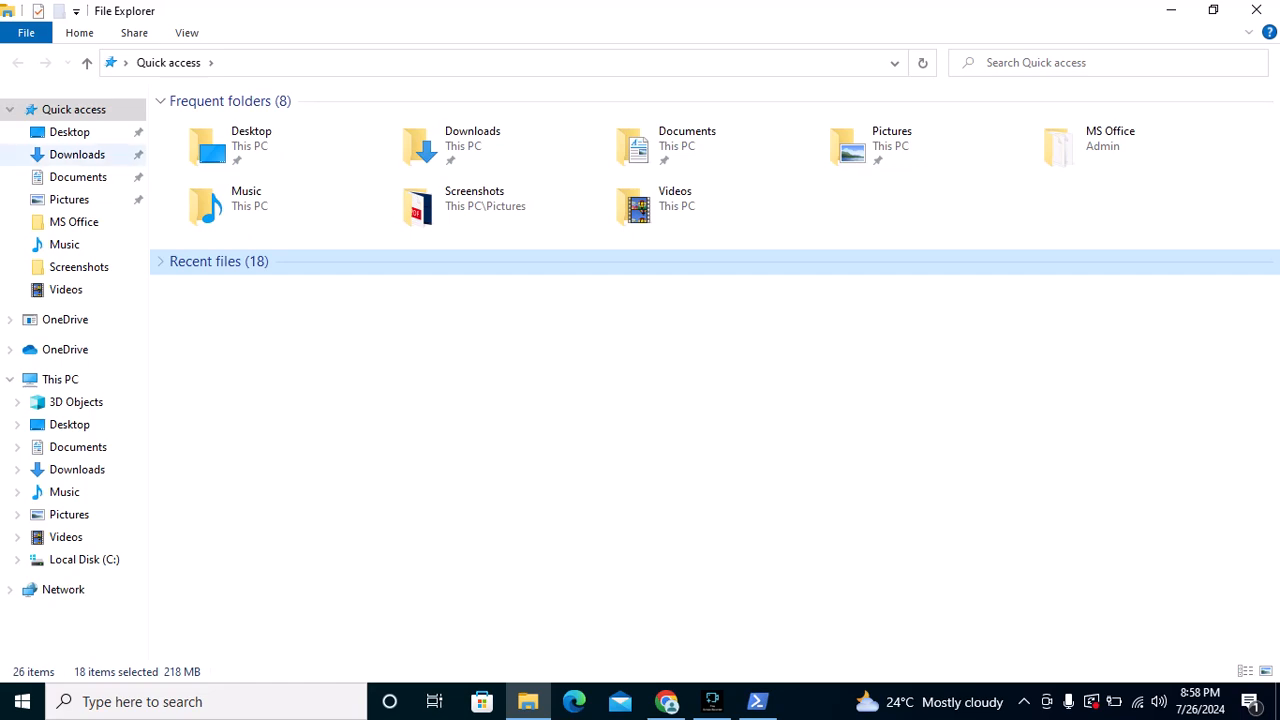
{"action": "left_click", "coordinate": [77, 155]}
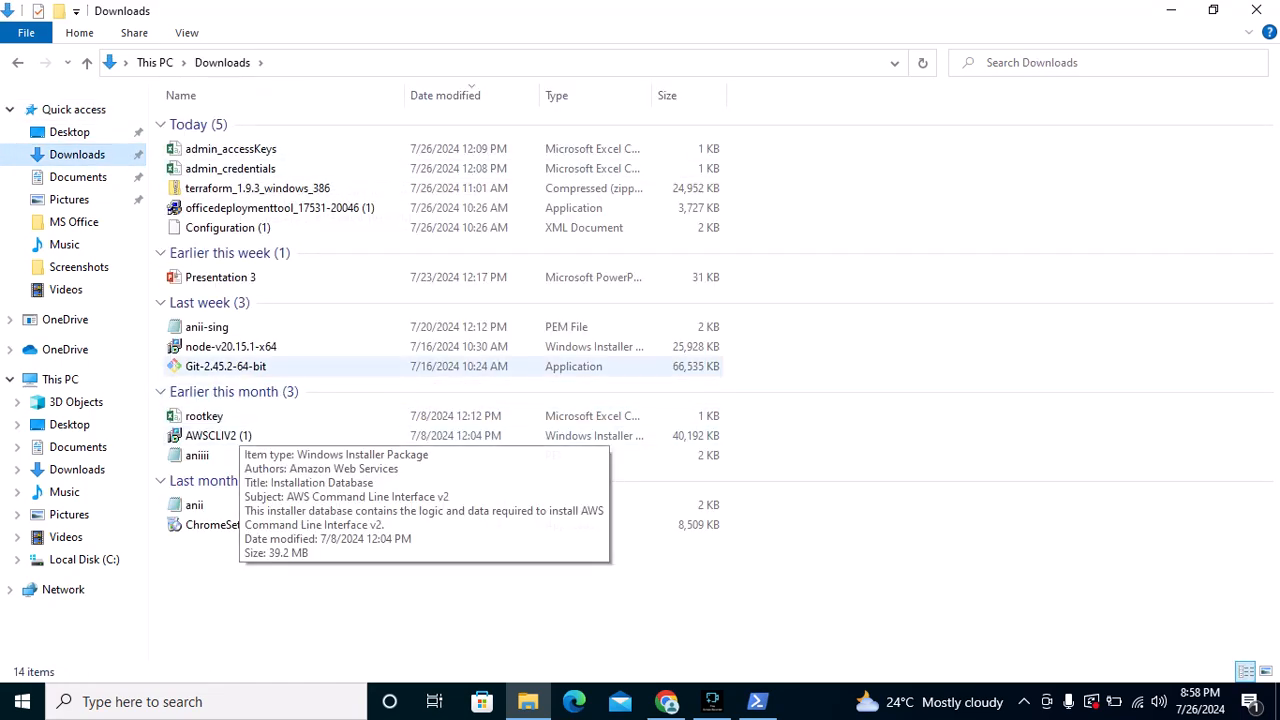
{"action": "right_click", "coordinate": [184, 516]}
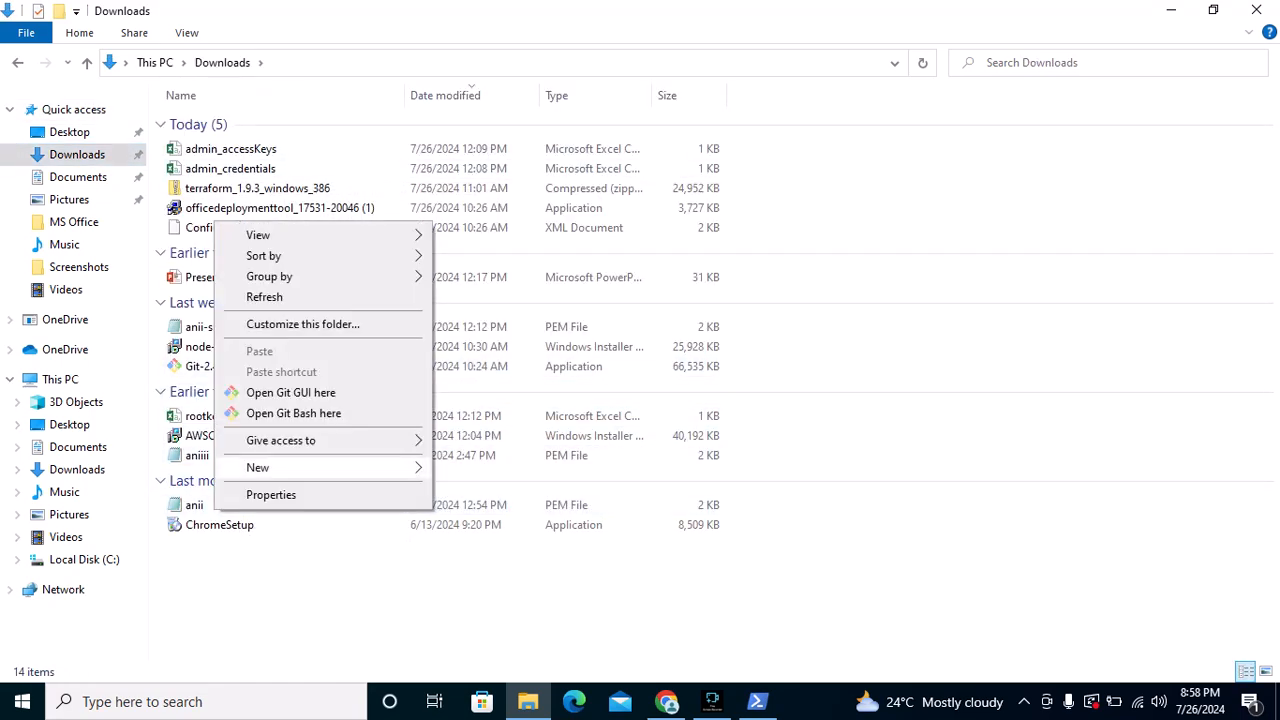
{"action": "left_click", "coordinate": [262, 495]}
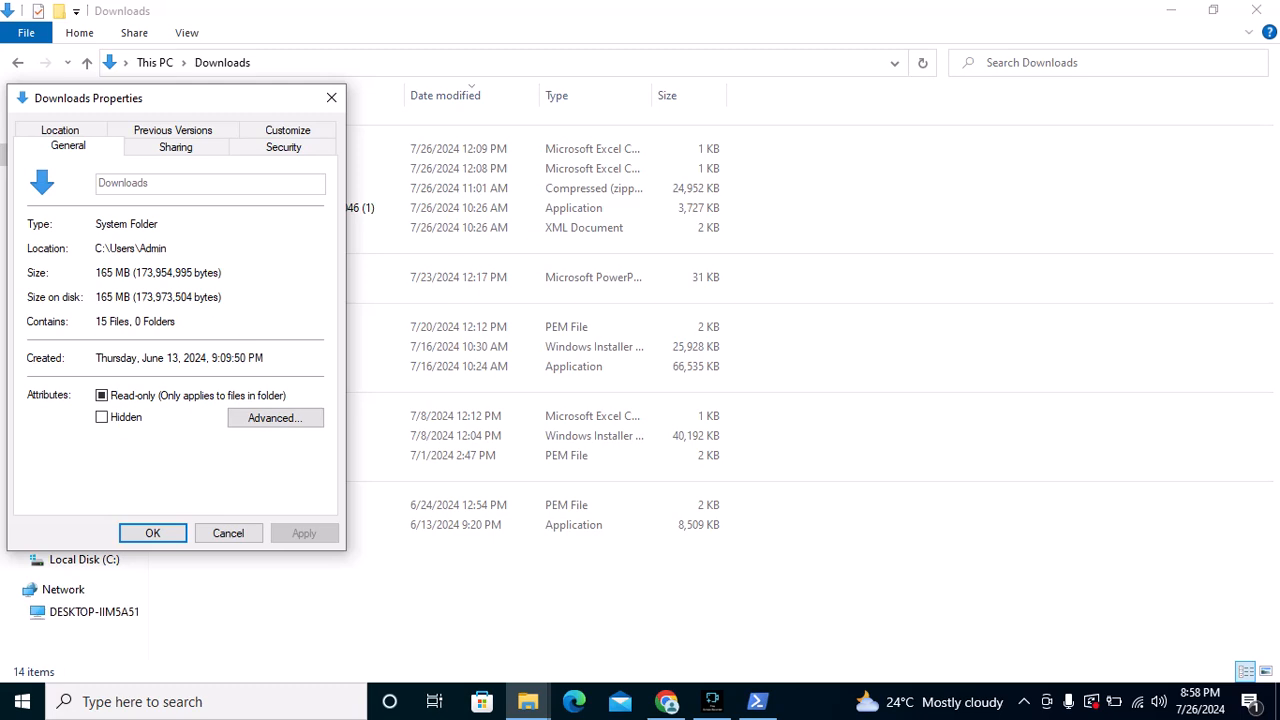
{"action": "left_click_drag", "start_coordinate": [95, 248], "coordinate": [168, 248]}
{"action": "key", "text": "ctrl+c"}
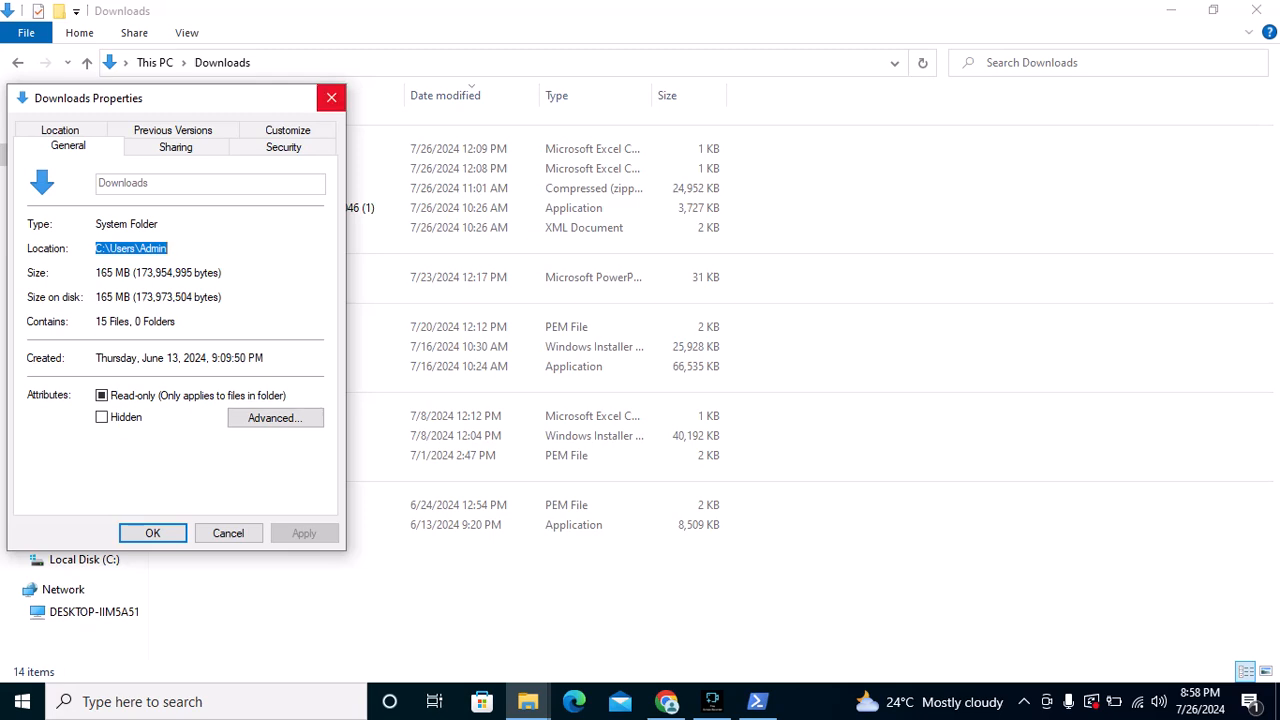
{"action": "left_click", "coordinate": [331, 97]}
Switch back to PowerShell and change the working directory to C:\Users\Admin\Downloads
{"action": "left_click", "coordinate": [757, 701]}
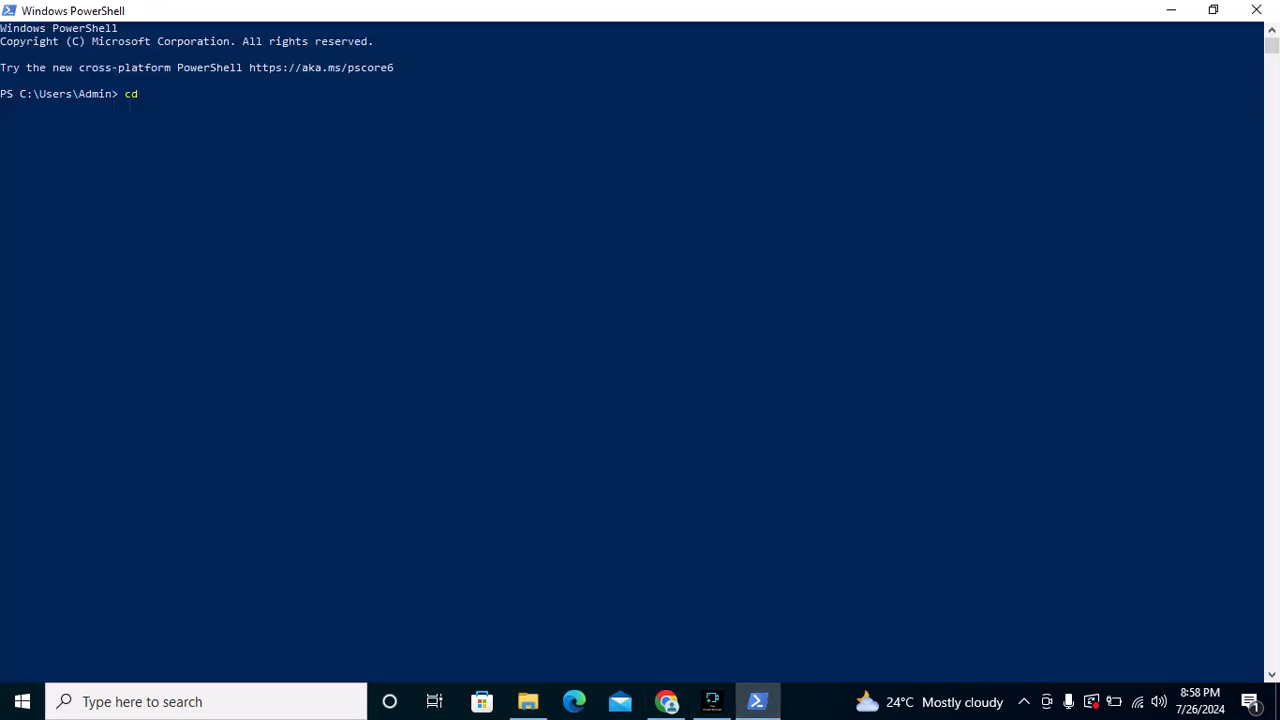
{"action": "right_click", "coordinate": [160, 186]}
{"action": "left_click", "coordinate": [160, 186]}
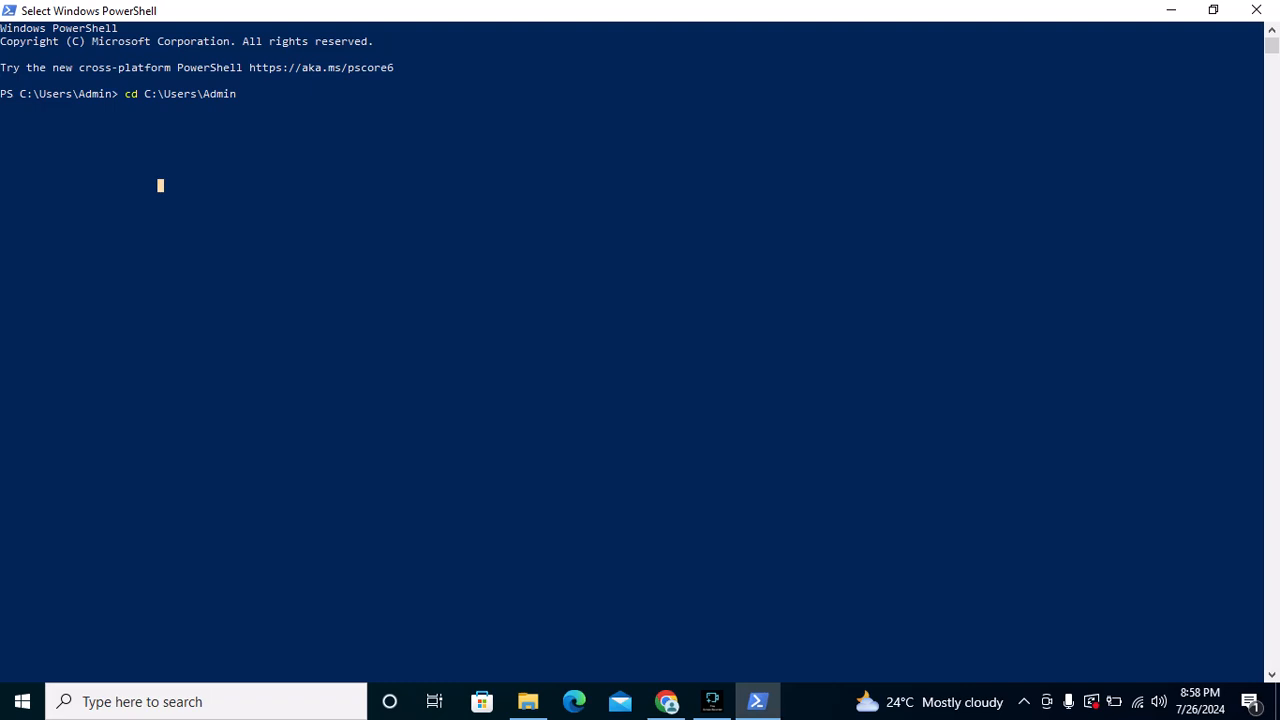
{"action": "type", "text": "\\"}
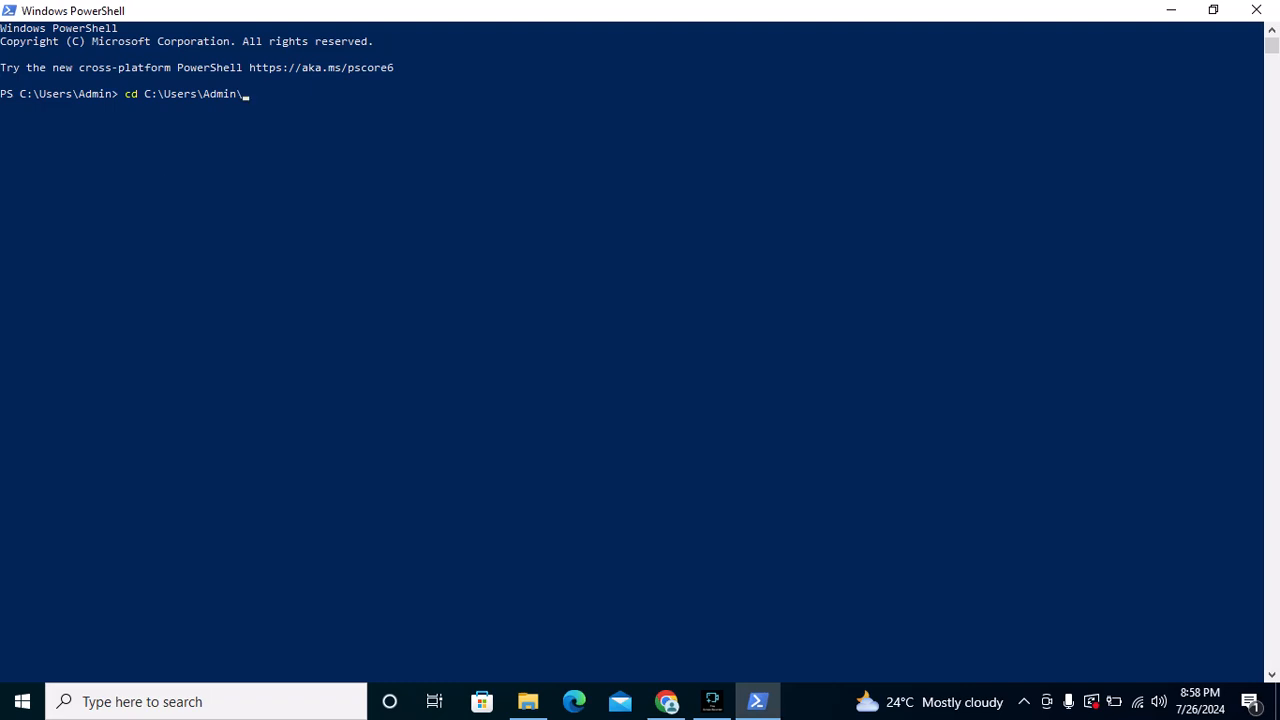
{"action": "type", "text": "Downloads"}
{"action": "key", "text": "Return"}
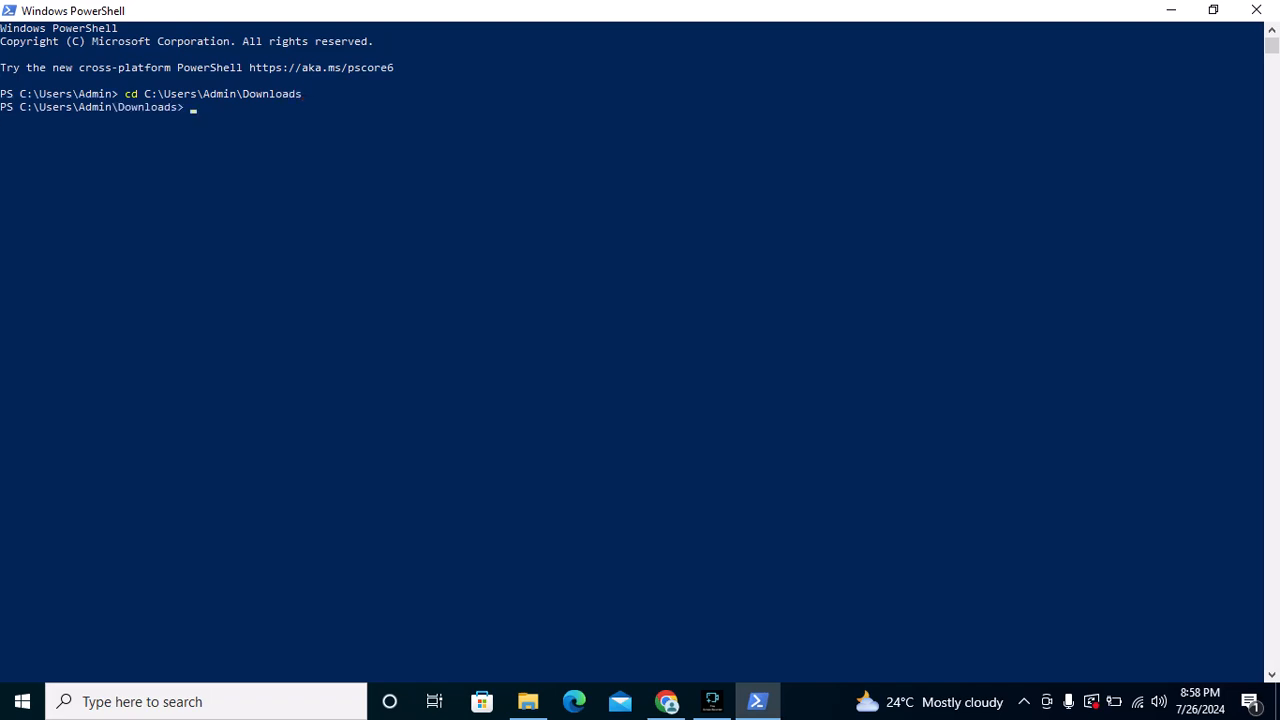
{"action": "key", "text": "Return"}
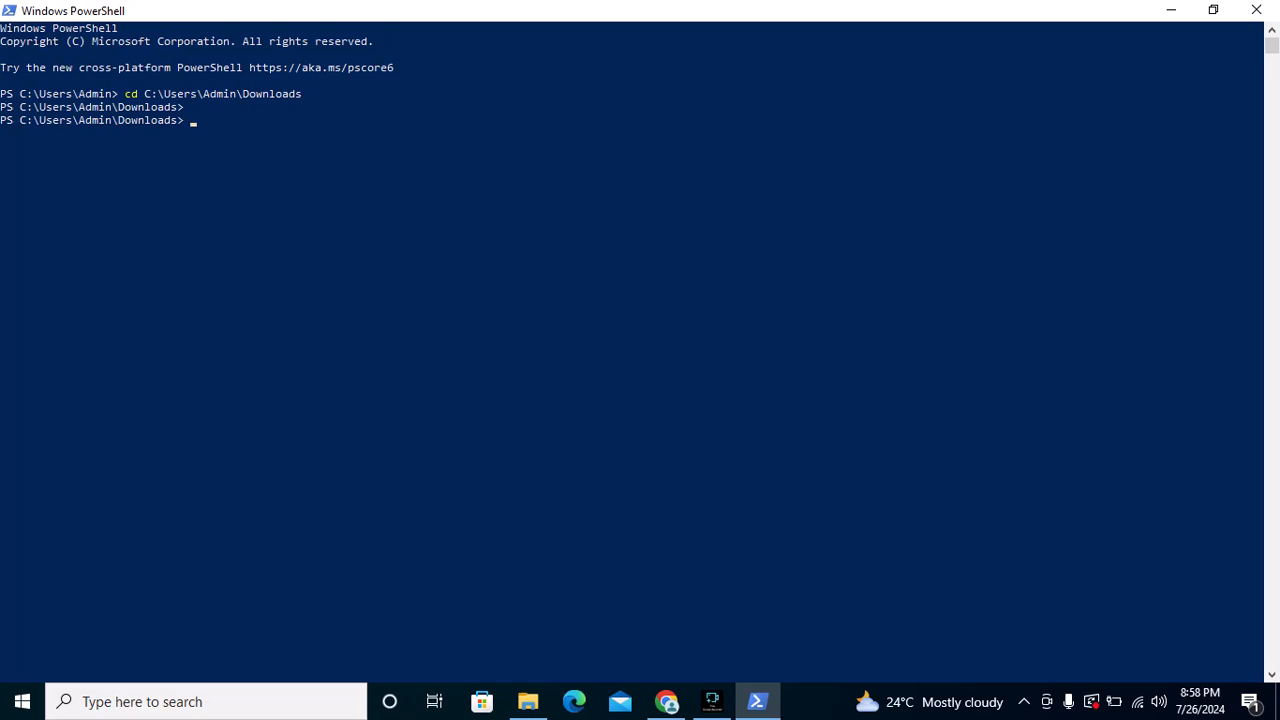
Copy lin-pub's example SSH command from the EC2 console, run it in PowerShell, and accept the host key with yes
{"action": "left_click", "coordinate": [666, 701]}
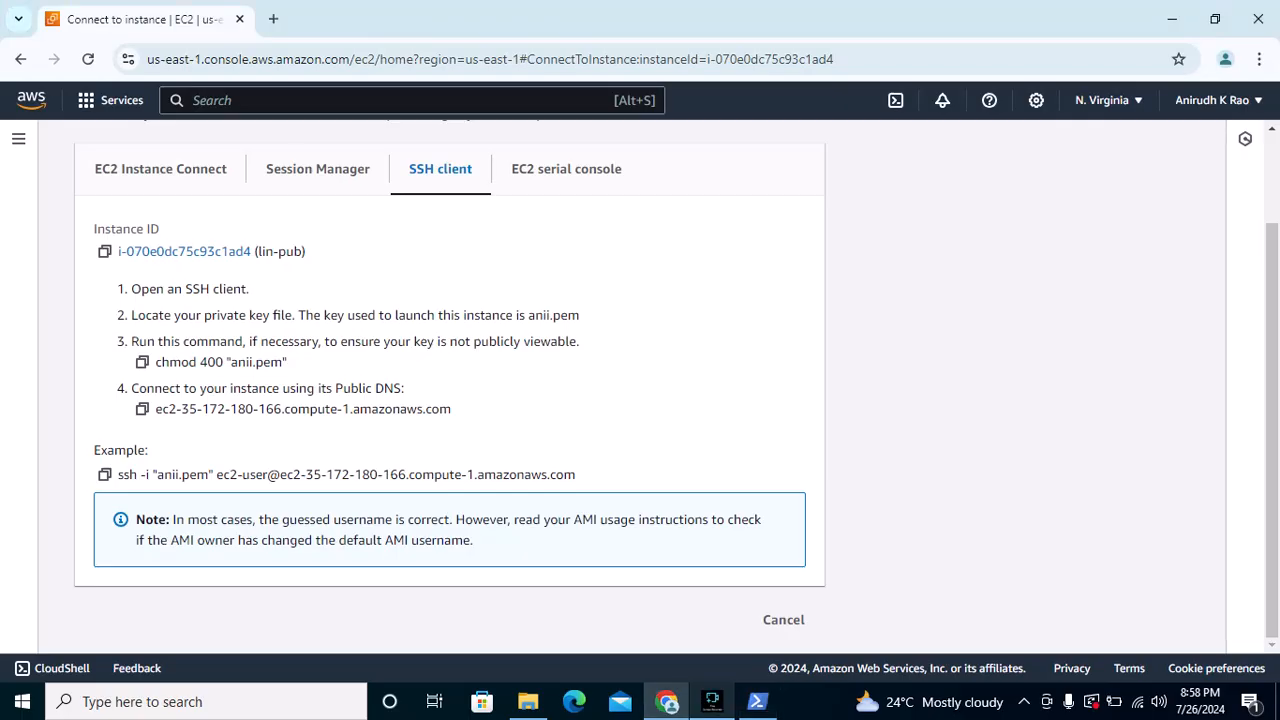
{"action": "left_click", "coordinate": [104, 474]}
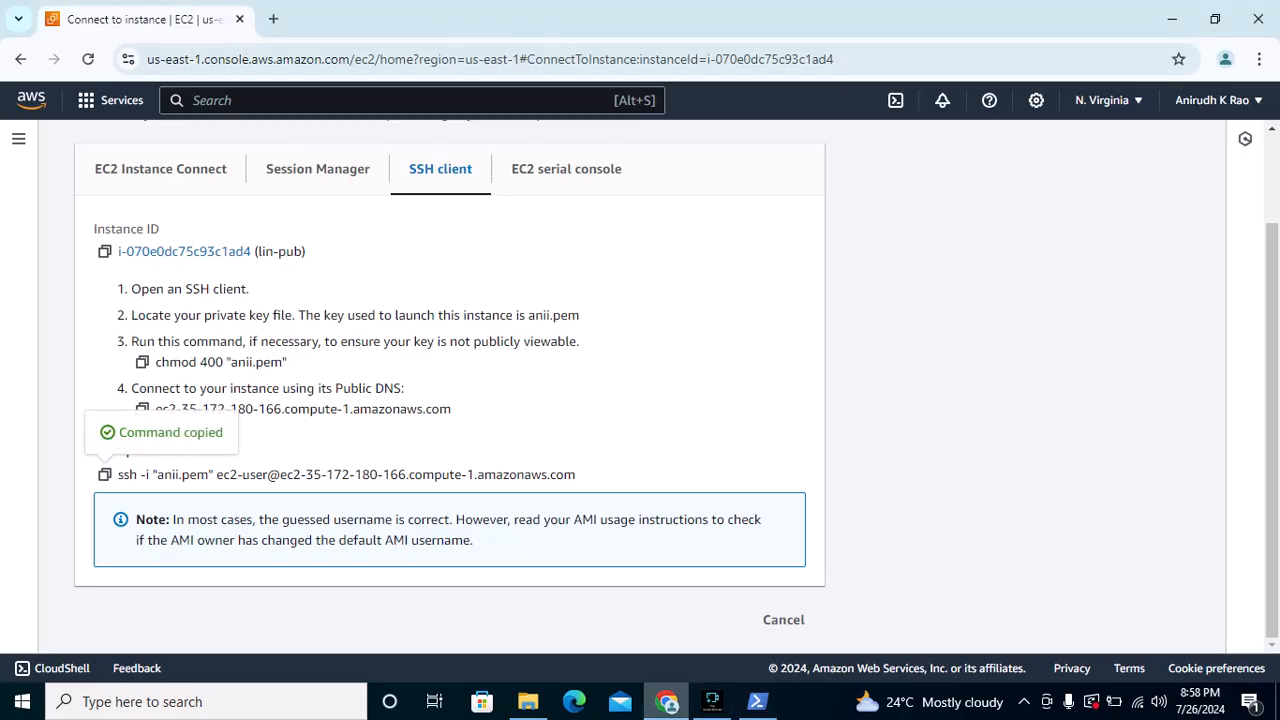
{"action": "left_click", "coordinate": [757, 701]}
{"action": "key", "text": "ctrl+v"}
{"action": "key", "text": "Return"}
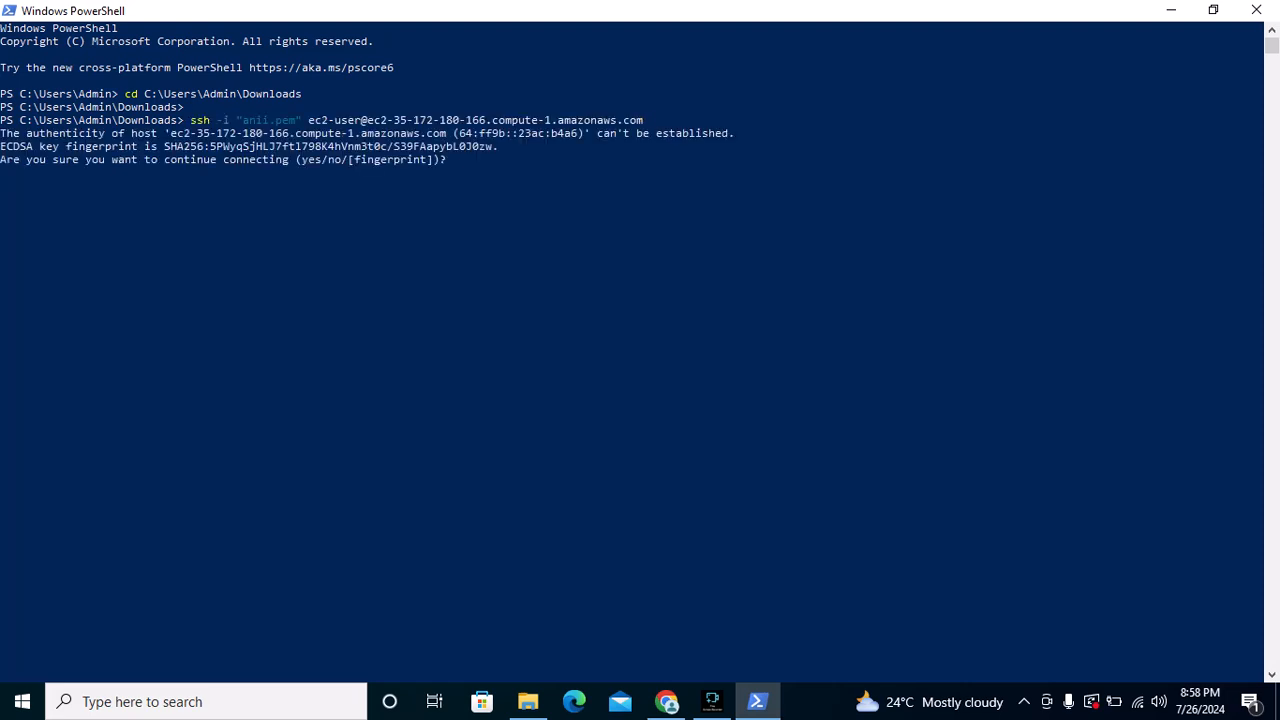
{"action": "type", "text": "yes"}
{"action": "key", "text": "Return"}
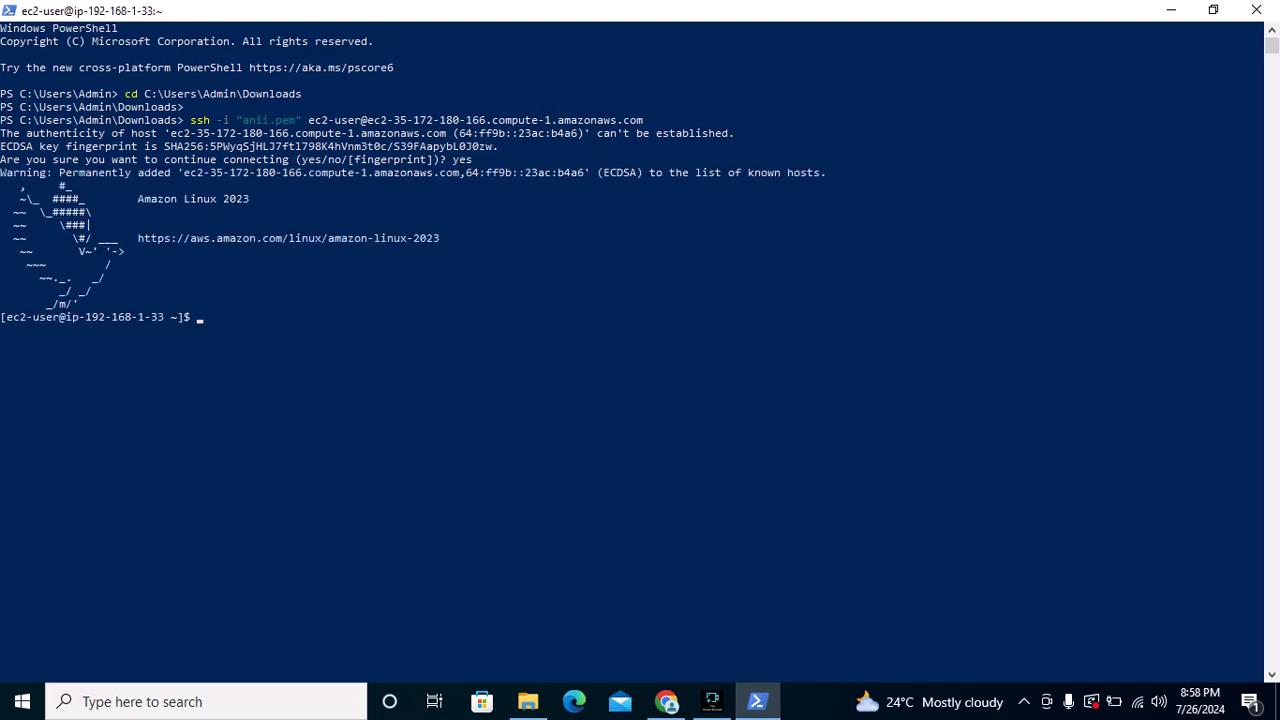
{"action": "left_click_drag", "start_coordinate": [75, 330], "coordinate": [253, 330]}
{"action": "left_click_drag", "start_coordinate": [170, 291], "coordinate": [172, 304]}
{"action": "left_click", "coordinate": [207, 317]}
{"action": "left_click", "coordinate": [194, 317]}
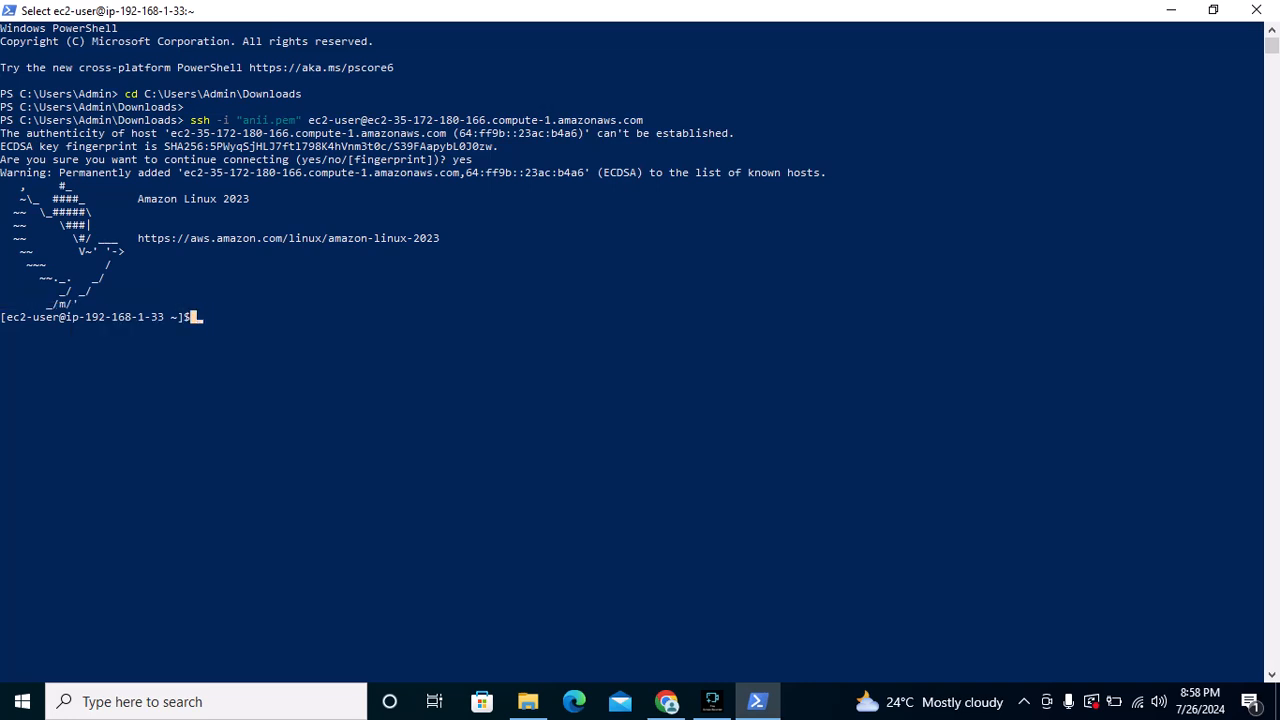
{"action": "key", "text": "Escape"}
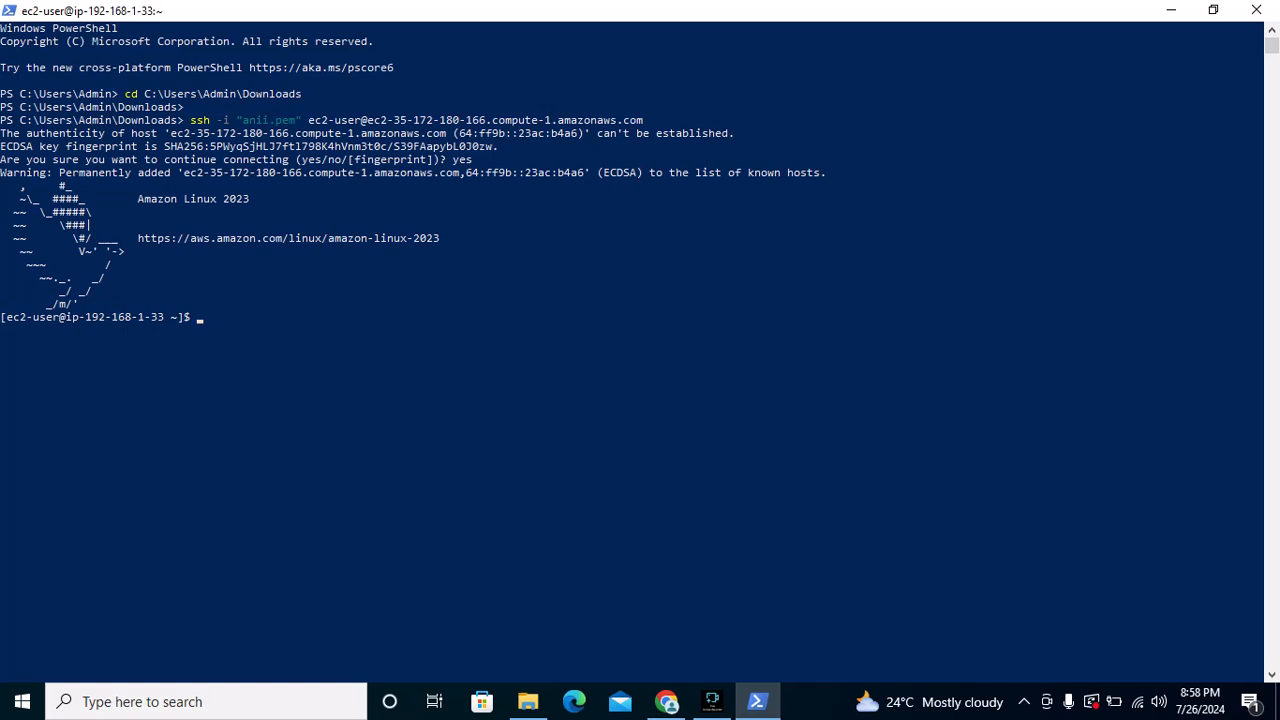
{"action": "key", "text": "Return"}
{"action": "key", "text": "Return"}
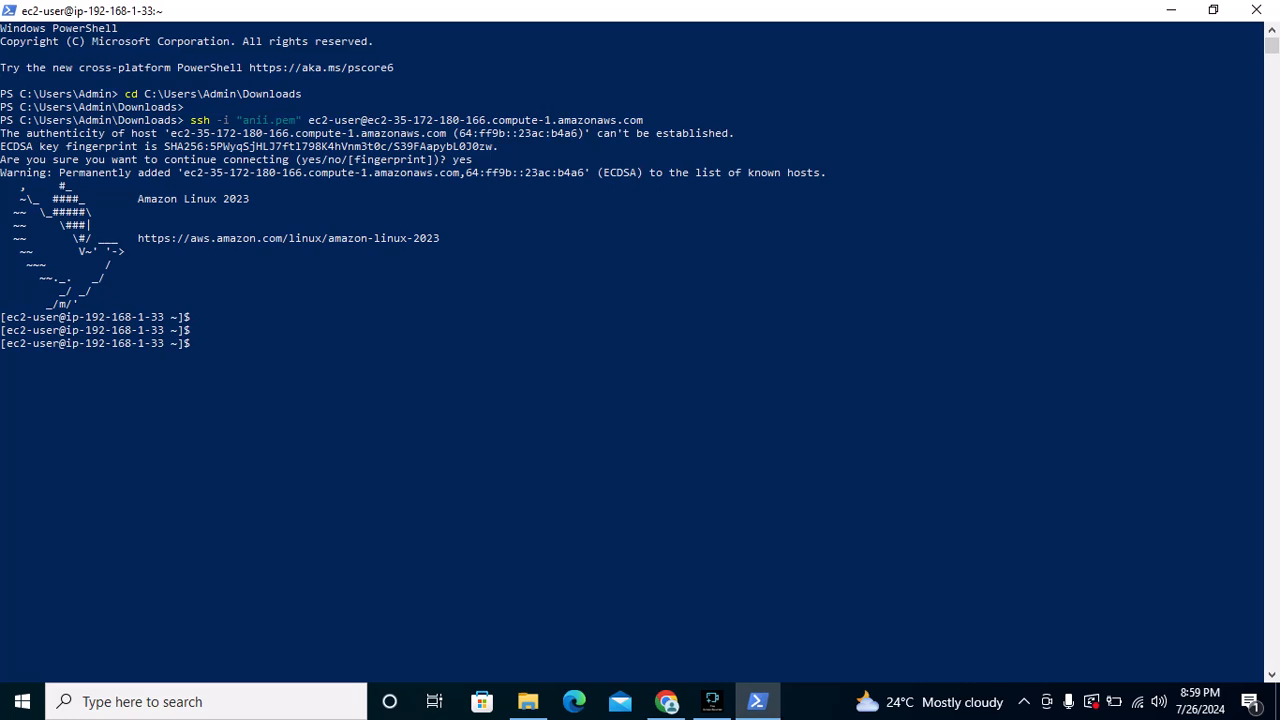
Go back to the EC2 instances list in the browser and select only the running lin-pri instance
{"action": "left_click", "coordinate": [1171, 10]}
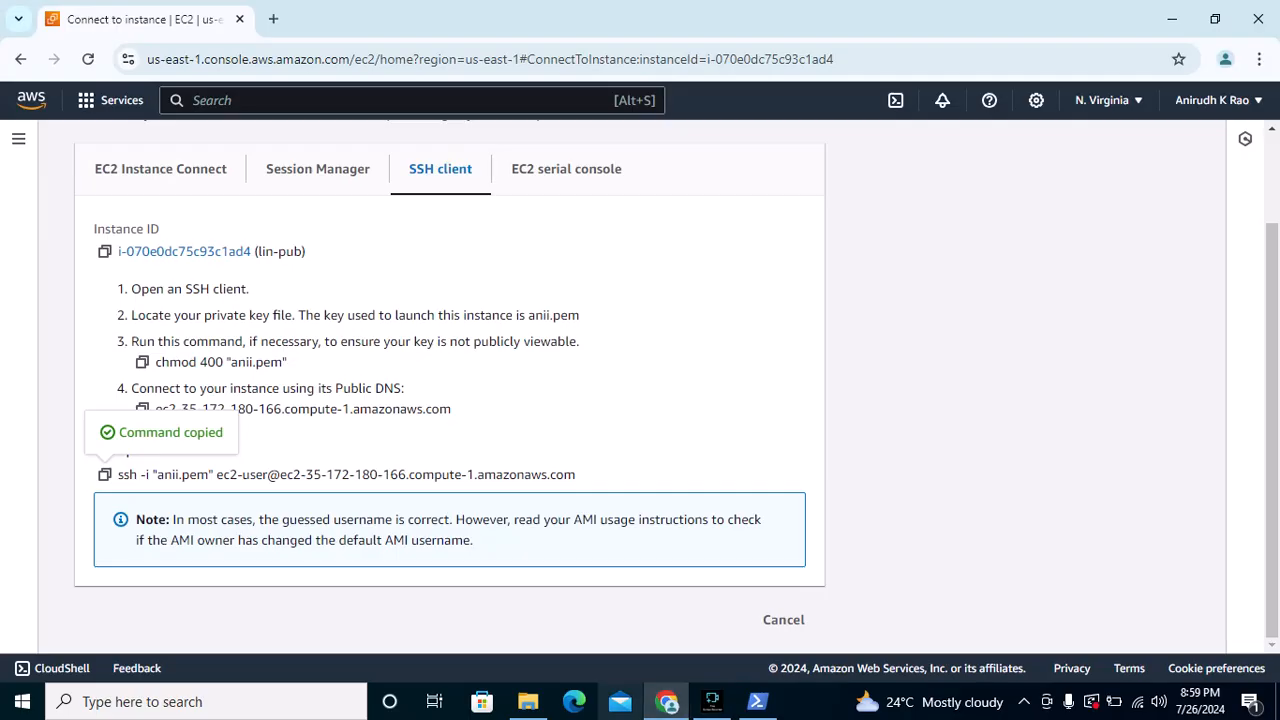
{"action": "scroll", "coordinate": [640, 390], "scroll_direction": "up", "scroll_amount": 1}
{"action": "scroll", "coordinate": [450, 390], "scroll_direction": "up", "scroll_amount": 1}
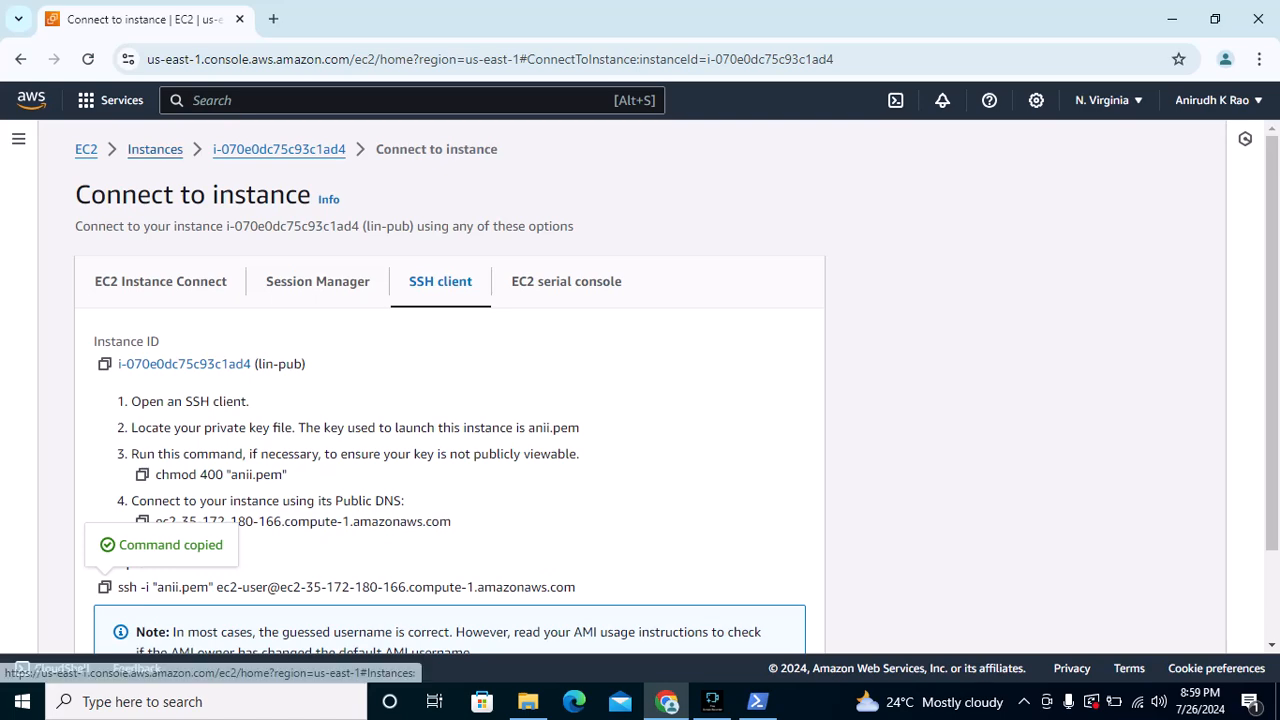
{"action": "left_click", "coordinate": [155, 149]}
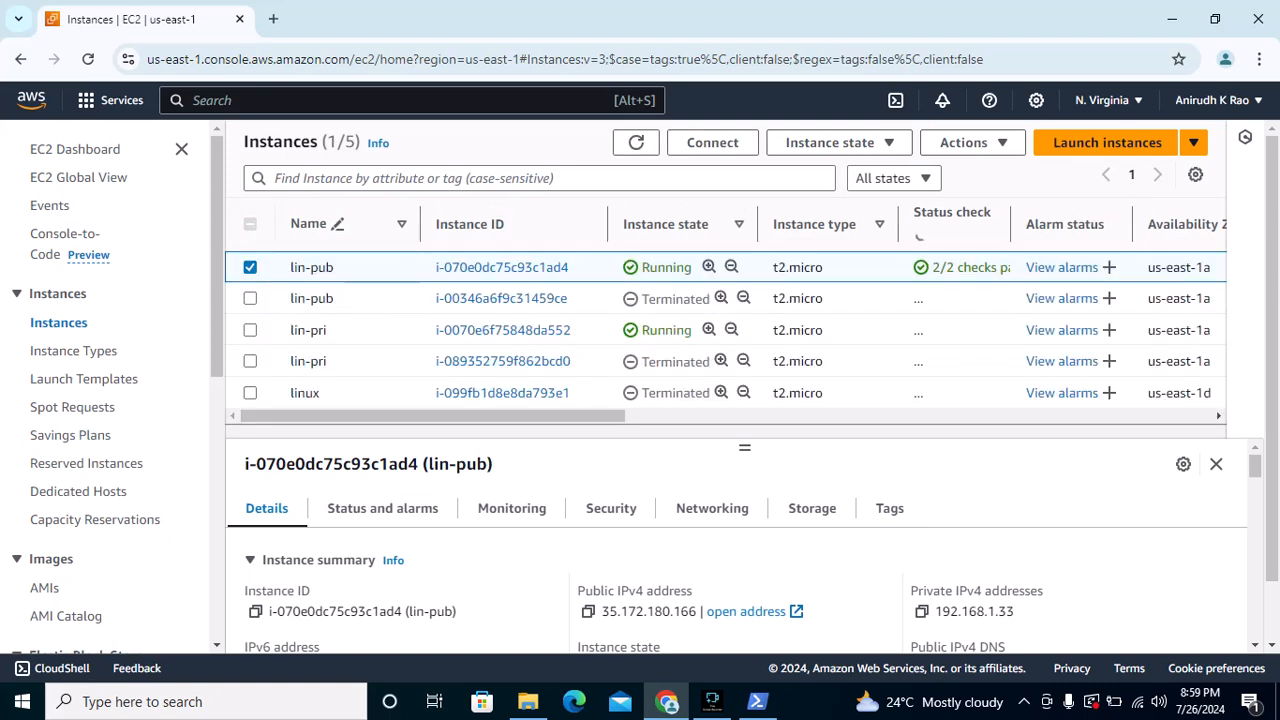
{"action": "left_click", "coordinate": [250, 330]}
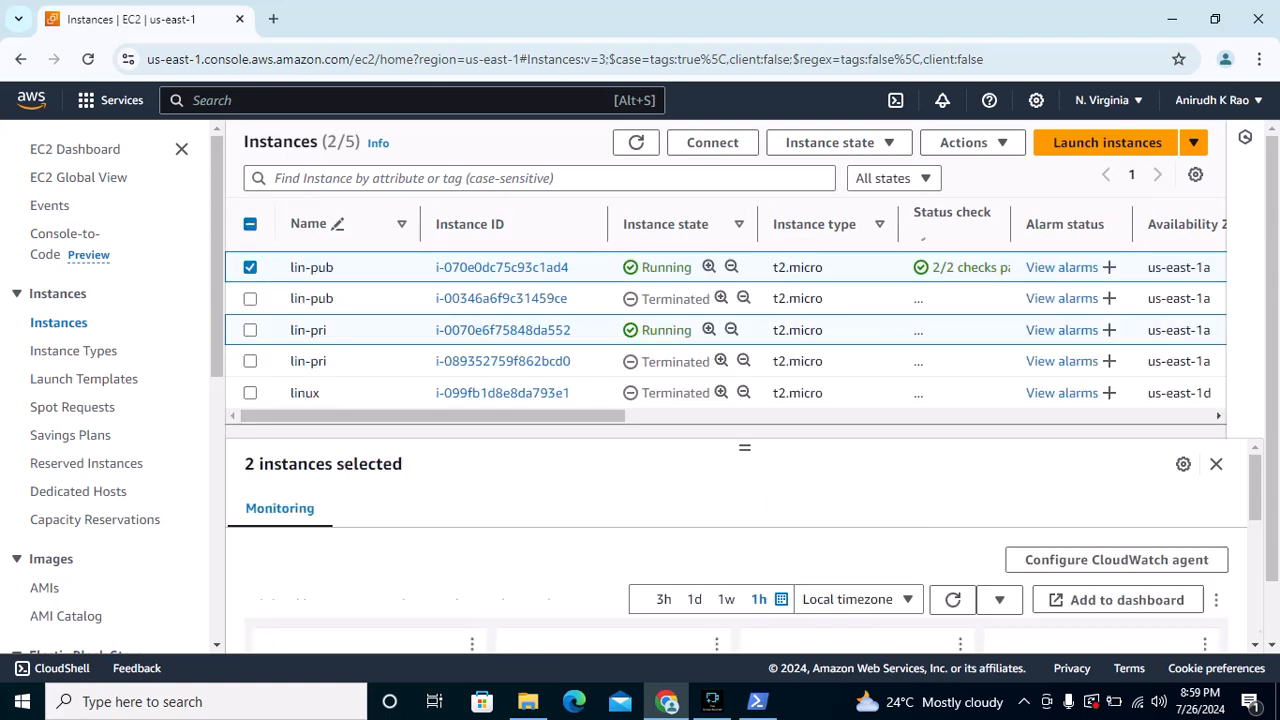
{"action": "left_click", "coordinate": [250, 267]}
{"action": "scroll", "coordinate": [725, 320], "scroll_direction": "down", "scroll_amount": 1}
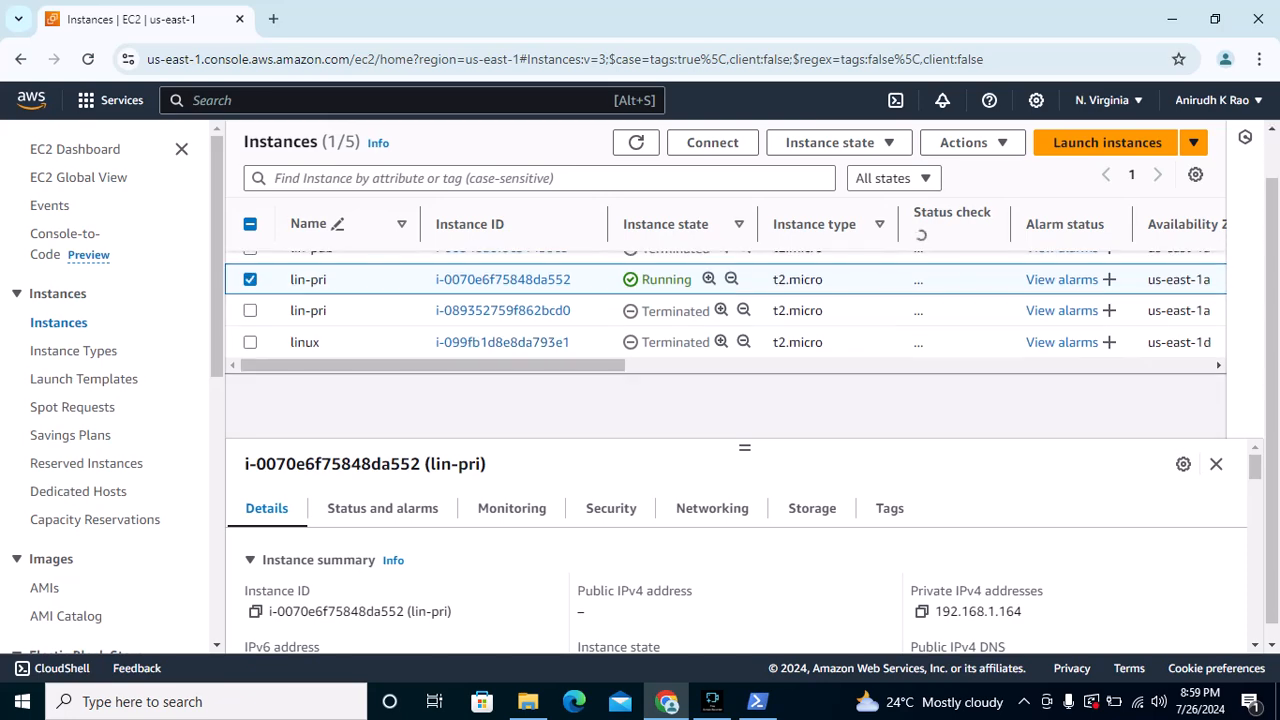
{"action": "scroll", "coordinate": [725, 300], "scroll_direction": "up", "scroll_amount": 1}
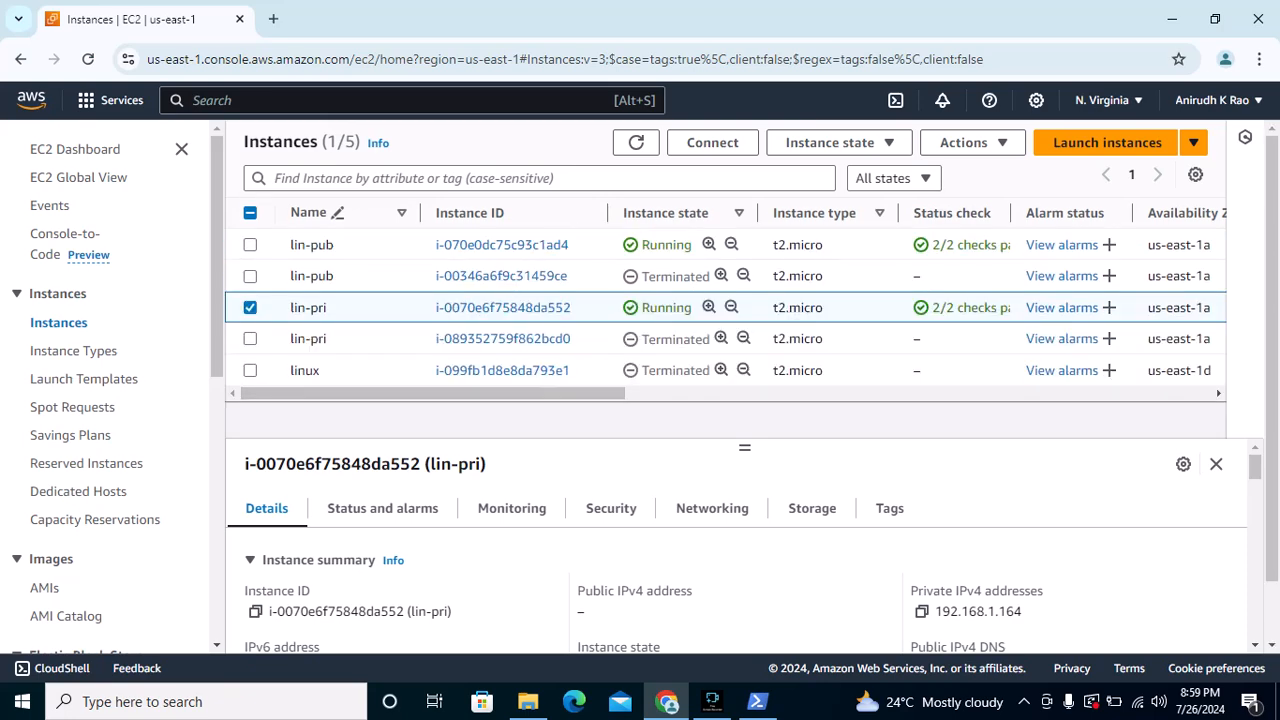
{"action": "left_click", "coordinate": [713, 143]}
{"action": "scroll", "coordinate": [330, 340], "scroll_direction": "down", "scroll_amount": 1}
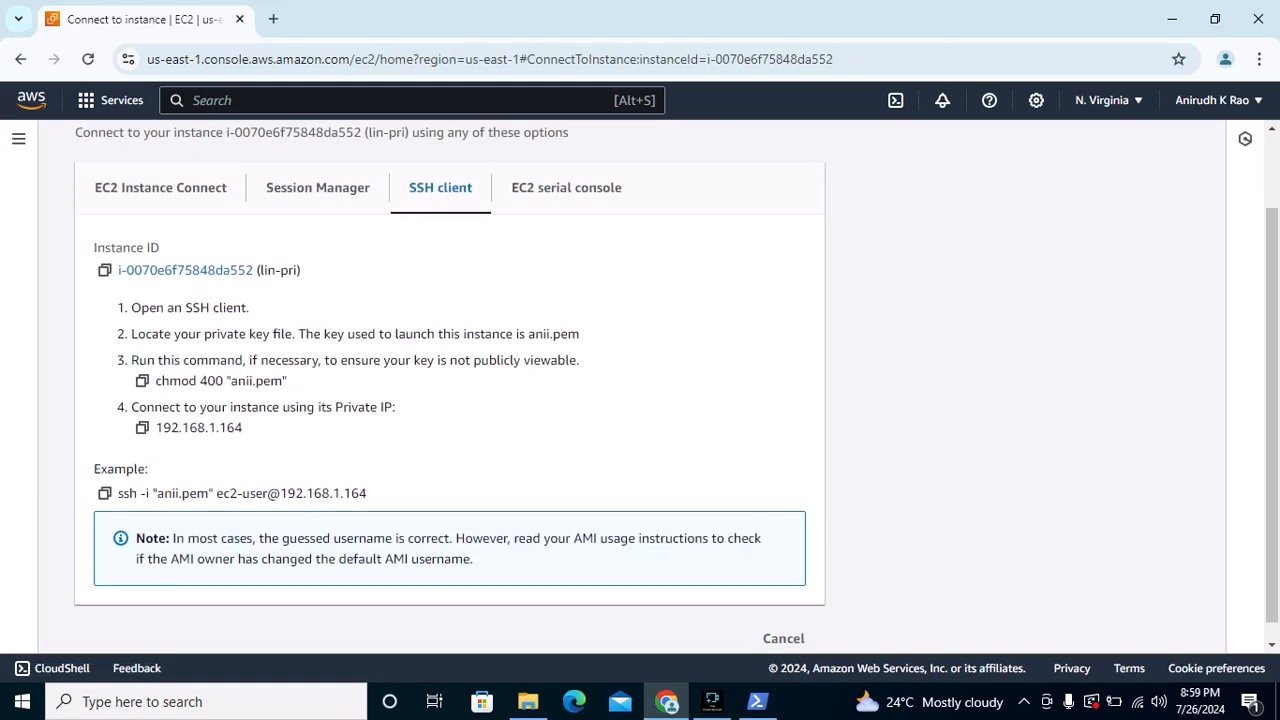
{"action": "left_click", "coordinate": [104, 493]}
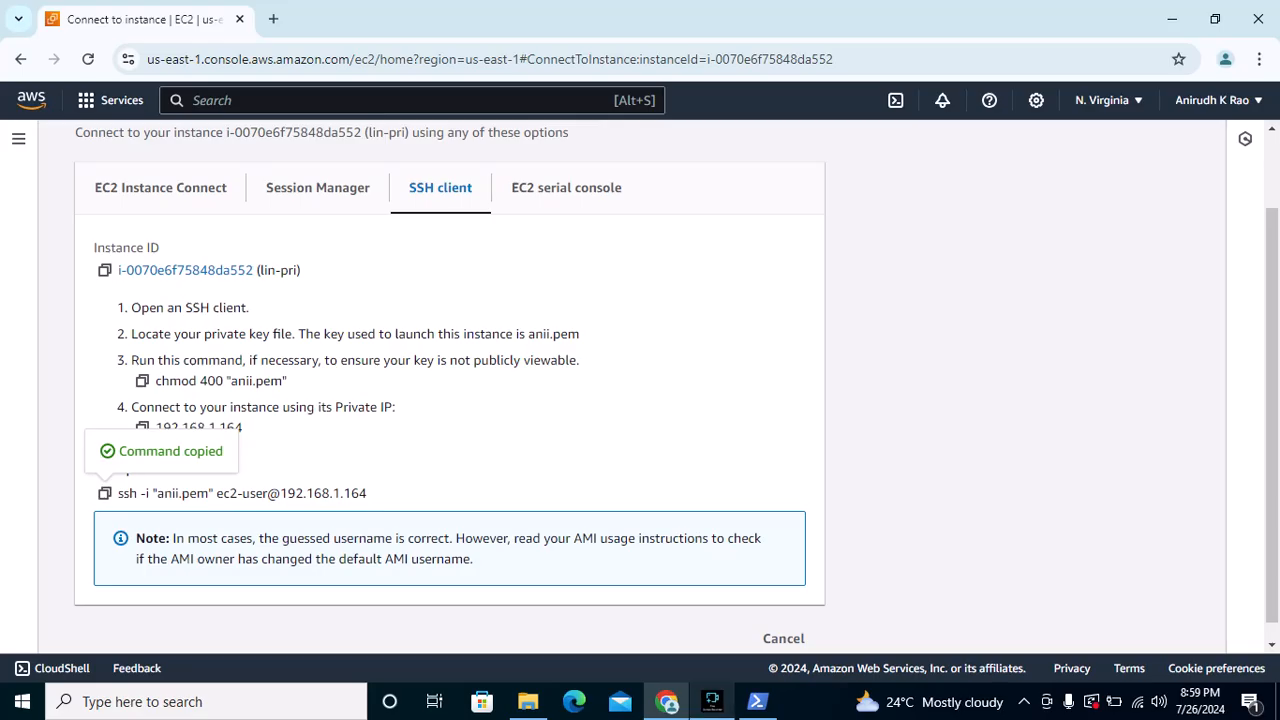
{"action": "left_click", "coordinate": [757, 701]}
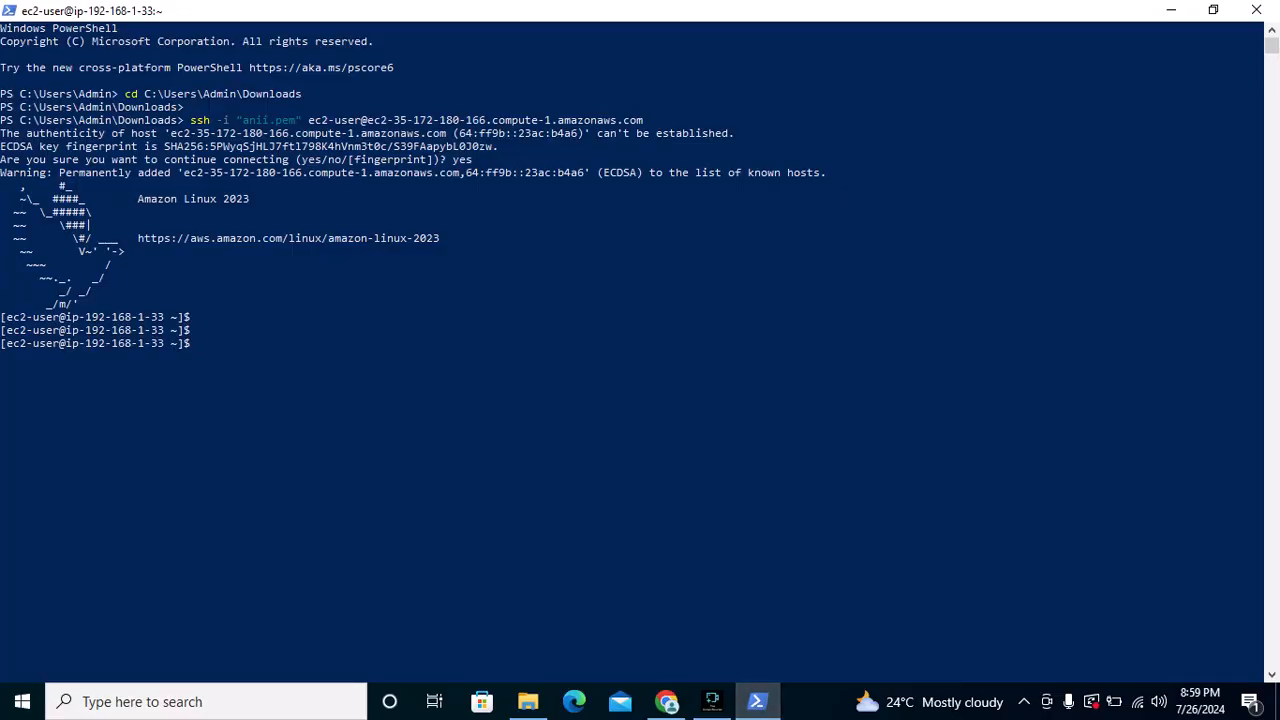
{"action": "key", "text": "ctrl+v"}
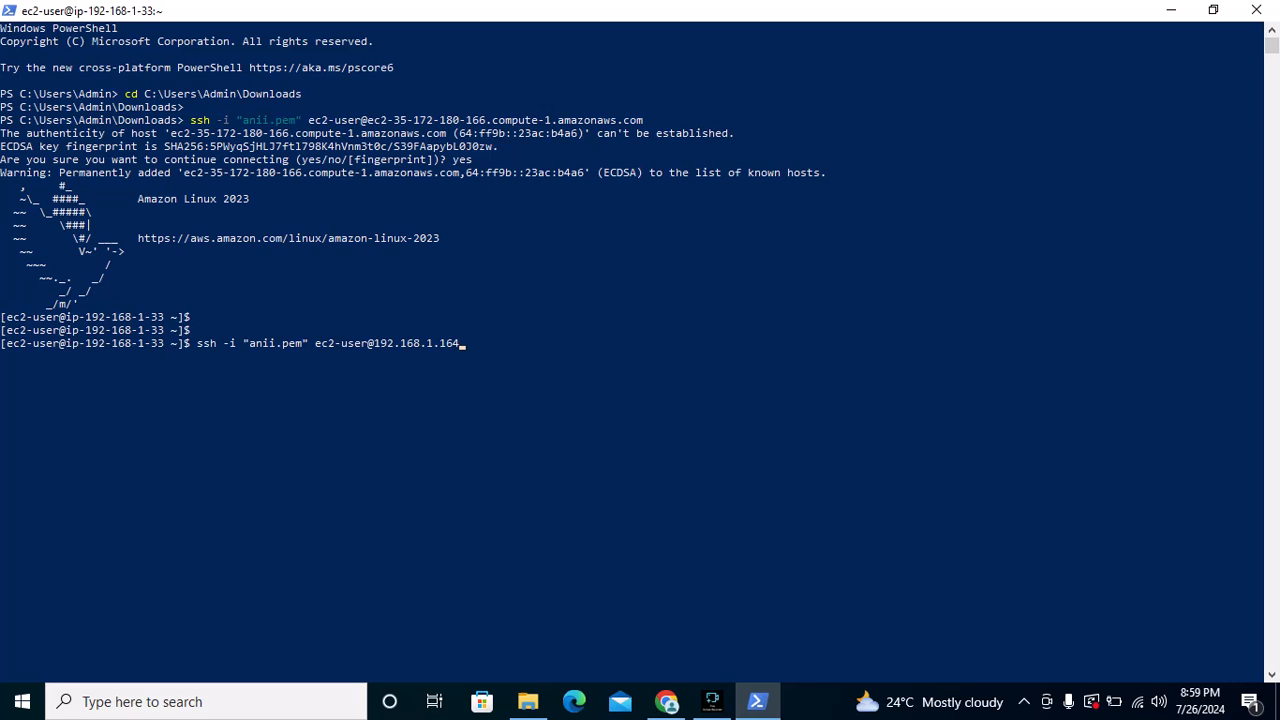
{"action": "key", "text": "Return"}
{"action": "type", "text": "ye"}
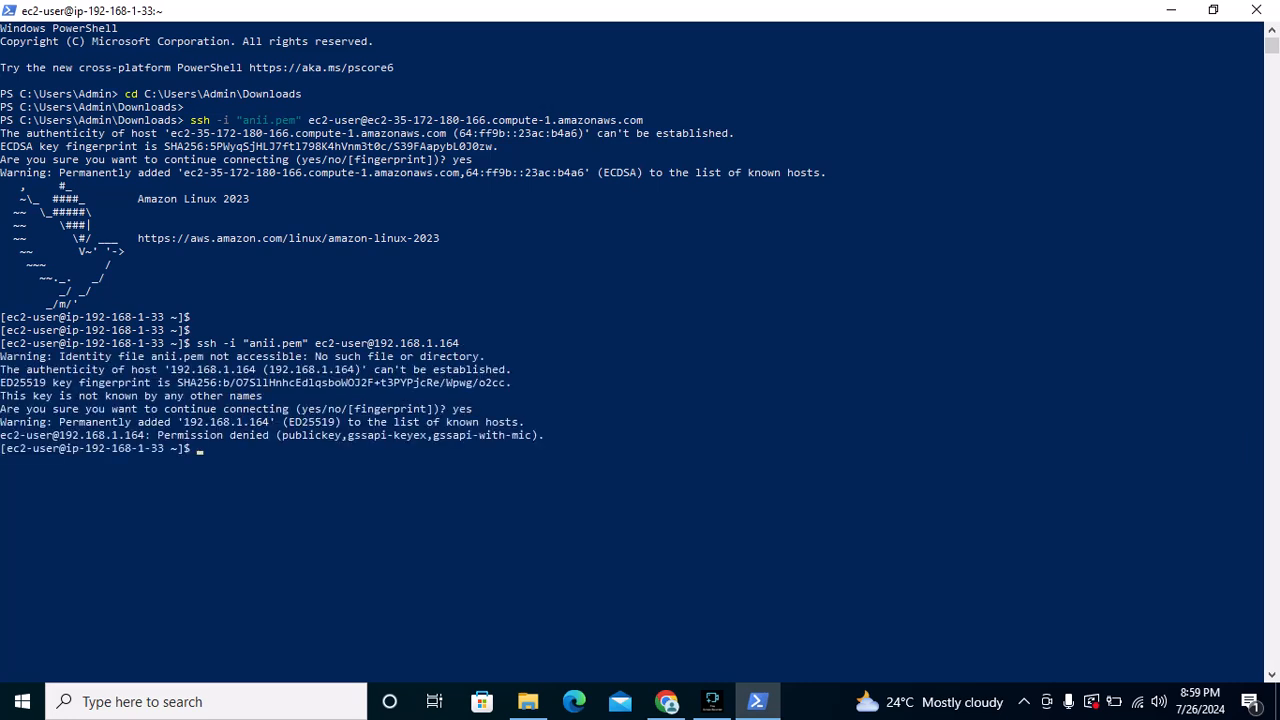
Open a new file named anii.pem in vi within the lin-pub SSH session
{"action": "key", "text": "Return"}
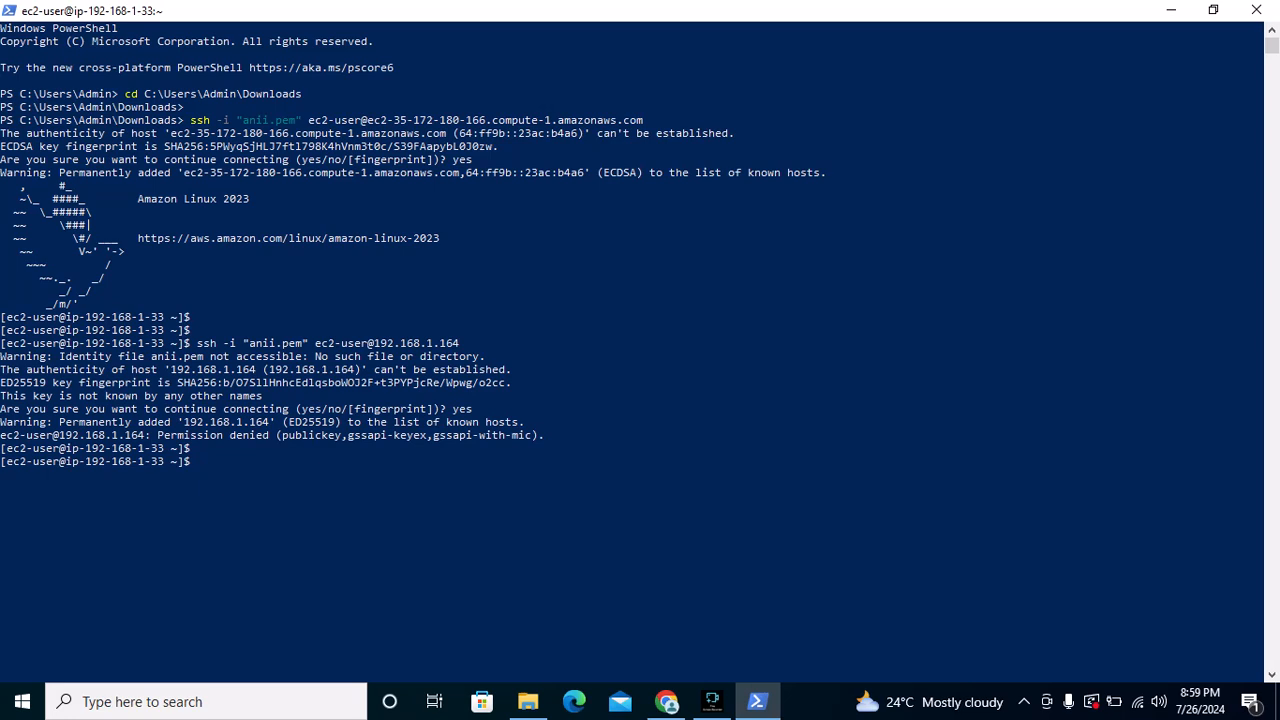
{"action": "type", "text": "vi"}
{"action": "type", "text": "anii.pem"}
{"action": "key", "text": "Return"}
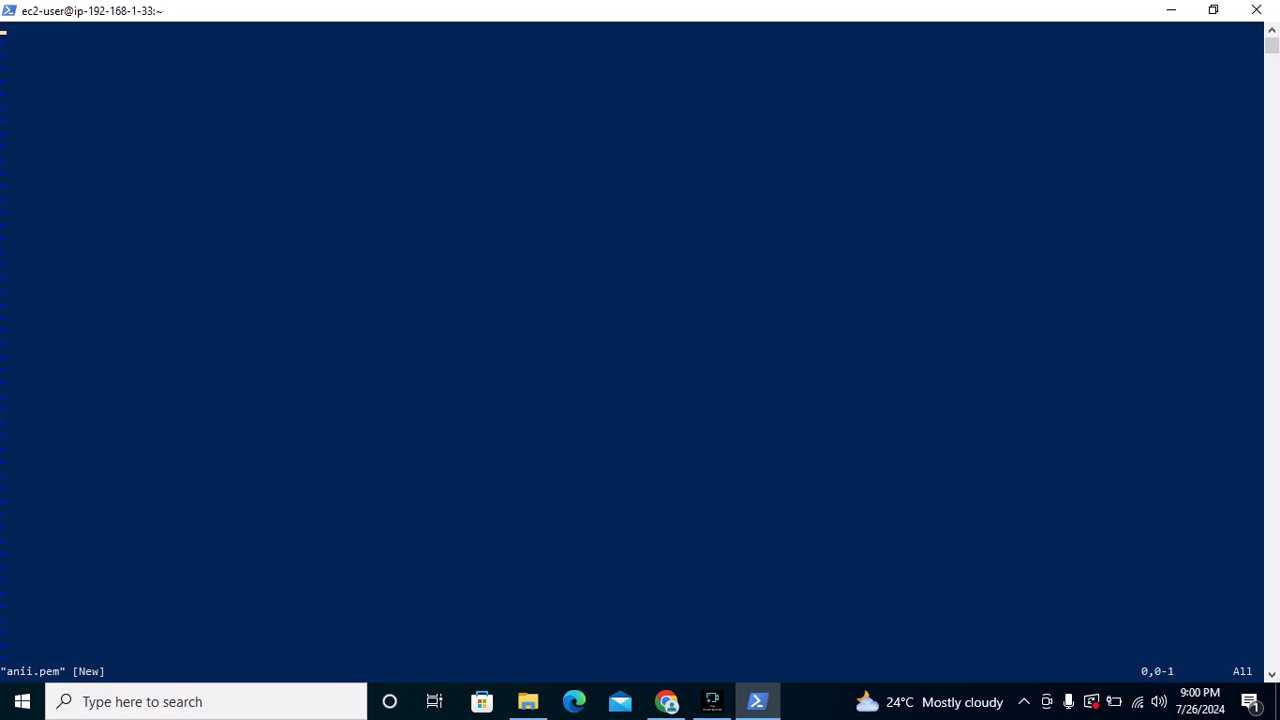
Open the local anii key file from the Downloads folder in Notepad, copy its full private key text, and minimize Notepad
{"action": "mouse_move", "coordinate": [666, 701]}
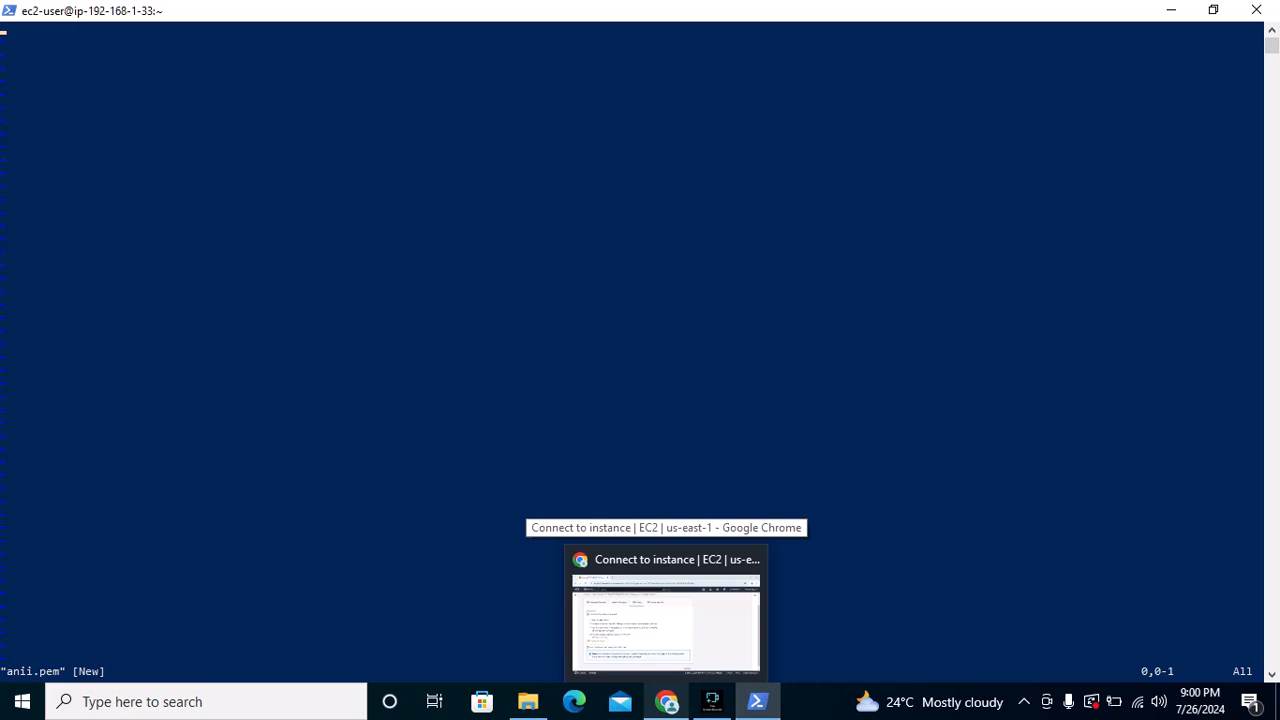
{"action": "left_click", "coordinate": [528, 701]}
{"action": "double_click", "coordinate": [194, 505]}
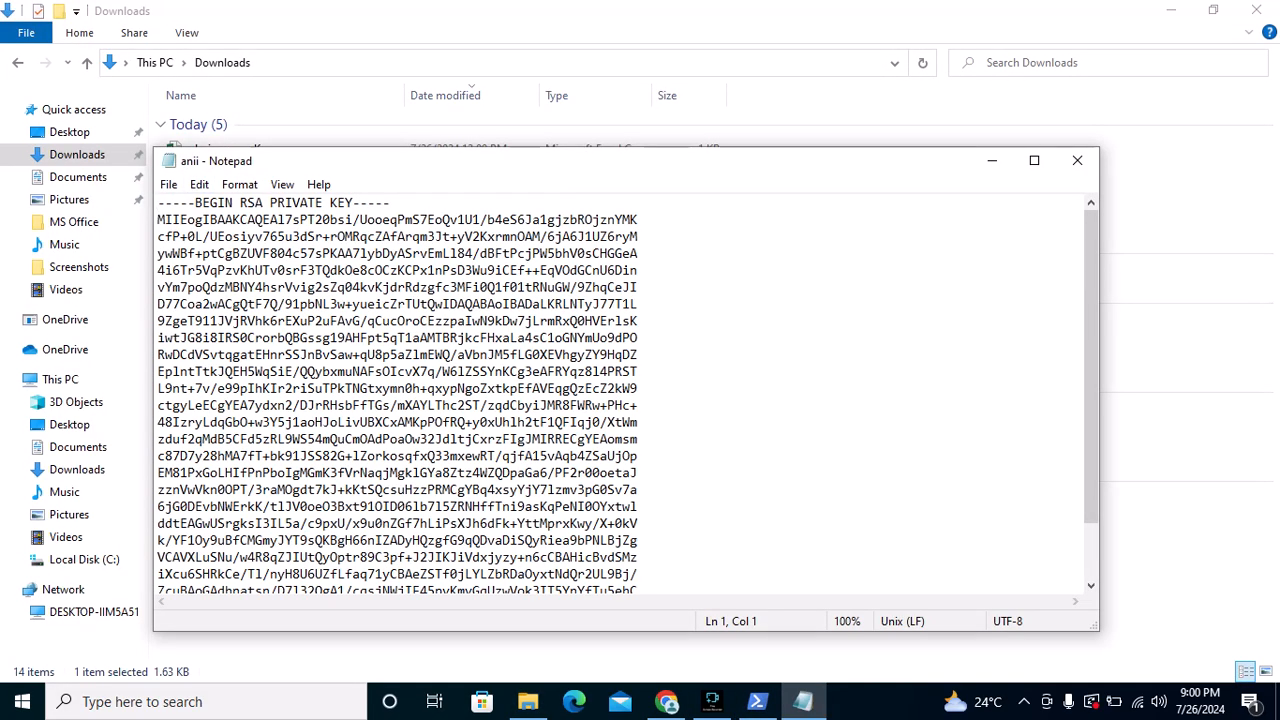
{"action": "key", "text": "shift+Down"}
{"action": "key", "text": "shift+Down"}
{"action": "key", "text": "shift+Down"}
{"action": "key", "text": "shift+Down"}
{"action": "key", "text": "shift+Down"}
{"action": "key", "text": "shift+Down"}
{"action": "key", "text": "shift+Down"}
{"action": "key", "text": "shift+Down"}
{"action": "key", "text": "shift+Down"}
{"action": "key", "text": "shift+Down"}
{"action": "key", "text": "shift+Down"}
{"action": "key", "text": "shift+Down"}
{"action": "key", "text": "shift+Down"}
{"action": "key", "text": "shift+Down"}
{"action": "key", "text": "shift+Down"}
{"action": "key", "text": "shift+Down"}
{"action": "key", "text": "shift+Down"}
{"action": "key", "text": "shift+Down"}
{"action": "key", "text": "shift+Down"}
{"action": "key", "text": "shift+Down"}
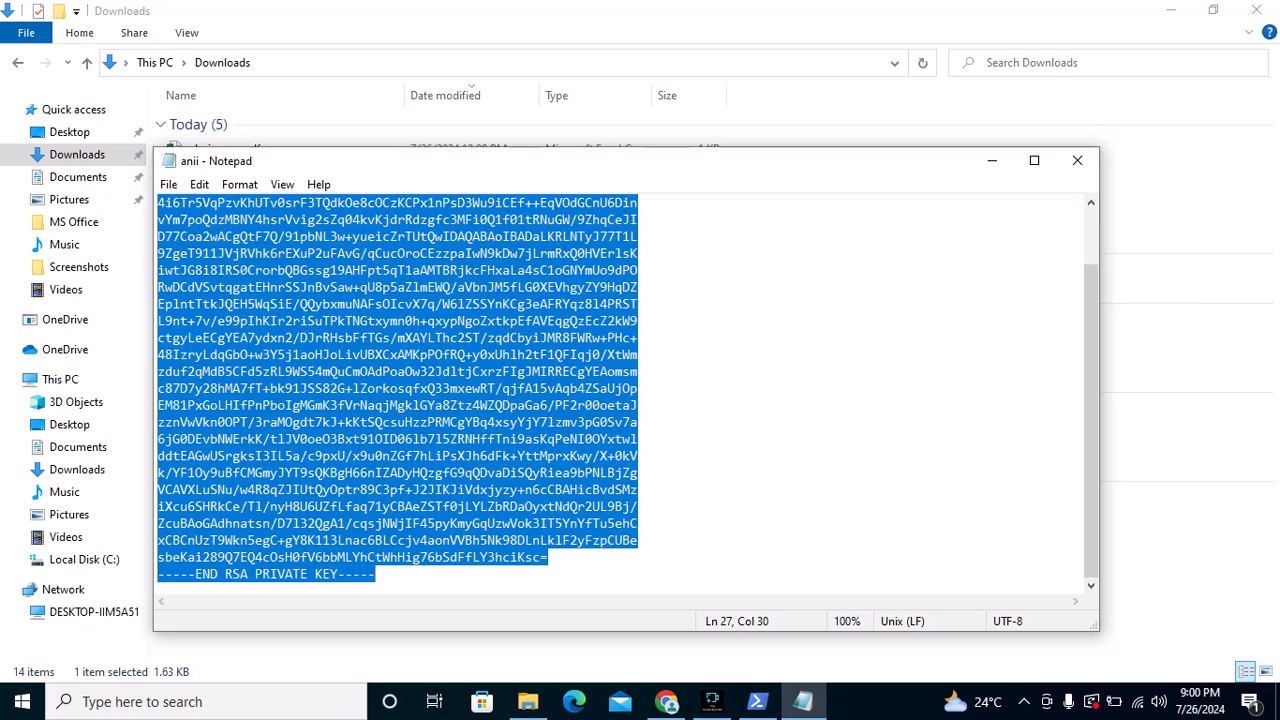
{"action": "left_click", "coordinate": [992, 160]}
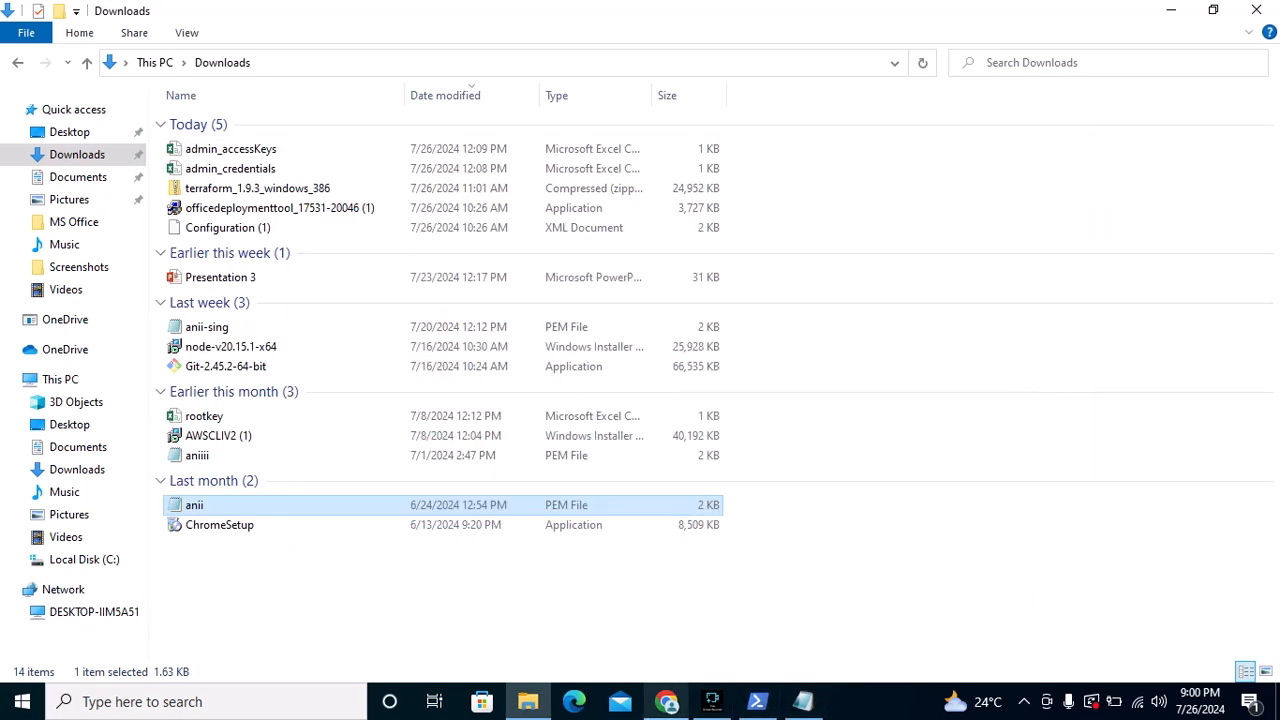
Return to PowerShell, paste the copied private key into anii.pem in vi, and save and quit with :wq
{"action": "left_click", "coordinate": [666, 701]}
{"action": "left_click", "coordinate": [757, 701]}
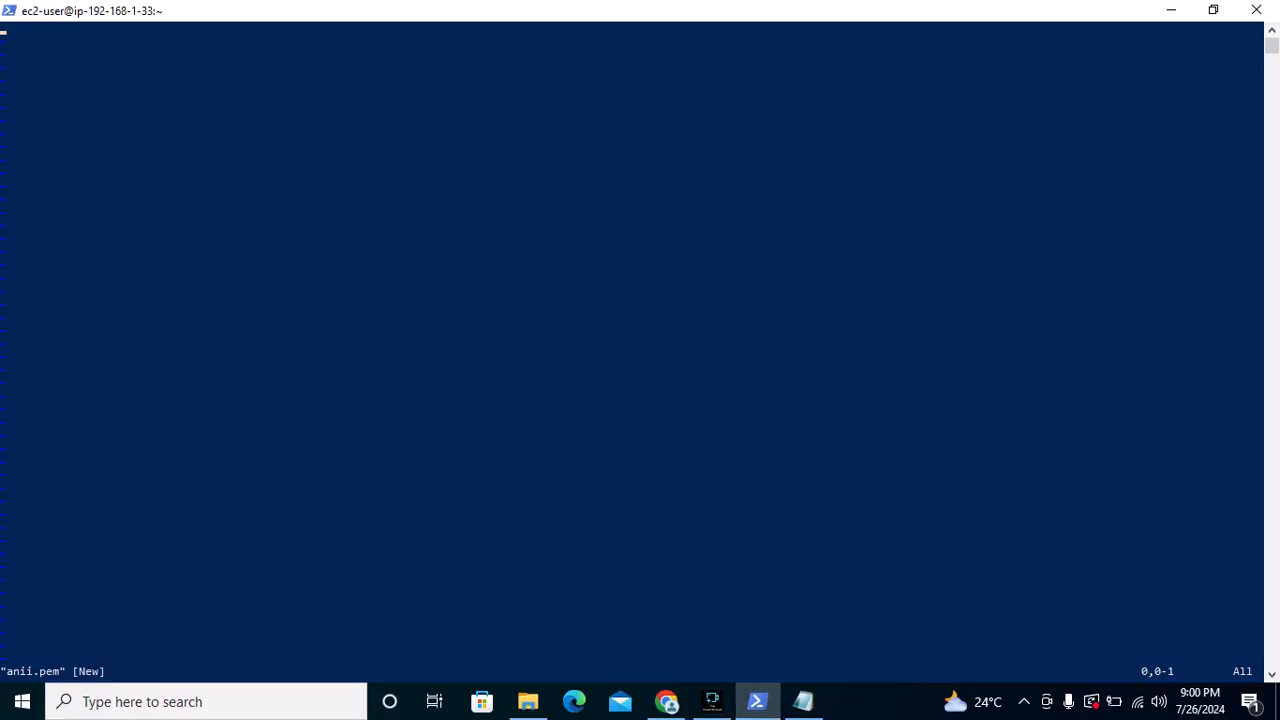
{"action": "key", "text": "i"}
{"action": "key", "text": "ctrl+v"}
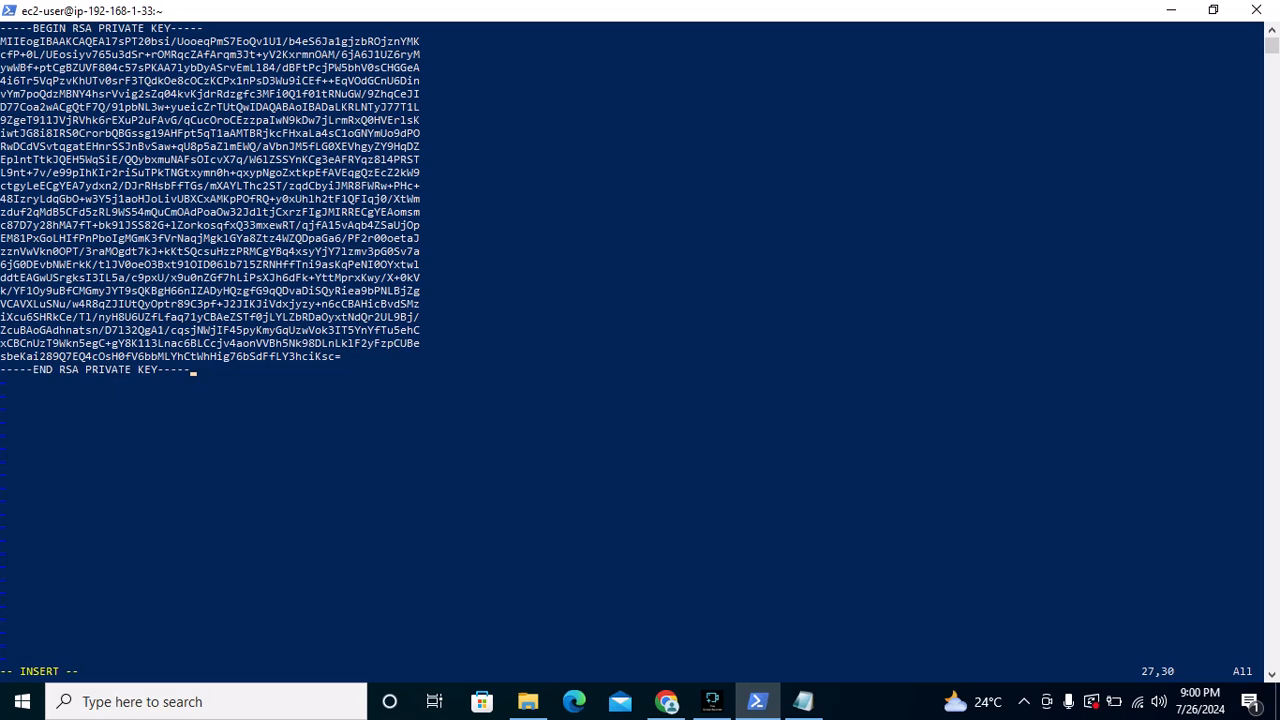
{"action": "type", "text": "i"}
{"action": "key", "text": "BackSpace"}
{"action": "type", "text": ";"}
{"action": "key", "text": "BackSpace"}
{"action": "key", "text": "Escape"}
{"action": "type", "text": ":wq"}
{"action": "key", "text": "Return"}
{"action": "key", "text": "Return"}
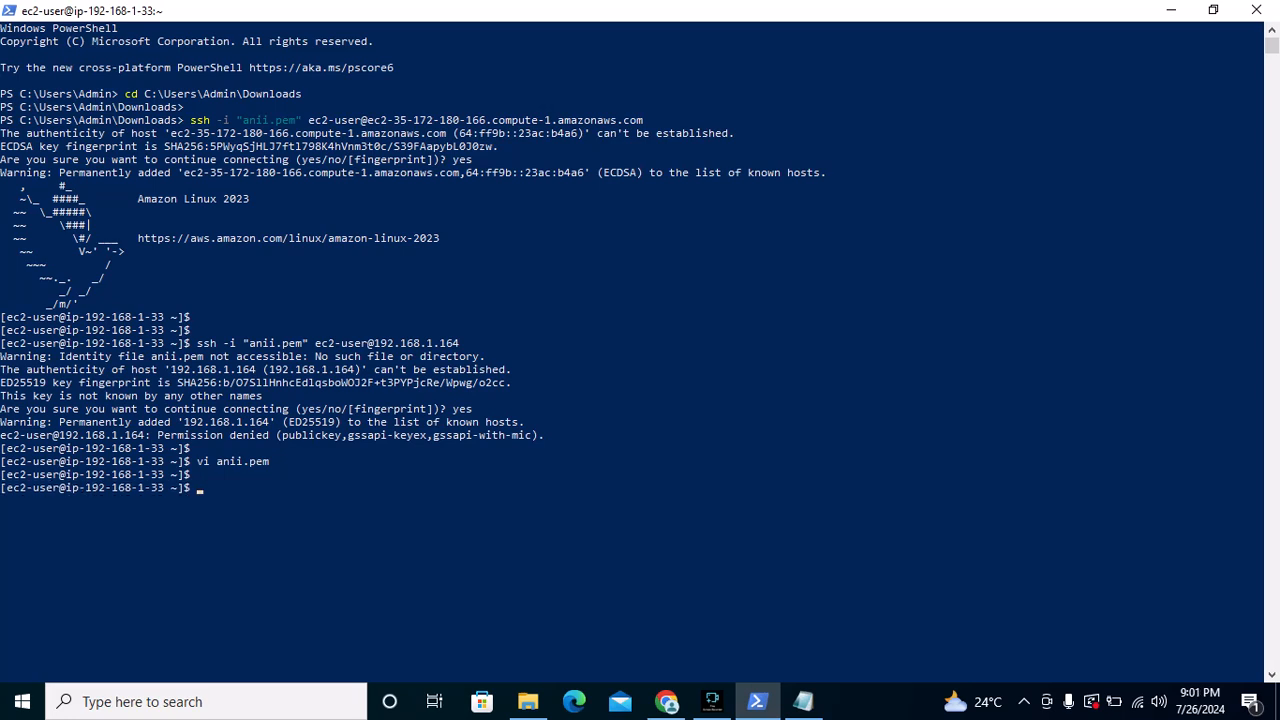
Restrict the key file's permissions on lin-pub with chmod 600 anii.pem
{"action": "type", "text": "chmod 600 anii.pem"}
{"action": "key", "text": "Return"}
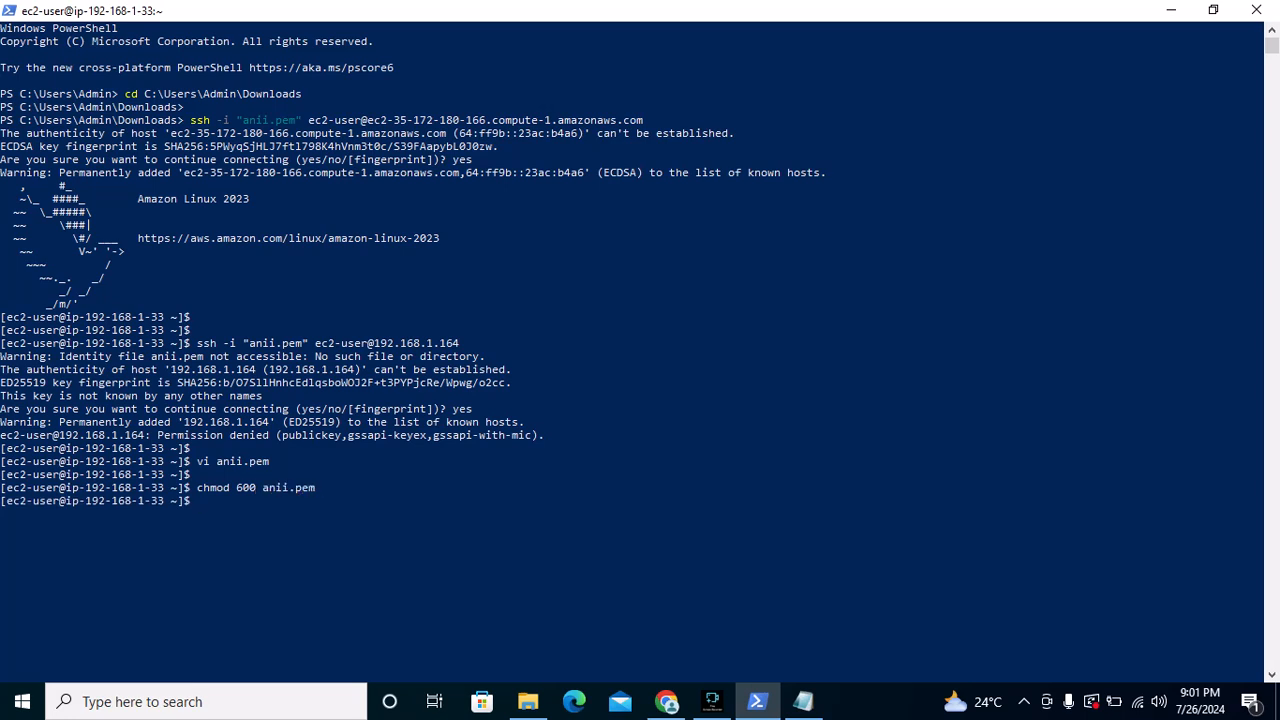
{"action": "key", "text": "Return"}
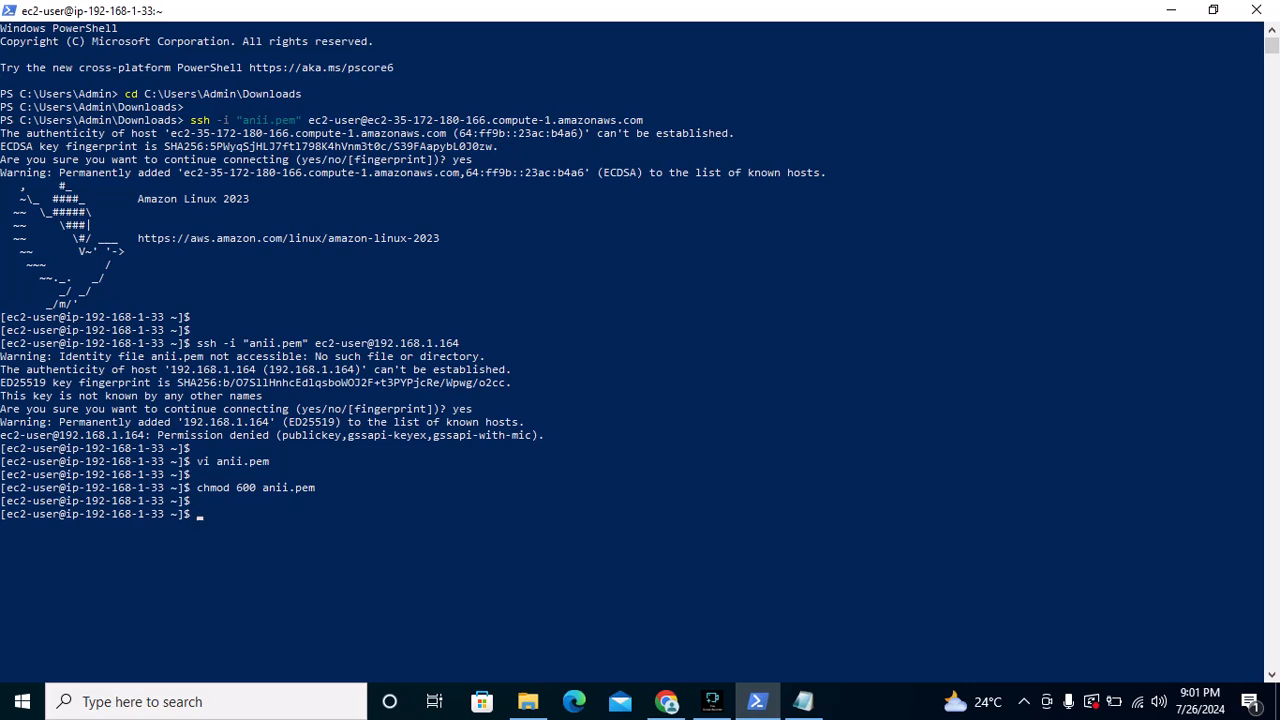
{"action": "left_click", "coordinate": [666, 701]}
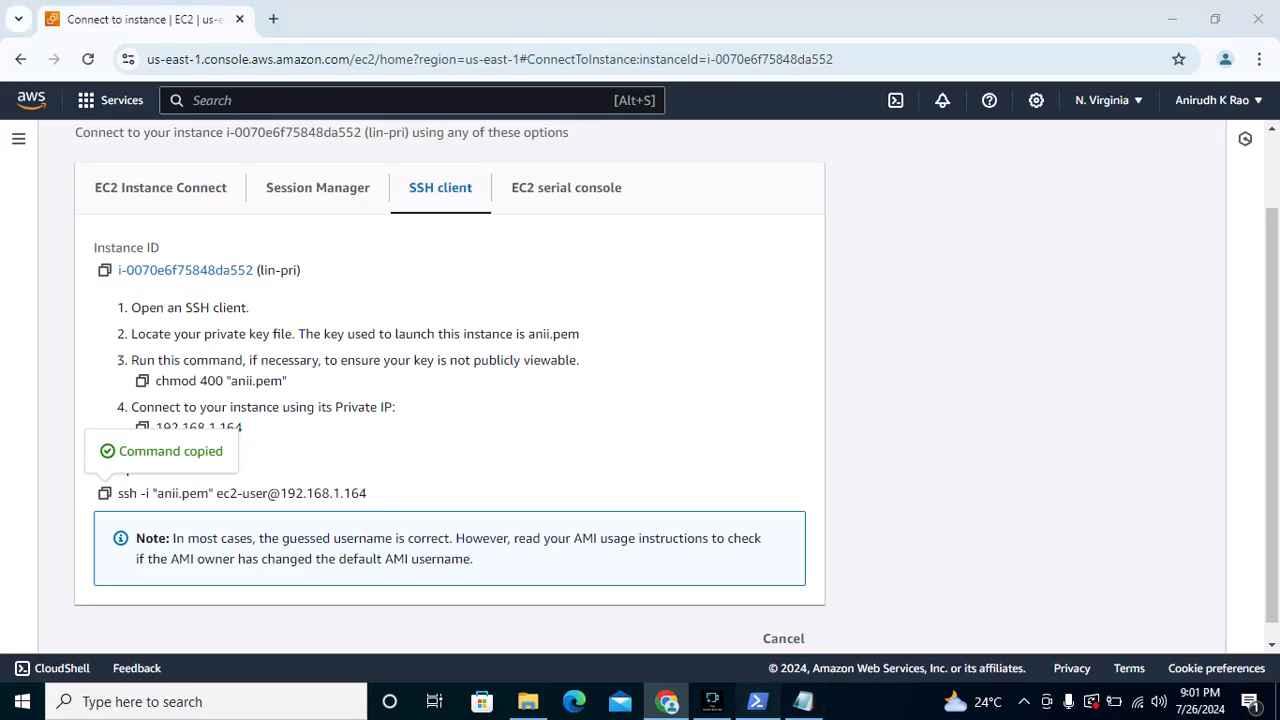
{"action": "left_click", "coordinate": [757, 701]}
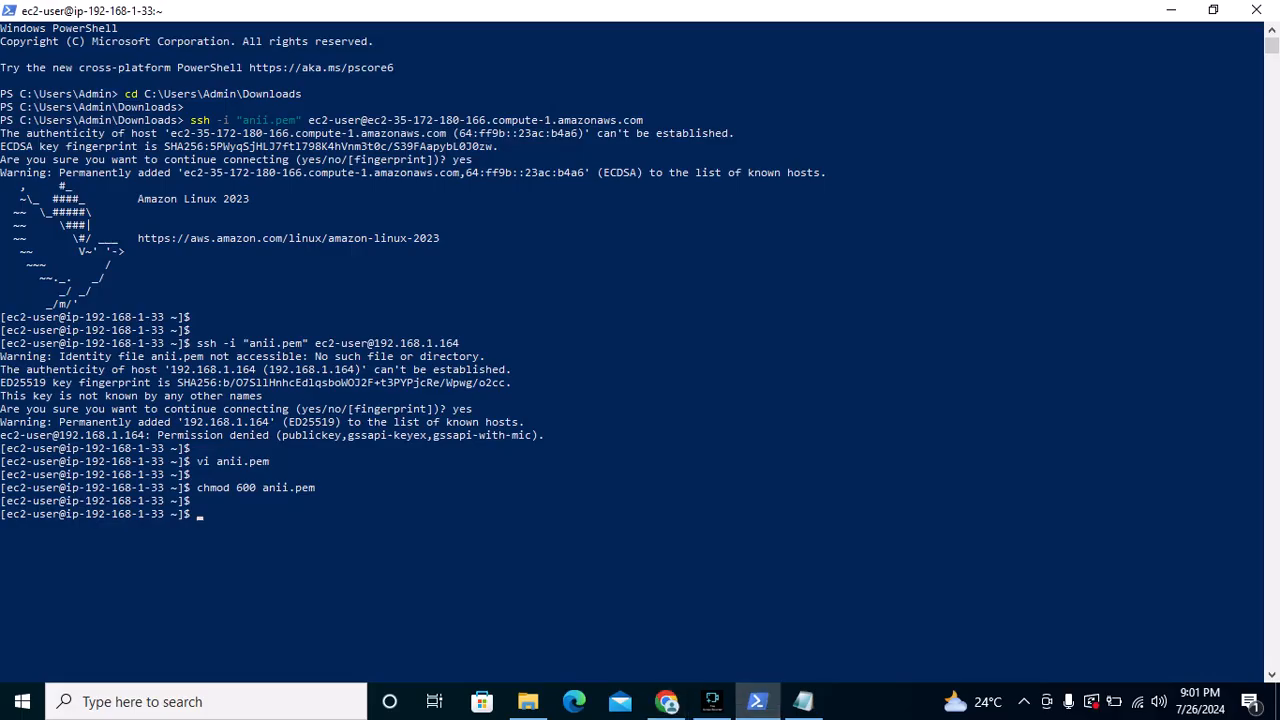
{"action": "key", "text": "Up"}
{"action": "key", "text": "Up"}
{"action": "key", "text": "Up"}
{"action": "key", "text": "Return"}
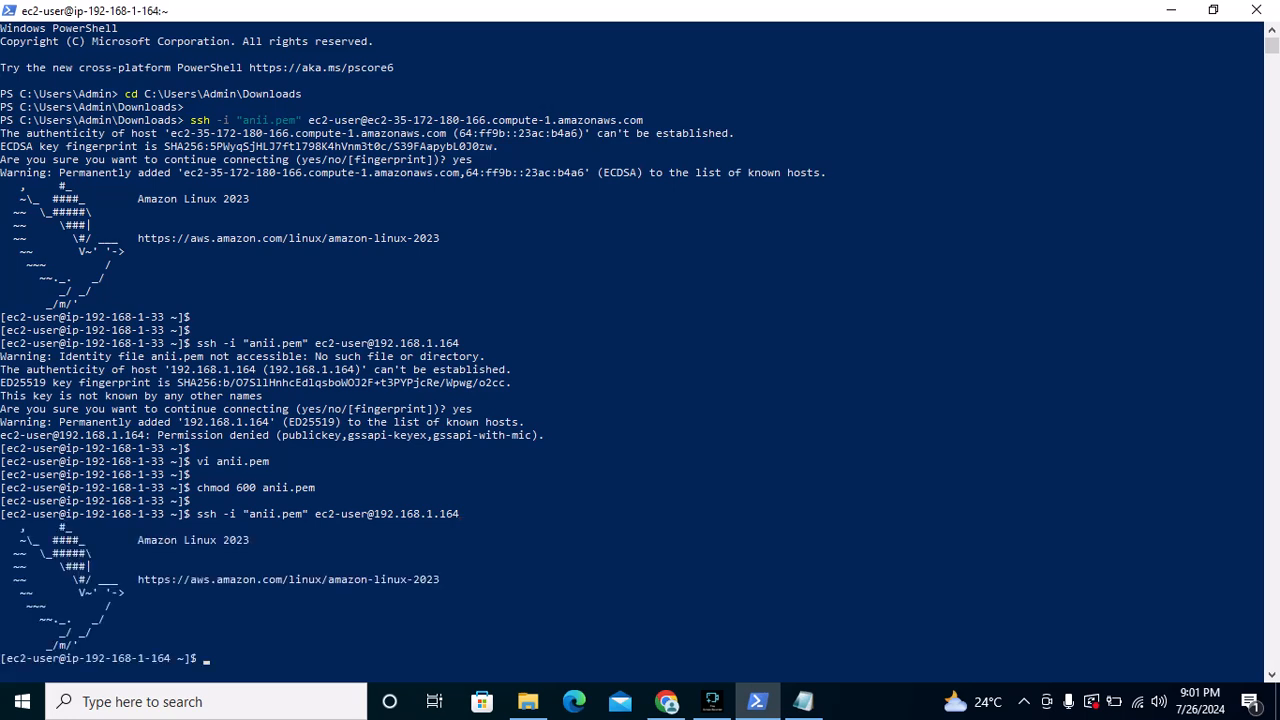
{"action": "scroll", "coordinate": [640, 350], "scroll_direction": "down", "scroll_amount": 2}
{"action": "left_click_drag", "start_coordinate": [80, 580], "coordinate": [184, 580]}
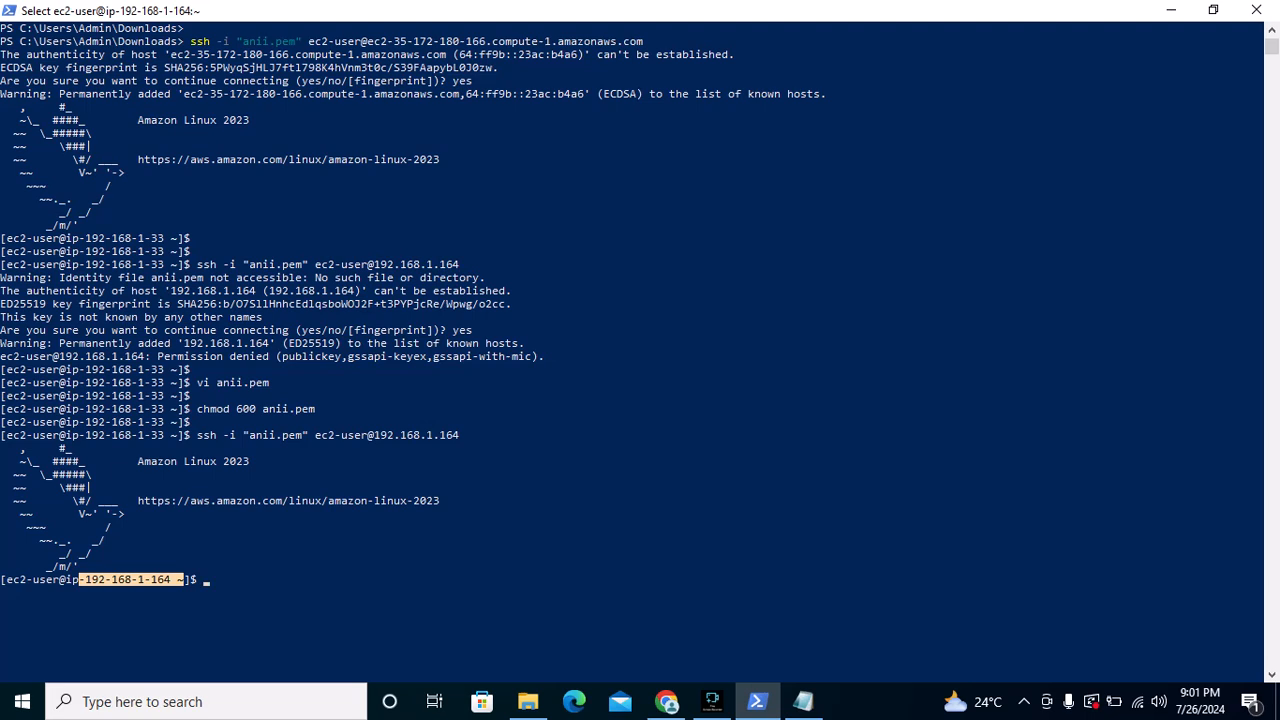
{"action": "scroll", "coordinate": [233, 501], "scroll_direction": "down", "scroll_amount": 2}
{"action": "left_click", "coordinate": [233, 501]}
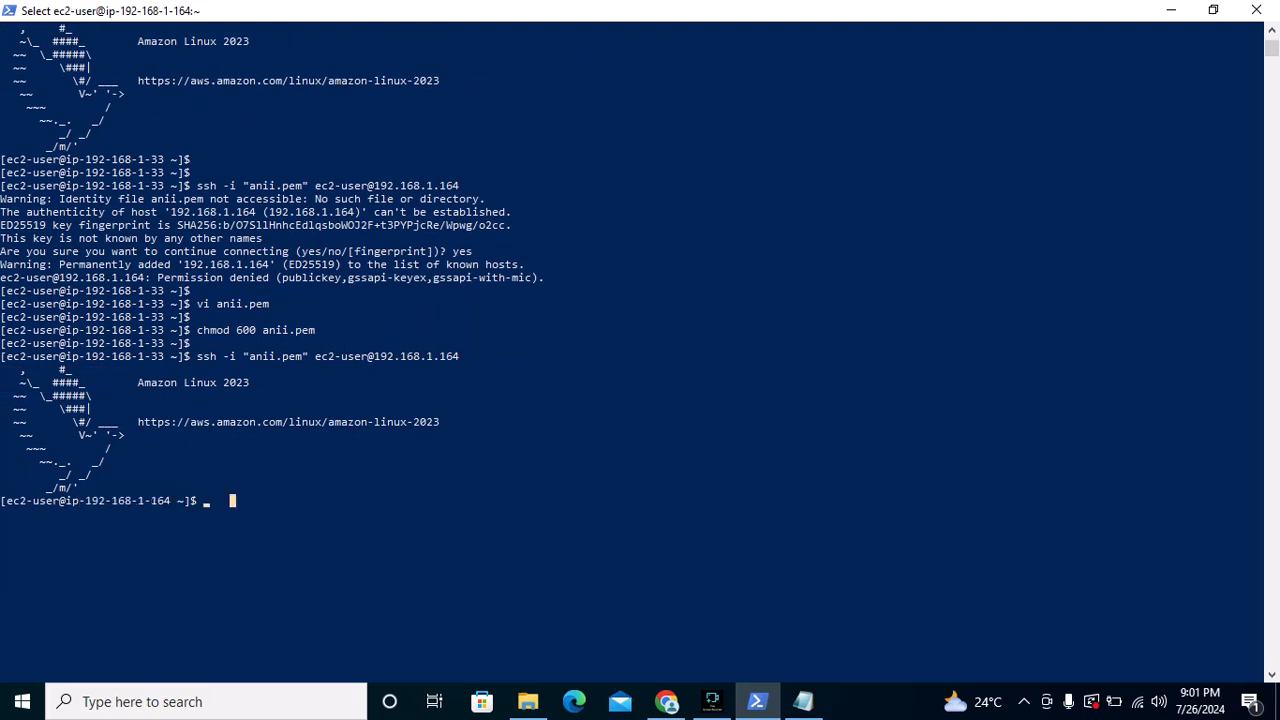
{"action": "left_click", "coordinate": [206, 500]}
{"action": "key", "text": "Escape"}
Create a test file on lin-pri by running echo hello > hello.txt
{"action": "type", "text": "echo hello"}
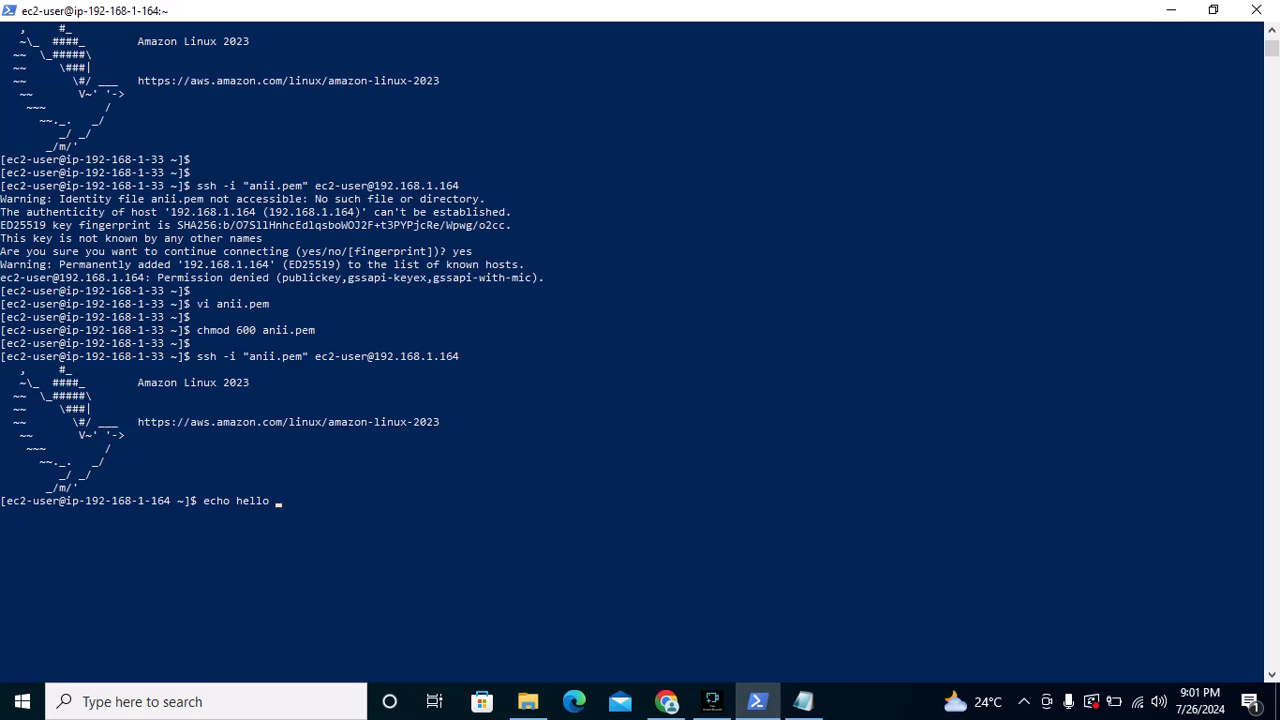
{"action": "type", "text": " > hello.txt"}
{"action": "key", "text": "Return"}
{"action": "key", "text": "Return"}
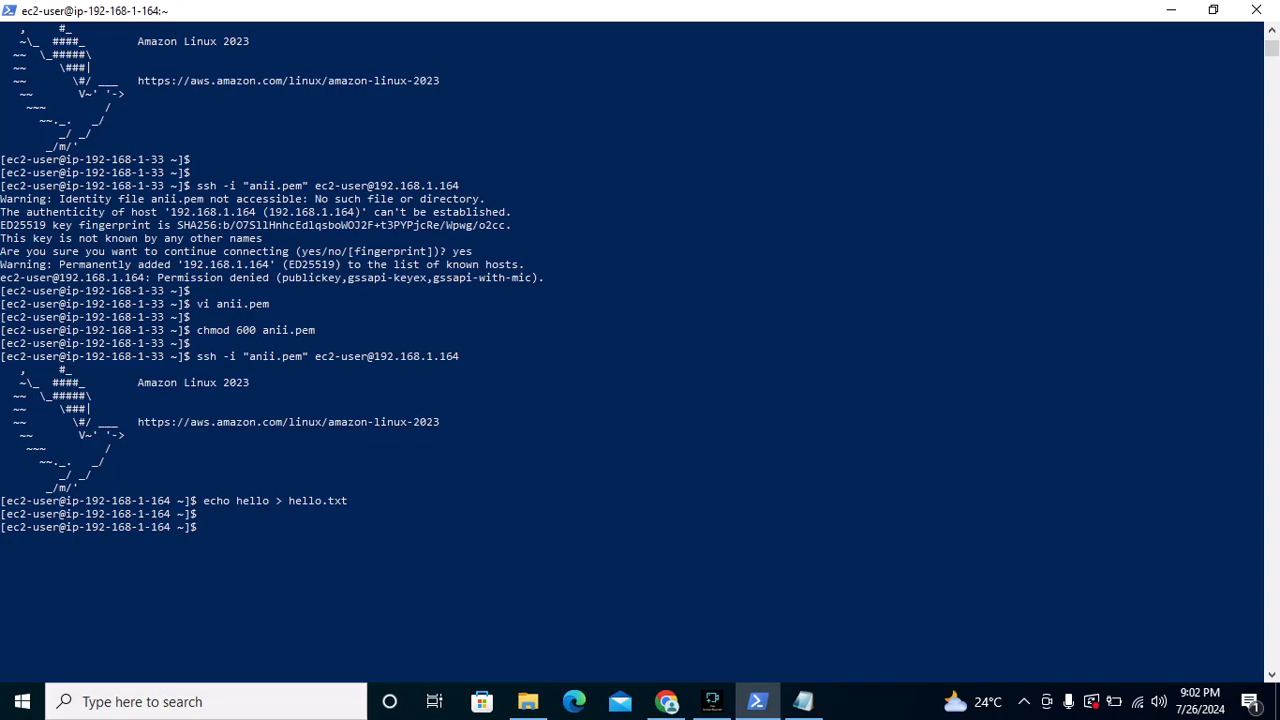
Switch to Chrome, search the AWS services for s3, and open the S3 console in a separate browser tab
{"action": "left_click", "coordinate": [666, 702]}
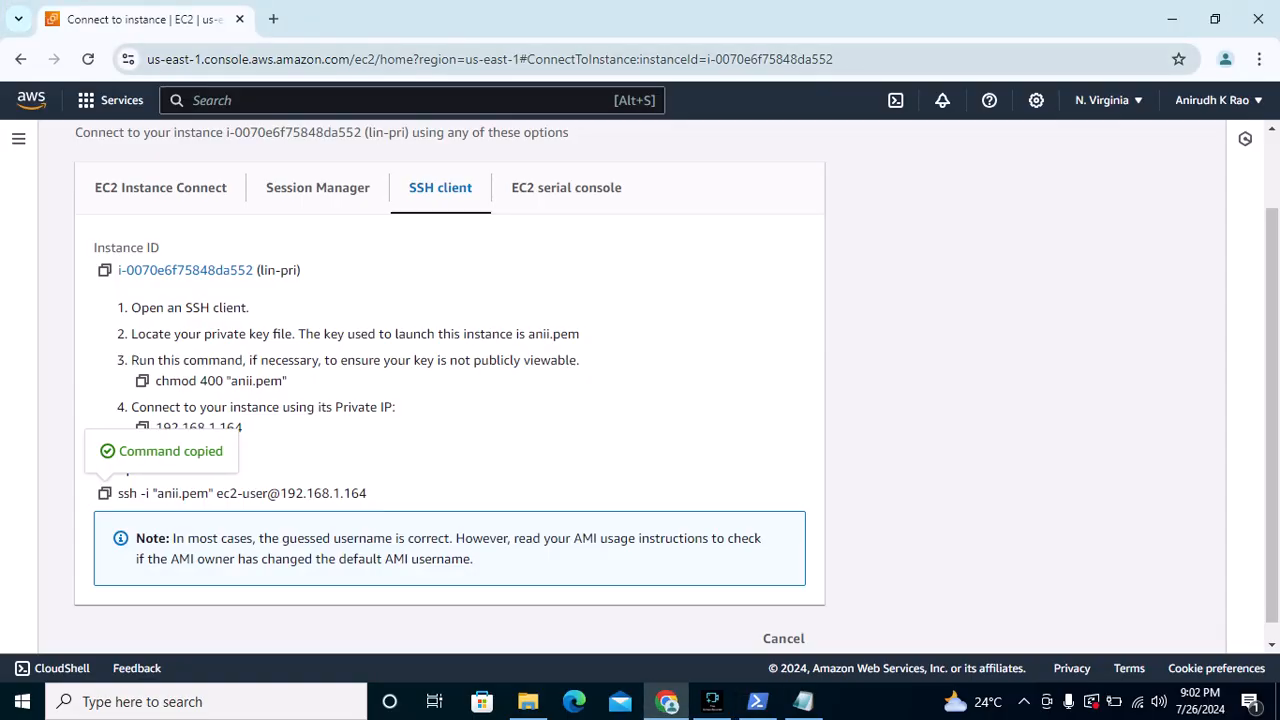
{"action": "key", "text": "alt+s"}
{"action": "type", "text": "s3"}
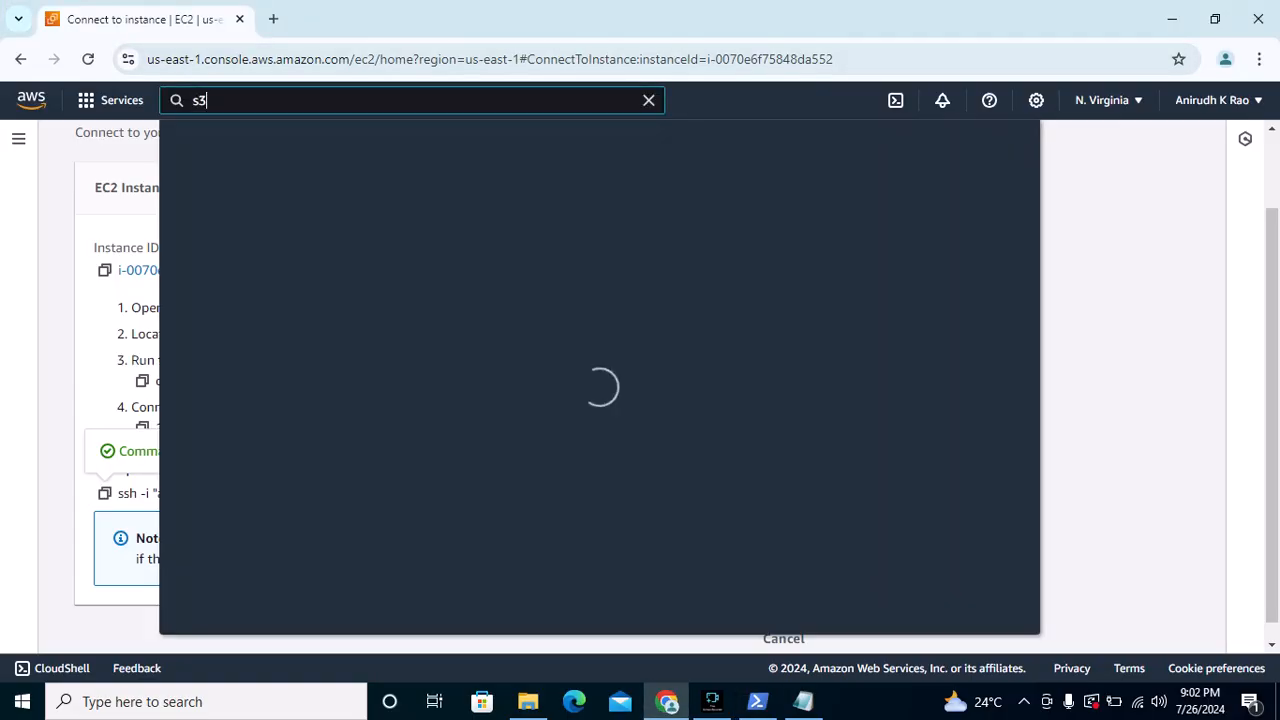
{"action": "right_click", "coordinate": [432, 243]}
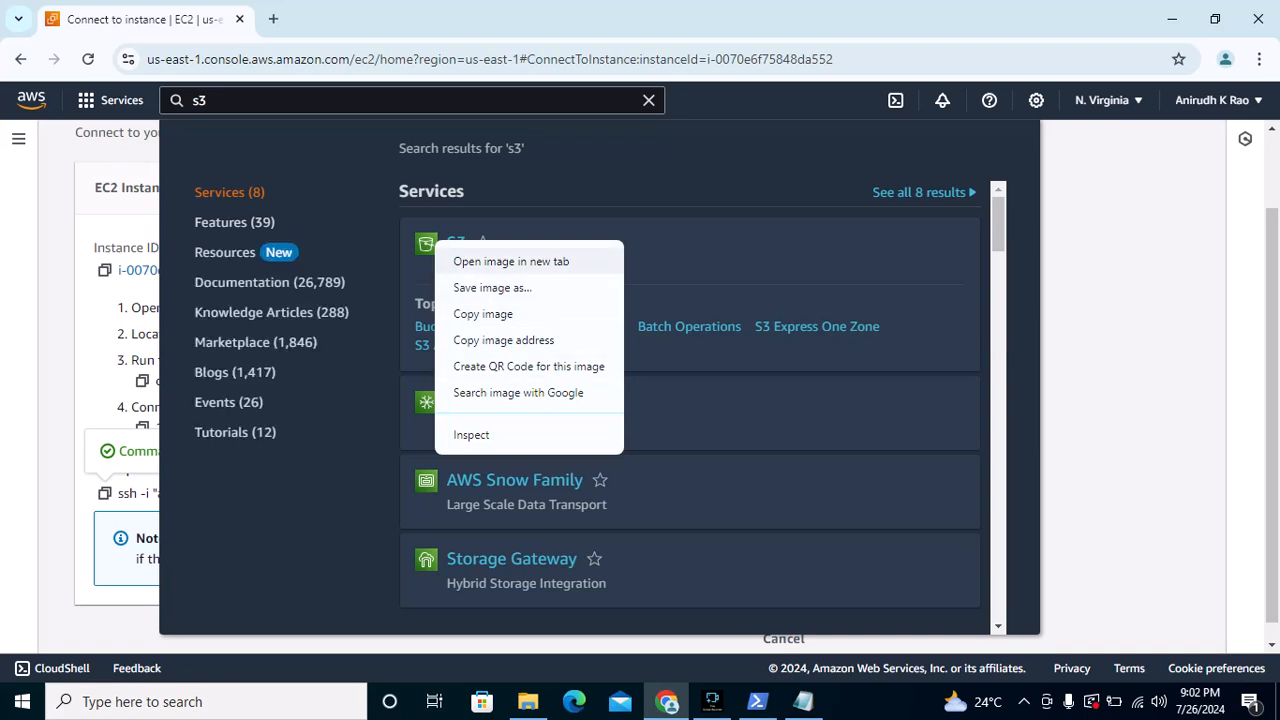
{"action": "left_click", "coordinate": [511, 261]}
{"action": "right_click", "coordinate": [462, 244]}
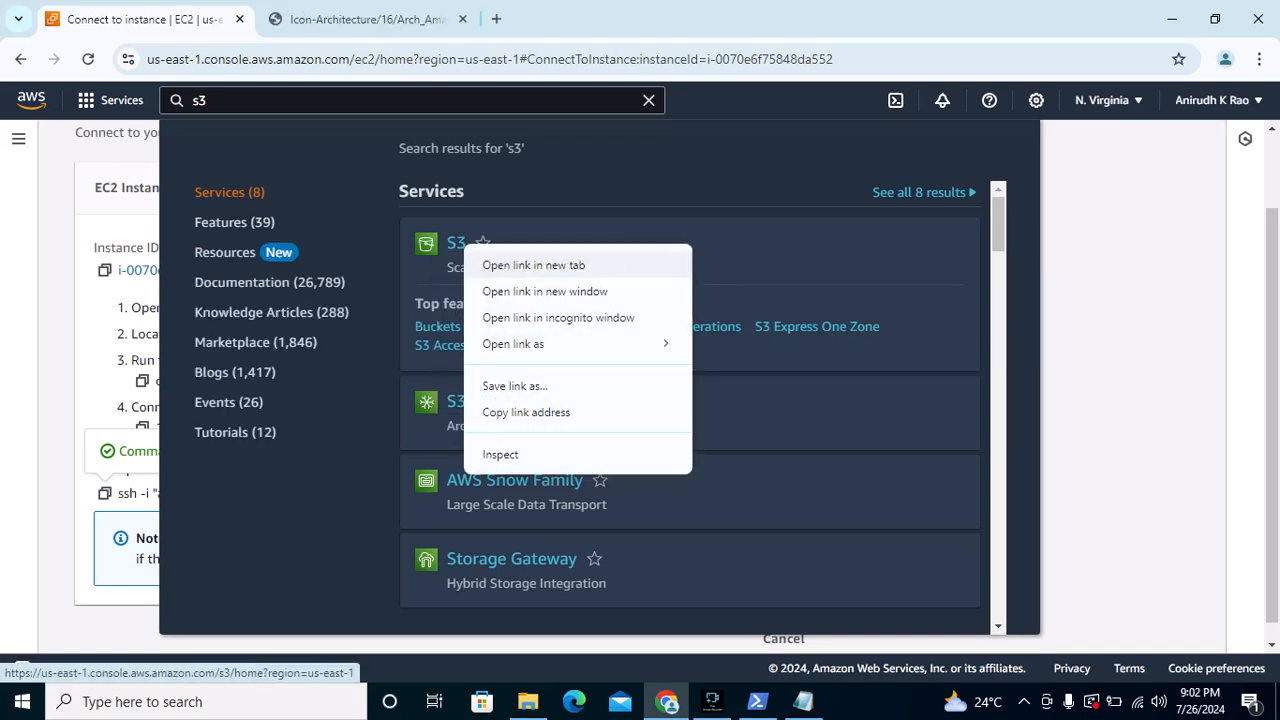
{"action": "left_click", "coordinate": [533, 265]}
{"action": "left_click", "coordinate": [378, 19]}
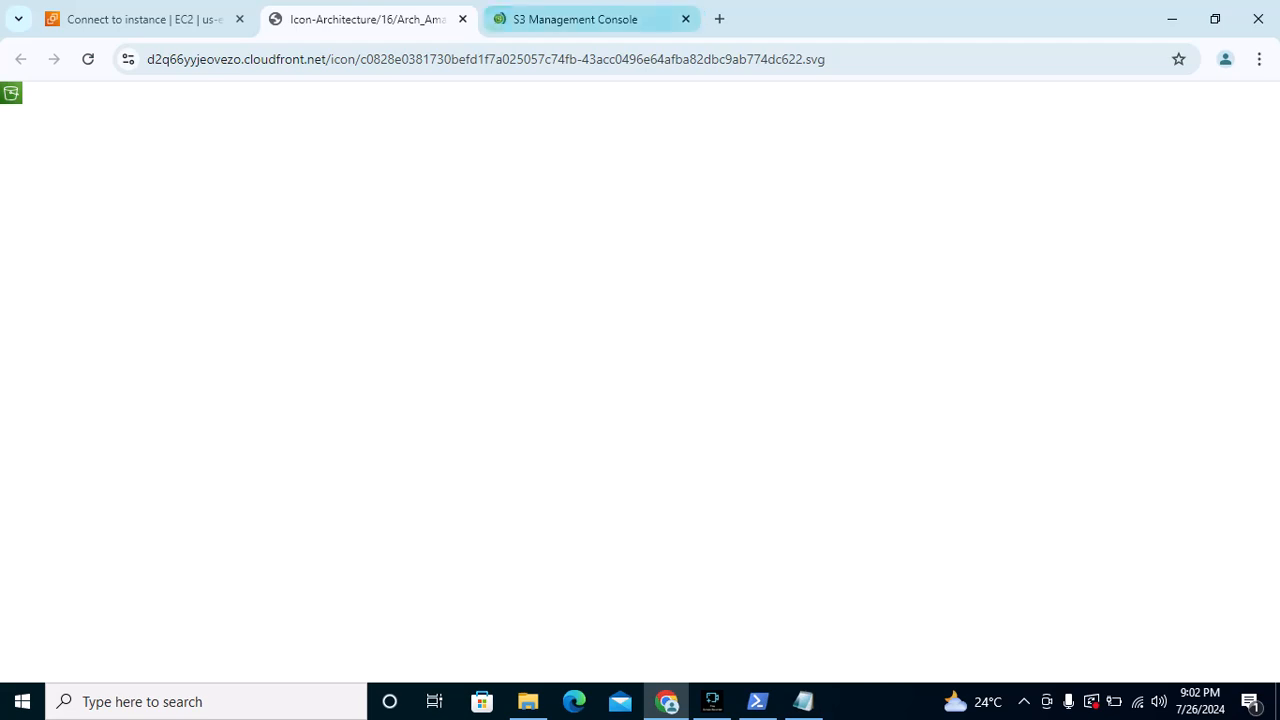
{"action": "left_click", "coordinate": [462, 19]}
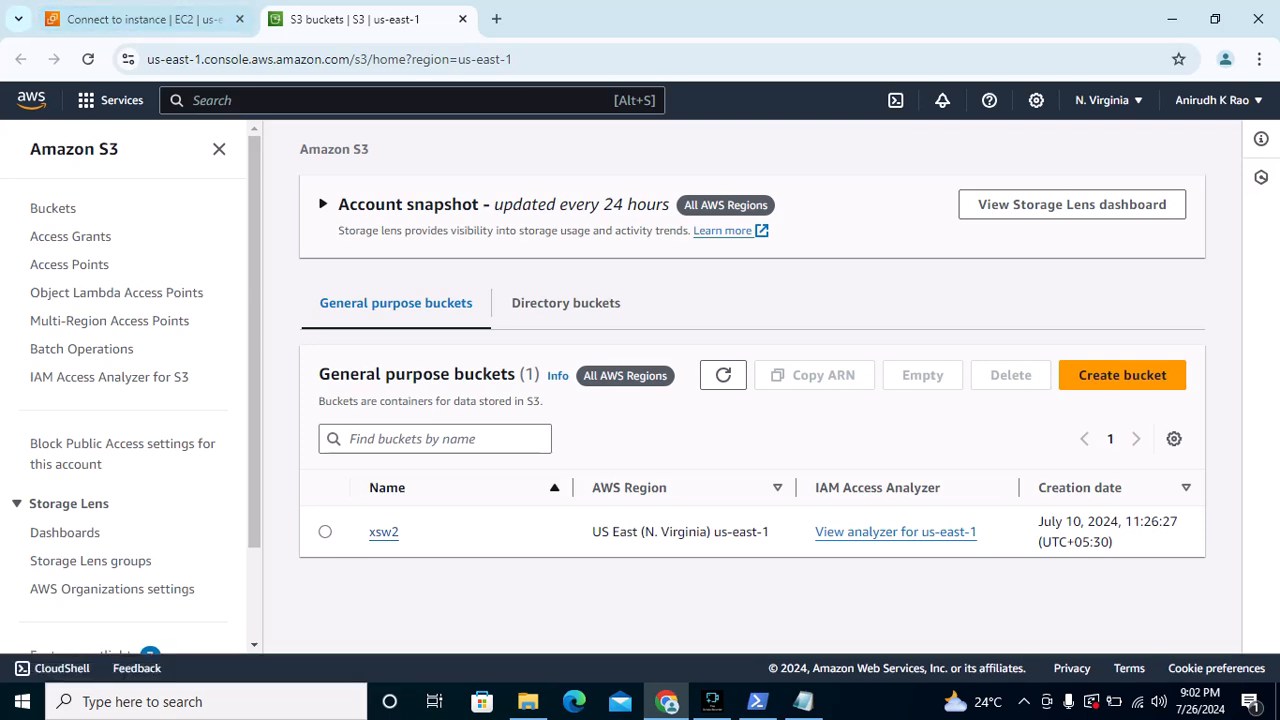
Switch back to PowerShell and try to upload the test file from lin-pri with aws s3 cp hello.txt s3://xsw2
{"action": "left_click", "coordinate": [757, 701]}
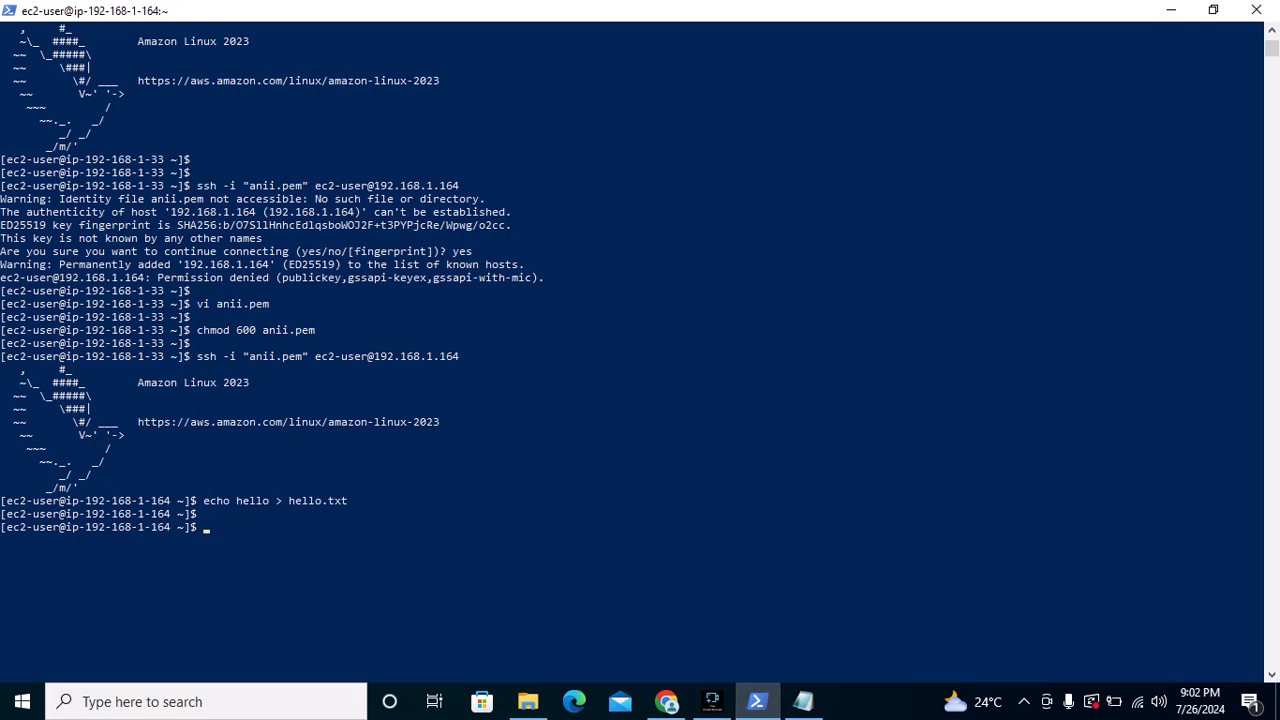
{"action": "type", "text": "aws"}
{"action": "type", "text": " cp"}
{"action": "key", "text": "BackSpace"}
{"action": "key", "text": "BackSpace"}
{"action": "key", "text": "BackSpace"}
{"action": "type", "text": "s3 cp hello.txt"}
{"action": "type", "text": "3://xsw2"}
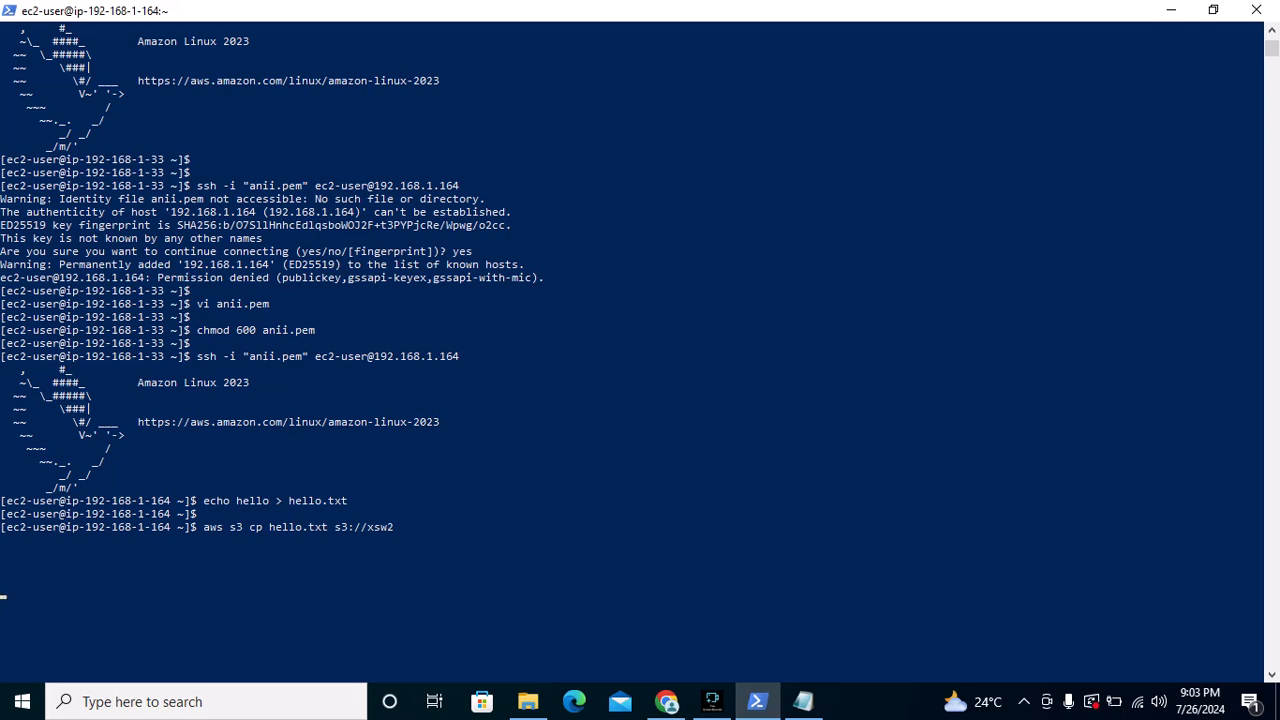
{"action": "left_click_drag", "start_coordinate": [20, 540], "coordinate": [118, 605]}
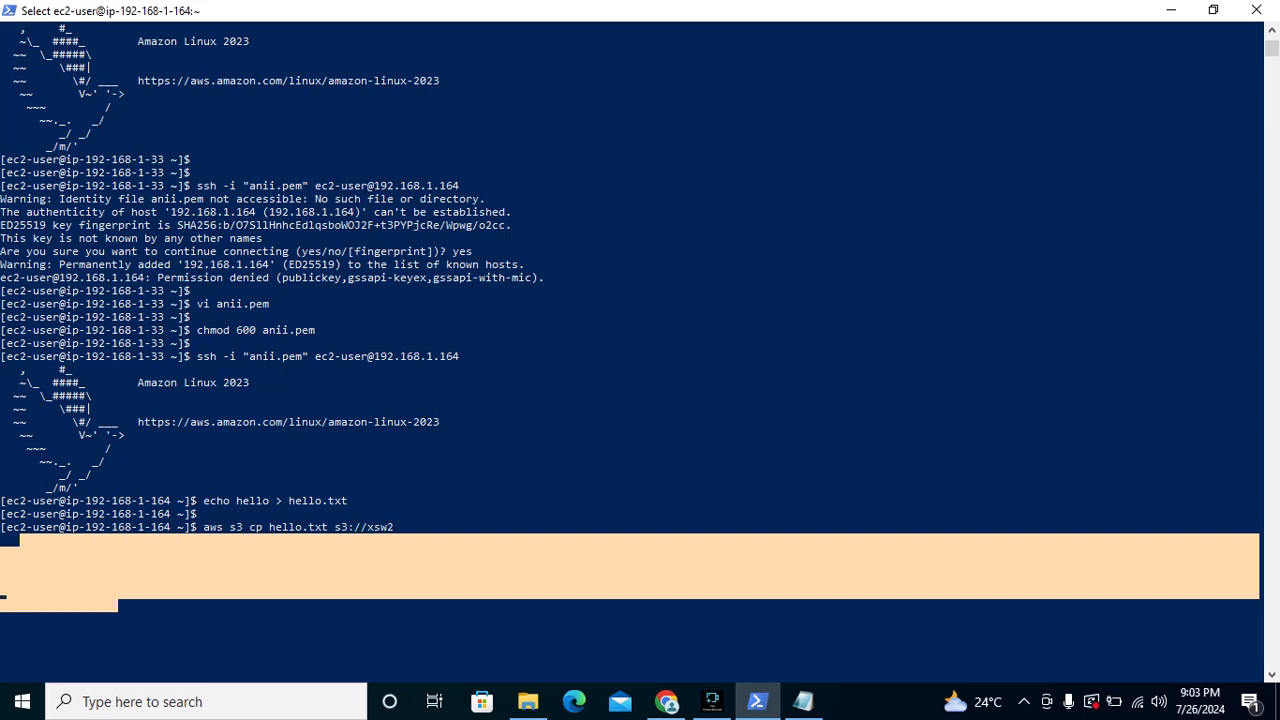
{"action": "left_click", "coordinate": [449, 619]}
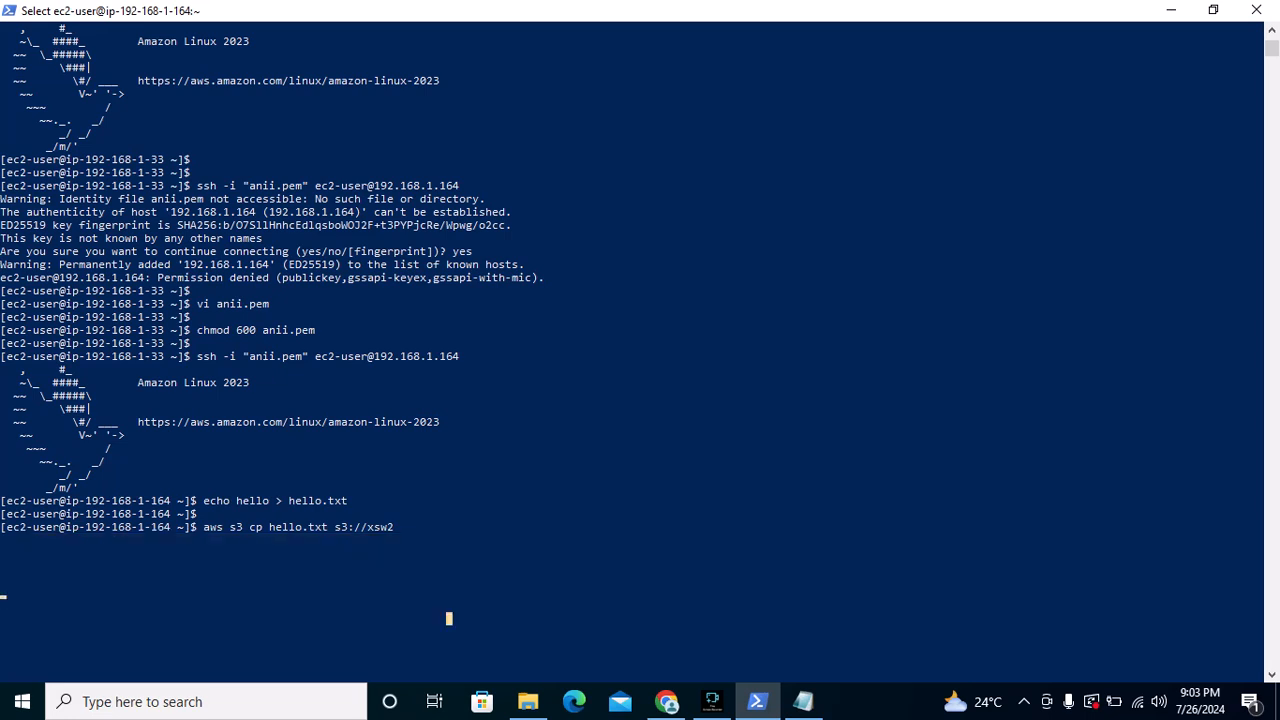
{"action": "left_click_drag", "start_coordinate": [4, 540], "coordinate": [380, 592]}
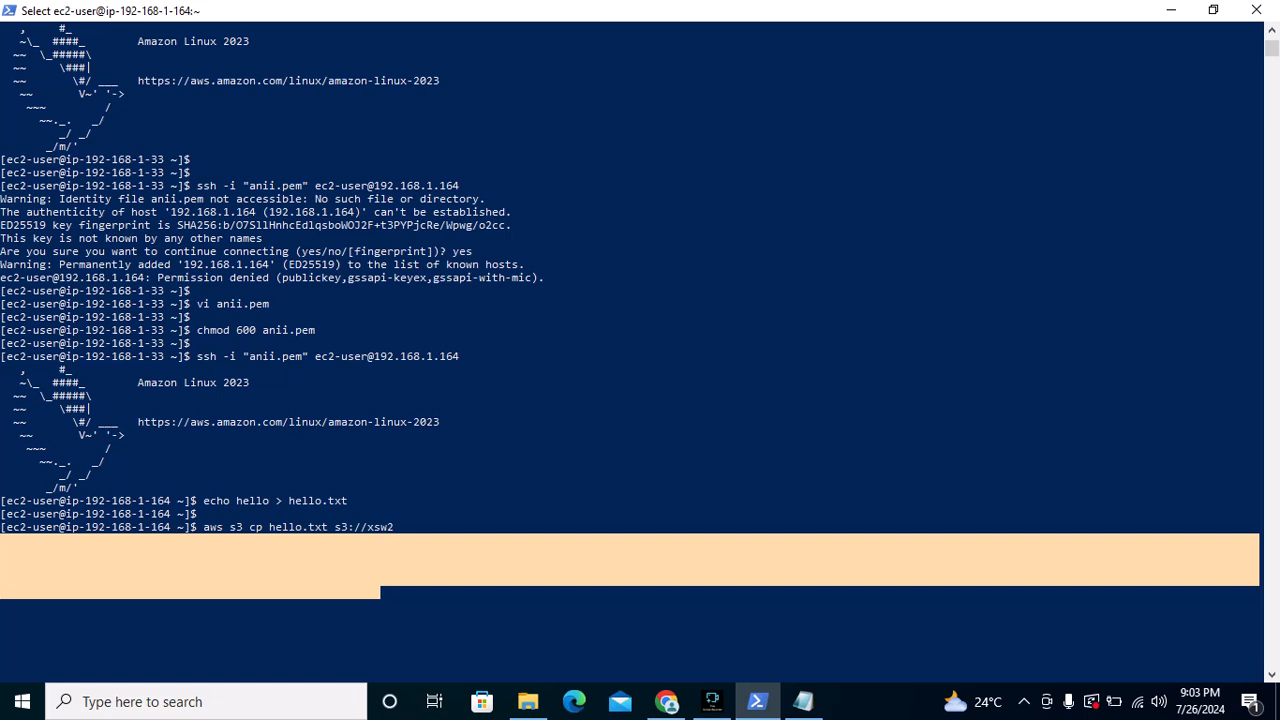
{"action": "left_click", "coordinate": [403, 487]}
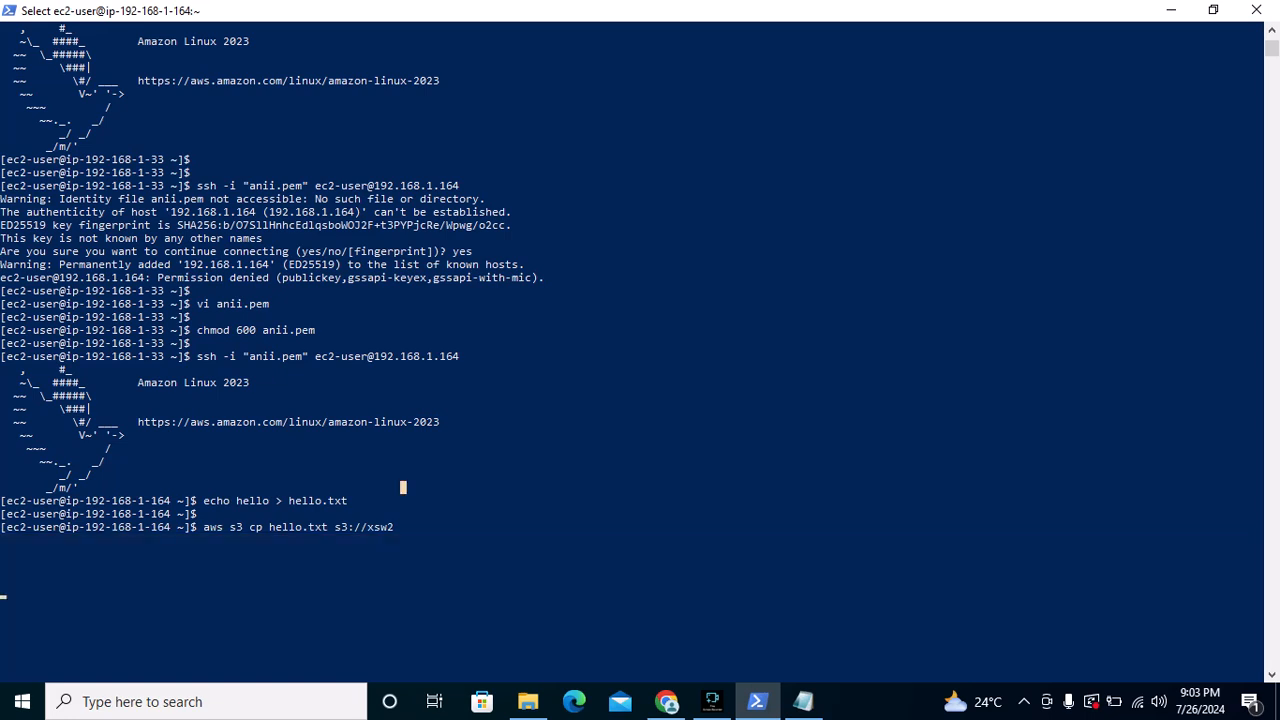
{"action": "left_click_drag", "start_coordinate": [203, 527], "coordinate": [394, 527]}
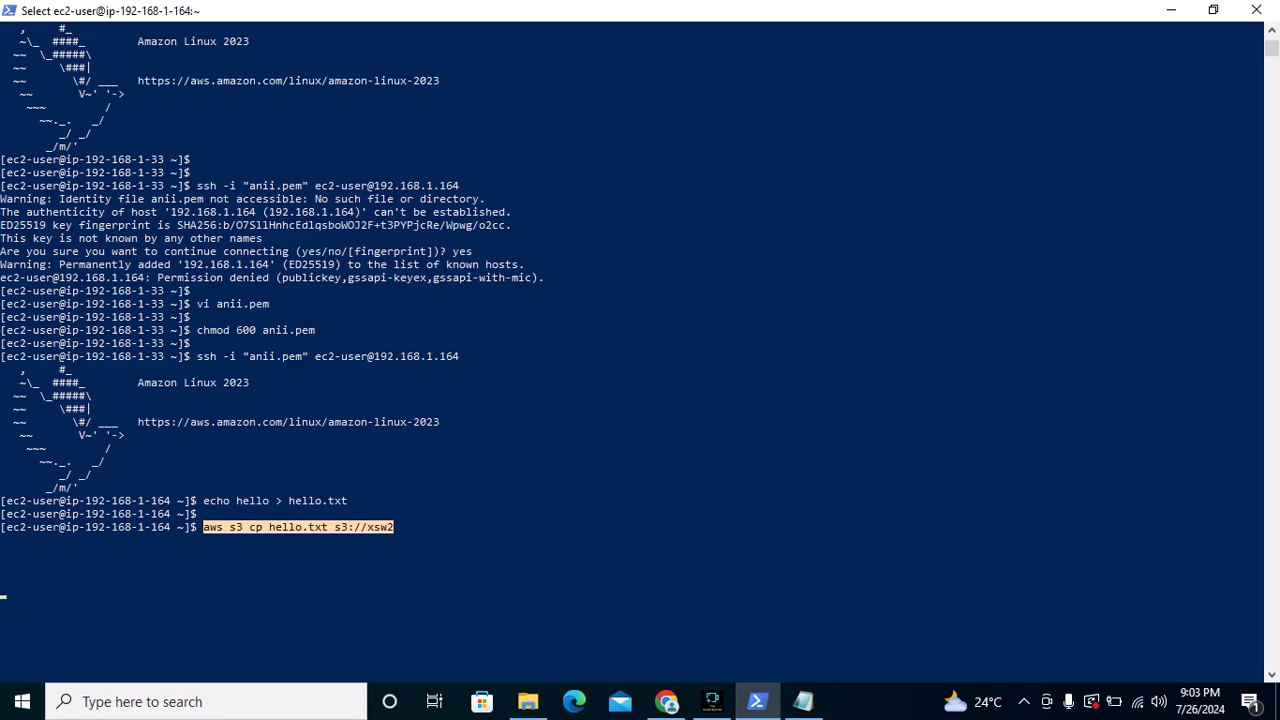
{"action": "left_click", "coordinate": [266, 566]}
{"action": "left_click", "coordinate": [193, 448]}
{"action": "scroll", "coordinate": [193, 448], "scroll_direction": "up", "scroll_amount": 4}
{"action": "scroll", "coordinate": [193, 448], "scroll_direction": "down", "scroll_amount": 11}
{"action": "scroll", "coordinate": [193, 448], "scroll_direction": "up", "scroll_amount": 4}
Return to Chrome, search the AWS services for vpc, and open the VPC console in a separate browser tab
{"action": "left_click", "coordinate": [667, 702]}
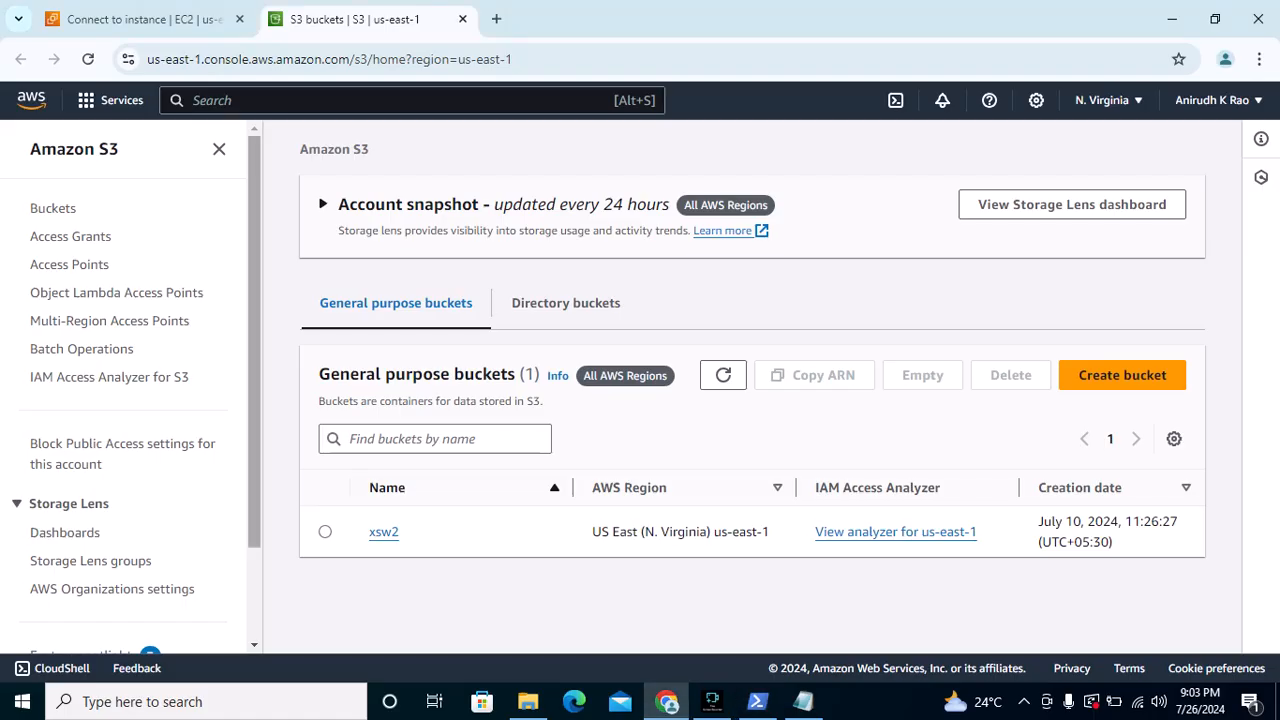
{"action": "type", "text": "vpc"}
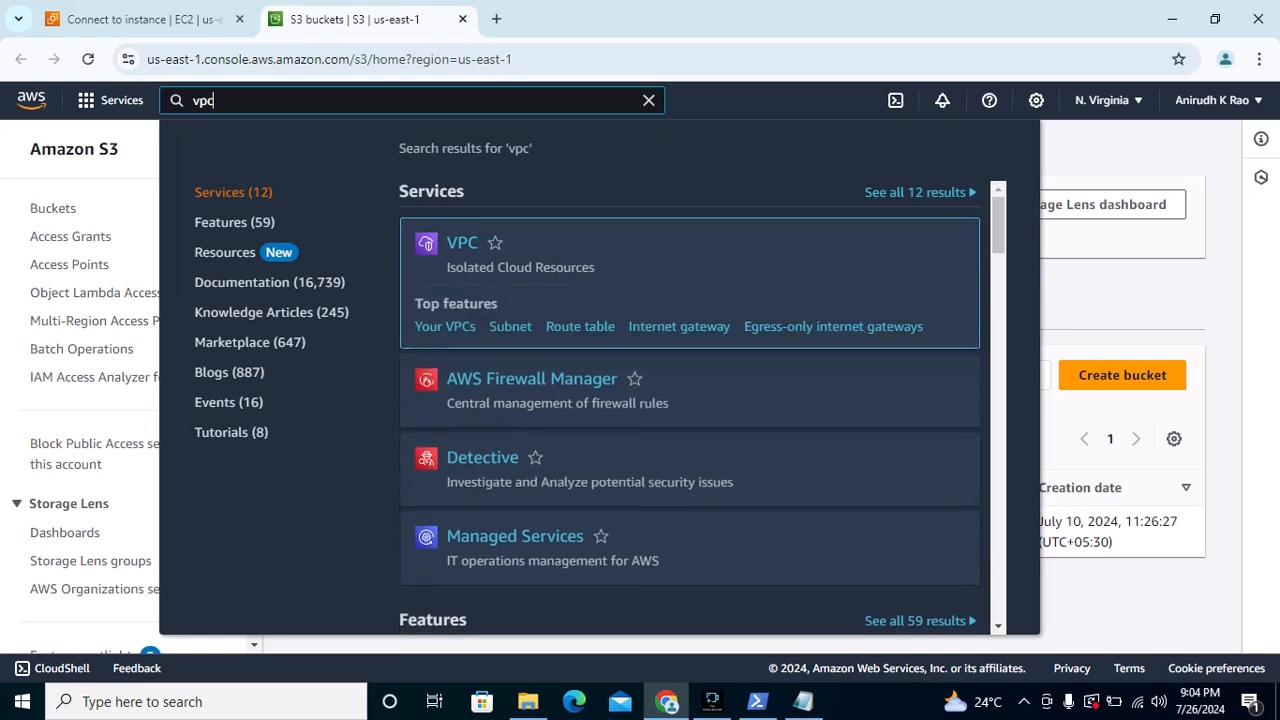
{"action": "right_click", "coordinate": [460, 243]}
{"action": "left_click", "coordinate": [525, 256]}
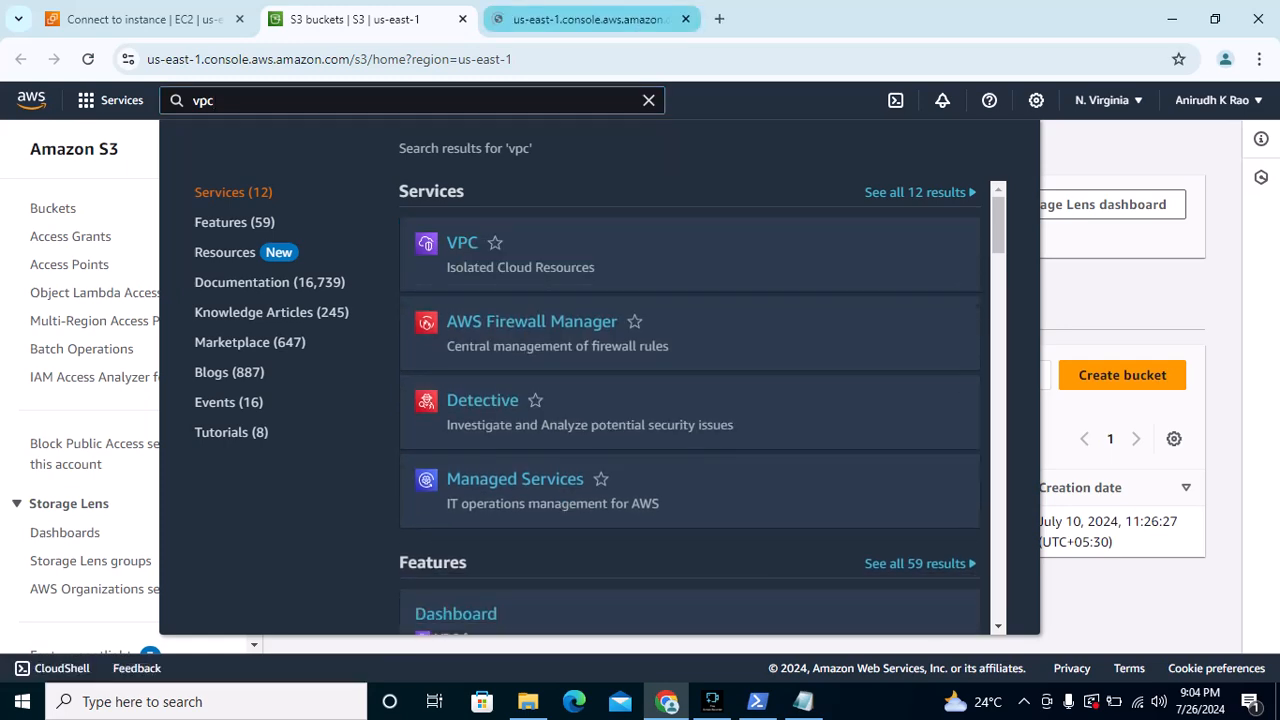
{"action": "left_click", "coordinate": [1120, 285]}
{"action": "left_click", "coordinate": [590, 19]}
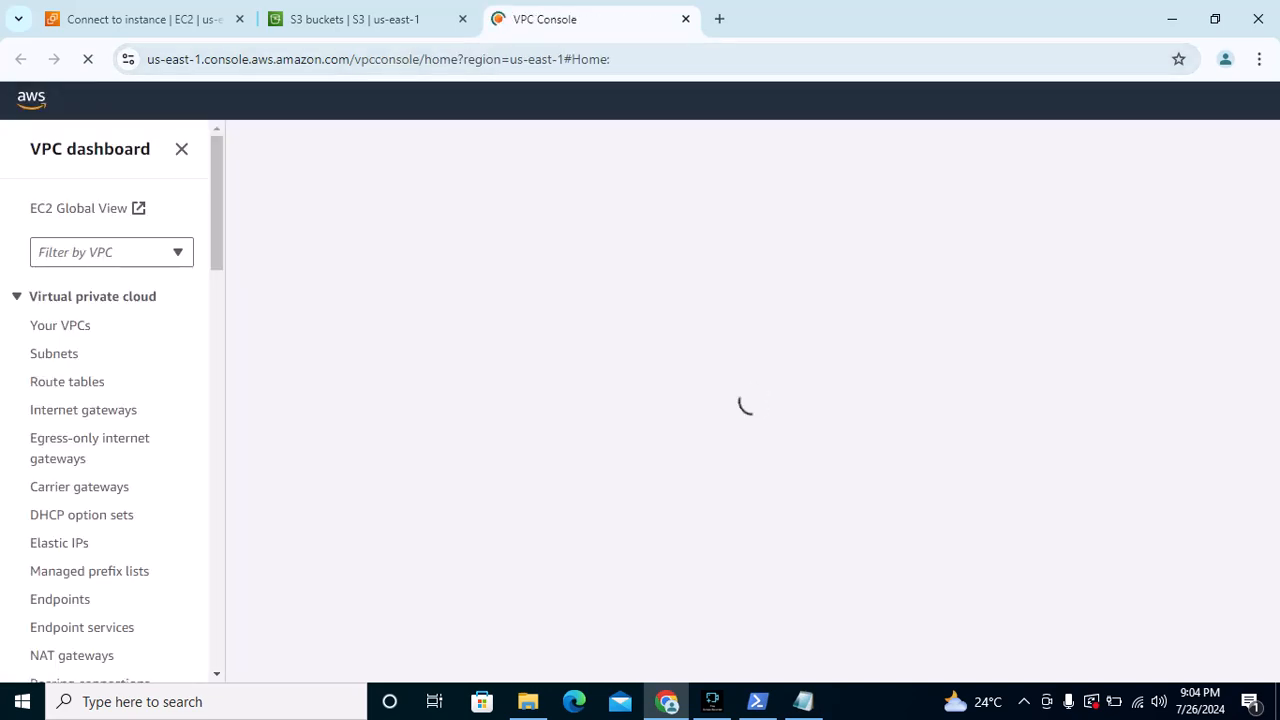
Open the VPC Endpoints page and start creating an endpoint with the name tag pri-endpoint
{"action": "scroll", "coordinate": [64, 505], "scroll_direction": "down", "scroll_amount": 1}
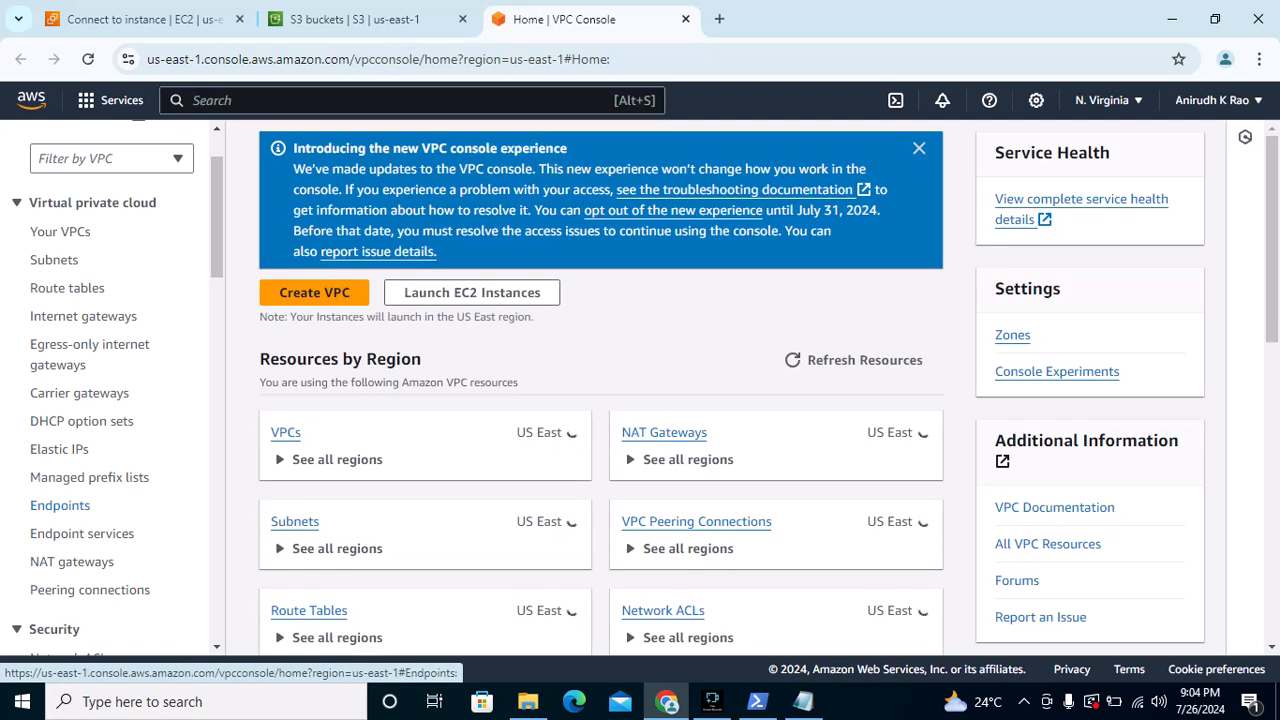
{"action": "left_click", "coordinate": [60, 505]}
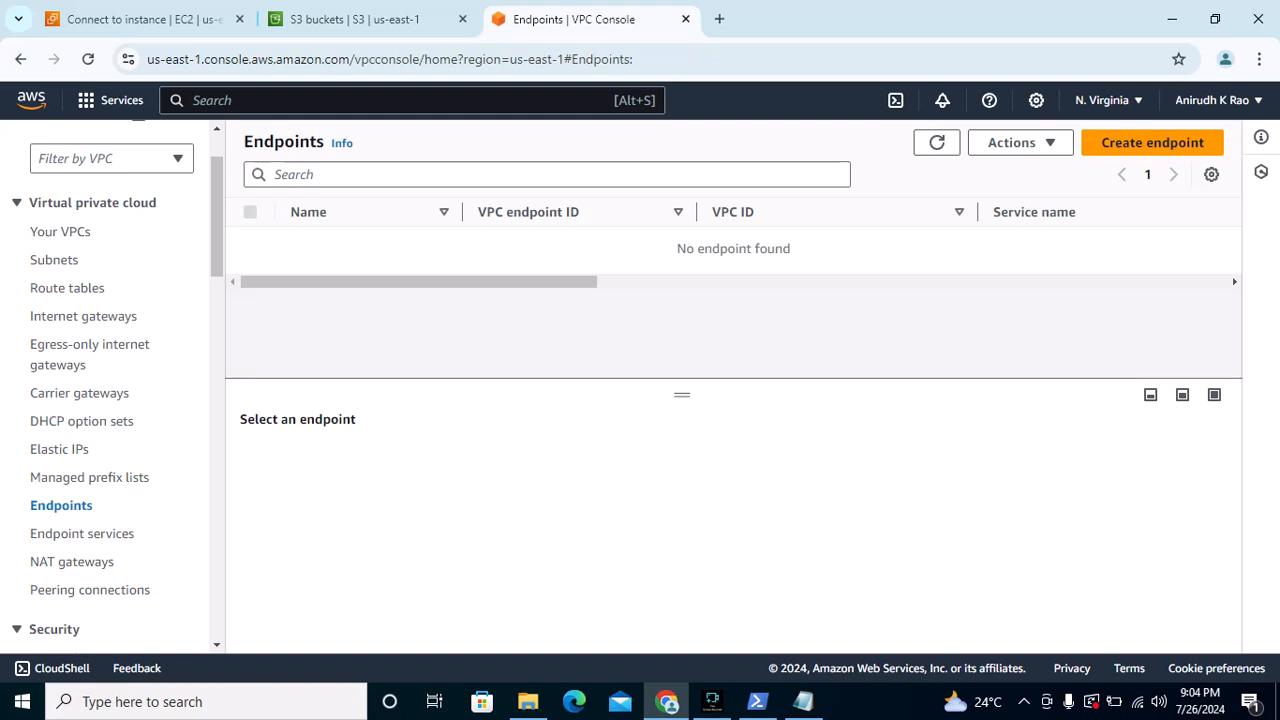
{"action": "left_click", "coordinate": [740, 282]}
{"action": "left_click_drag", "start_coordinate": [740, 282], "coordinate": [424, 282]}
{"action": "left_click", "coordinate": [1152, 142]}
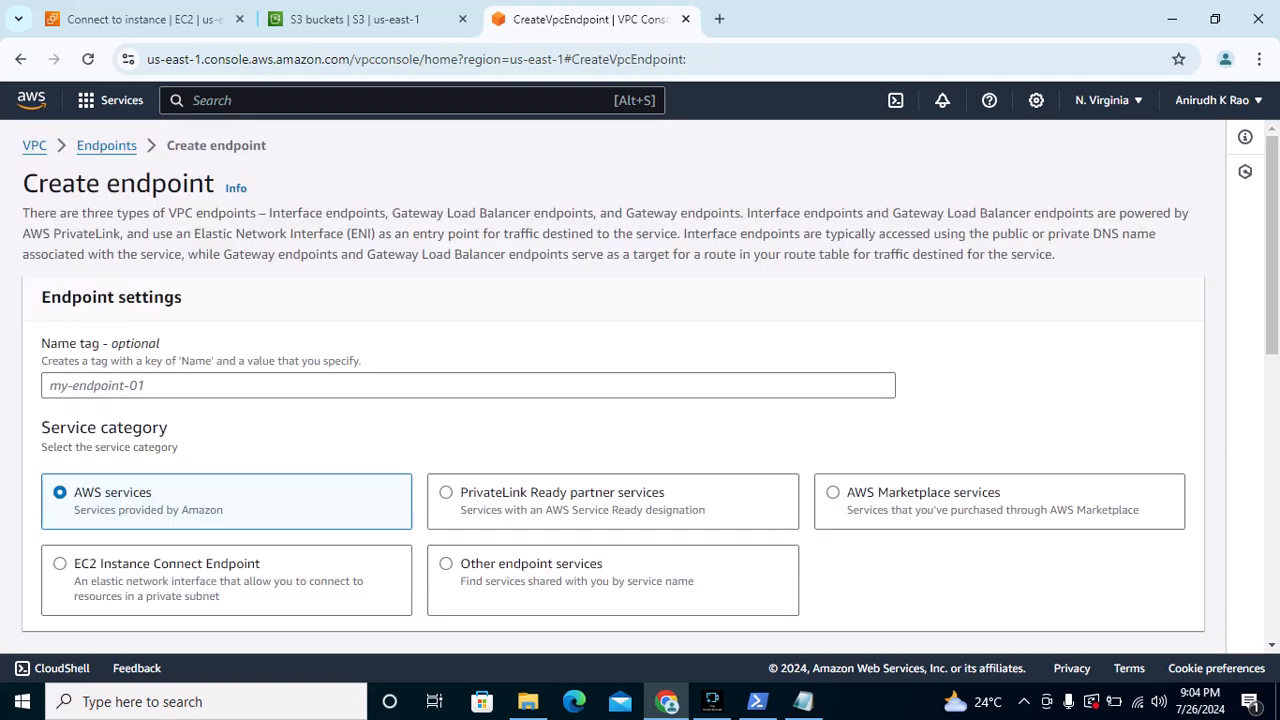
{"action": "left_click", "coordinate": [468, 385]}
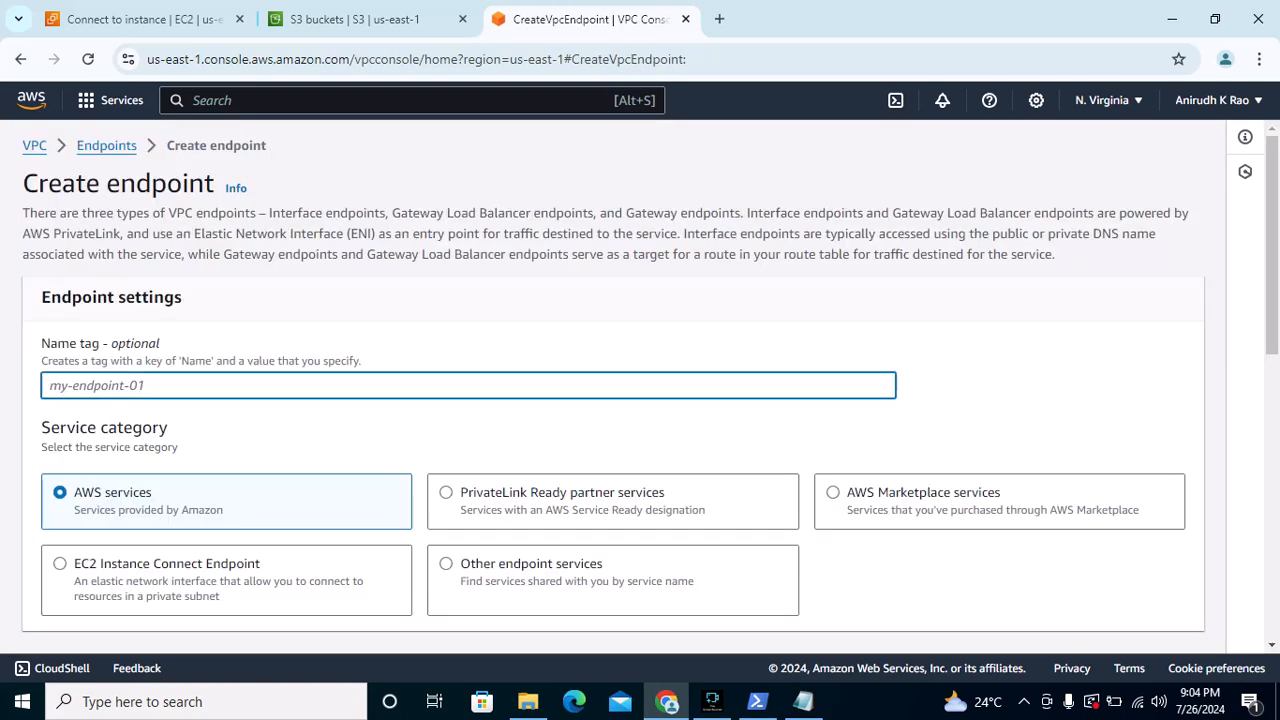
{"action": "type", "text": "pri-endpoint"}
Search the endpoint services for s3 and filter them by service name com.amazonaws.s3-global.accesspoint
{"action": "scroll", "coordinate": [57, 390], "scroll_direction": "down", "scroll_amount": 2}
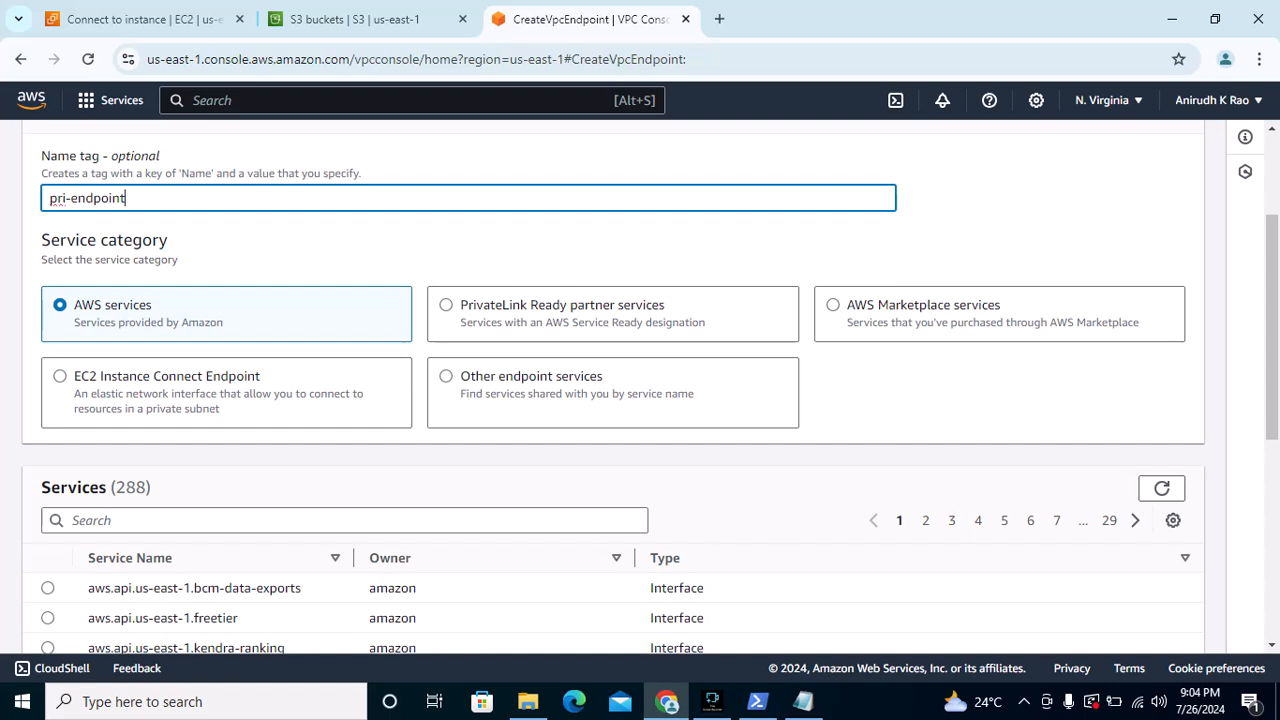
{"action": "scroll", "coordinate": [57, 199], "scroll_direction": "down", "scroll_amount": 1}
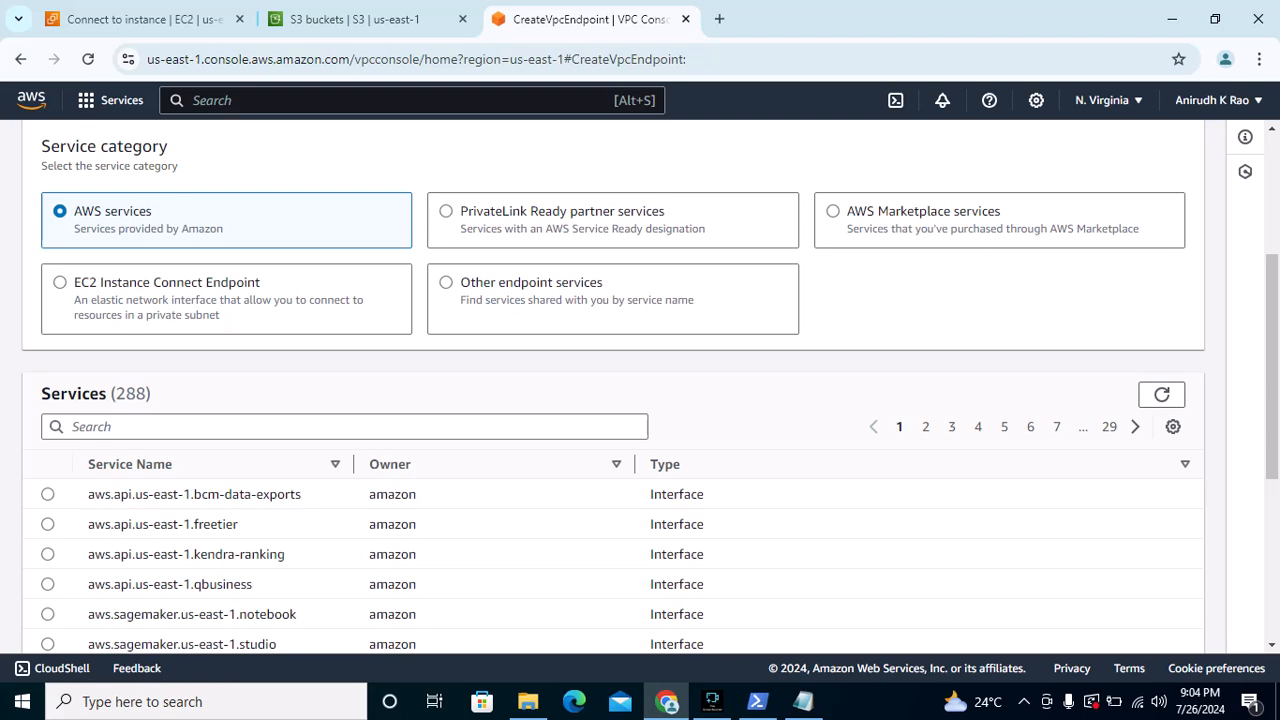
{"action": "scroll", "coordinate": [640, 388], "scroll_direction": "down", "scroll_amount": 2}
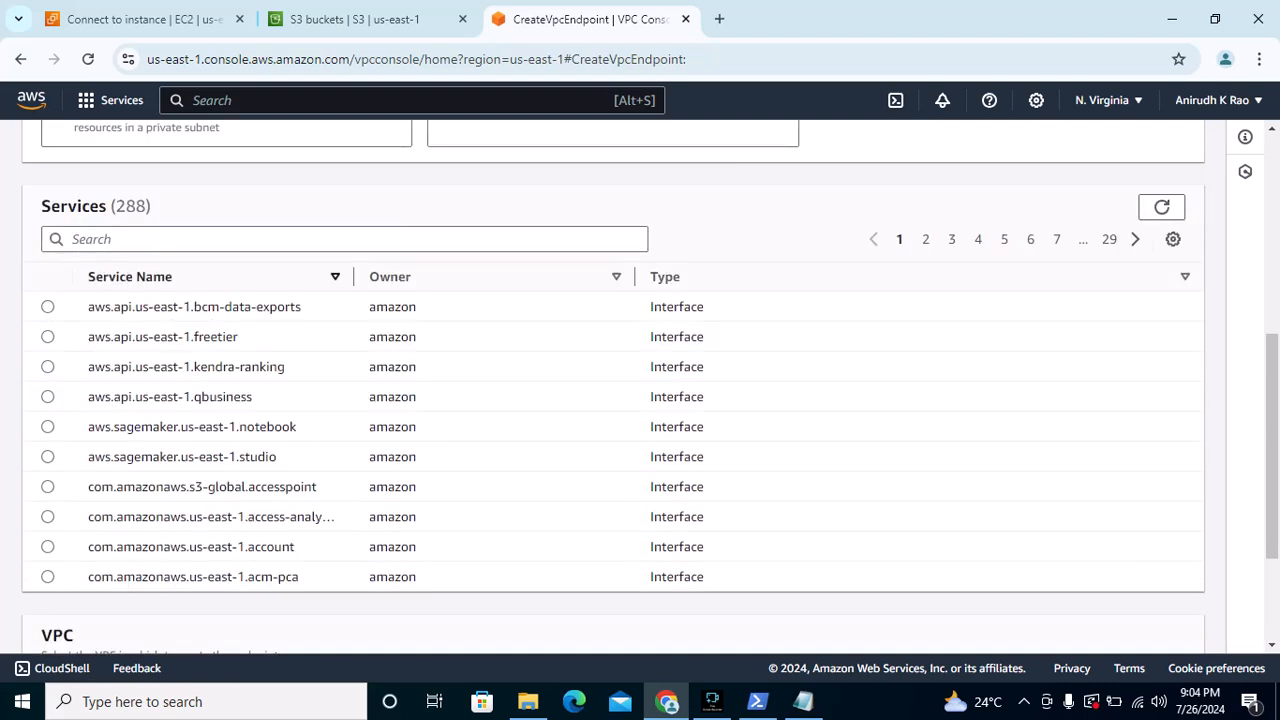
{"action": "left_click", "coordinate": [344, 239]}
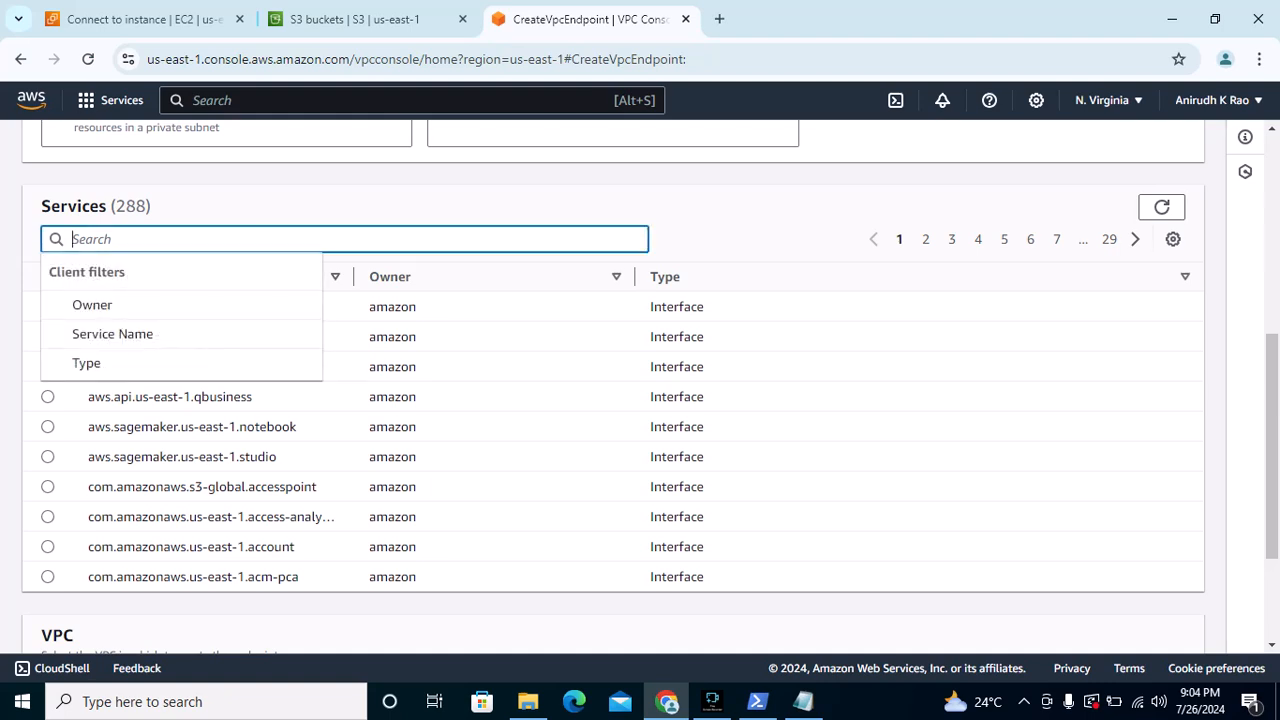
{"action": "type", "text": "s3"}
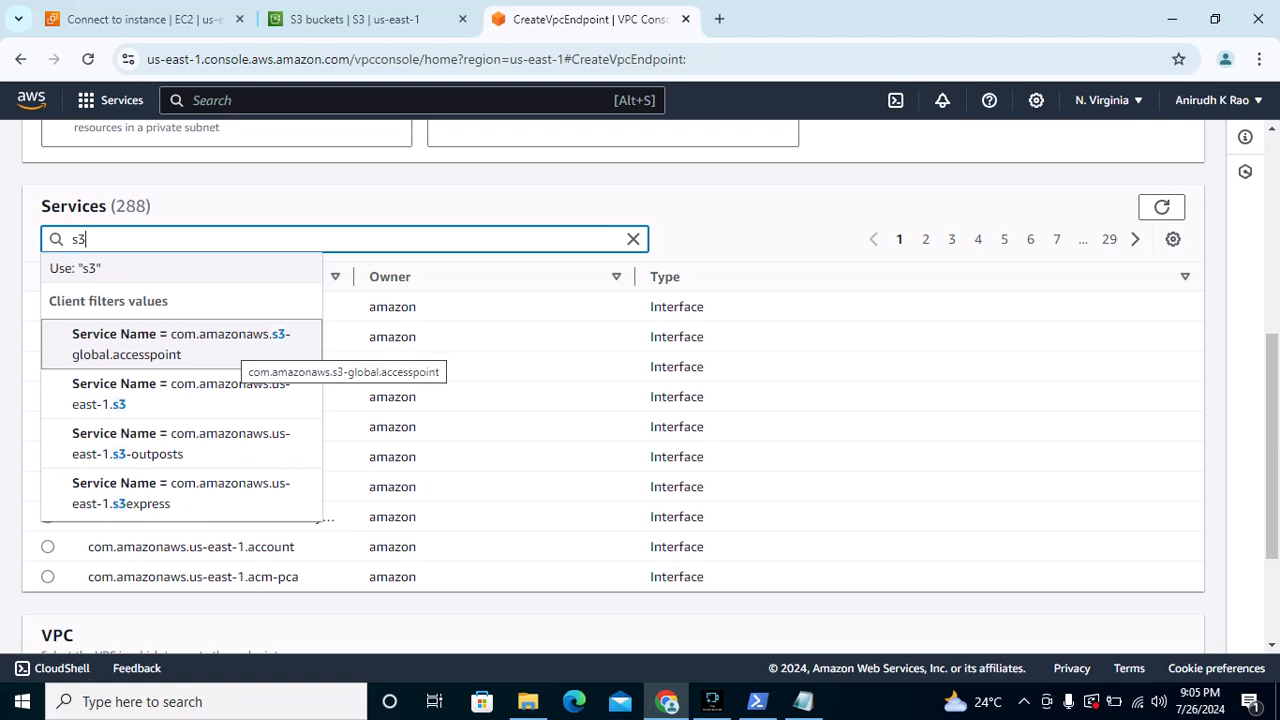
{"action": "left_click", "coordinate": [241, 343]}
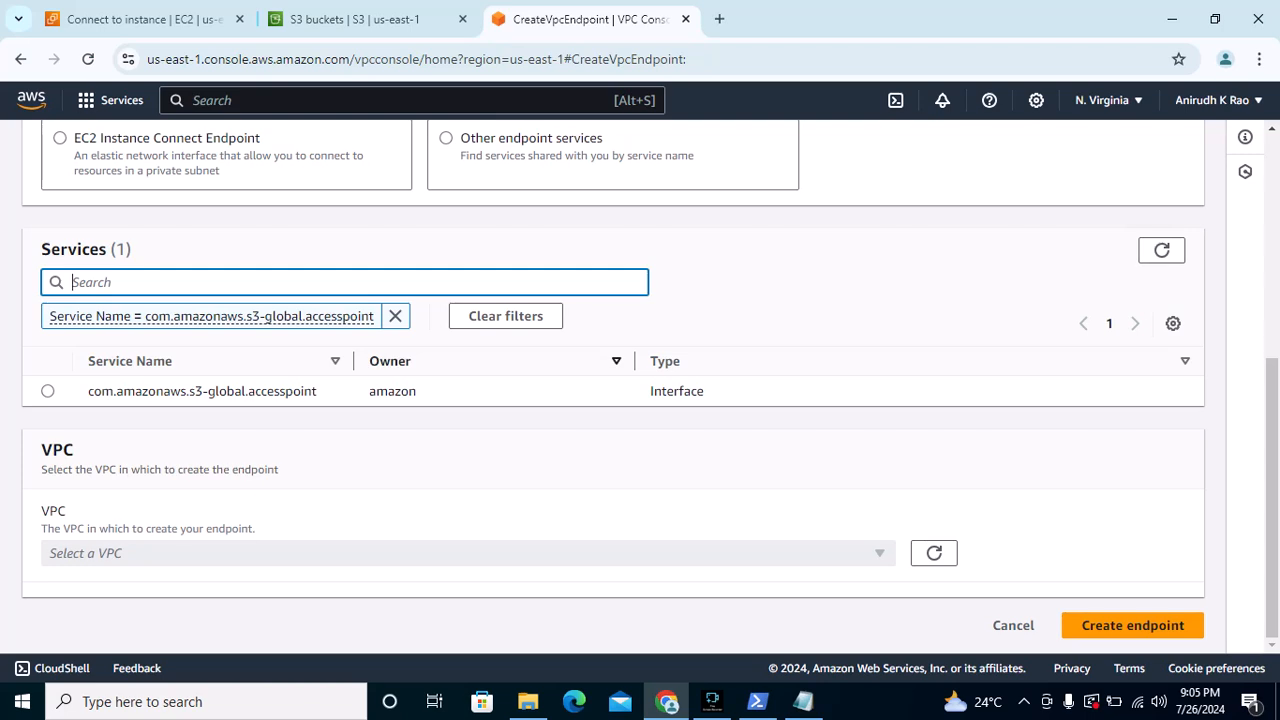
{"action": "left_click", "coordinate": [500, 361]}
{"action": "left_click", "coordinate": [665, 361]}
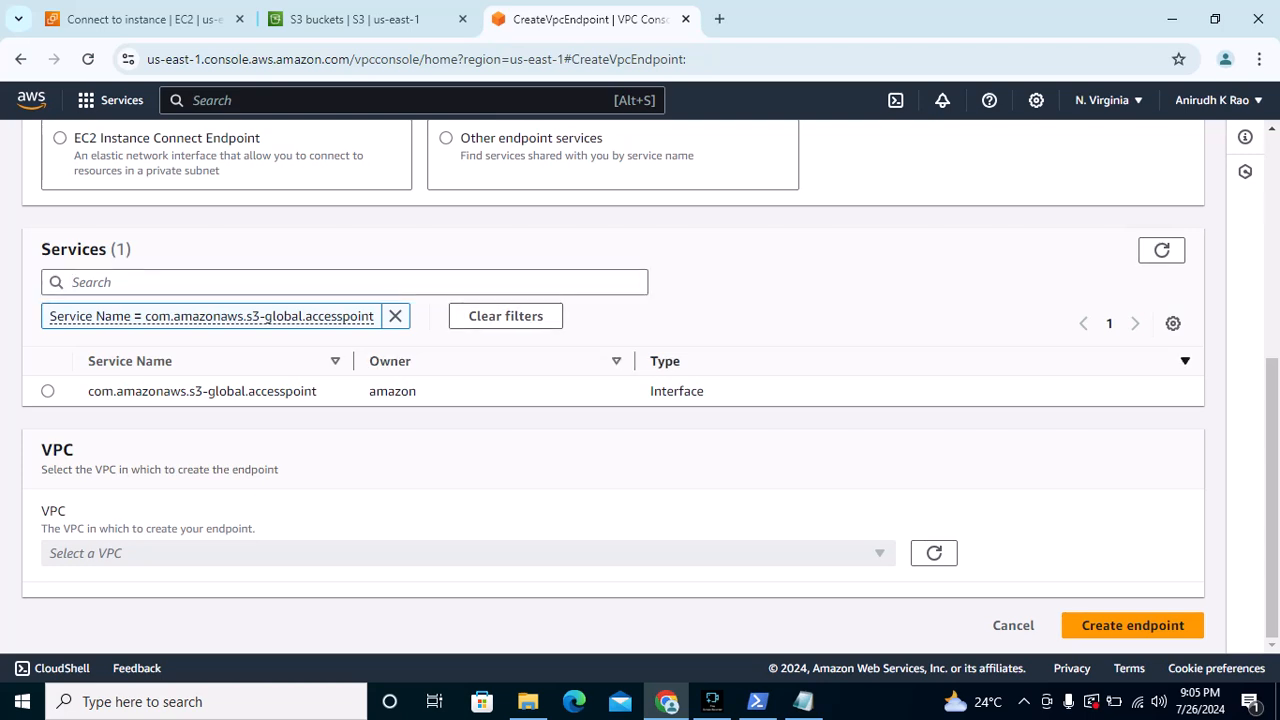
{"action": "left_click", "coordinate": [266, 316]}
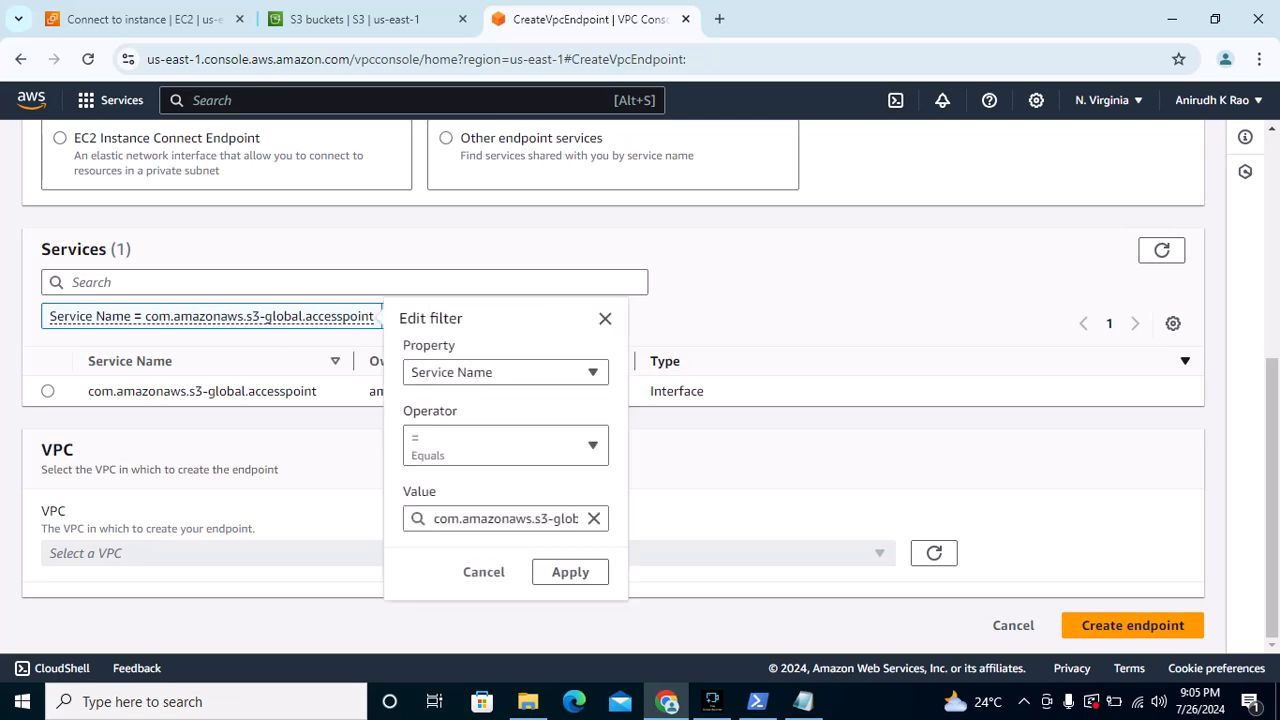
Filter the endpoint services by service name com.amazonaws.us-east-1.s3 and remove the com.amazonaws.s3-global.accesspoint filter
{"action": "left_click", "coordinate": [220, 282]}
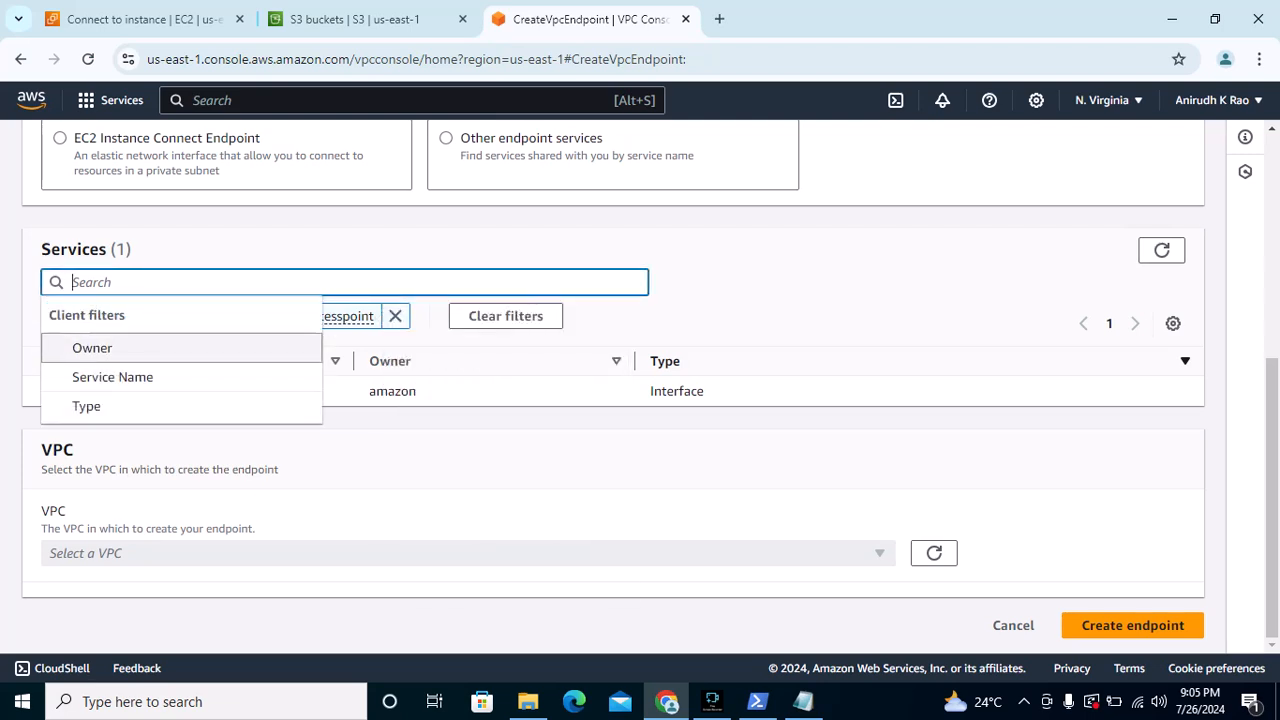
{"action": "type", "text": "s3"}
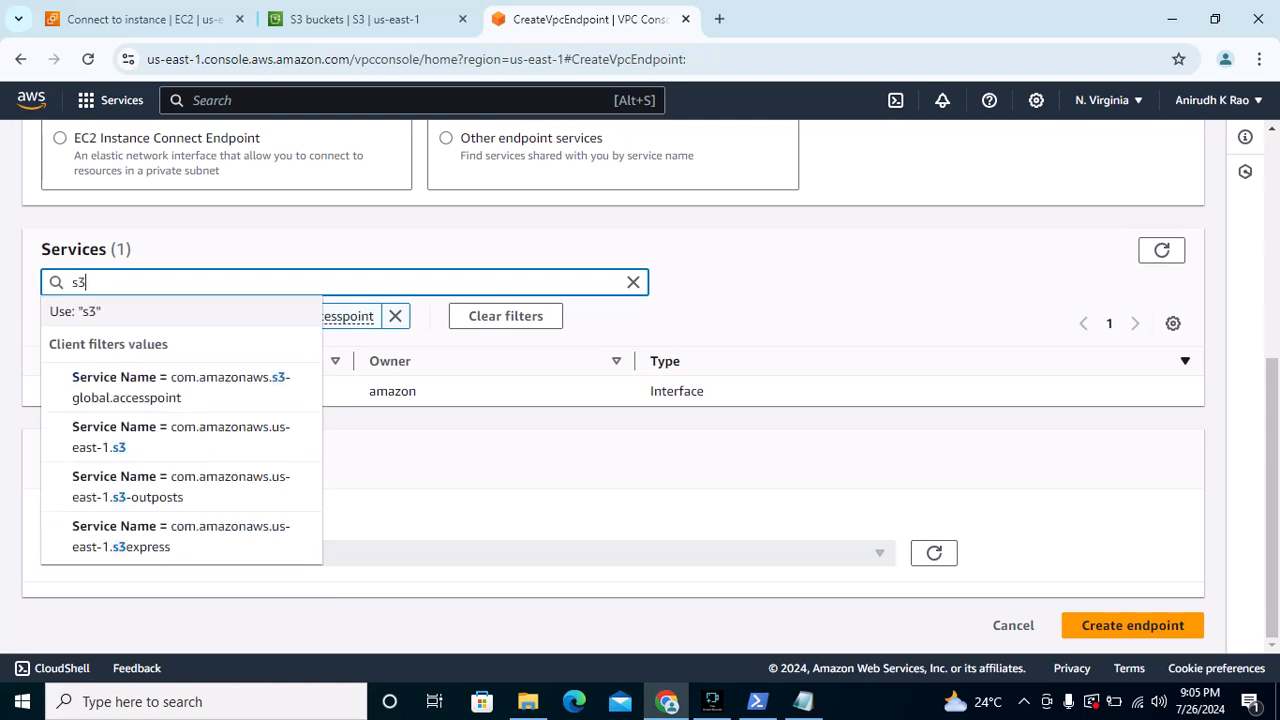
{"action": "key", "text": "Down"}
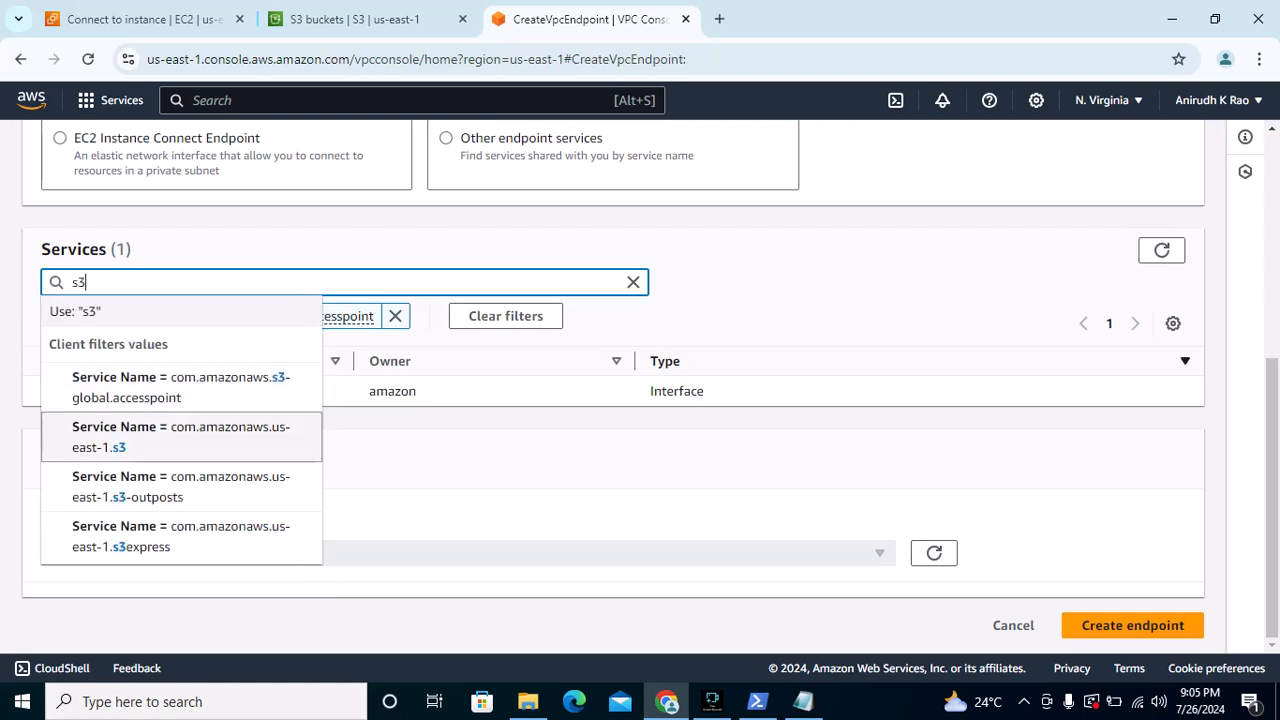
{"action": "key", "text": "Return"}
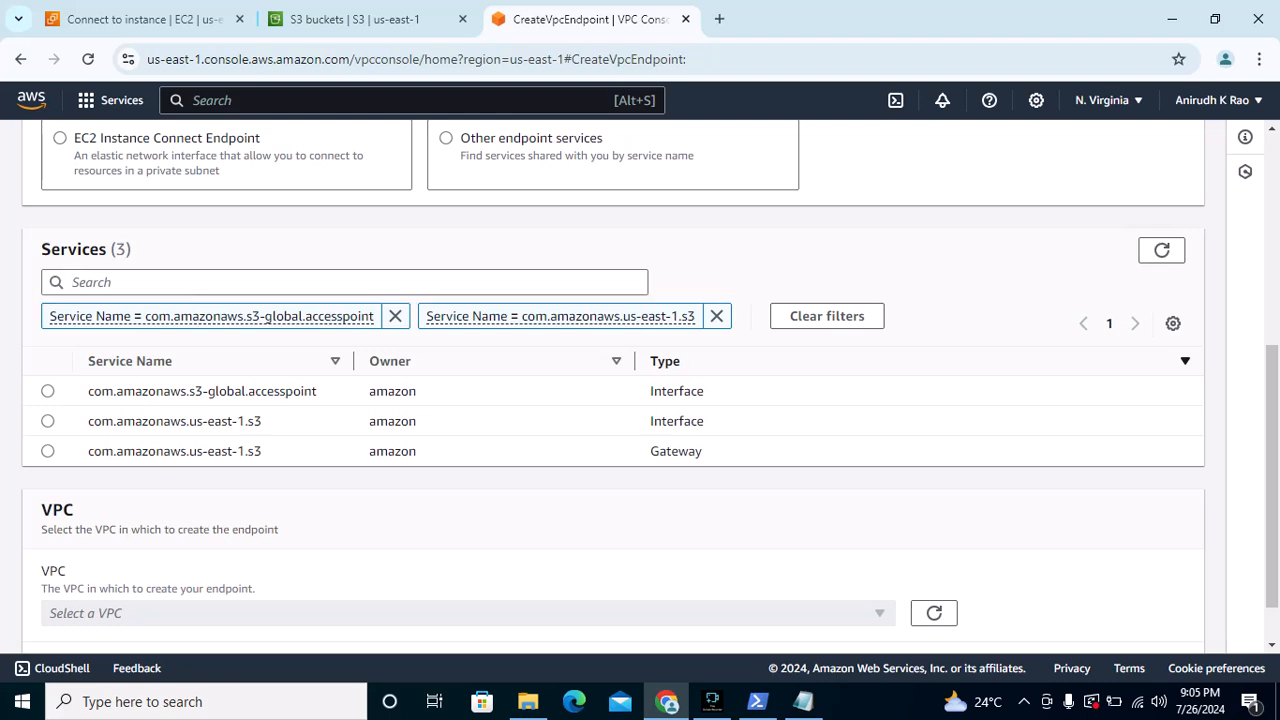
{"action": "left_click", "coordinate": [47, 421]}
{"action": "left_click", "coordinate": [47, 391]}
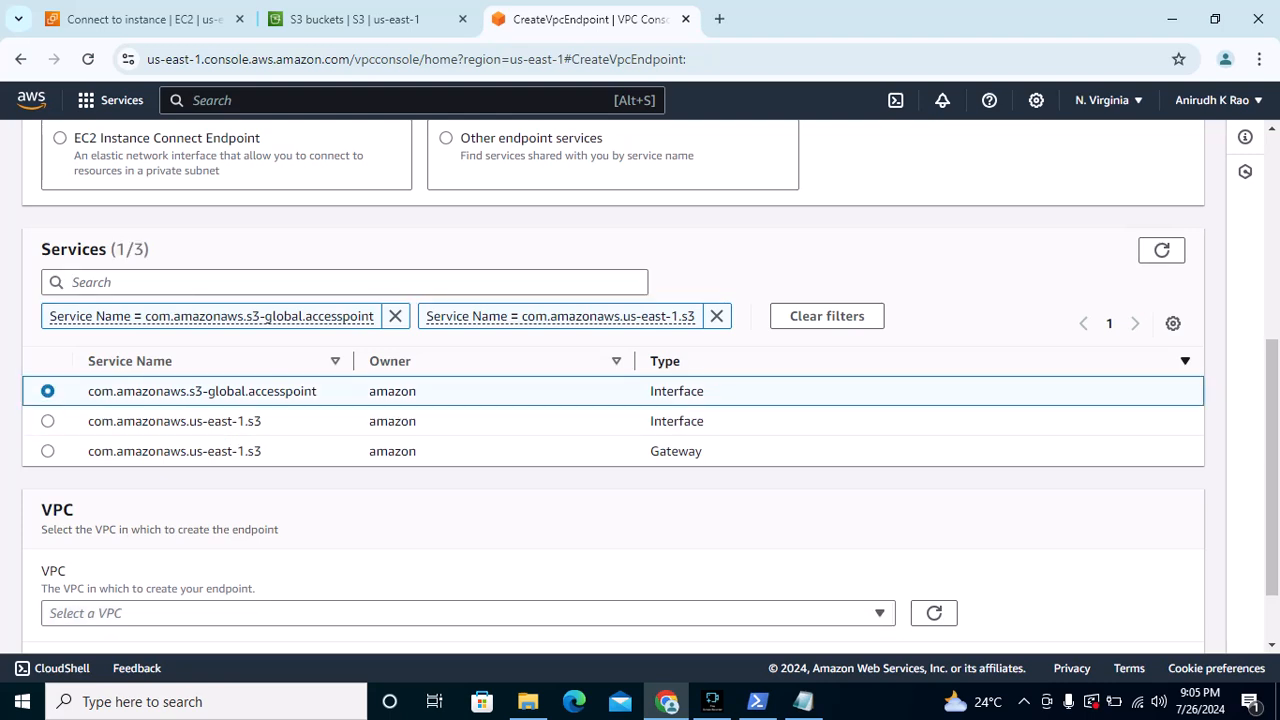
{"action": "left_click", "coordinate": [395, 316]}
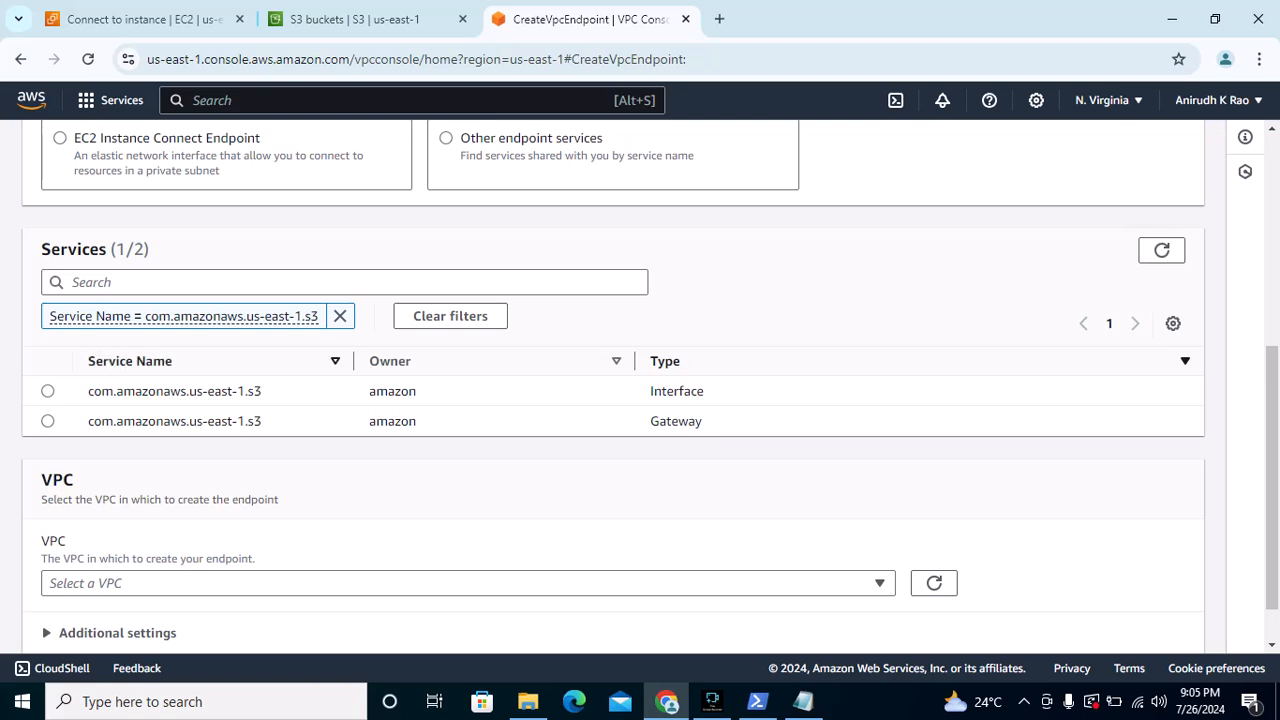
Apply the com.amazonaws.us-east-1.s3 service name filter again and select the service of type Gateway
{"action": "left_click", "coordinate": [160, 282]}
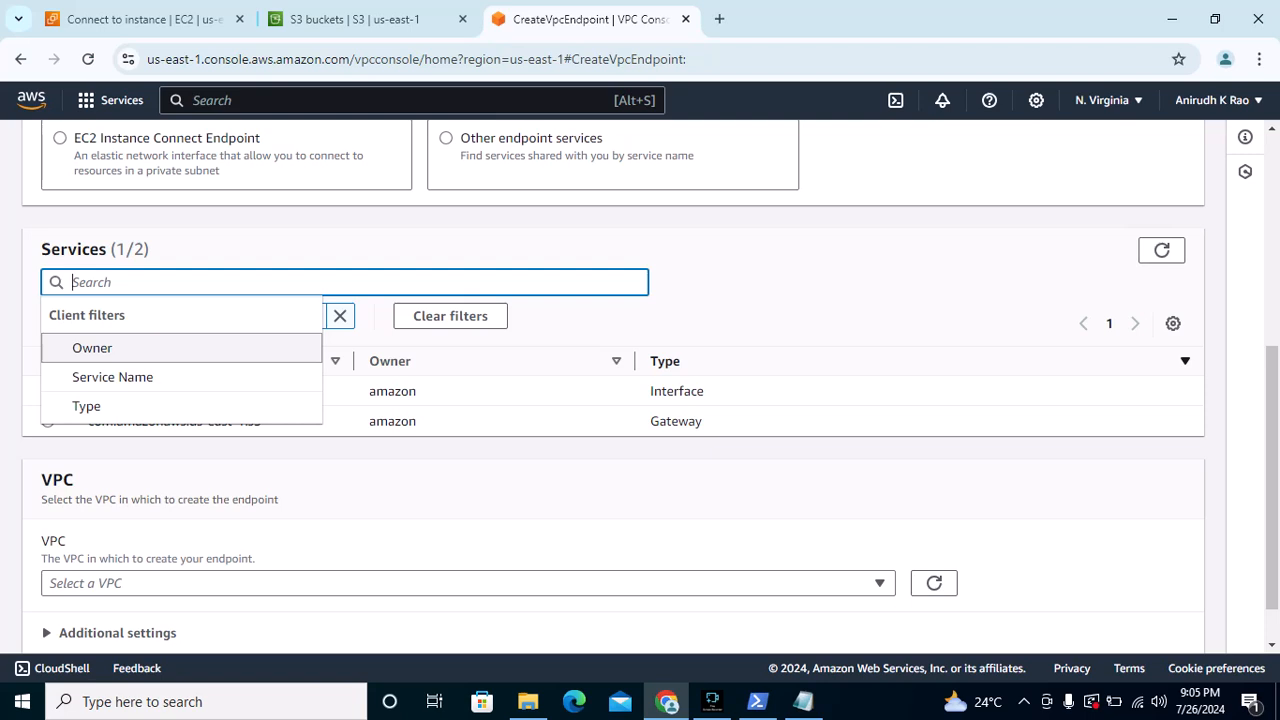
{"action": "type", "text": "s3"}
{"action": "key", "text": "Down"}
{"action": "key", "text": "Down"}
{"action": "key", "text": "Down"}
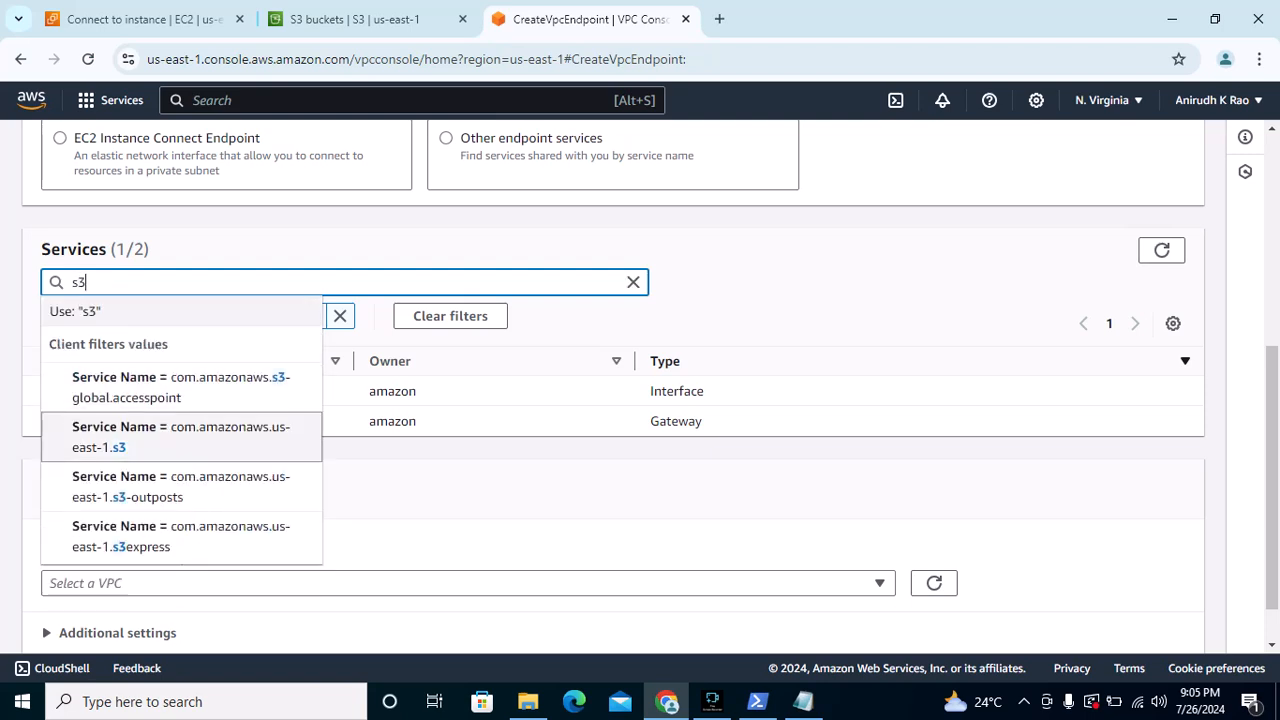
{"action": "key", "text": "Up"}
{"action": "key", "text": "Return"}
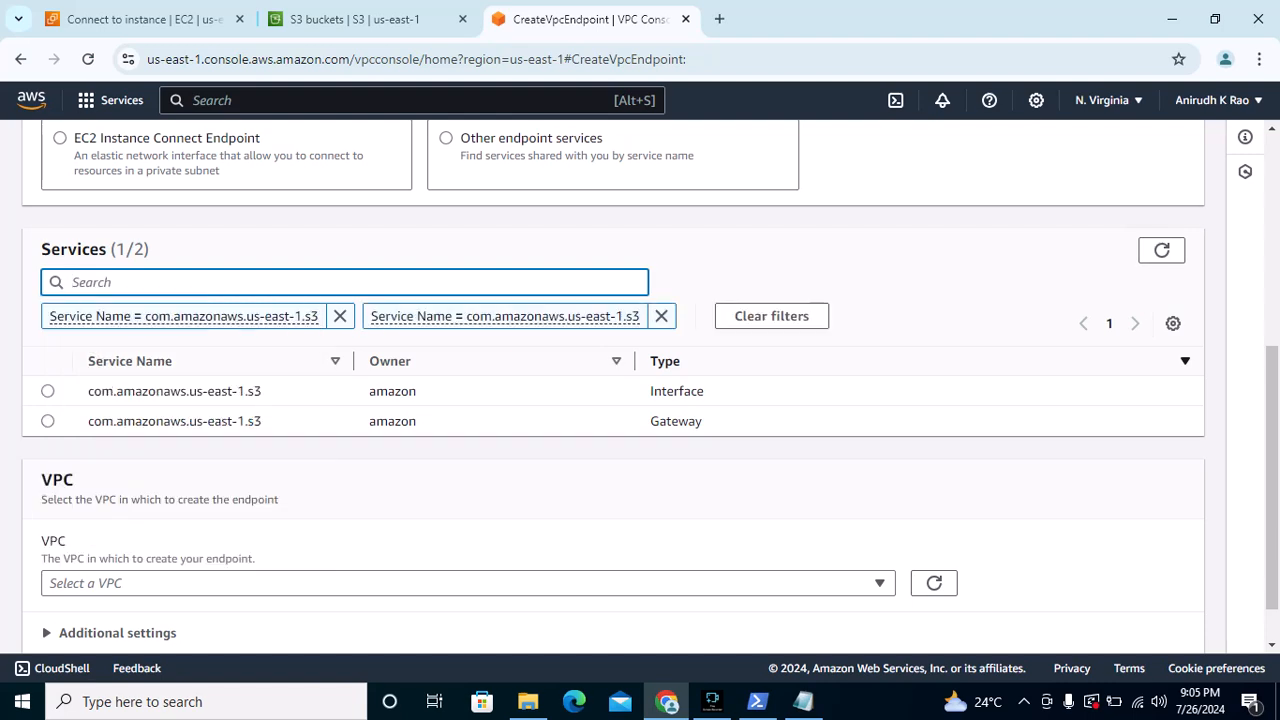
{"action": "left_click", "coordinate": [48, 421]}
Set the endpoint's VPC to custom-vpc and associate it with the custom-vpc-private-rt route table
{"action": "scroll", "coordinate": [613, 400], "scroll_direction": "down", "scroll_amount": 1}
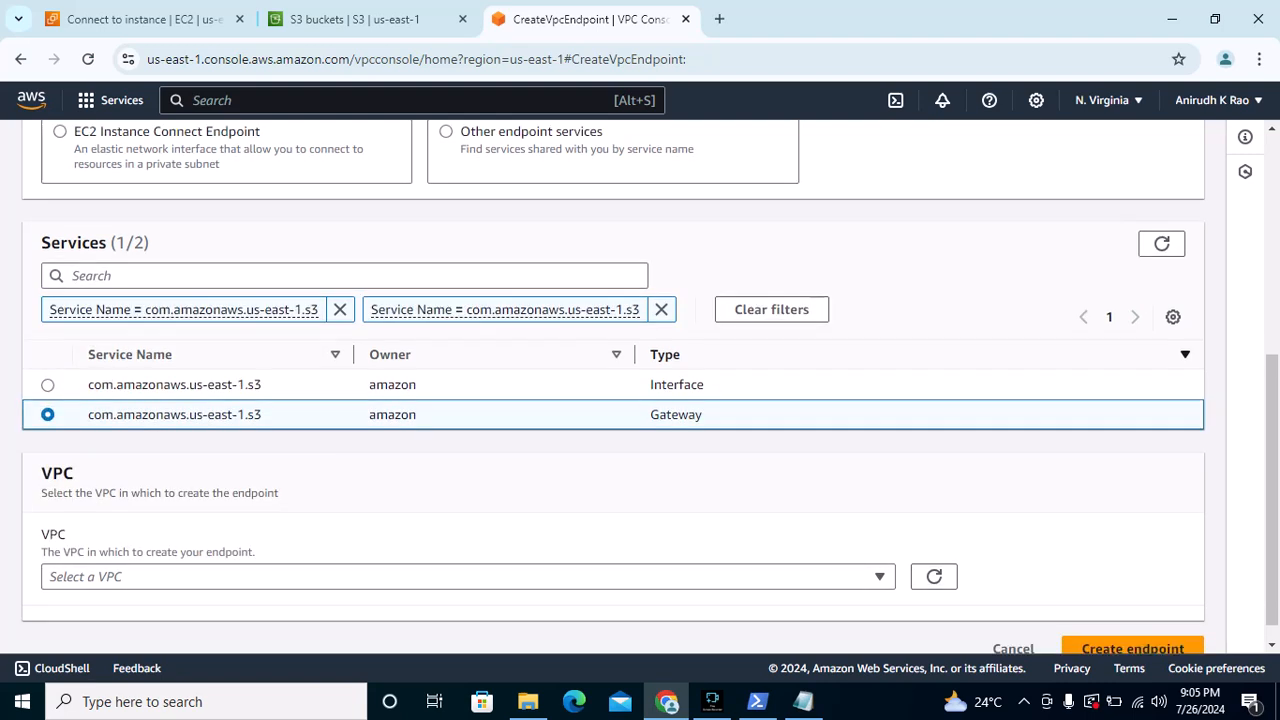
{"action": "left_click", "coordinate": [250, 553]}
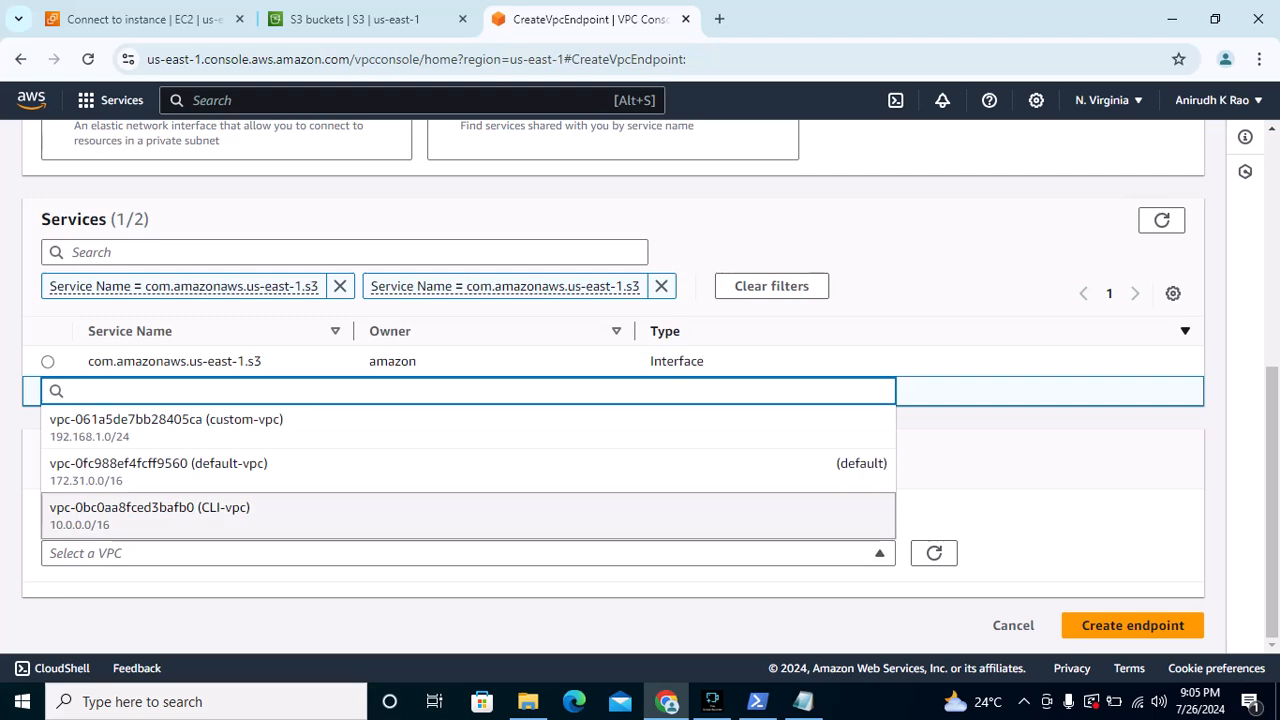
{"action": "left_click", "coordinate": [166, 427]}
{"action": "scroll", "coordinate": [613, 400], "scroll_direction": "down", "scroll_amount": 5}
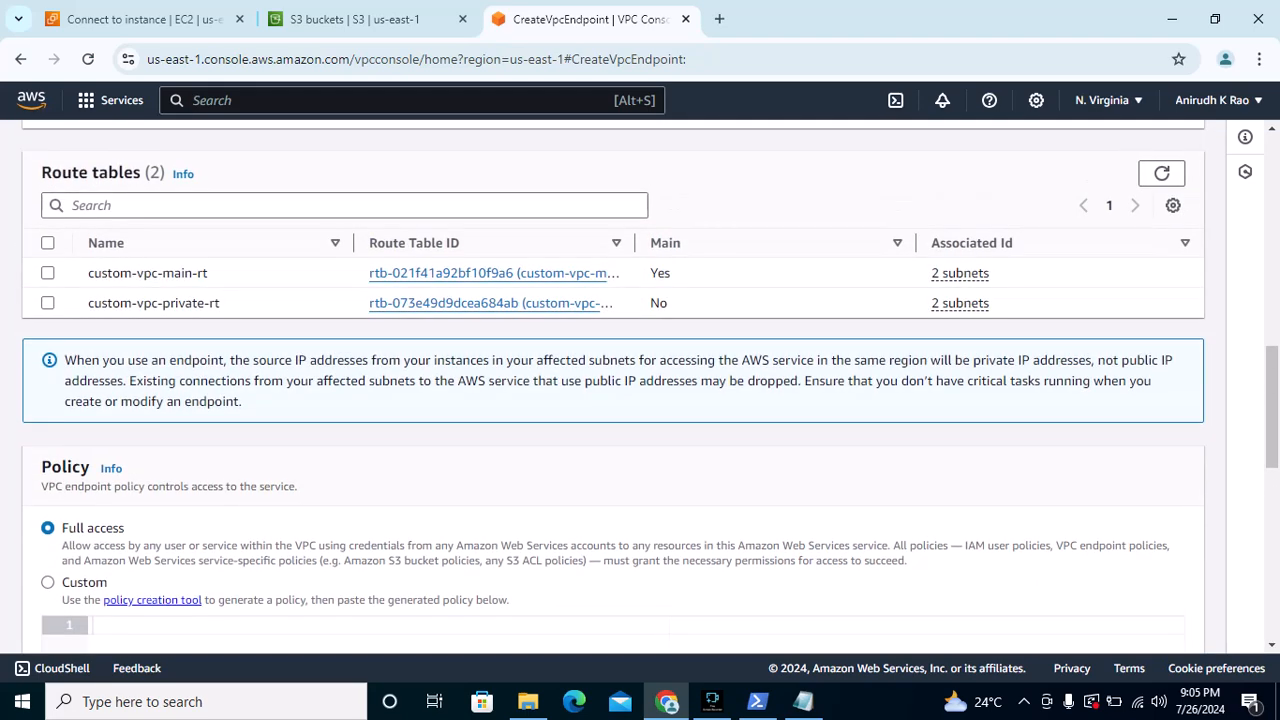
{"action": "scroll", "coordinate": [613, 400], "scroll_direction": "up", "scroll_amount": 1}
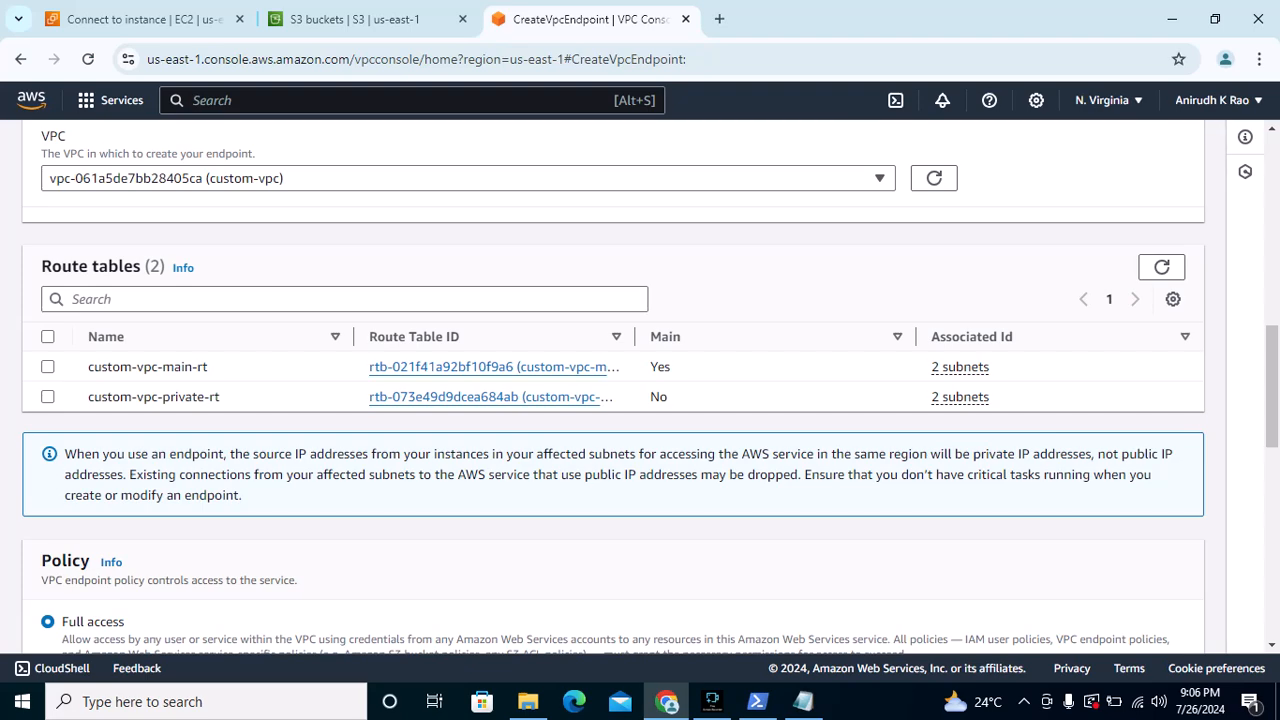
{"action": "left_click", "coordinate": [48, 397]}
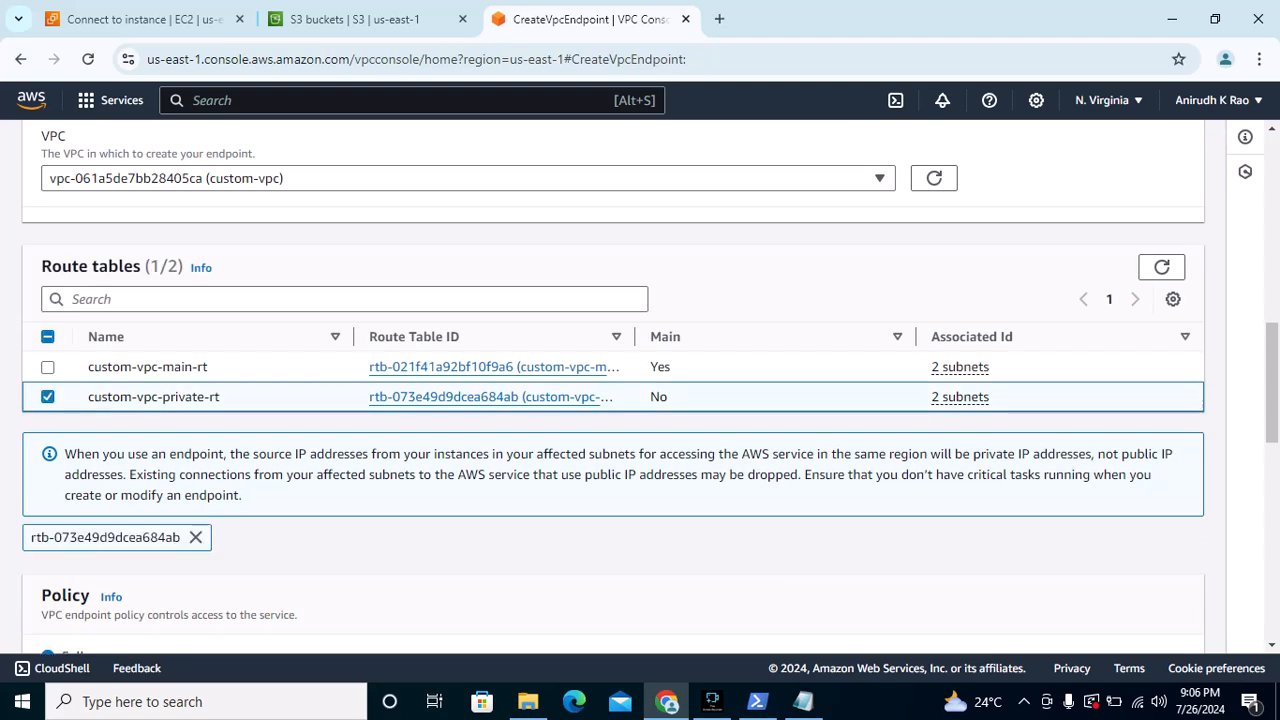
Review the new endpoint's form: policy, name tag, service category, selected S3 service and VPC
{"action": "scroll", "coordinate": [613, 400], "scroll_direction": "down", "scroll_amount": 1}
{"action": "scroll", "coordinate": [613, 400], "scroll_direction": "down", "scroll_amount": 3}
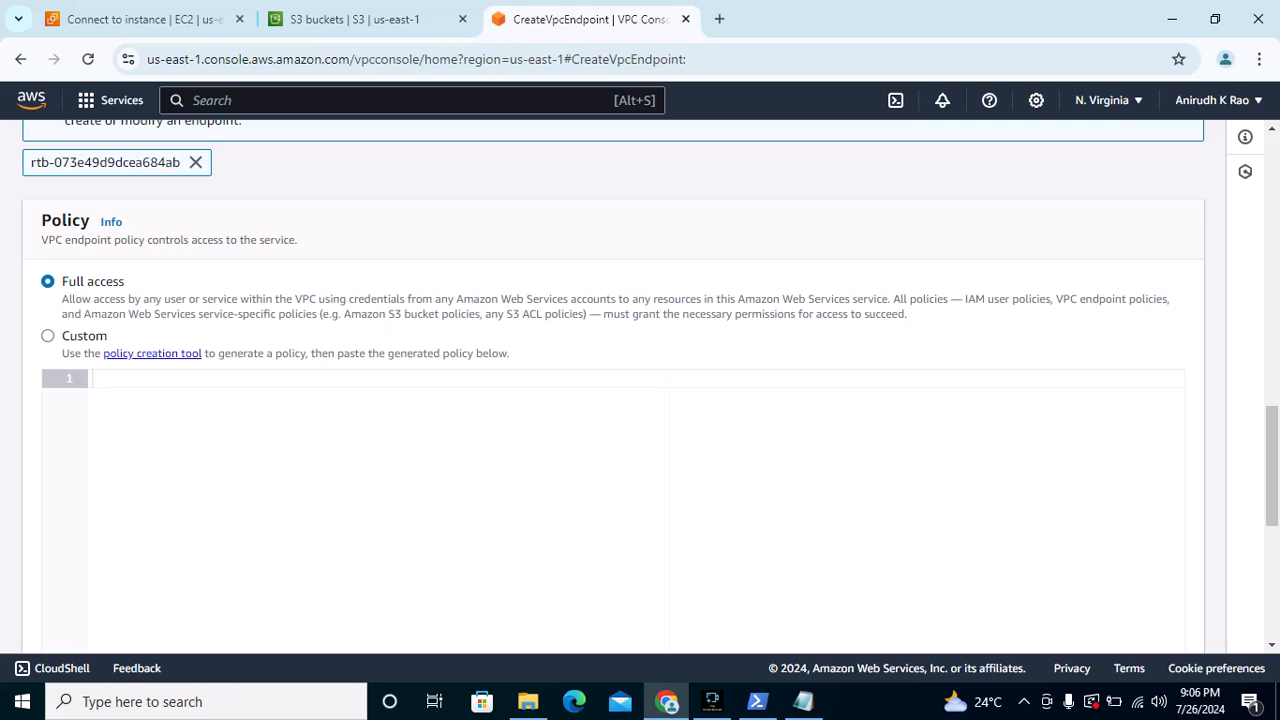
{"action": "scroll", "coordinate": [640, 400], "scroll_direction": "down", "scroll_amount": 2}
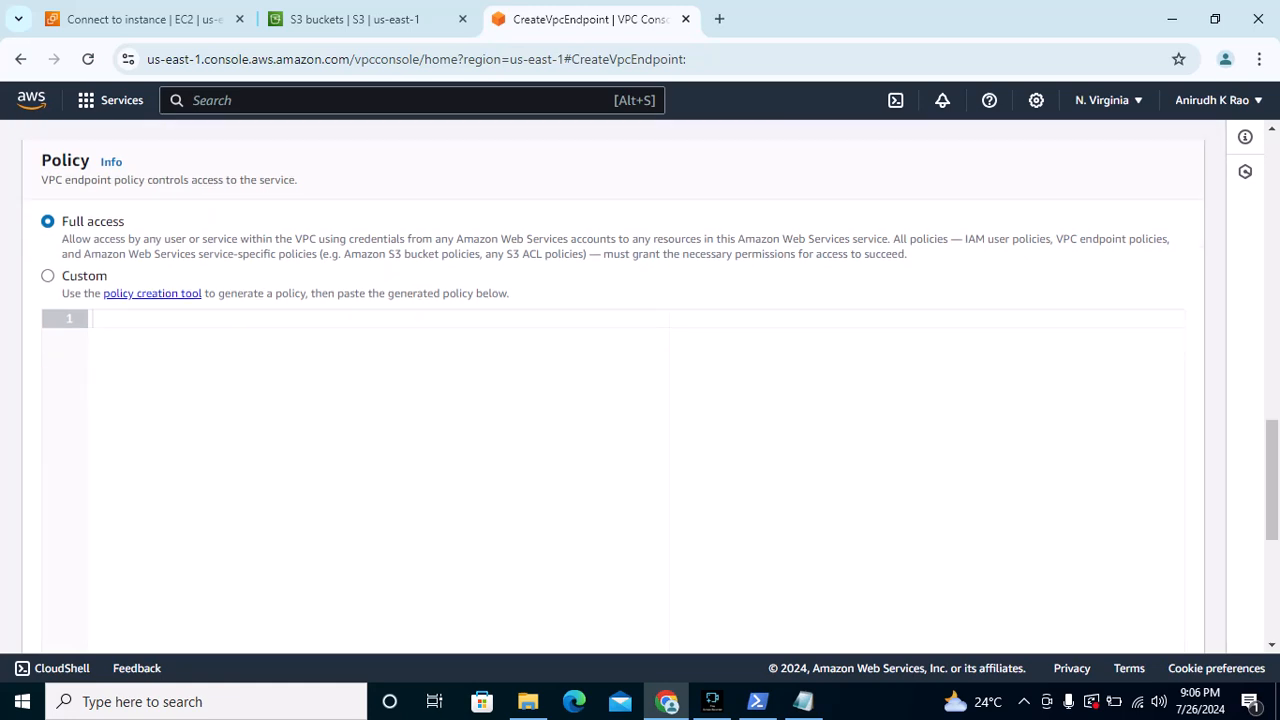
{"action": "scroll", "coordinate": [640, 400], "scroll_direction": "up", "scroll_amount": 2}
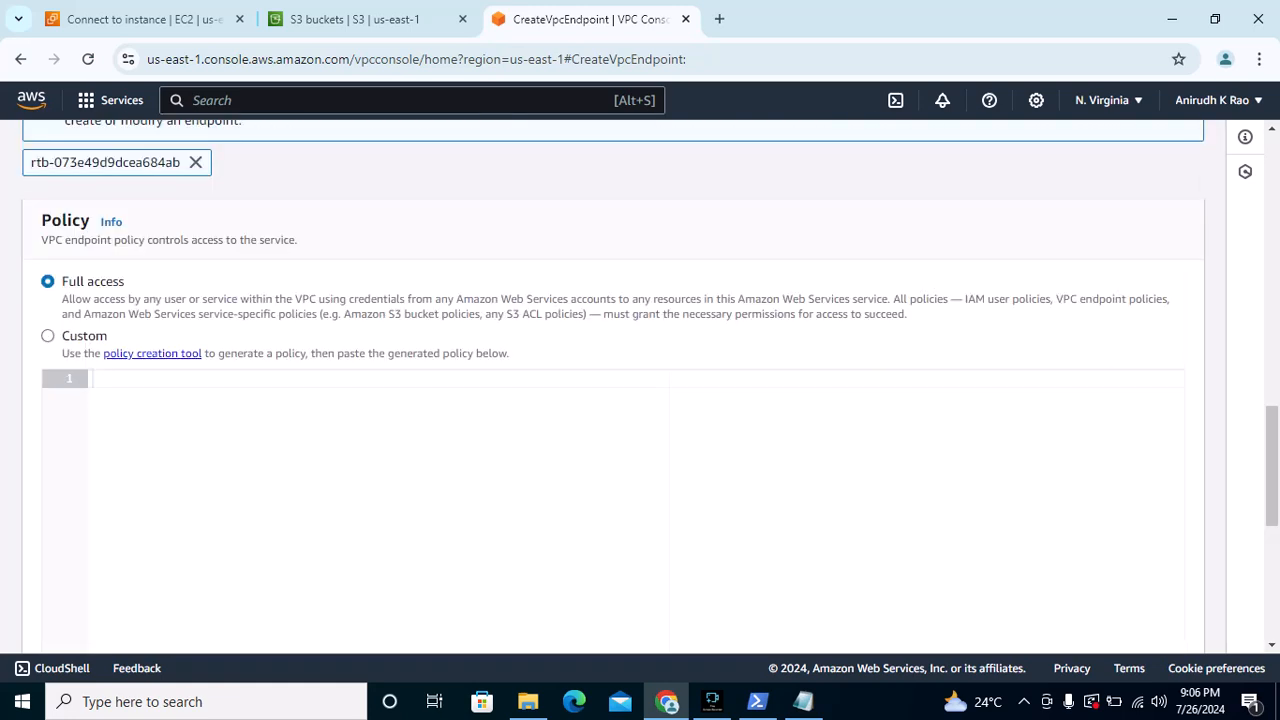
{"action": "scroll", "coordinate": [640, 400], "scroll_direction": "down", "scroll_amount": 6}
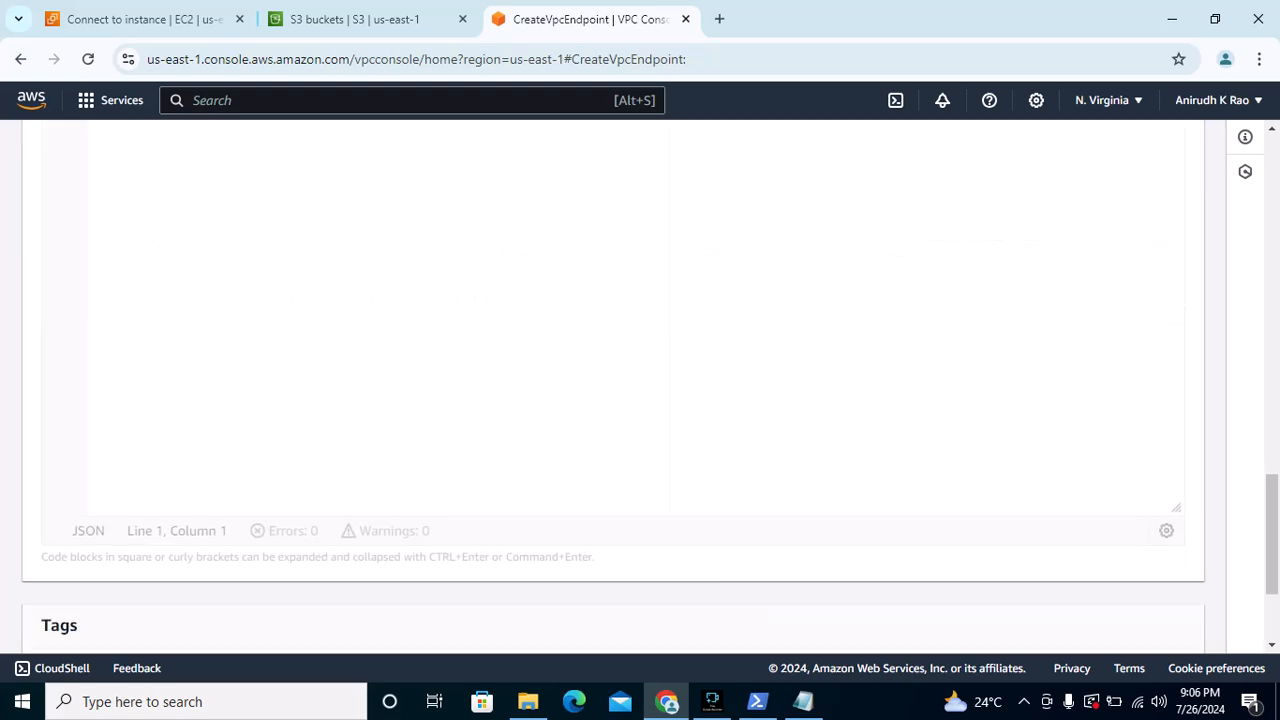
{"action": "scroll", "coordinate": [640, 400], "scroll_direction": "up", "scroll_amount": 15}
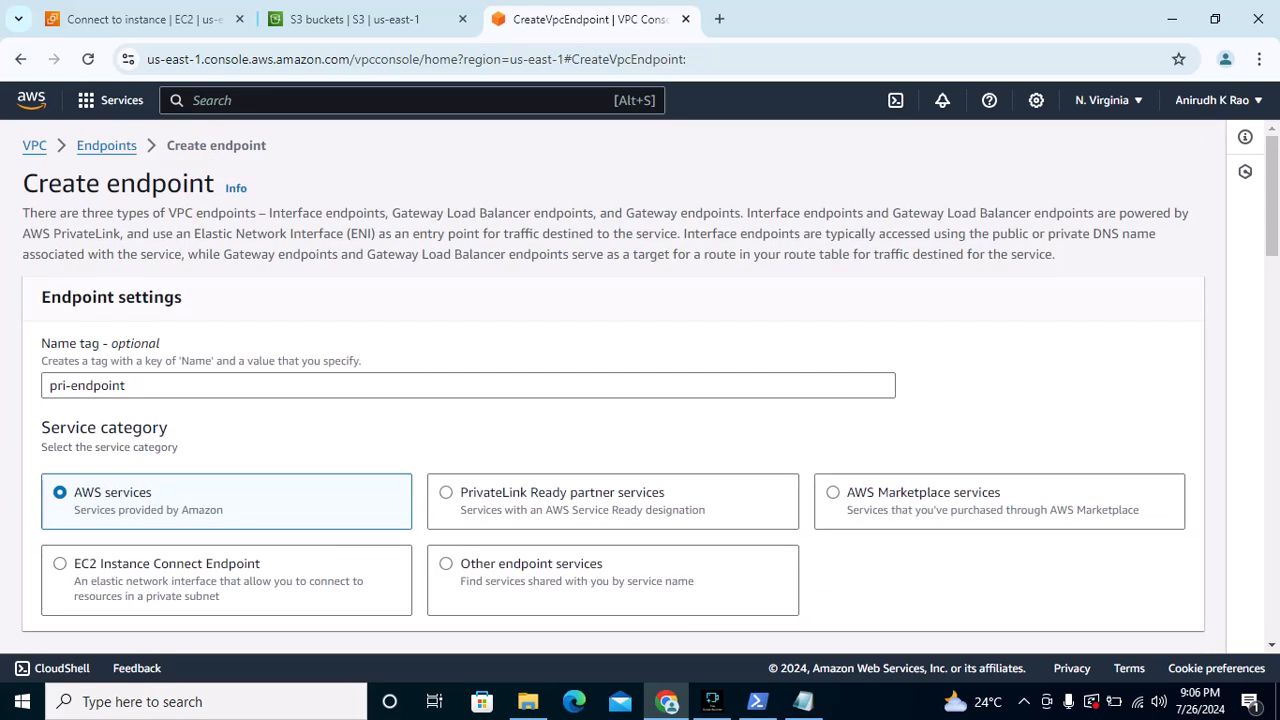
{"action": "scroll", "coordinate": [640, 400], "scroll_direction": "down", "scroll_amount": 1}
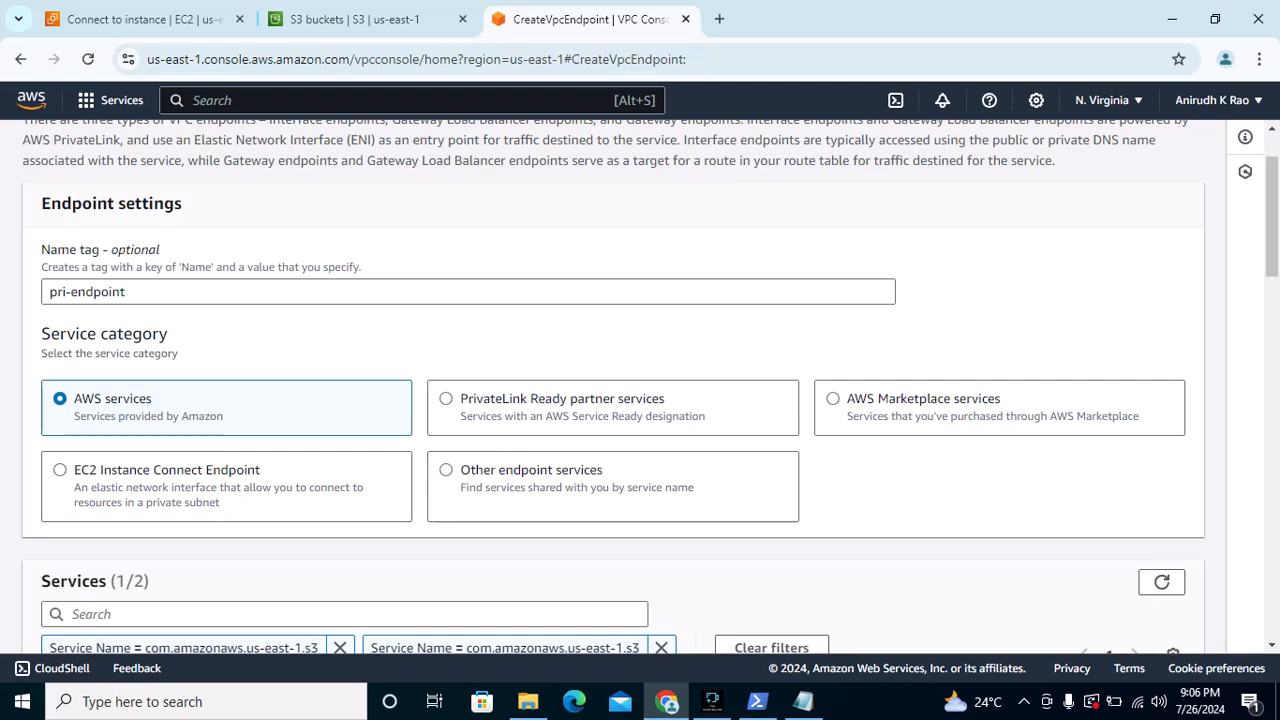
{"action": "scroll", "coordinate": [640, 400], "scroll_direction": "down", "scroll_amount": 2}
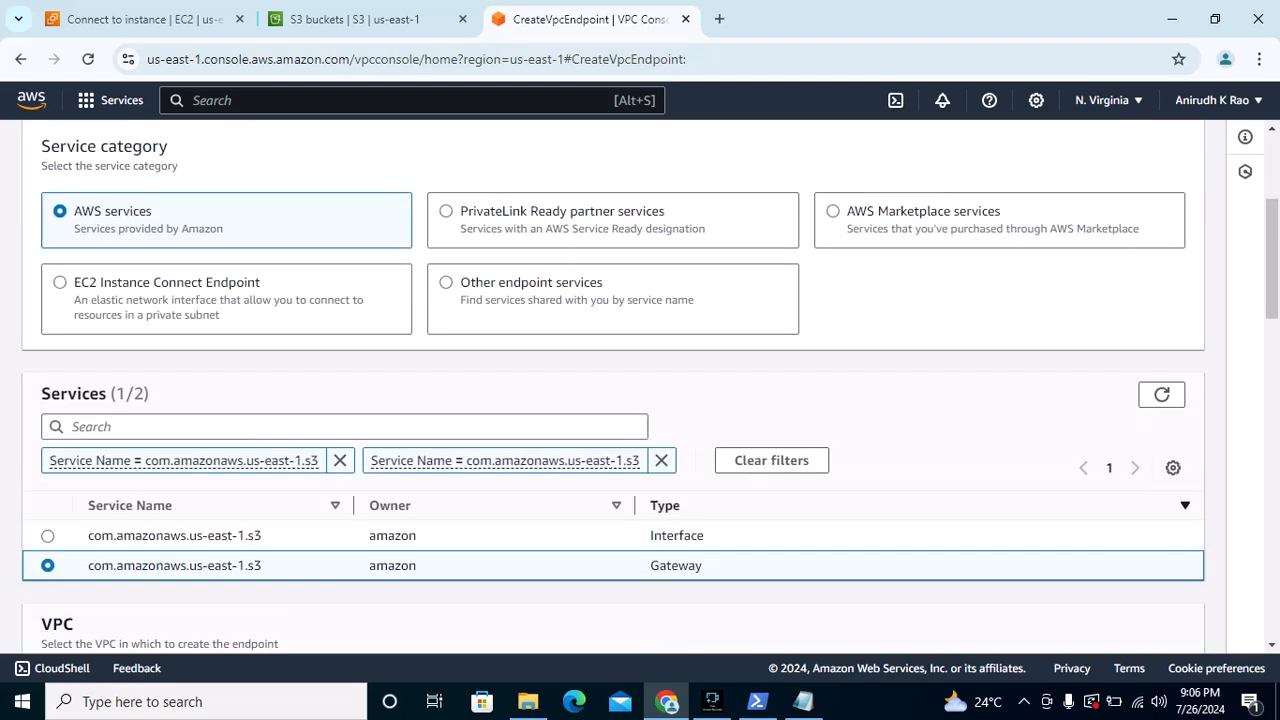
{"action": "scroll", "coordinate": [640, 386], "scroll_direction": "down", "scroll_amount": 2}
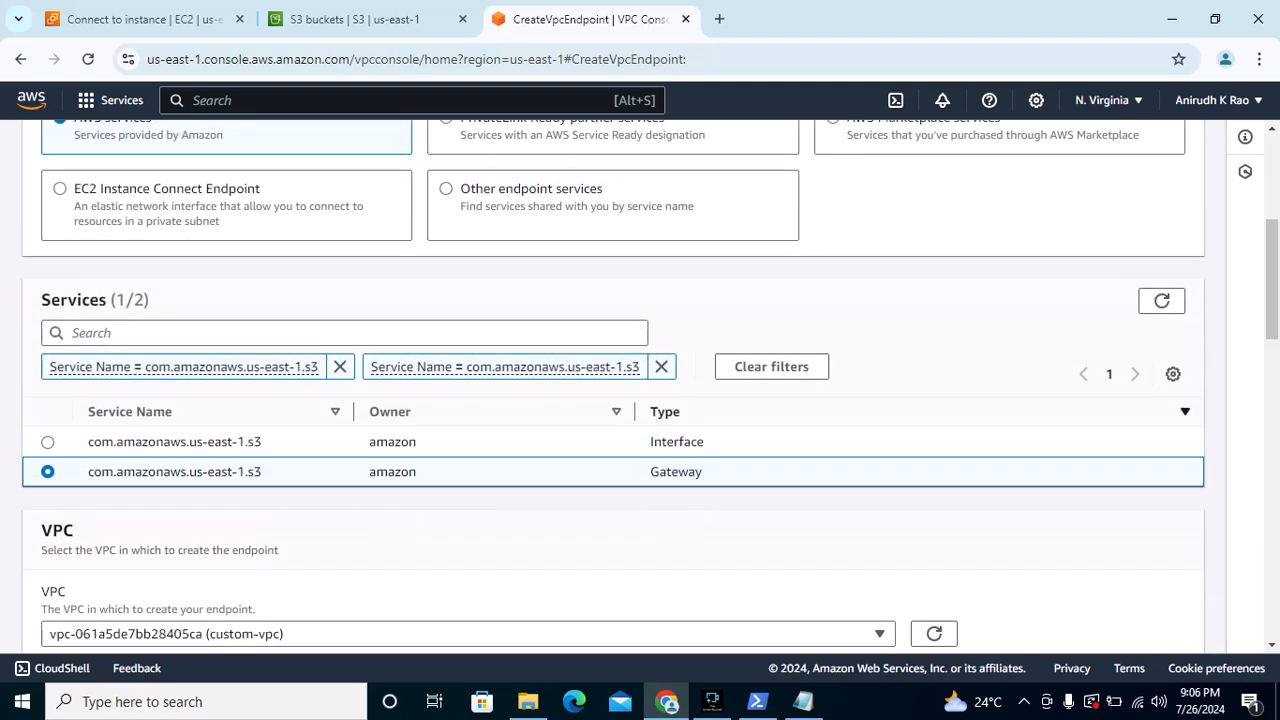
{"action": "scroll", "coordinate": [640, 386], "scroll_direction": "down", "scroll_amount": 1}
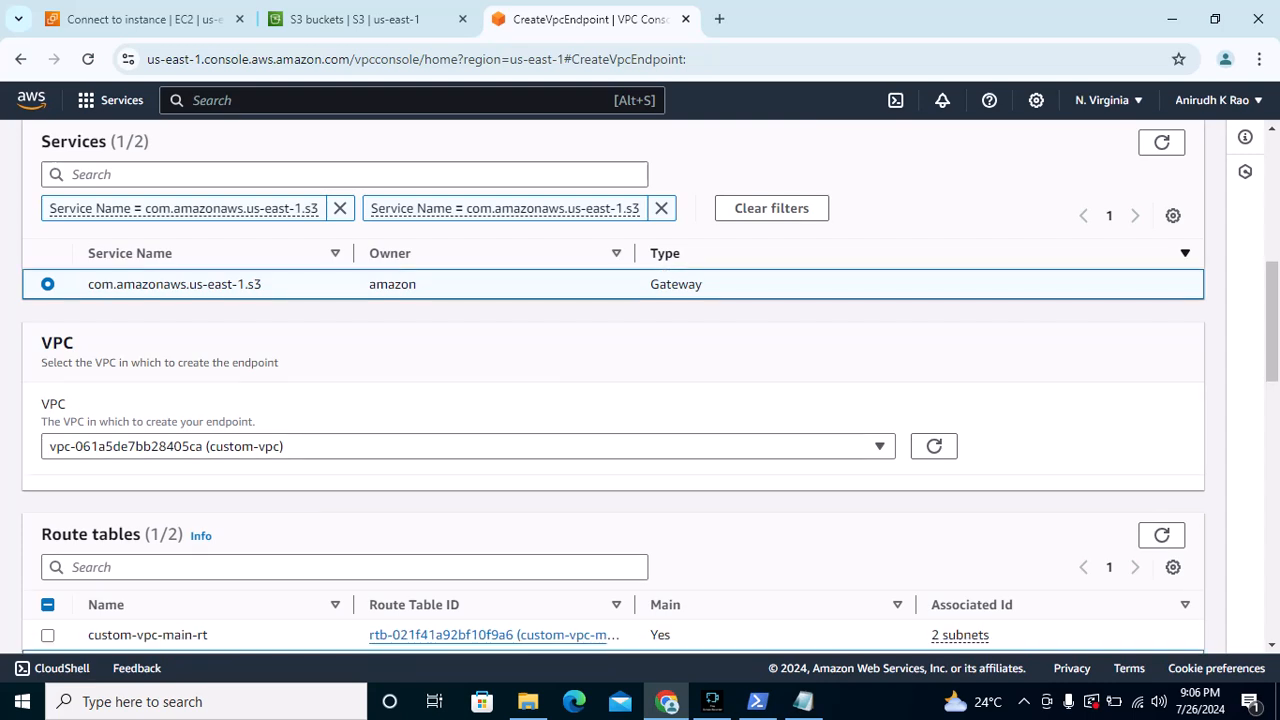
{"action": "left_click", "coordinate": [344, 174]}
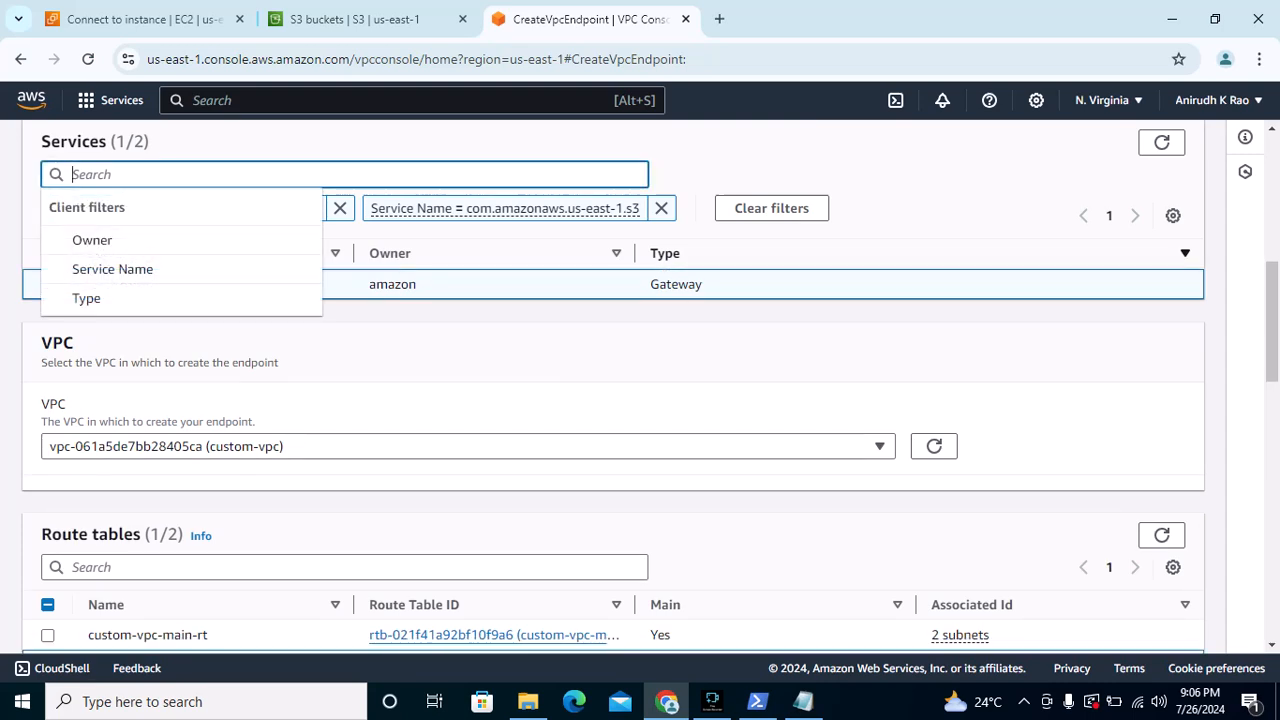
{"action": "type", "text": "s3"}
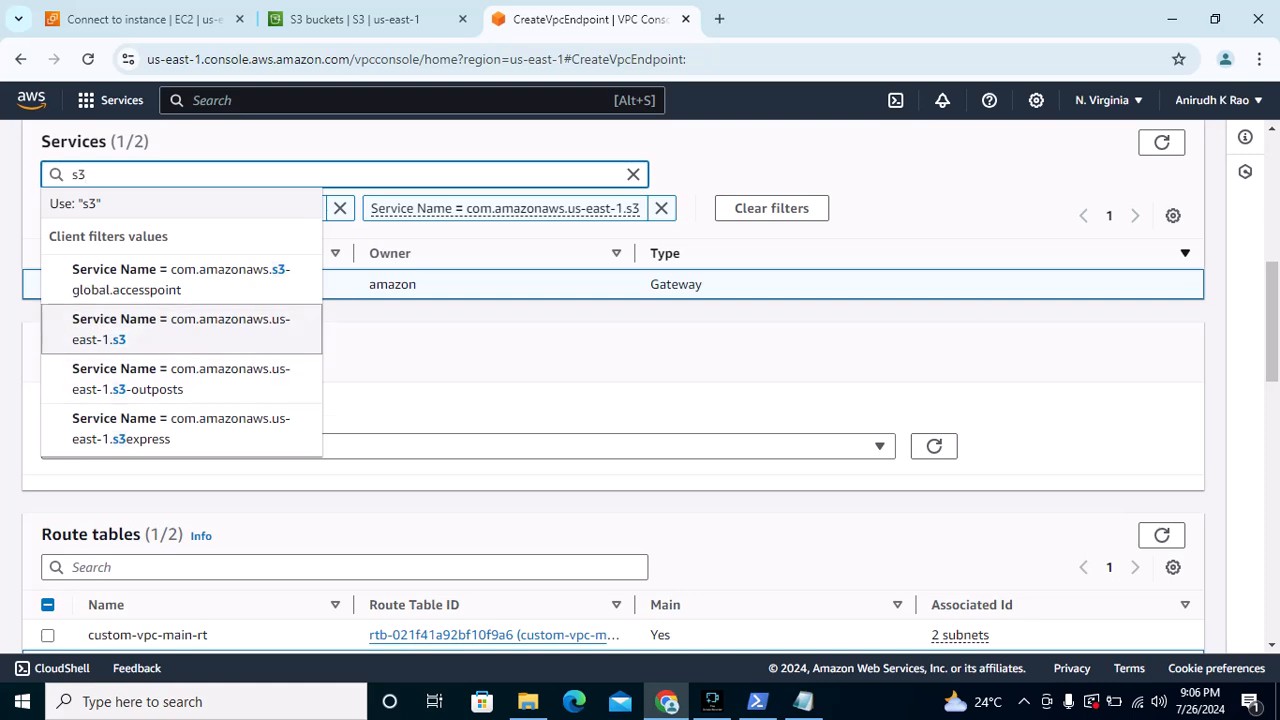
{"action": "left_click", "coordinate": [450, 350]}
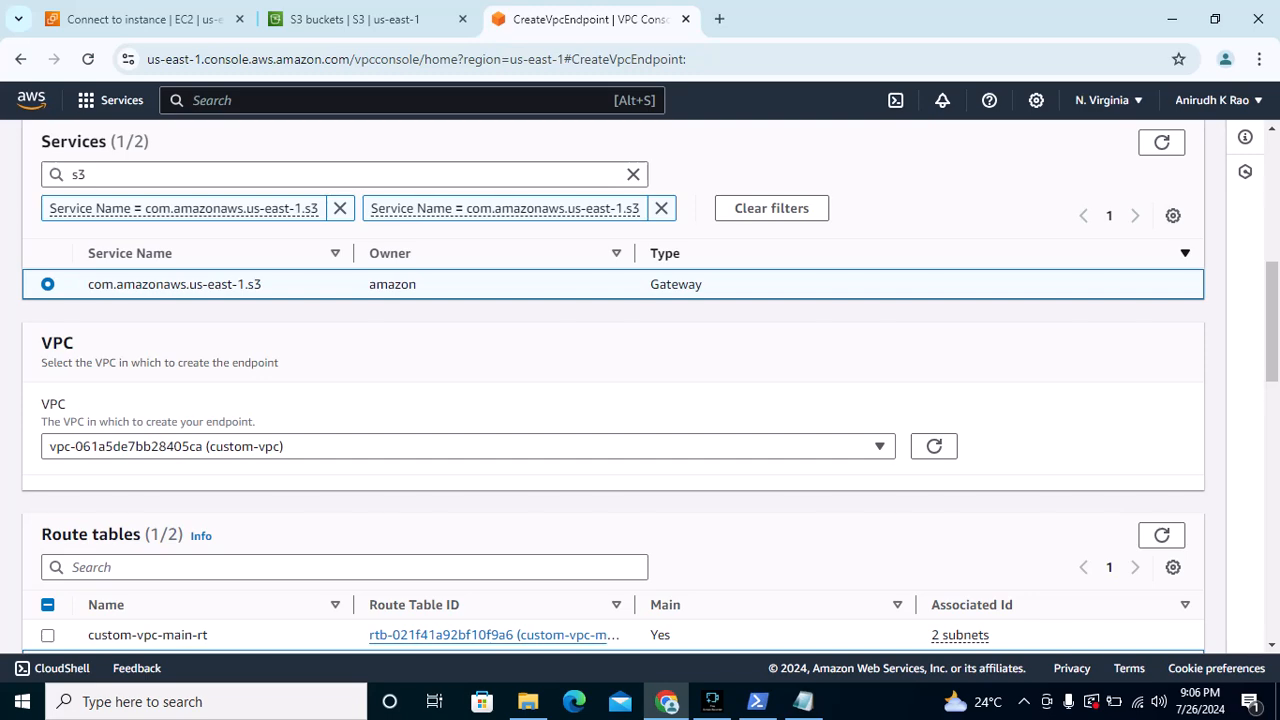
Create the endpoint with the Full access policy, and check its type and status in the reloaded endpoints list
{"action": "scroll", "coordinate": [613, 400], "scroll_direction": "down", "scroll_amount": 1}
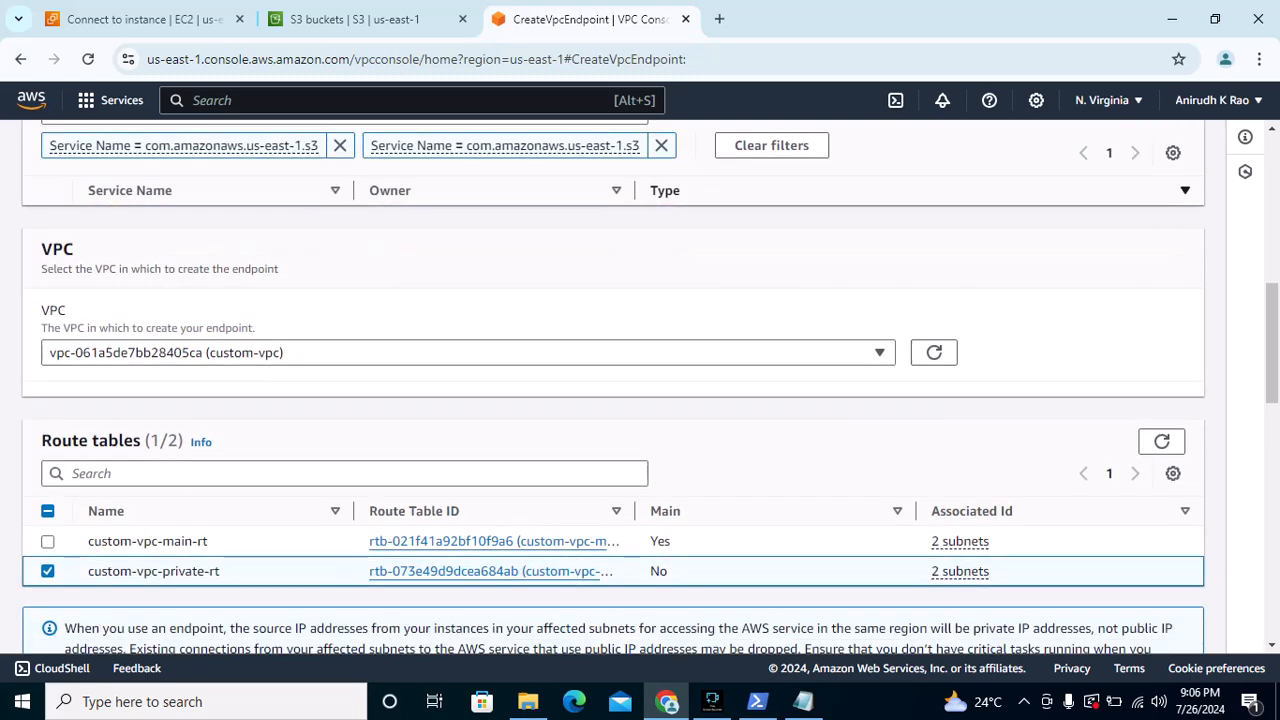
{"action": "scroll", "coordinate": [640, 388], "scroll_direction": "down", "scroll_amount": 1}
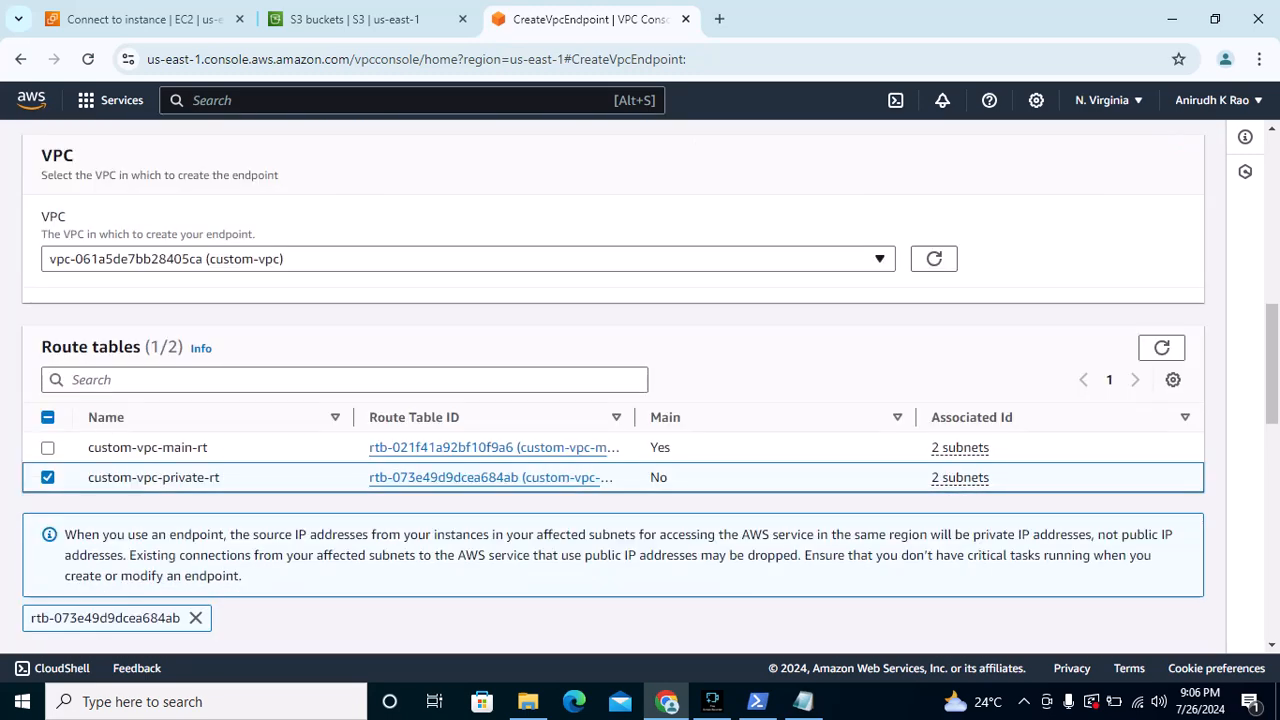
{"action": "scroll", "coordinate": [640, 388], "scroll_direction": "down", "scroll_amount": 1}
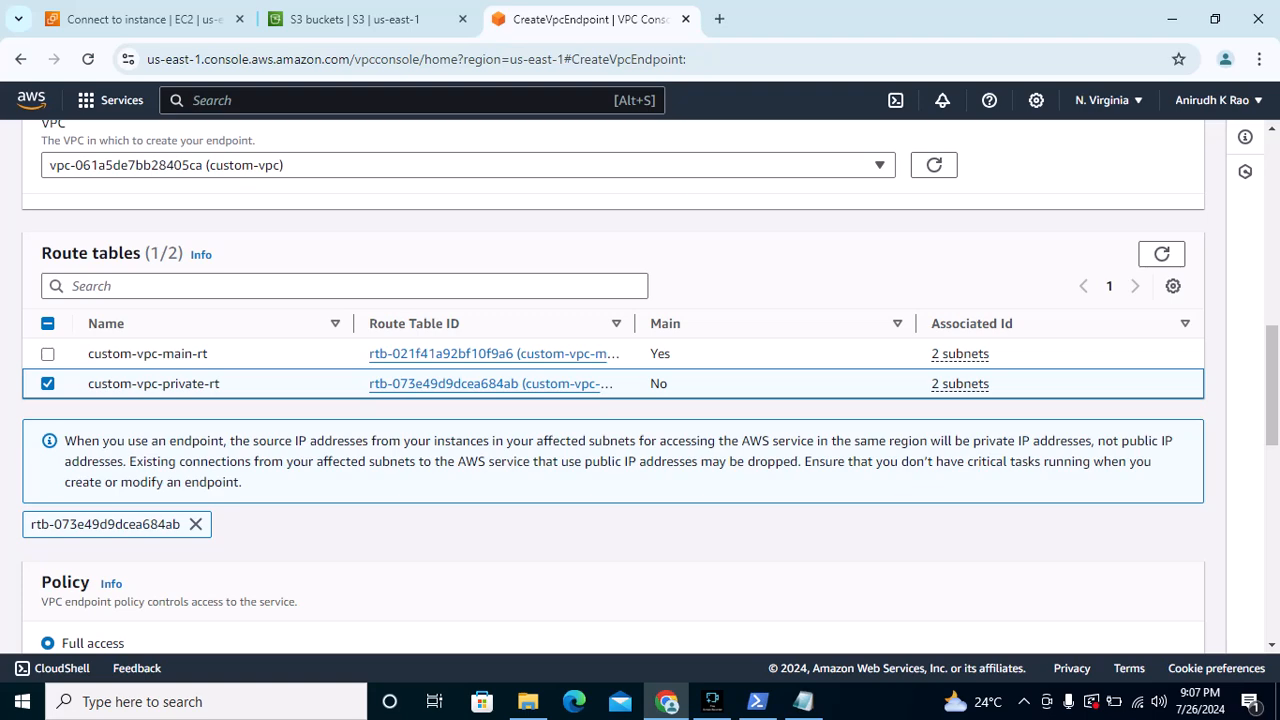
{"action": "scroll", "coordinate": [640, 388], "scroll_direction": "down", "scroll_amount": 1}
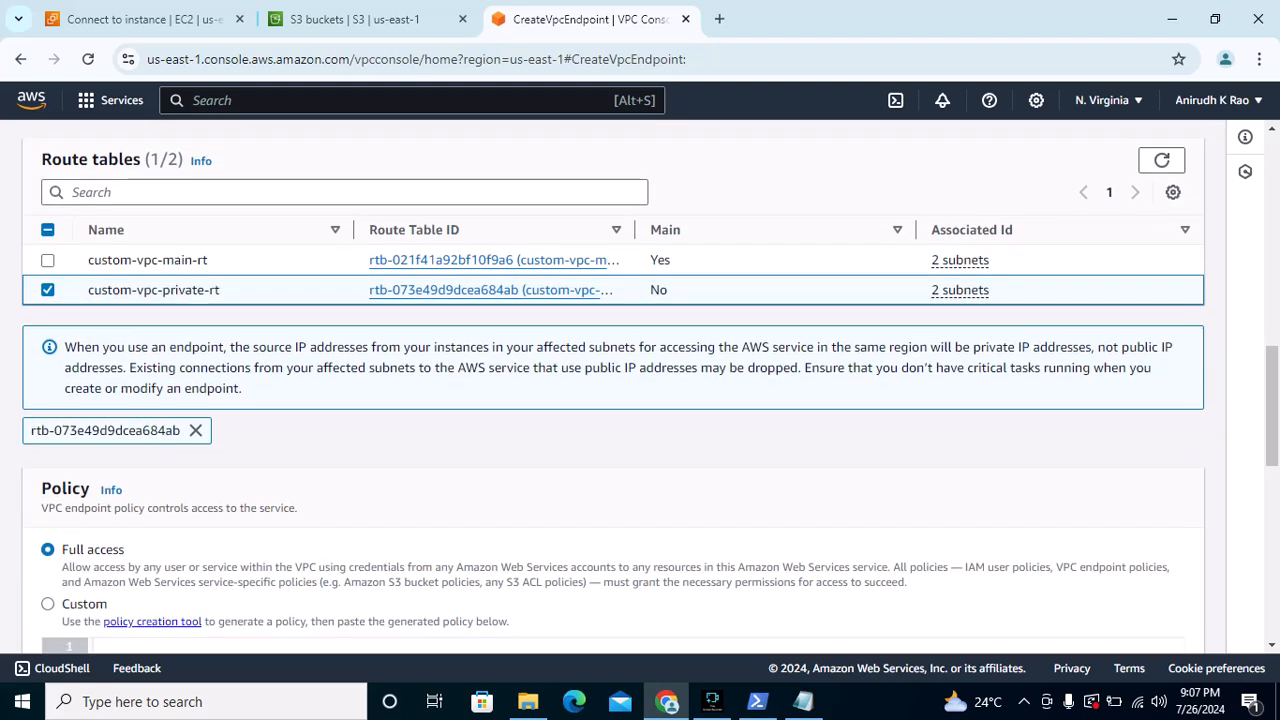
{"action": "scroll", "coordinate": [640, 388], "scroll_direction": "down", "scroll_amount": 1}
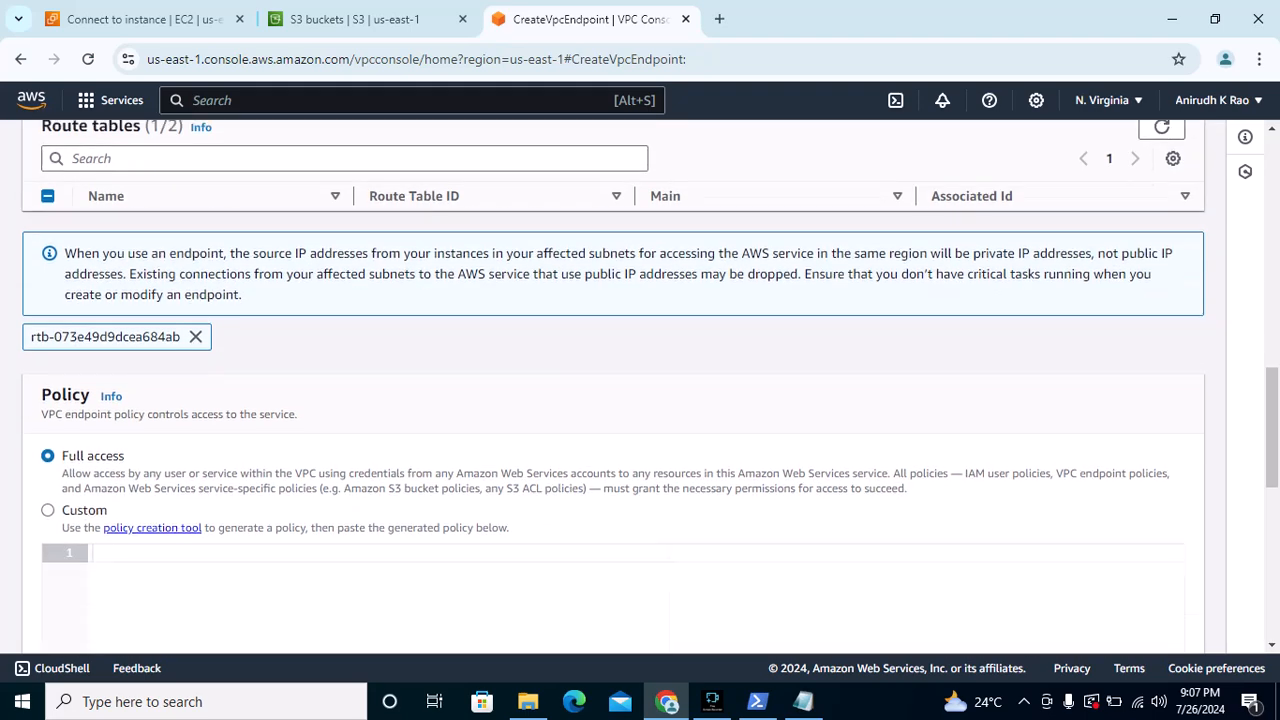
{"action": "scroll", "coordinate": [640, 388], "scroll_direction": "down", "scroll_amount": 6}
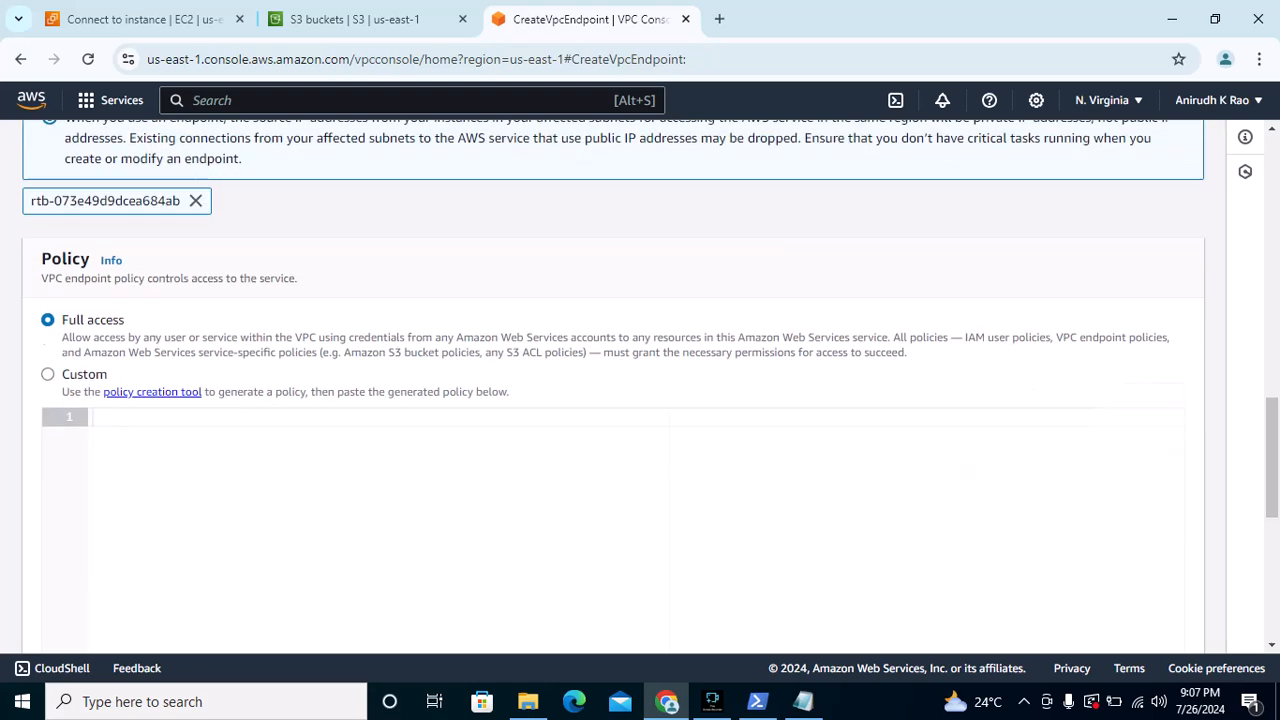
{"action": "left_click", "coordinate": [1132, 626]}
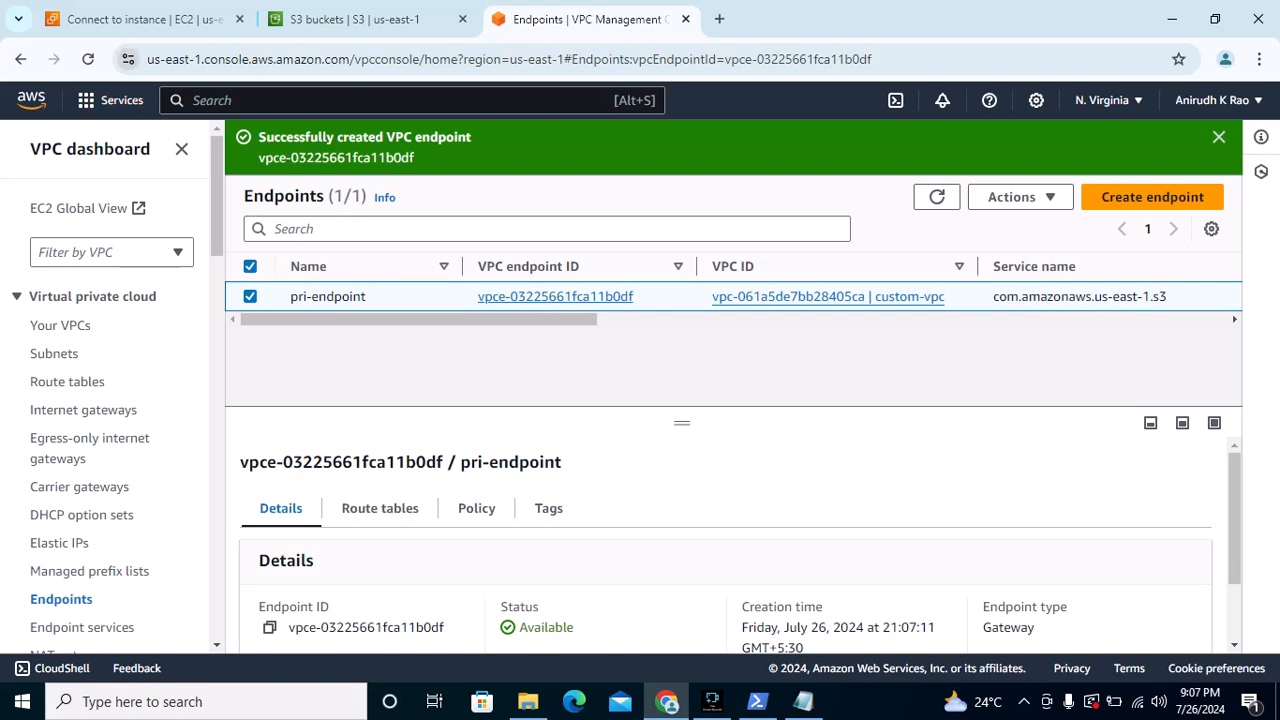
{"action": "left_click", "coordinate": [88, 59]}
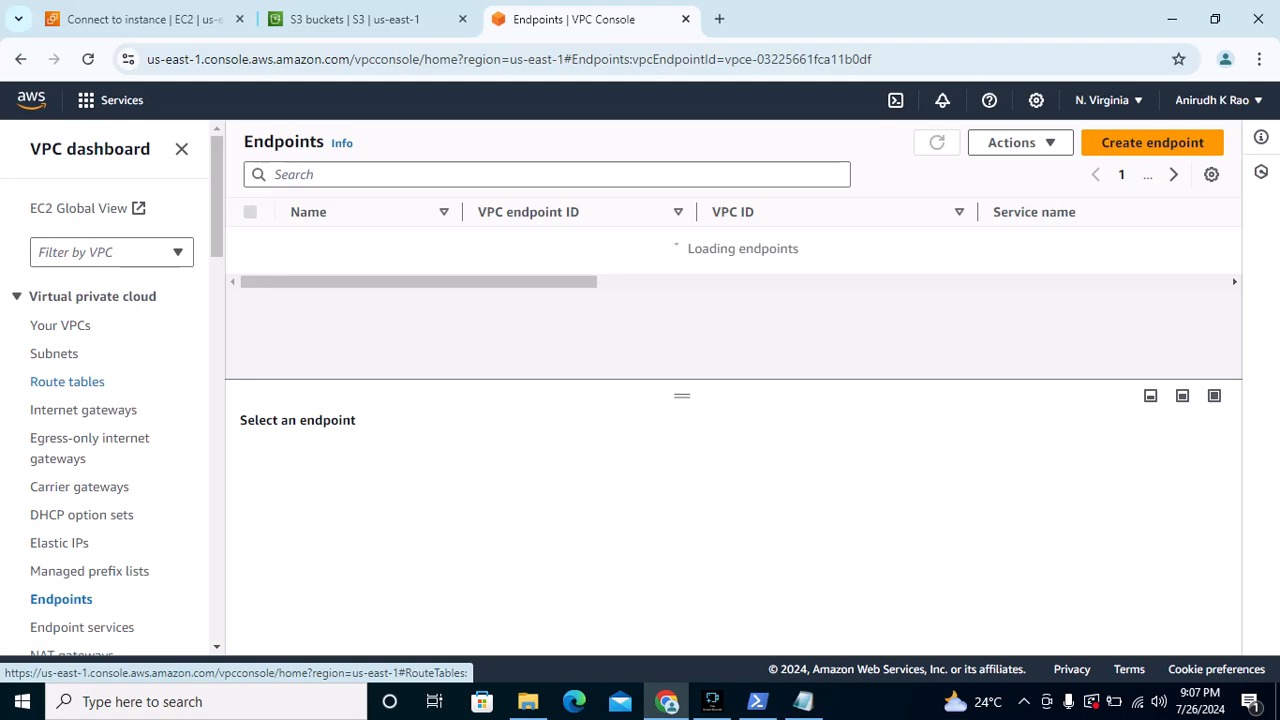
{"action": "left_click_drag", "start_coordinate": [410, 265], "coordinate": [741, 265]}
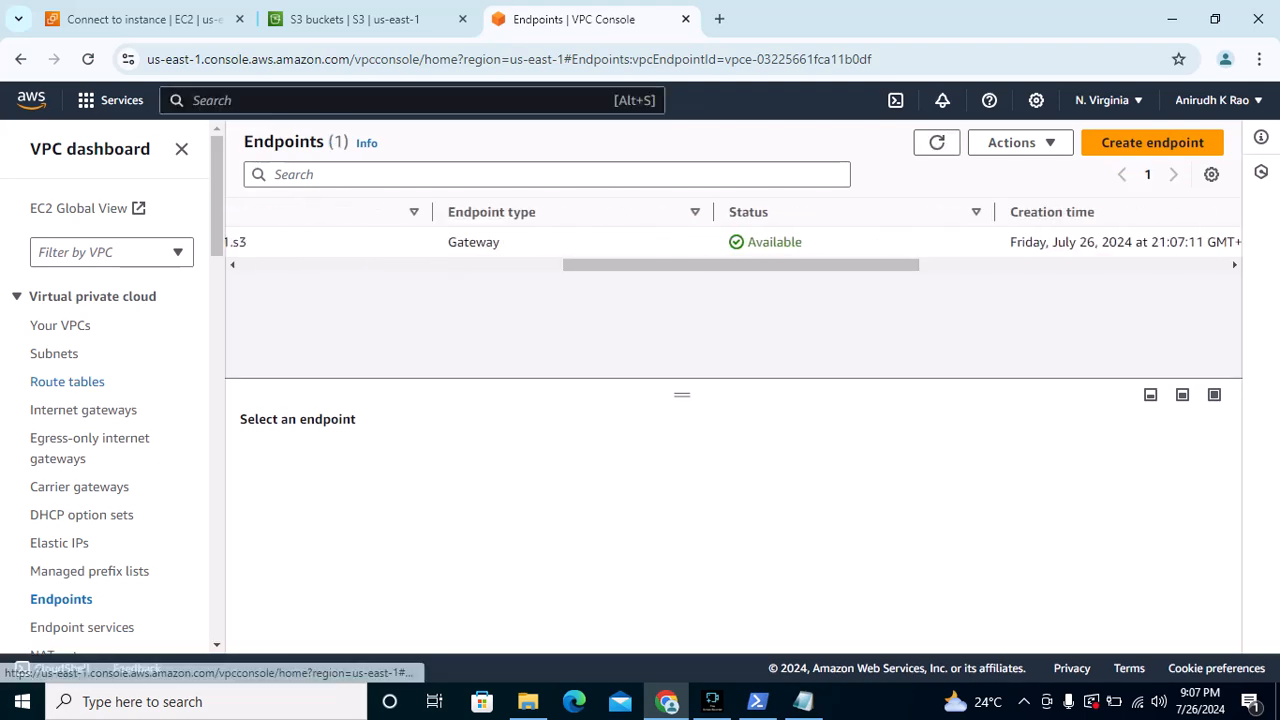
Open the routes of the custom-vpc-private-rt route table for editing and examine the route that targets the new endpoint
{"action": "left_click", "coordinate": [67, 381]}
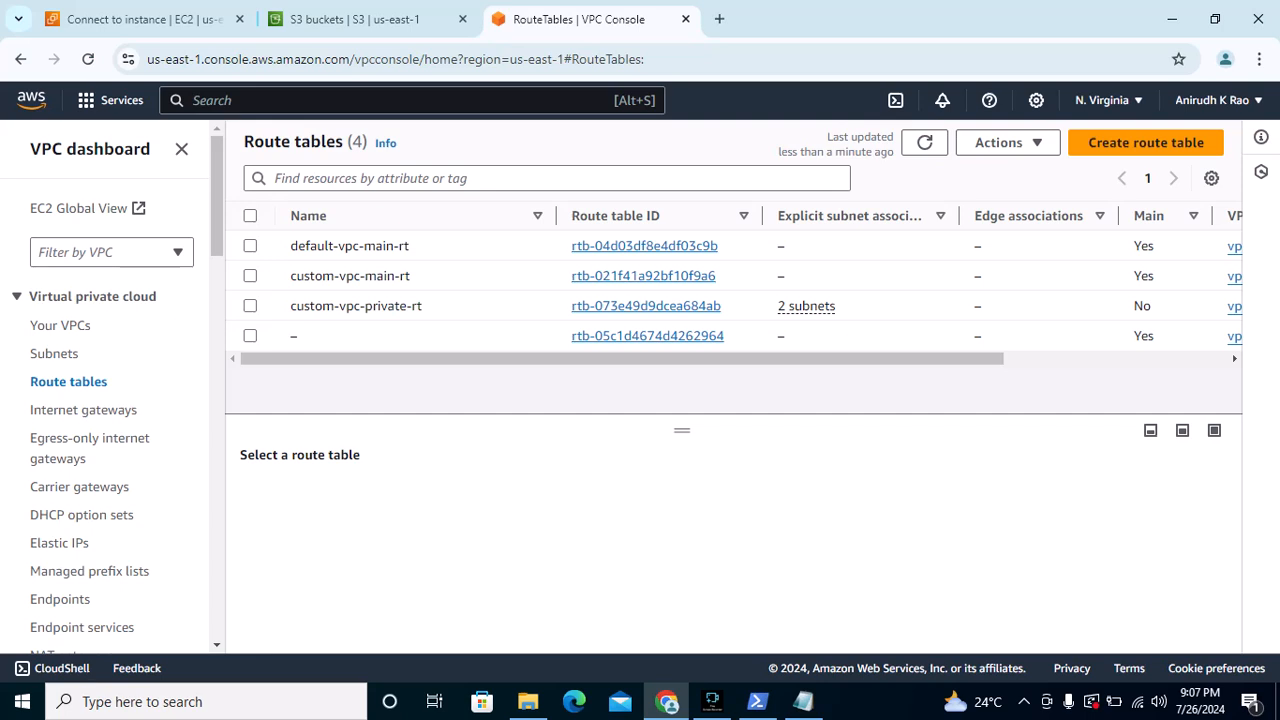
{"action": "left_click", "coordinate": [250, 306]}
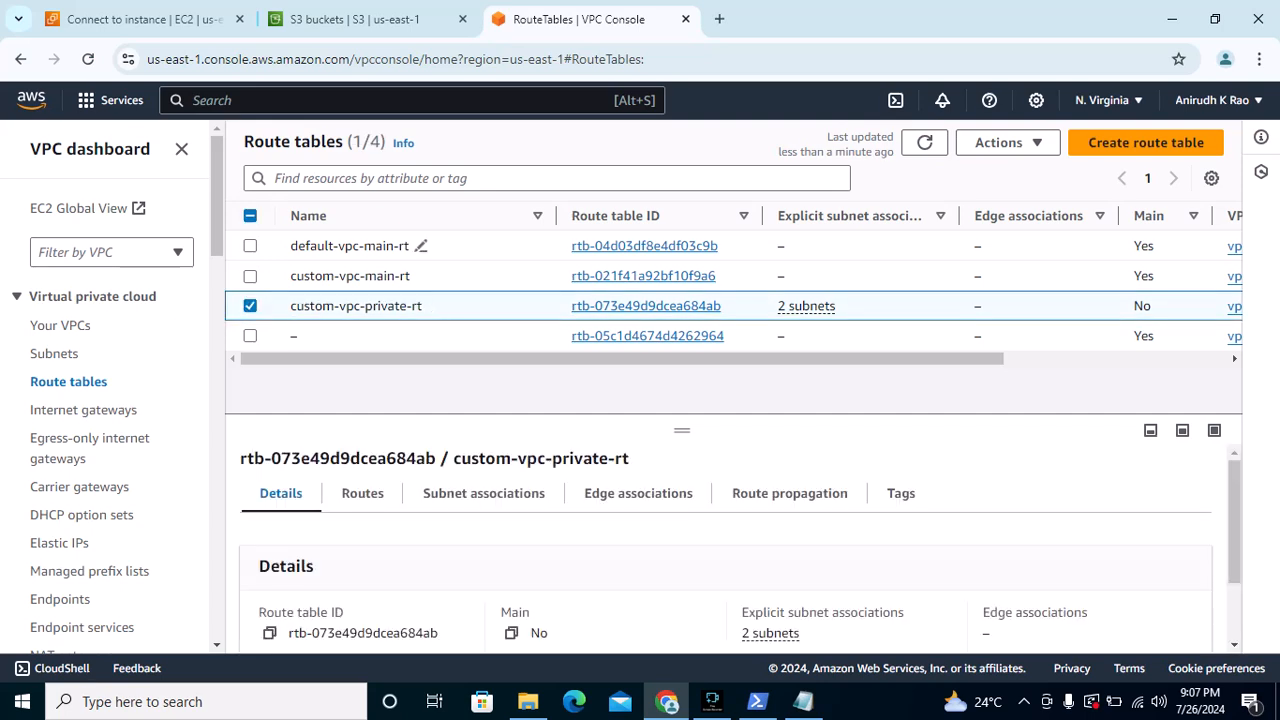
{"action": "left_click", "coordinate": [1008, 142]}
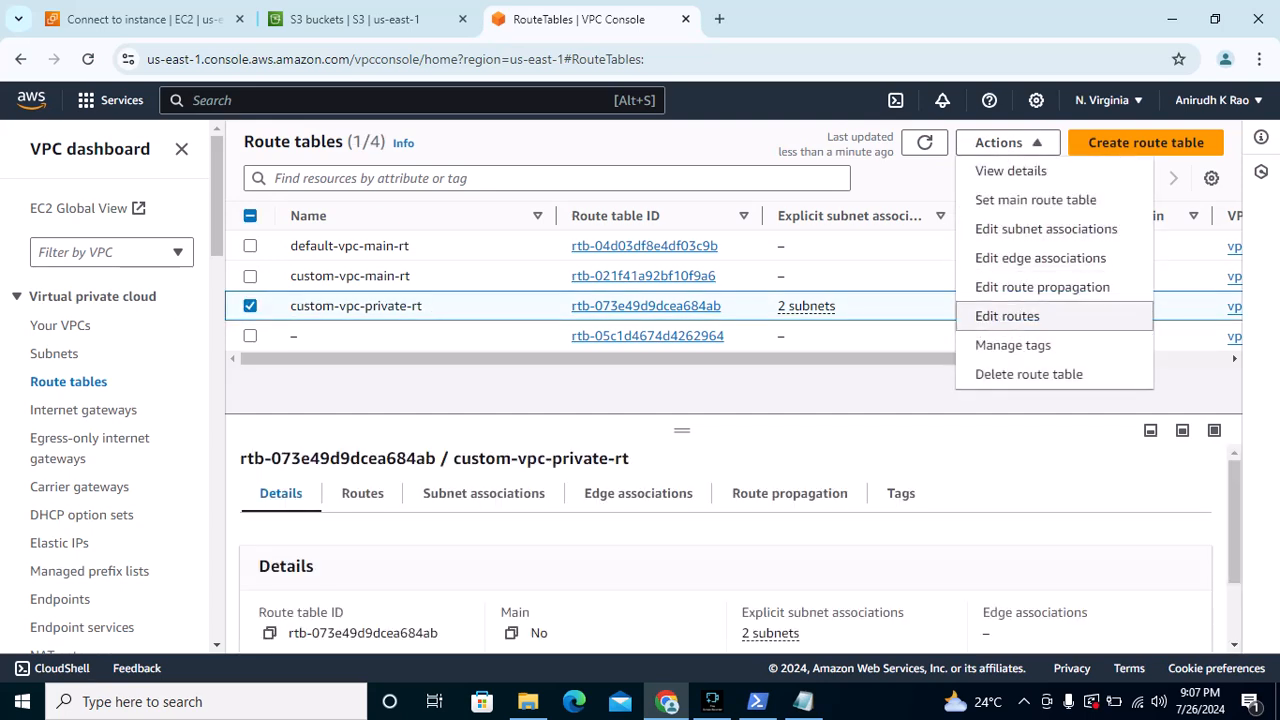
{"action": "left_click", "coordinate": [1008, 315]}
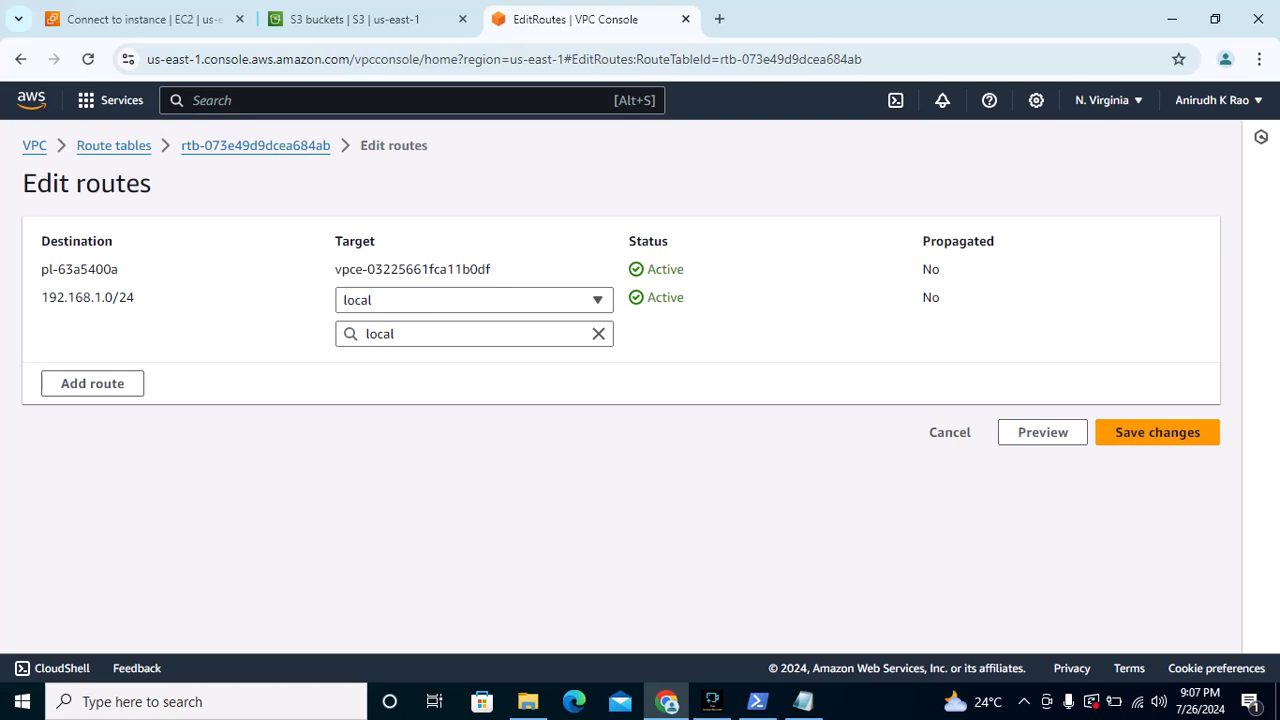
{"action": "left_click", "coordinate": [20, 59]}
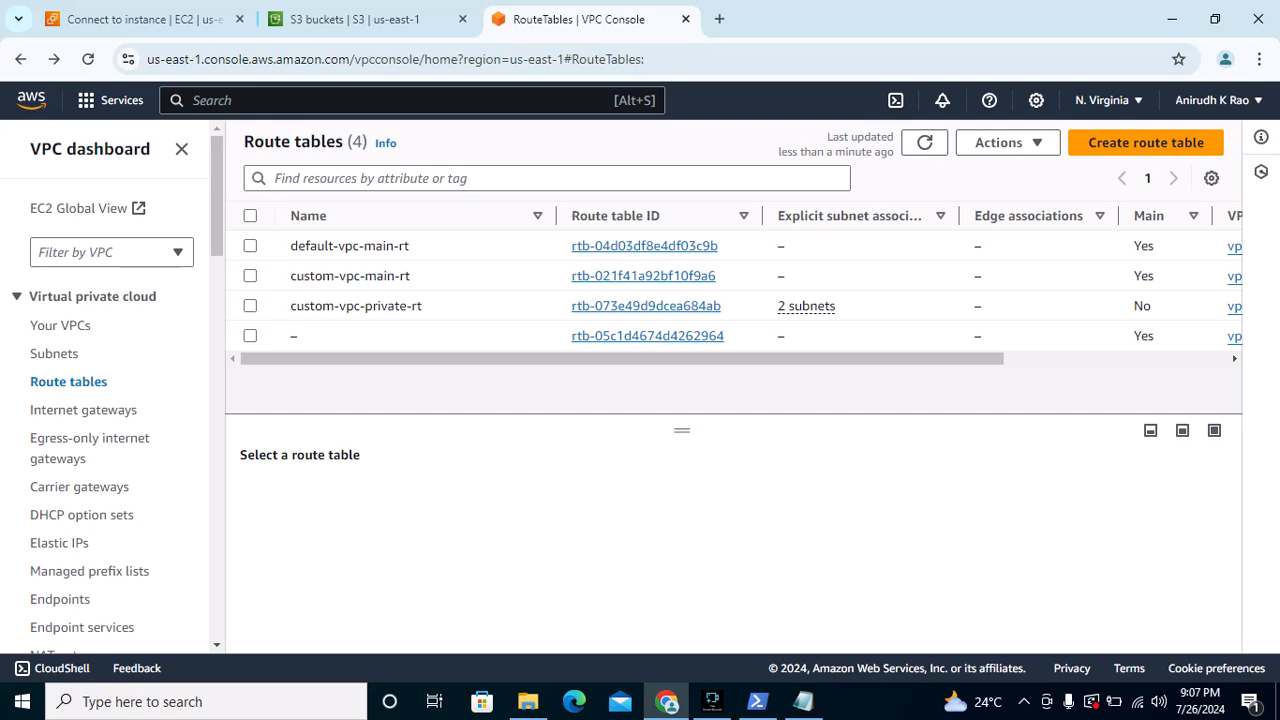
{"action": "left_click", "coordinate": [432, 305]}
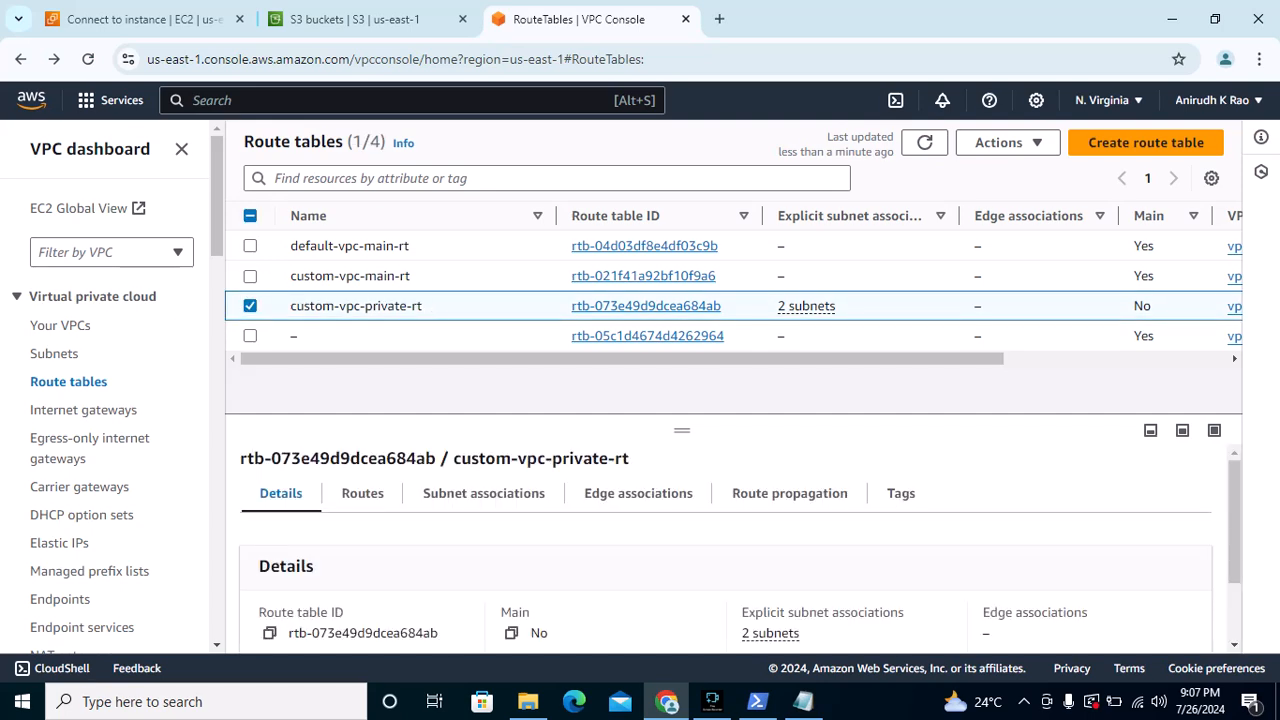
{"action": "left_click", "coordinate": [1008, 142]}
{"action": "left_click", "coordinate": [1004, 314]}
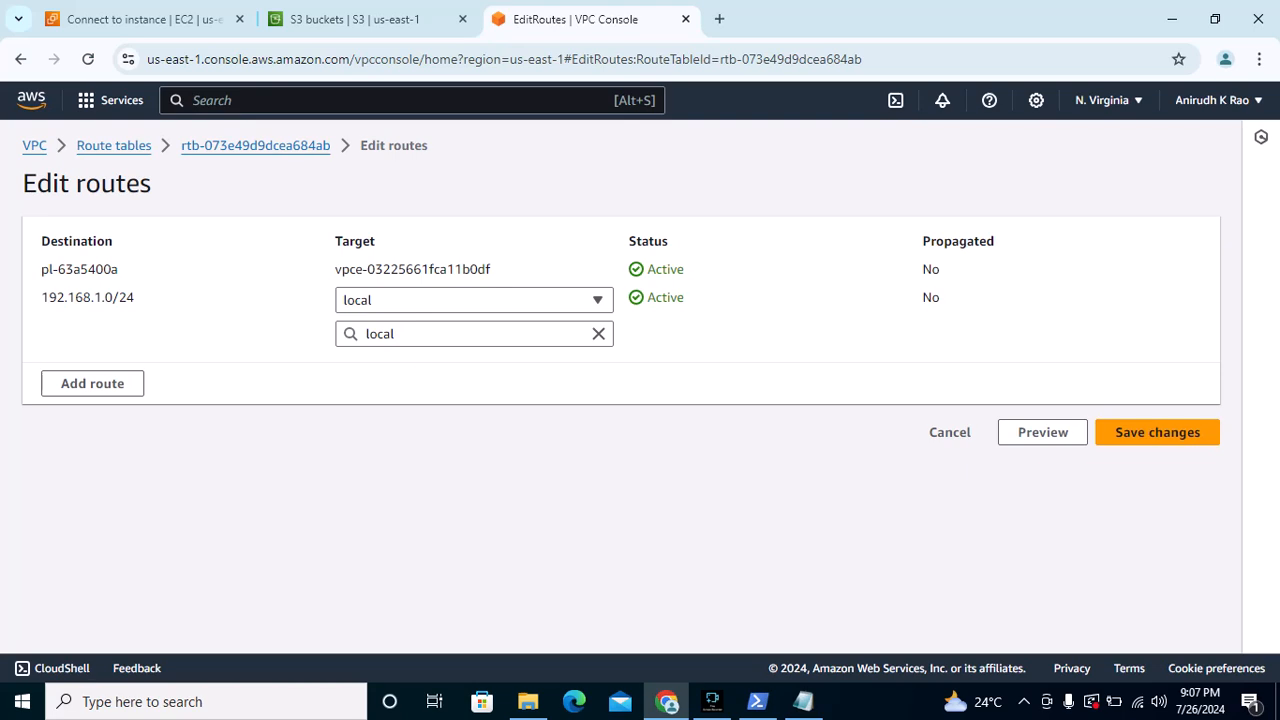
{"action": "left_click_drag", "start_coordinate": [41, 269], "coordinate": [118, 270]}
{"action": "left_click_drag", "start_coordinate": [335, 269], "coordinate": [940, 270]}
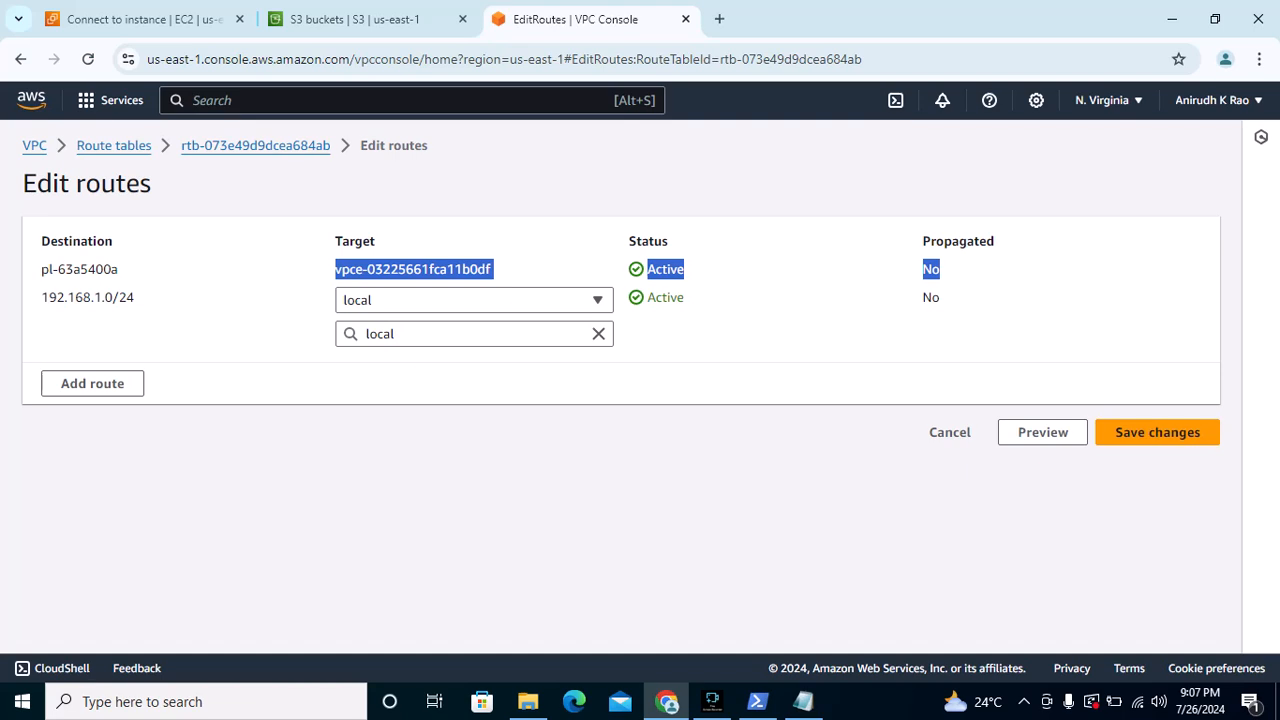
{"action": "left_click_drag", "start_coordinate": [41, 269], "coordinate": [940, 270]}
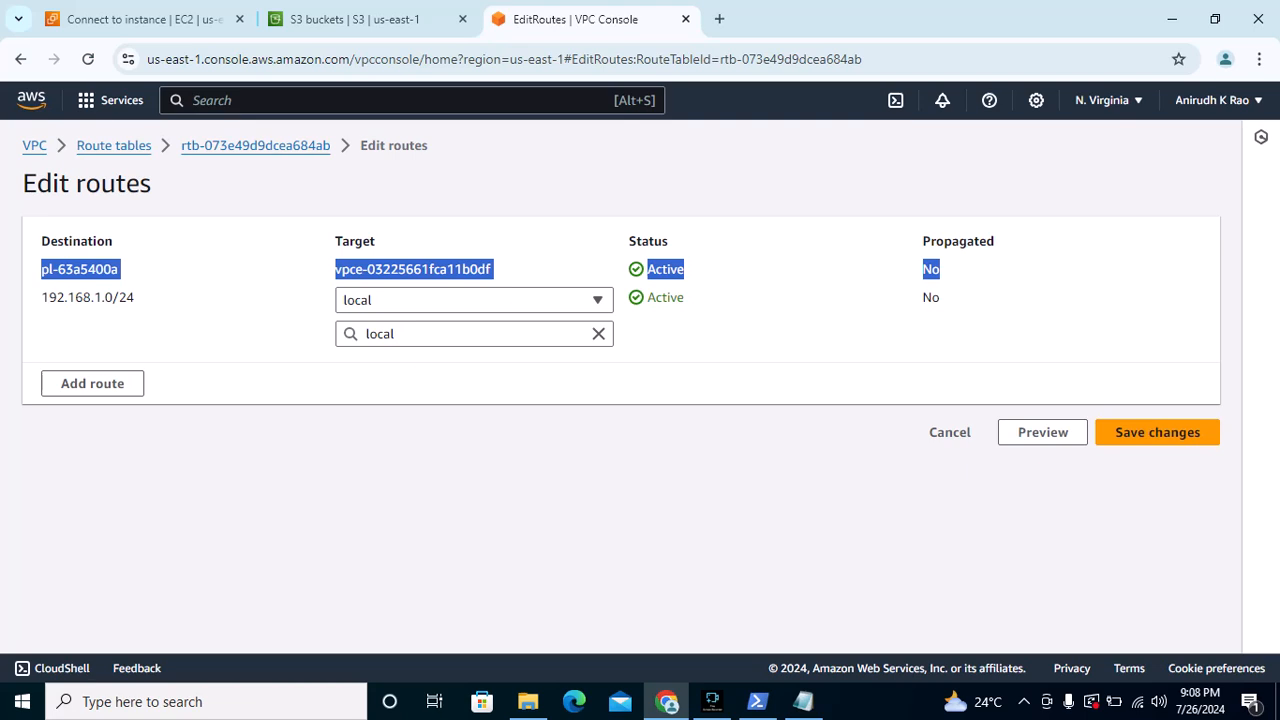
Switch to the PowerShell terminal and resume the pending upload of hello.txt to s3://xsw2
{"action": "left_click", "coordinate": [757, 701]}
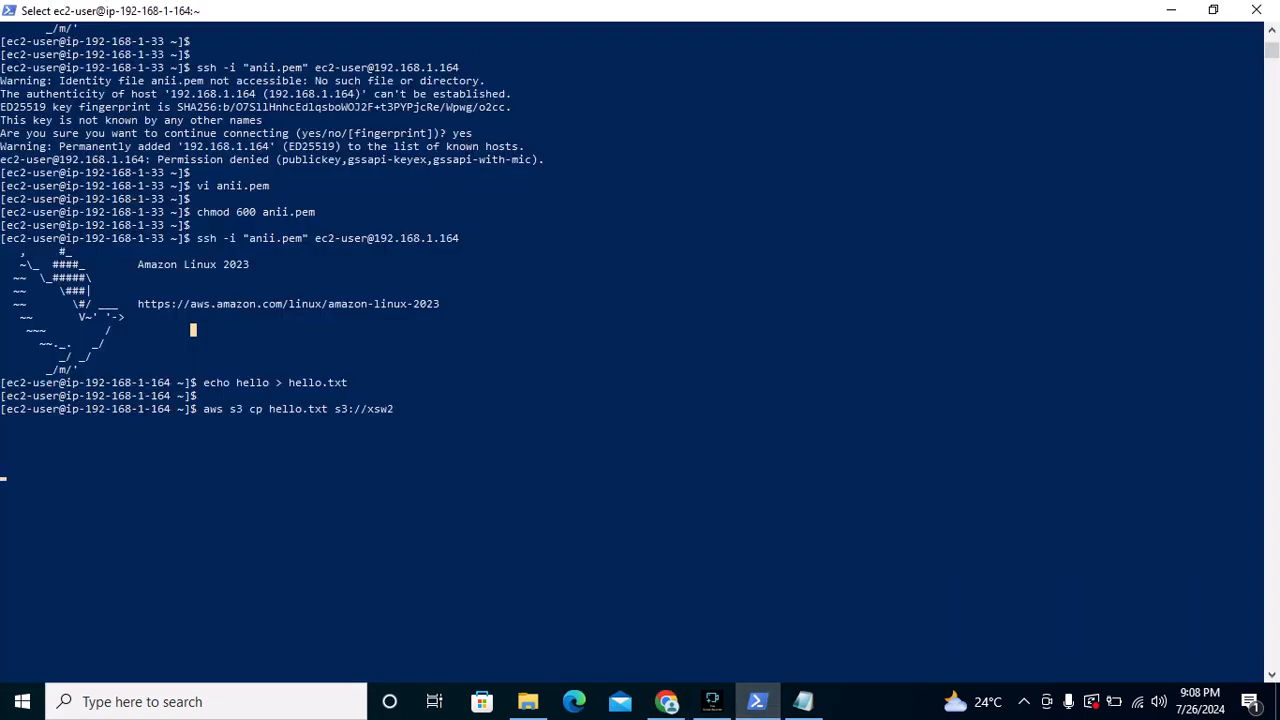
{"action": "key", "text": "Return"}
{"action": "key", "text": "Return"}
{"action": "key", "text": "Return"}
{"action": "key", "text": "Return"}
{"action": "key", "text": "Return"}
{"action": "key", "text": "Return"}
{"action": "key", "text": "Return"}
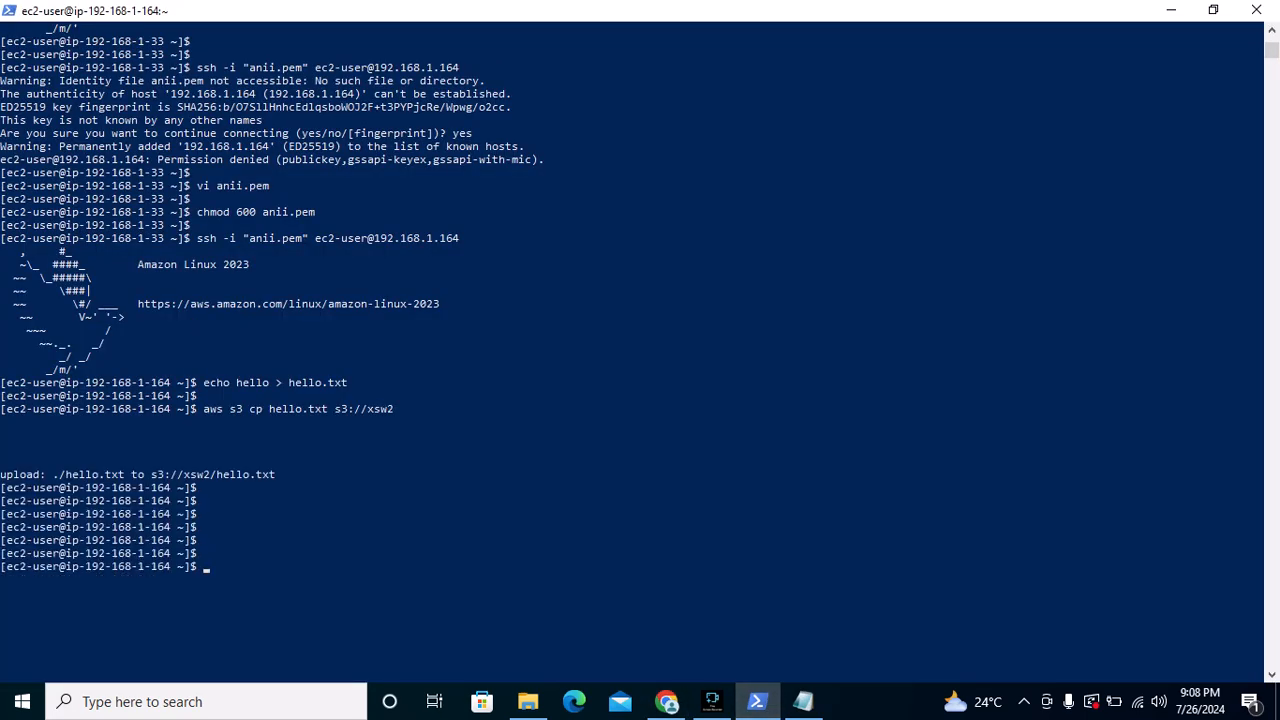
{"action": "key", "text": "Return"}
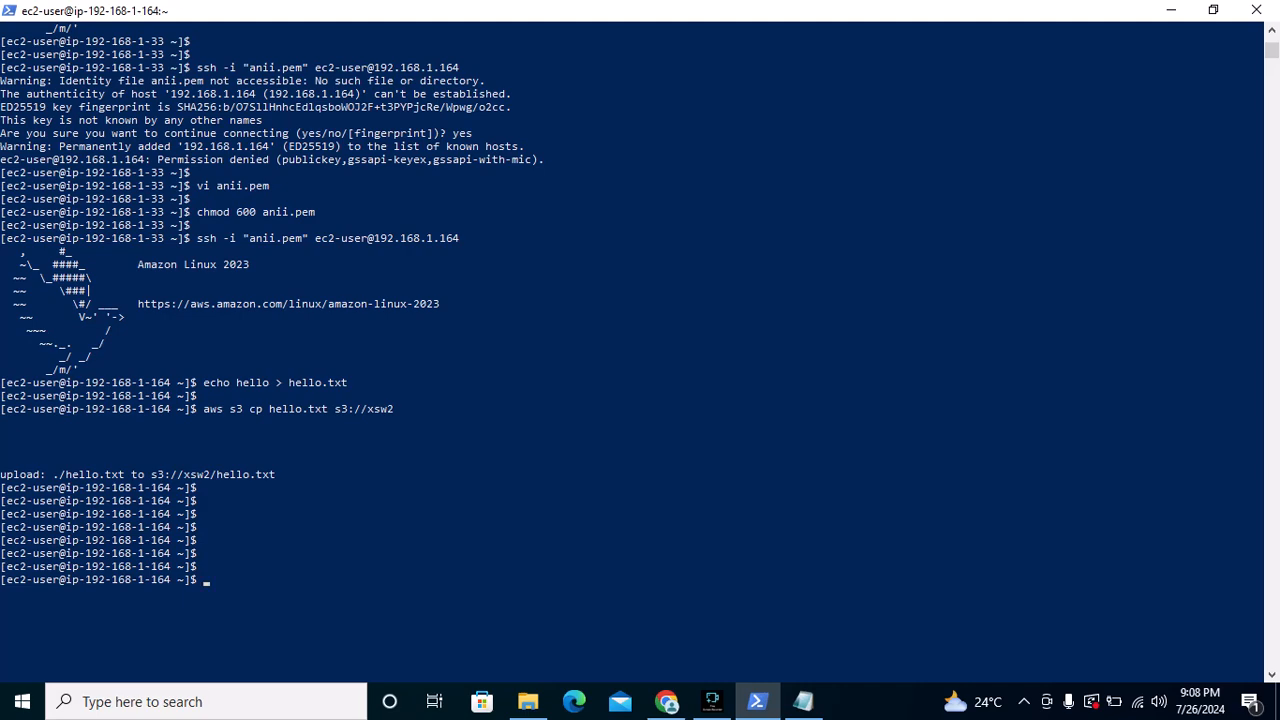
Run the upload of hello.txt to s3://xsw2 again from the private instance
{"action": "scroll", "coordinate": [640, 350], "scroll_direction": "up", "scroll_amount": 2}
{"action": "scroll", "coordinate": [640, 350], "scroll_direction": "down", "scroll_amount": 1}
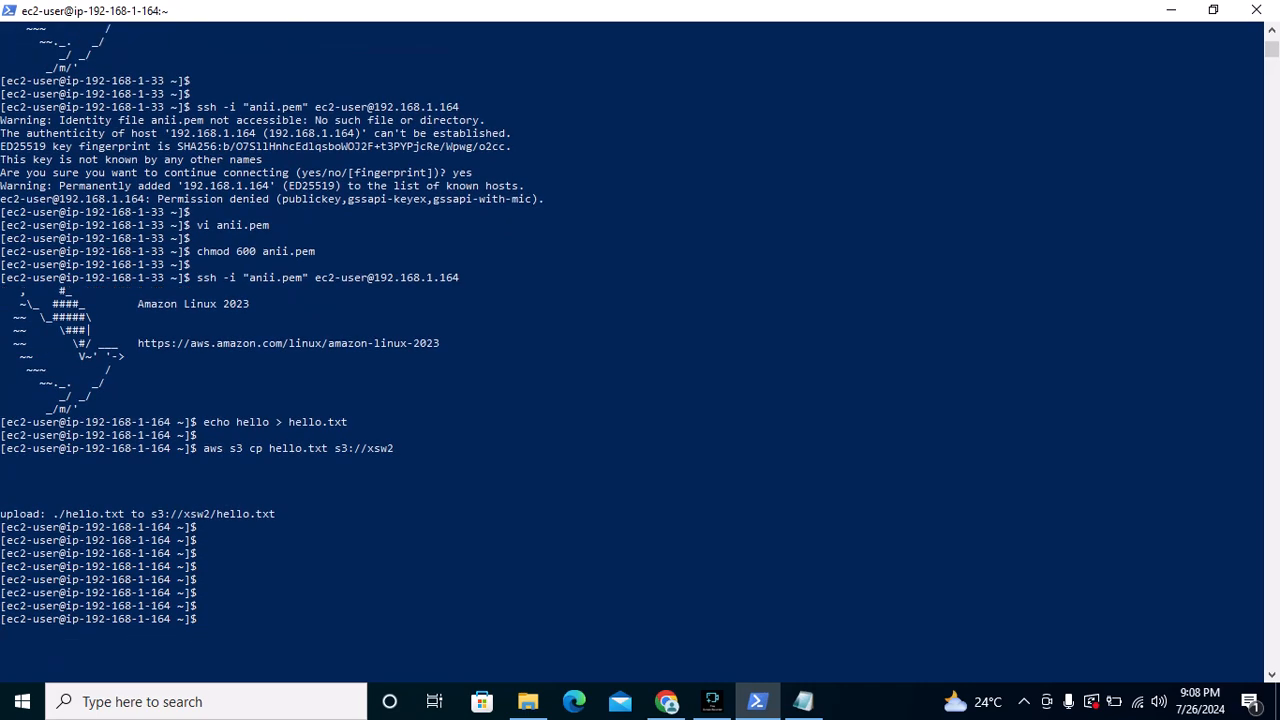
{"action": "scroll", "coordinate": [640, 350], "scroll_direction": "down", "scroll_amount": 1}
{"action": "scroll", "coordinate": [640, 350], "scroll_direction": "up", "scroll_amount": 1}
{"action": "scroll", "coordinate": [640, 350], "scroll_direction": "down", "scroll_amount": 2}
{"action": "scroll", "coordinate": [640, 350], "scroll_direction": "up", "scroll_amount": 2}
{"action": "key", "text": "Up"}
{"action": "key", "text": "Up"}
{"action": "key", "text": "Up"}
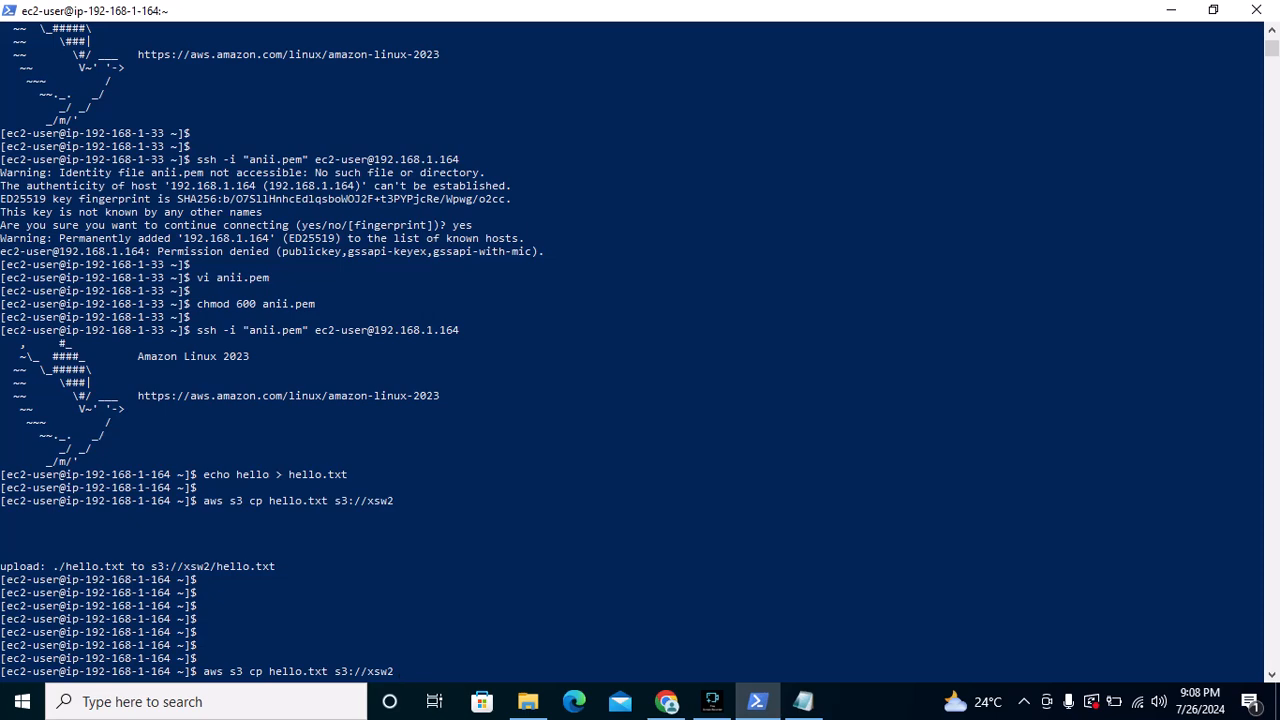
{"action": "key", "text": "Return"}
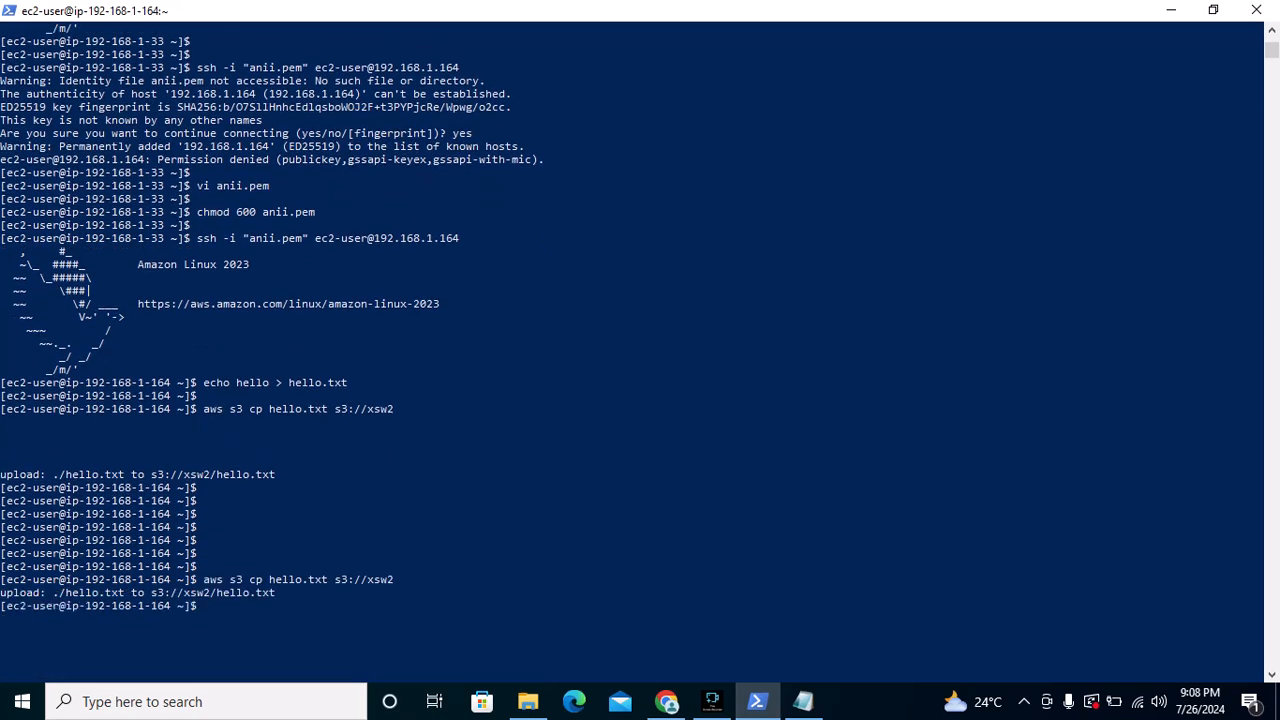
Examine the output of the repeated upload and review the earlier SSH and file commands in the terminal history
{"action": "scroll", "coordinate": [632, 352], "scroll_direction": "down", "scroll_amount": 9}
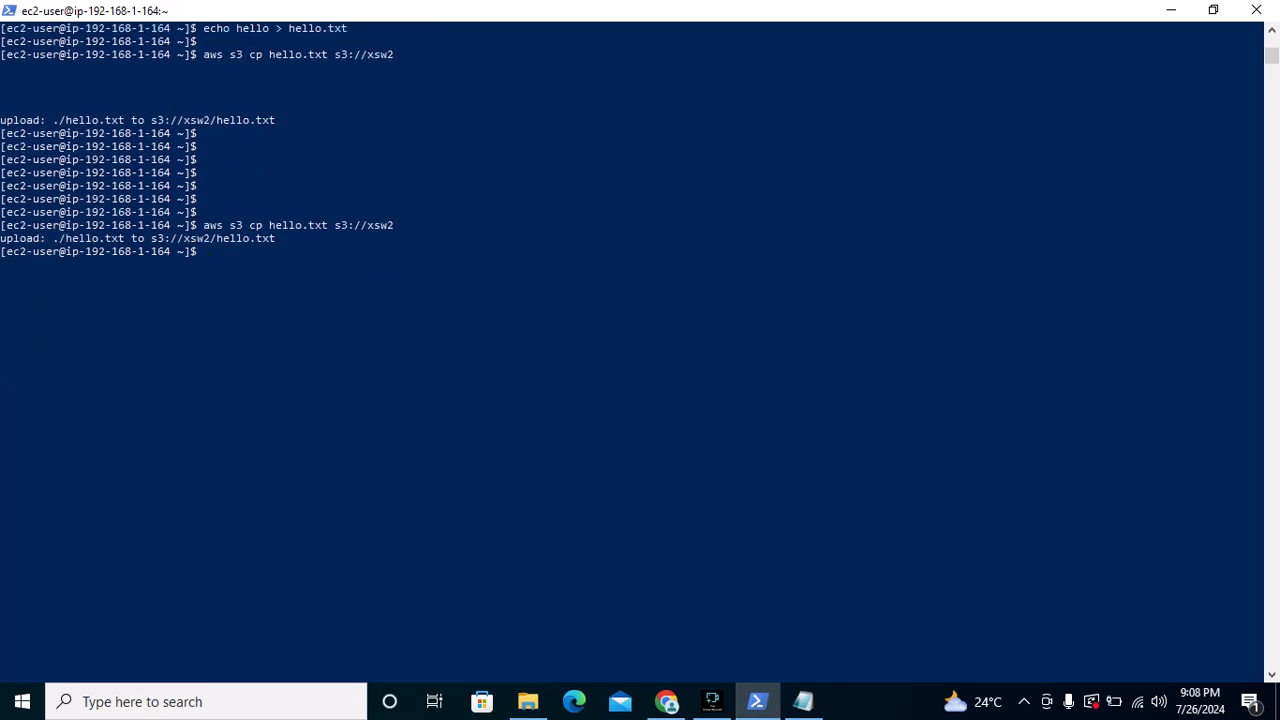
{"action": "left_click_drag", "start_coordinate": [2, 238], "coordinate": [282, 238]}
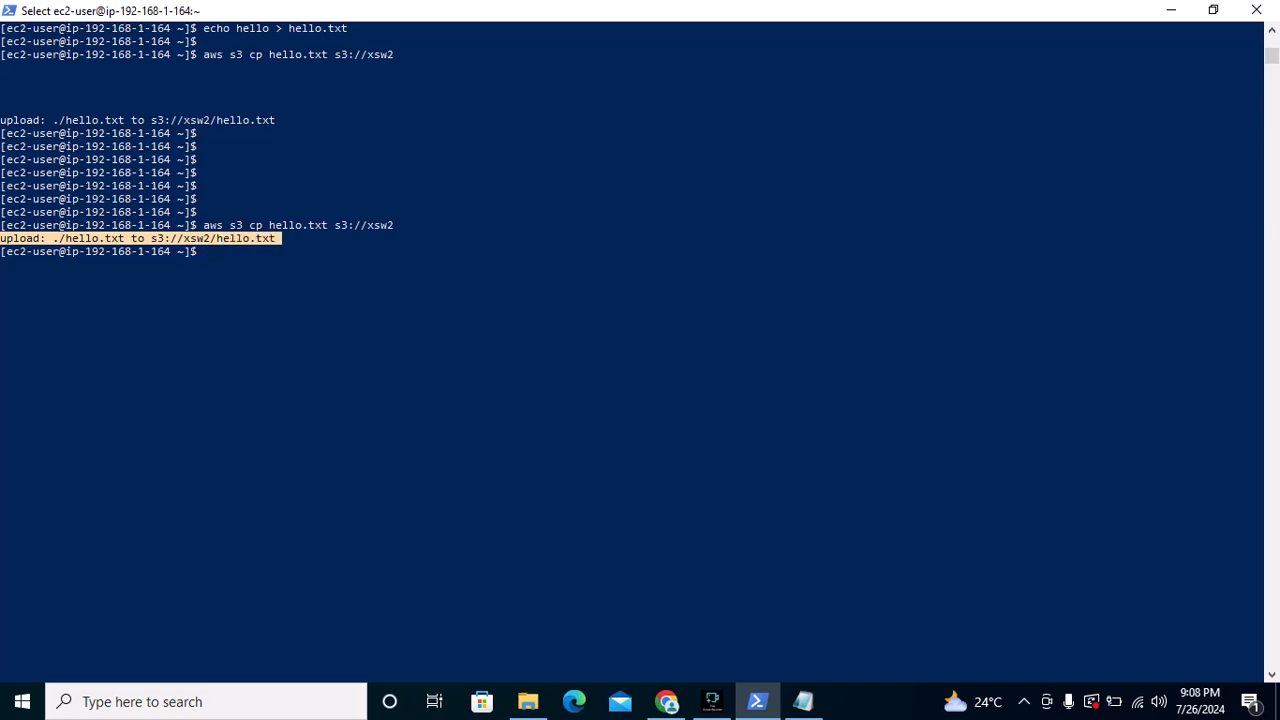
{"action": "left_click_drag", "start_coordinate": [331, 172], "coordinate": [331, 159]}
{"action": "scroll", "coordinate": [331, 160], "scroll_direction": "up", "scroll_amount": 3}
{"action": "left_click", "coordinate": [324, 277]}
{"action": "left_click", "coordinate": [331, 422]}
{"action": "scroll", "coordinate": [331, 421], "scroll_direction": "up", "scroll_amount": 13}
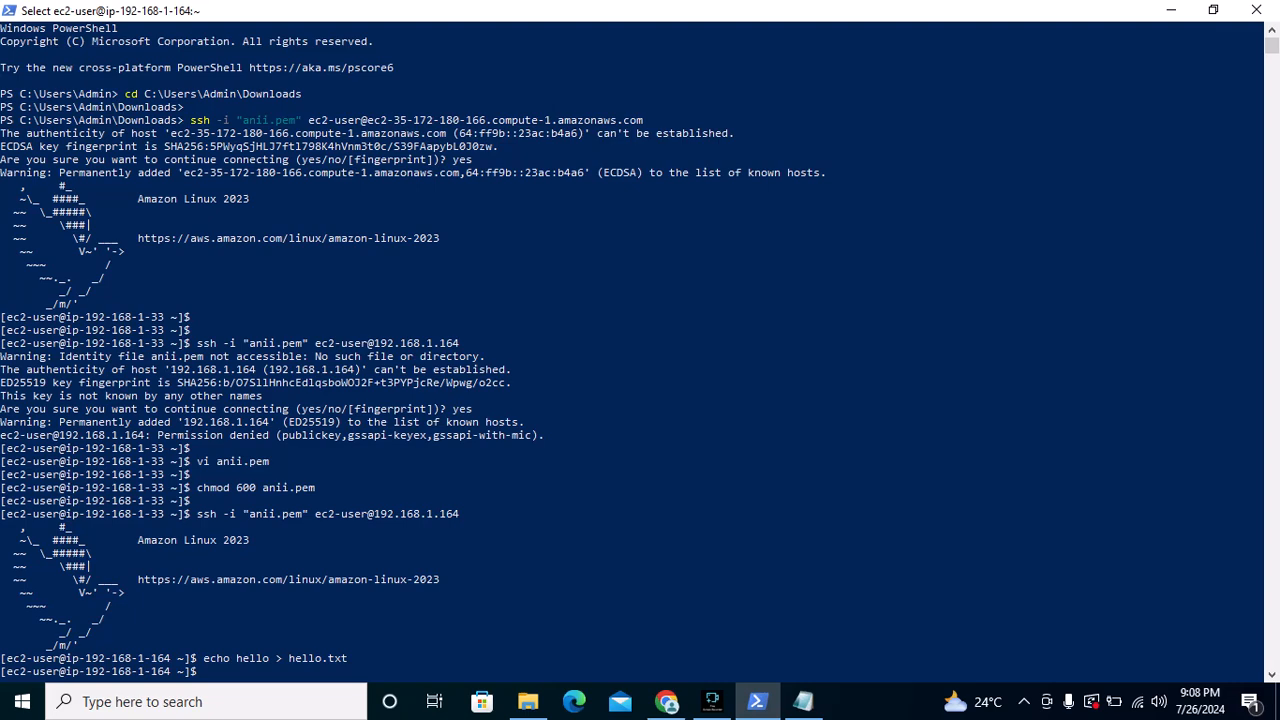
{"action": "scroll", "coordinate": [331, 421], "scroll_direction": "down", "scroll_amount": 10}
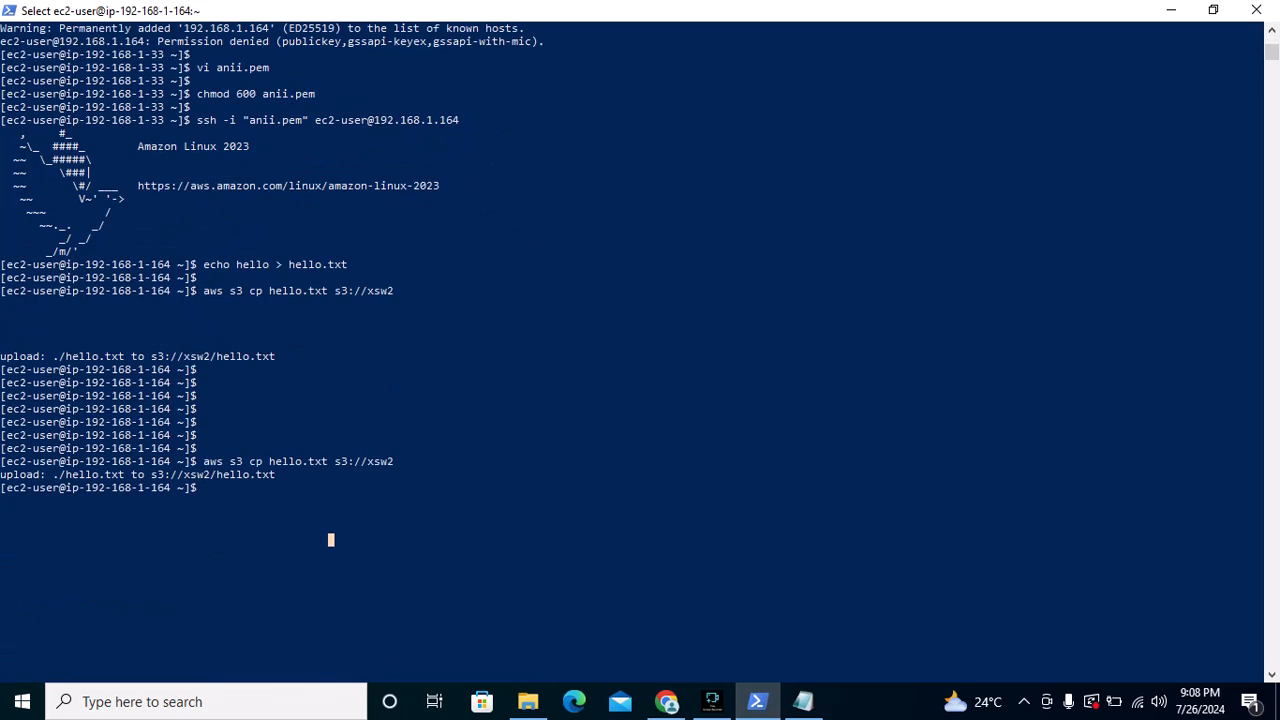
{"action": "scroll", "coordinate": [331, 421], "scroll_direction": "down", "scroll_amount": 4}
Switch to Chrome, open the xsw2 bucket in S3 and check its object list for the uploaded hello.txt
{"action": "mouse_move", "coordinate": [666, 701]}
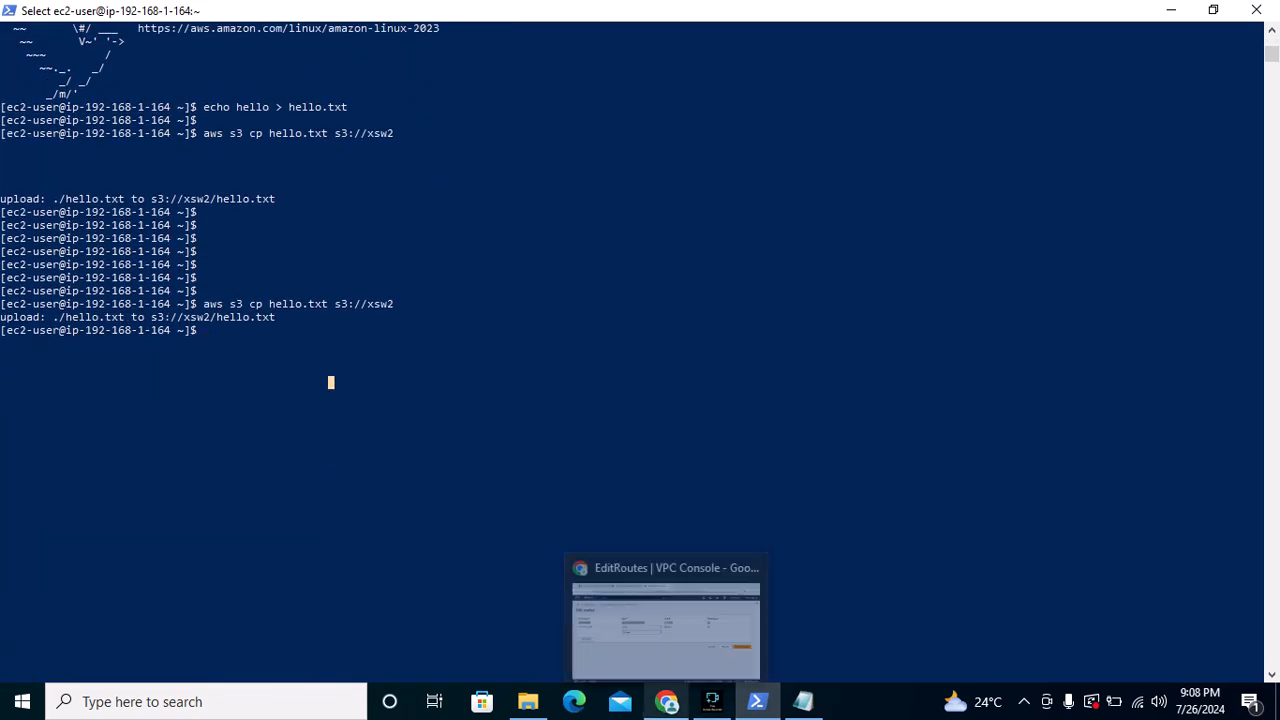
{"action": "left_click", "coordinate": [666, 625]}
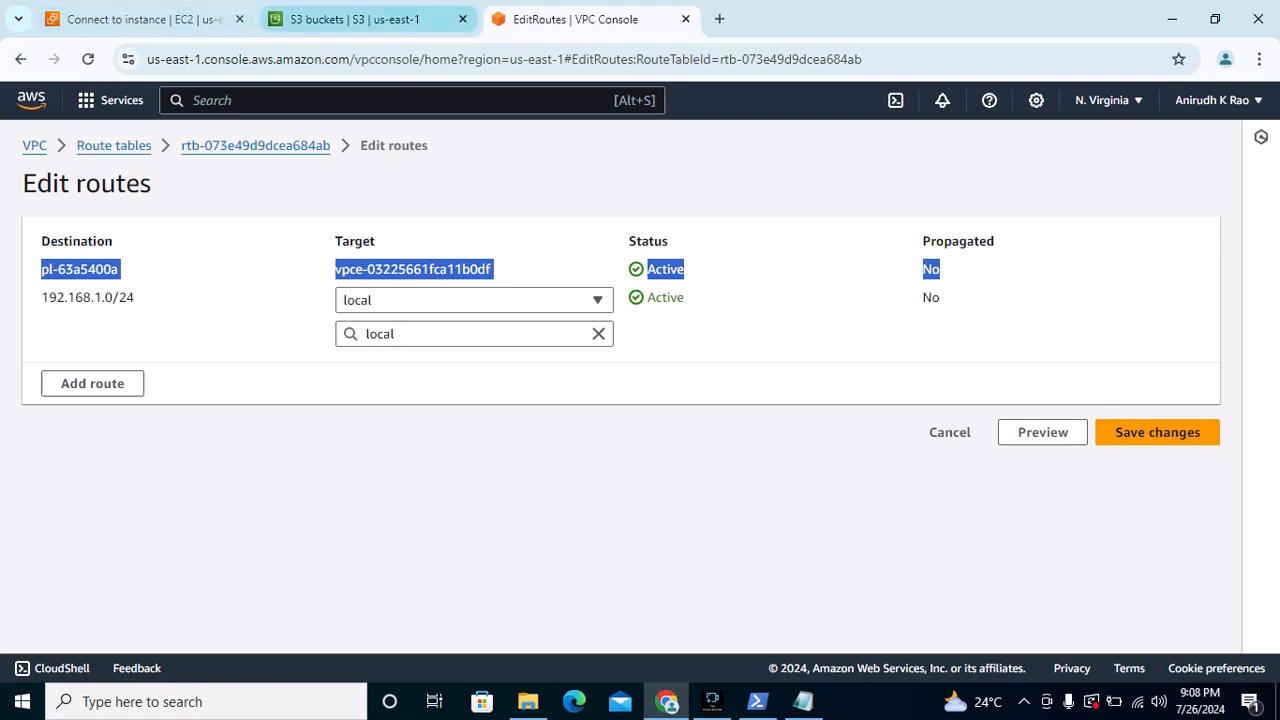
{"action": "left_click", "coordinate": [356, 19]}
{"action": "left_click", "coordinate": [383, 531]}
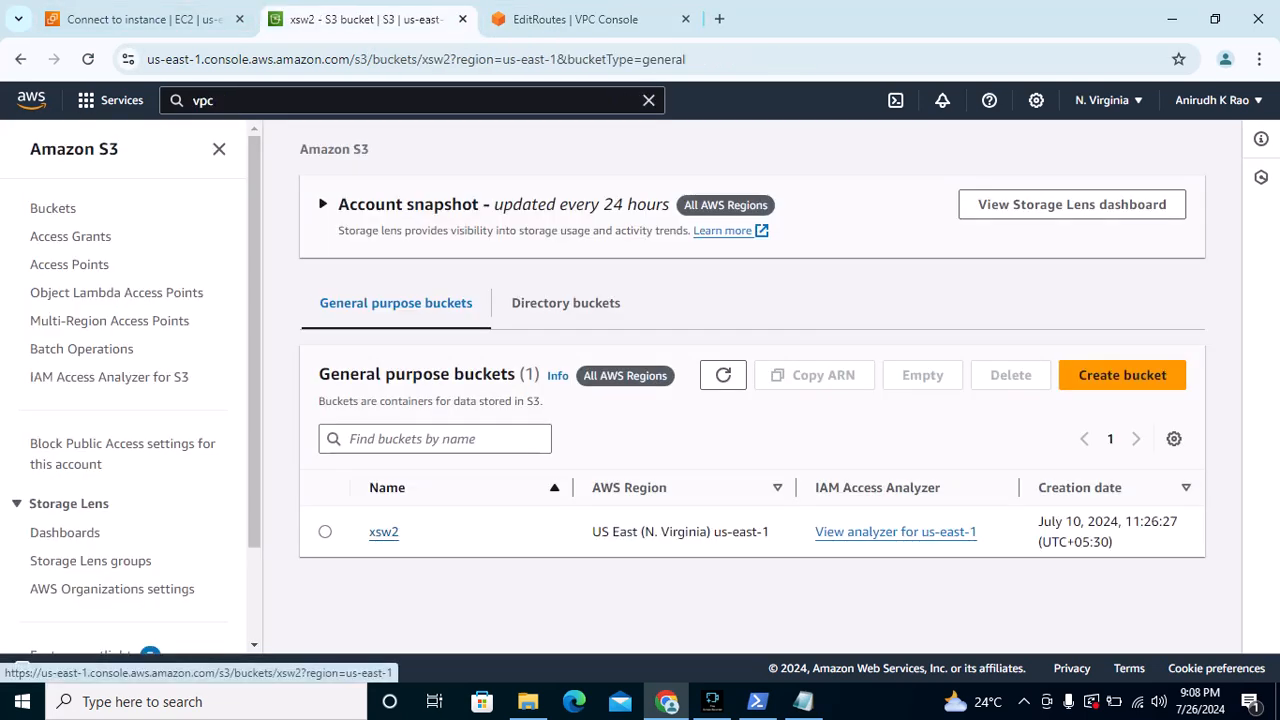
{"action": "scroll", "coordinate": [745, 390], "scroll_direction": "down", "scroll_amount": 2}
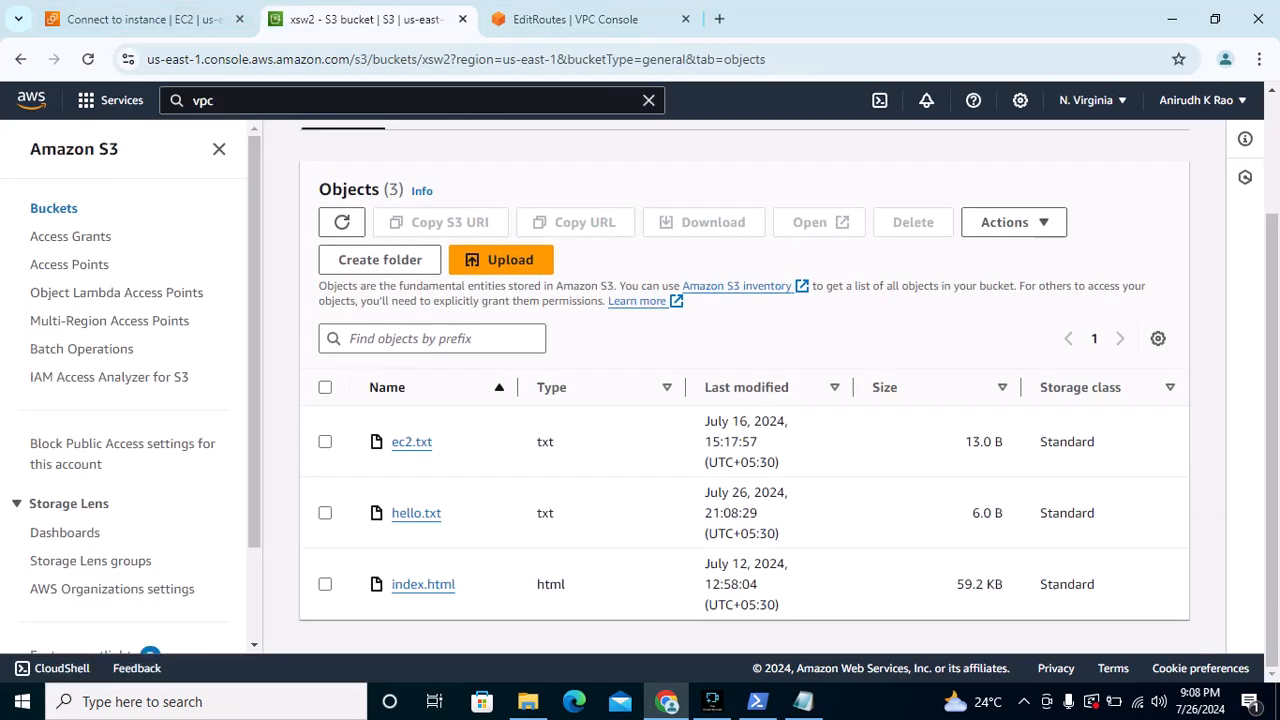
{"action": "left_click_drag", "start_coordinate": [391, 441], "coordinate": [1100, 535]}
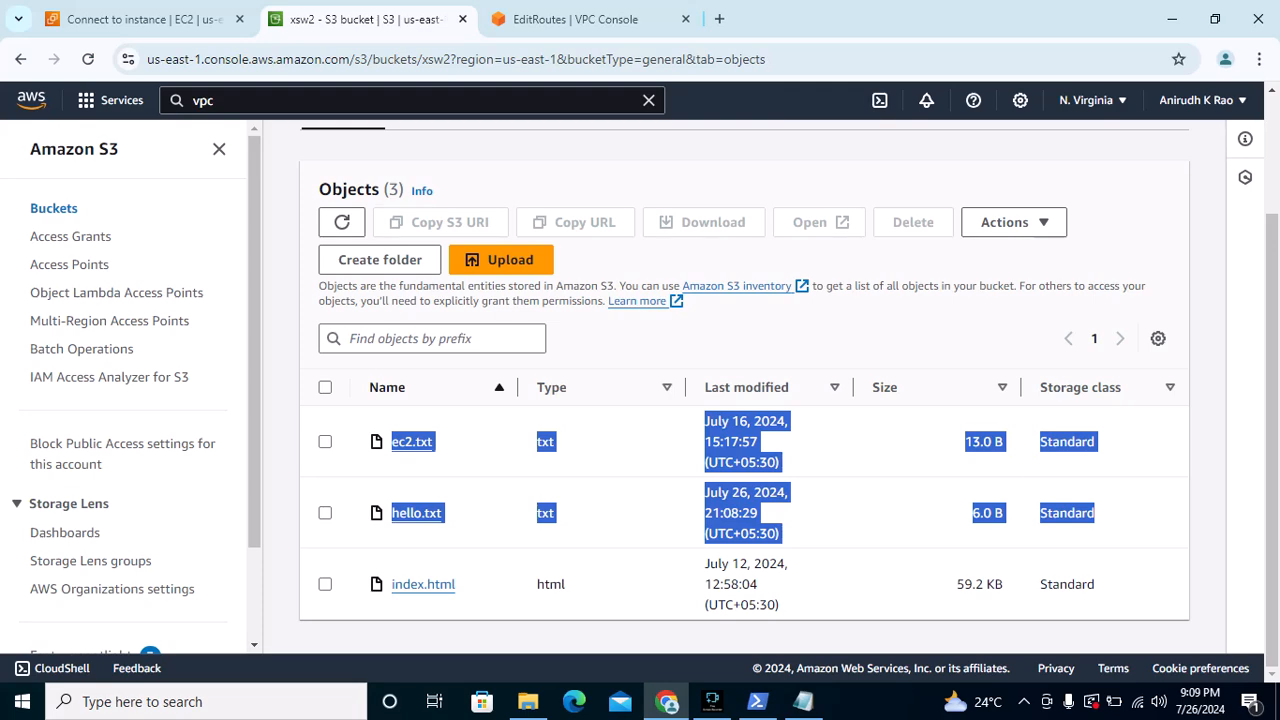
{"action": "left_click", "coordinate": [1100, 535]}
{"action": "scroll", "coordinate": [744, 400], "scroll_direction": "up", "scroll_amount": 2}
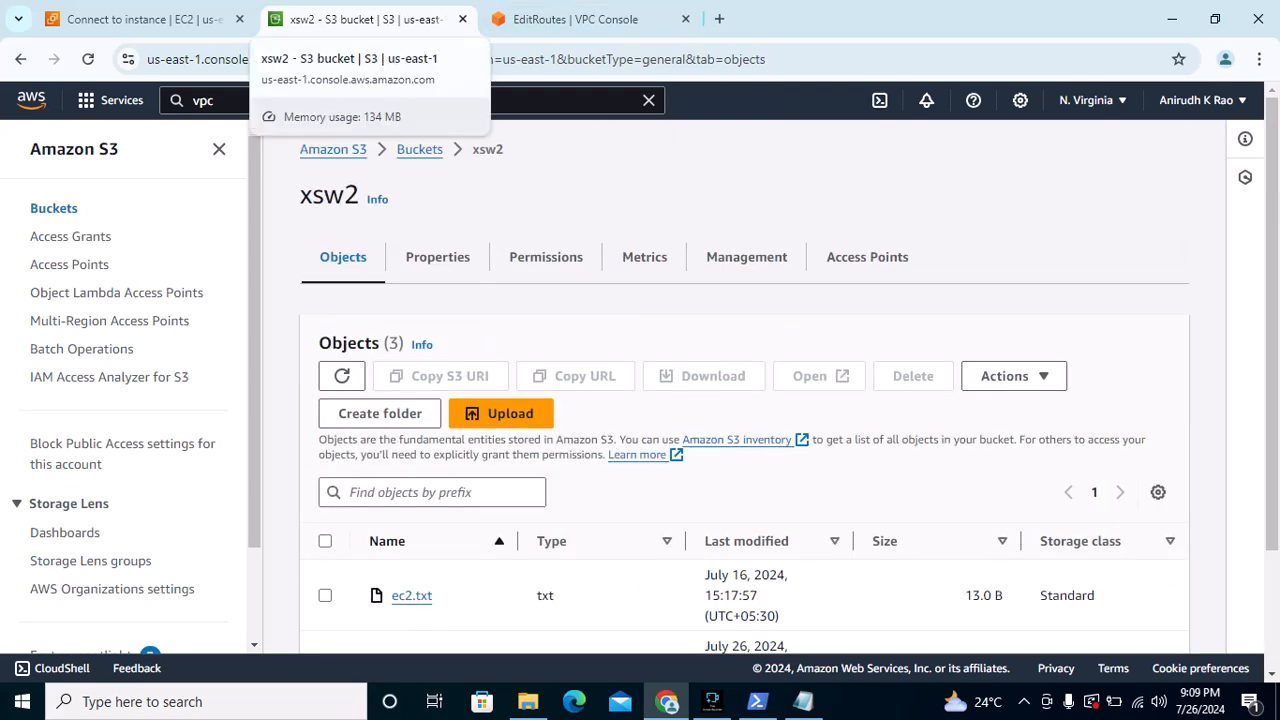
{"action": "left_click", "coordinate": [140, 19]}
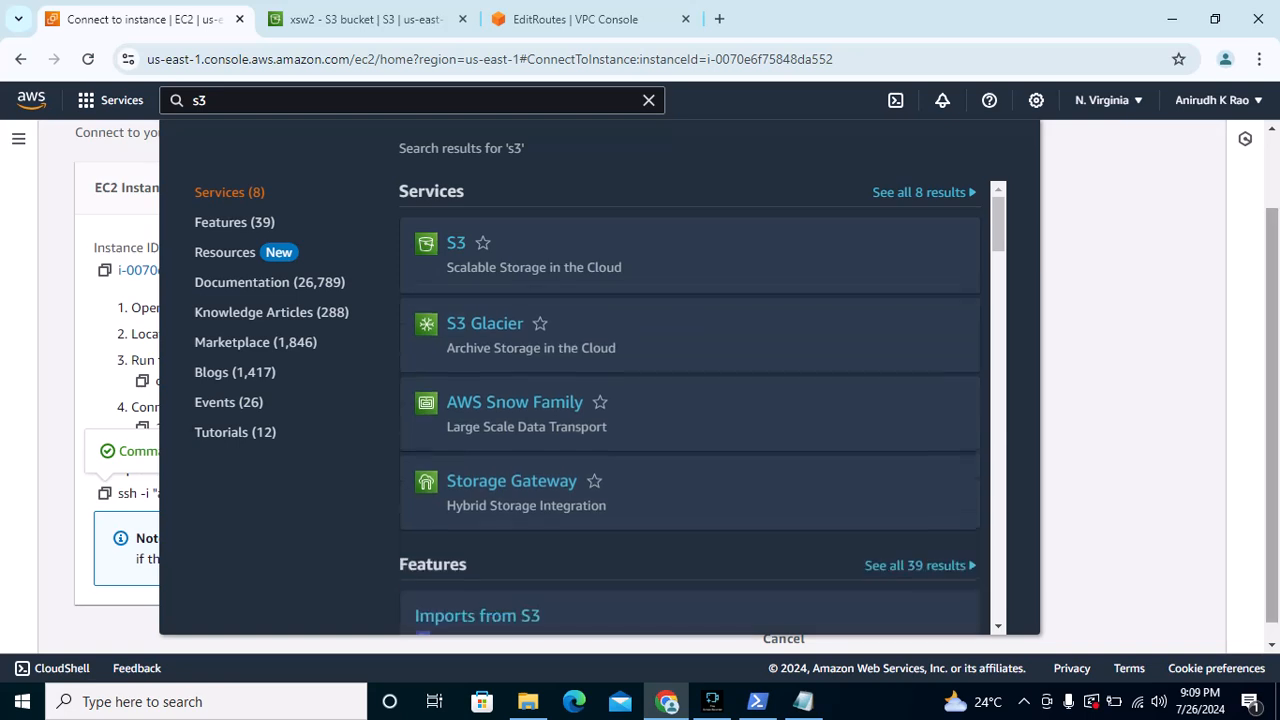
{"action": "scroll", "coordinate": [450, 380], "scroll_direction": "up", "scroll_amount": 1}
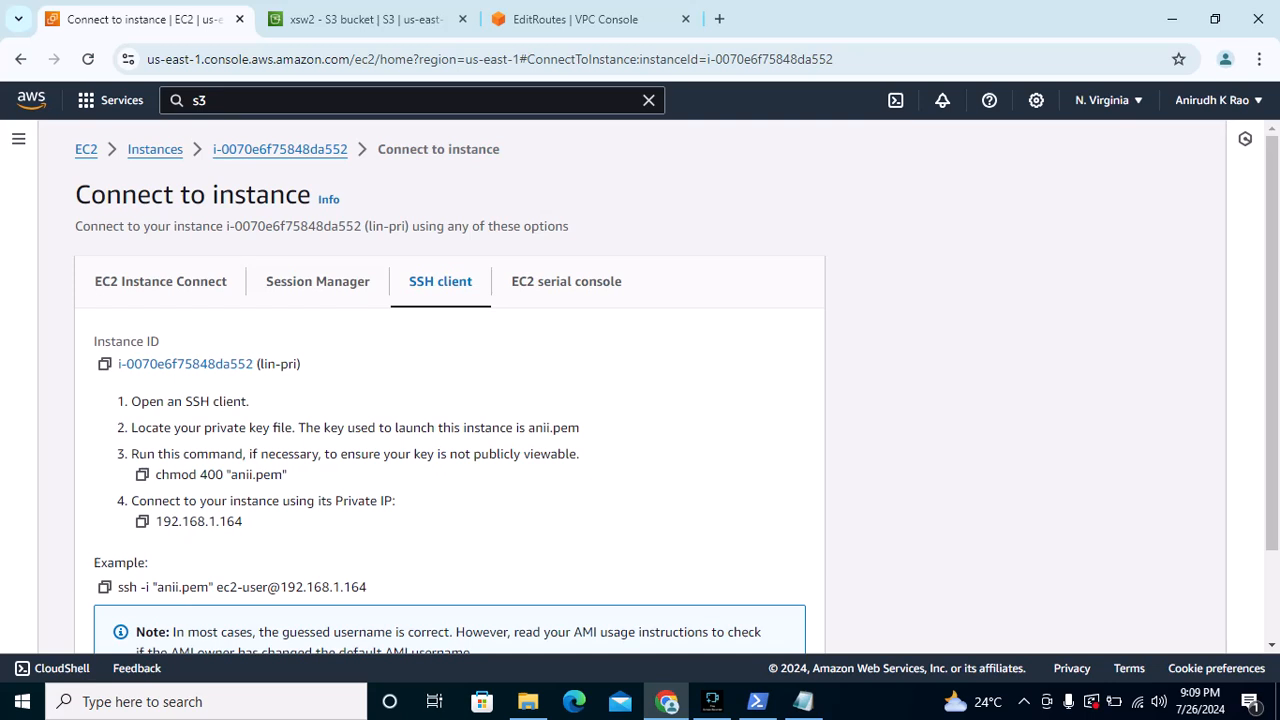
{"action": "left_click", "coordinate": [1108, 100]}
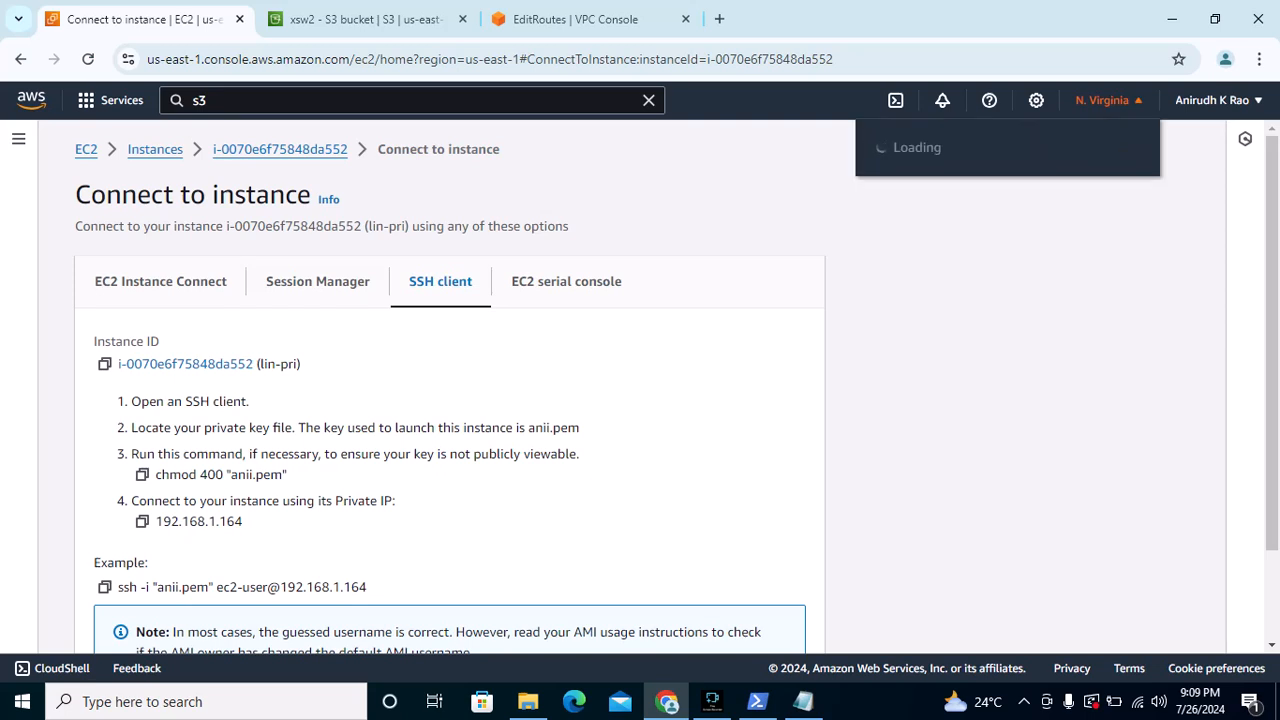
{"action": "key", "text": "Escape"}
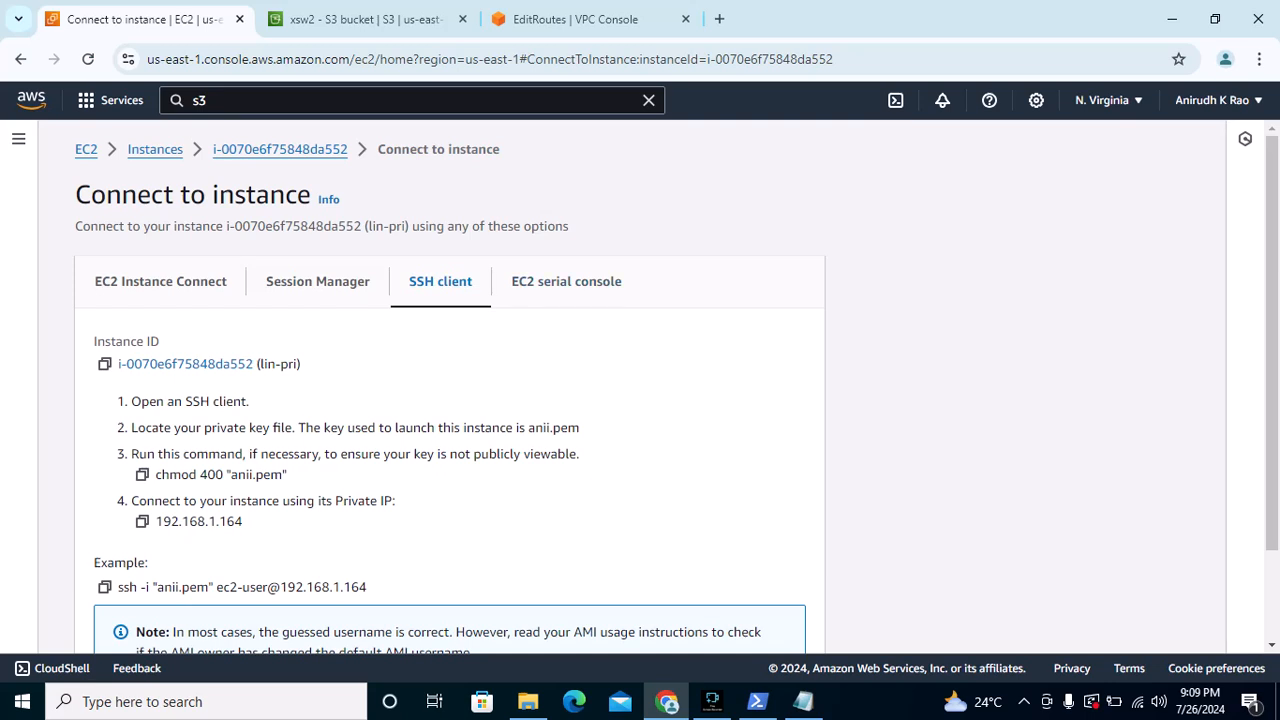
Switch to the PowerShell terminal and review the session from the first SSH connection to the S3 uploads
{"action": "left_click", "coordinate": [757, 701]}
{"action": "scroll", "coordinate": [640, 350], "scroll_direction": "up", "scroll_amount": 10}
{"action": "scroll", "coordinate": [640, 350], "scroll_direction": "down", "scroll_amount": 13}
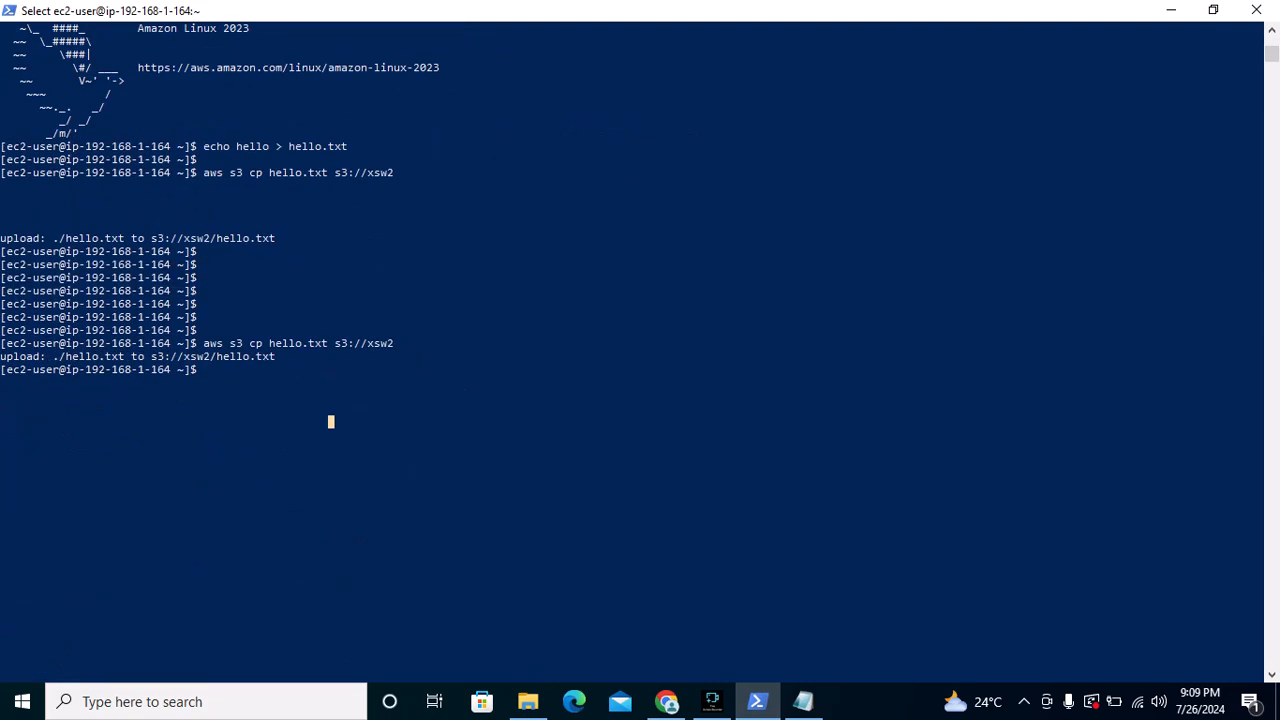
{"action": "left_click_drag", "start_coordinate": [166, 104], "coordinate": [354, 370]}
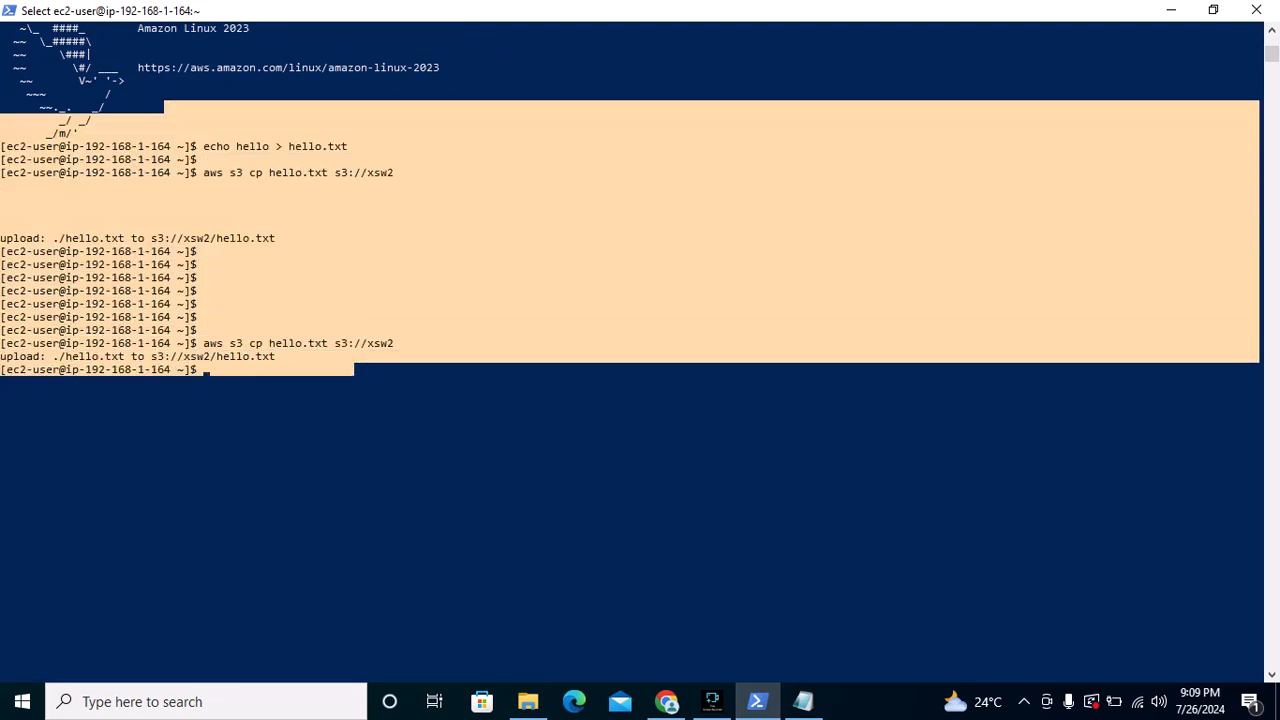
{"action": "left_click_drag", "start_coordinate": [400, 264], "coordinate": [406, 277]}
{"action": "left_click_drag", "start_coordinate": [447, 356], "coordinate": [451, 369]}
{"action": "left_click", "coordinate": [232, 382]}
{"action": "scroll", "coordinate": [640, 360], "scroll_direction": "up", "scroll_amount": 13}
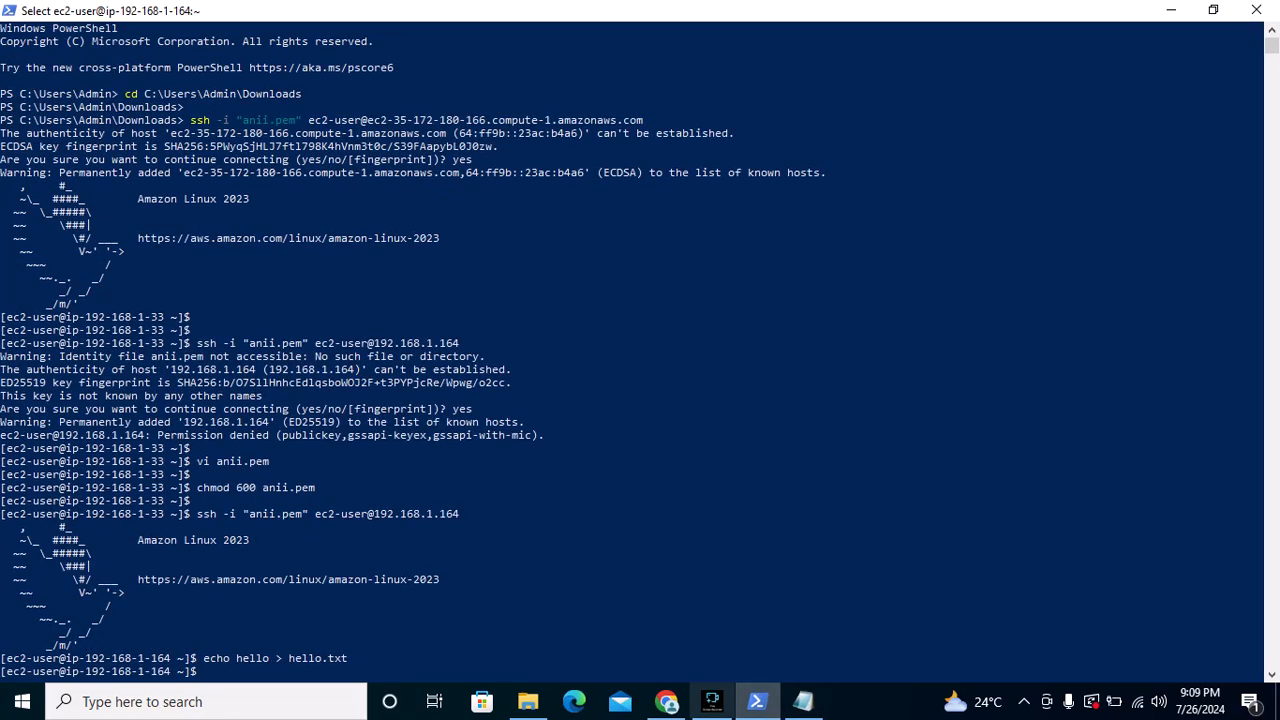
{"action": "left_click", "coordinate": [666, 701]}
{"action": "scroll", "coordinate": [640, 390], "scroll_direction": "down", "scroll_amount": 2}
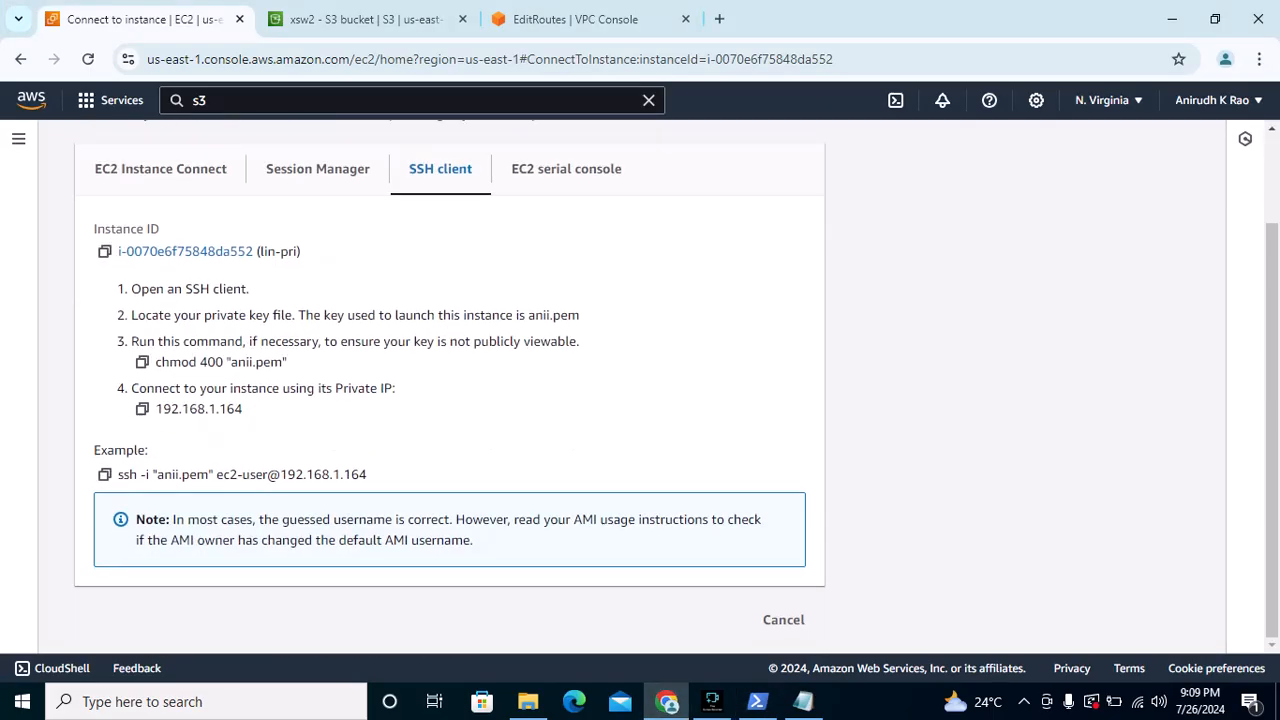
{"action": "mouse_move", "coordinate": [712, 701]}
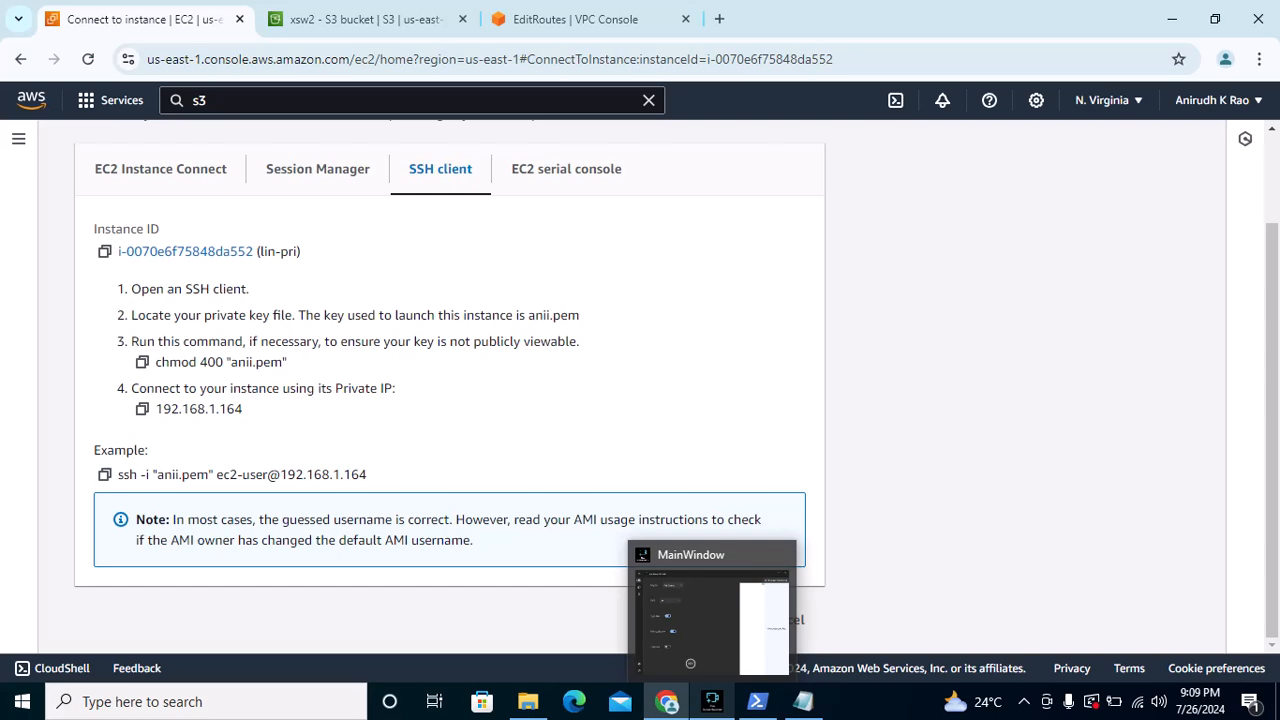